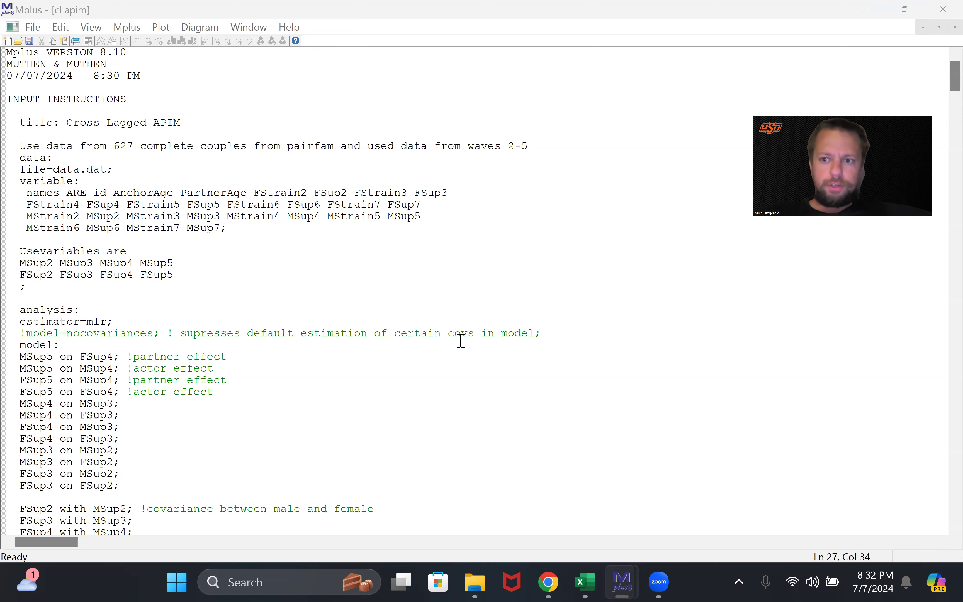
Examine the input instructions in the output, highlighting the Usevariables list and the ON regression statements of the model.
scroll(378, 243, "down", 8)
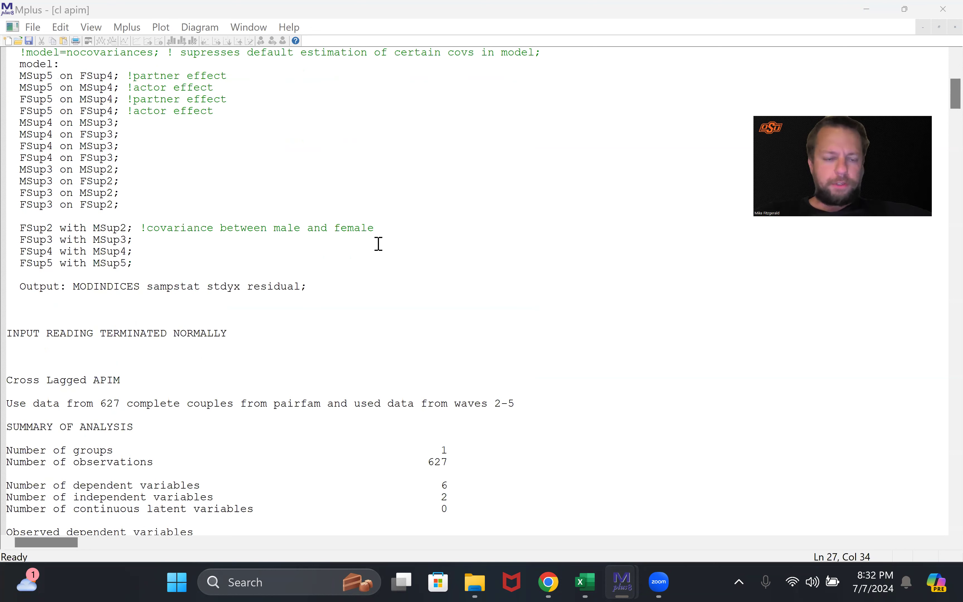
scroll(378, 244, "up", 8)
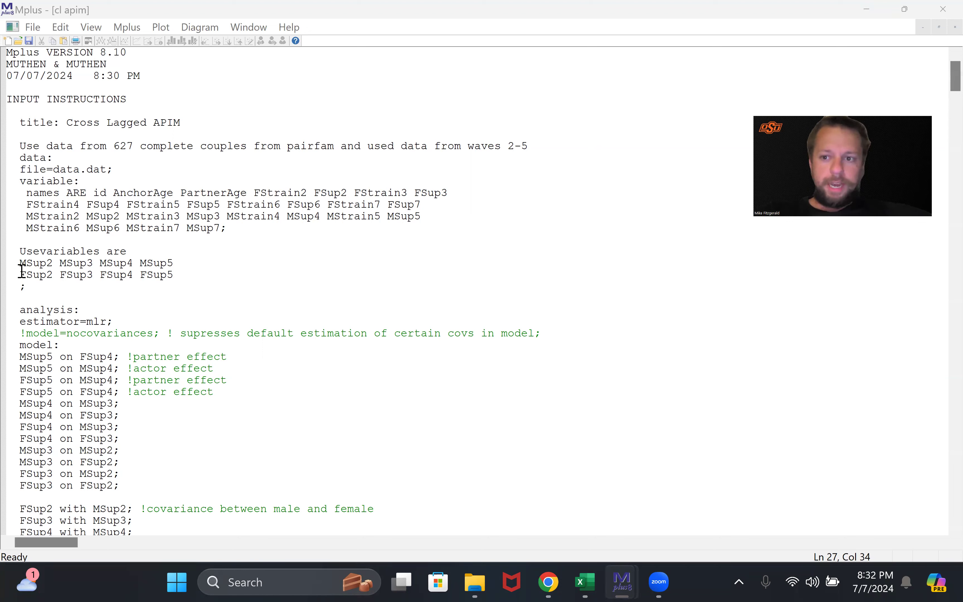
left_click_drag(20, 263, 182, 289)
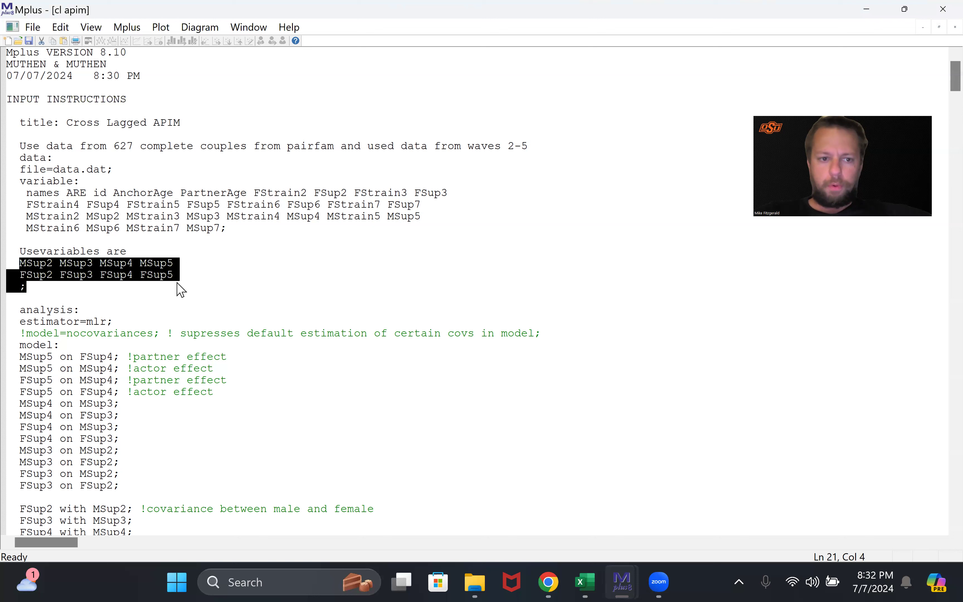
left_click(333, 275)
left_click_drag(20, 263, 156, 275)
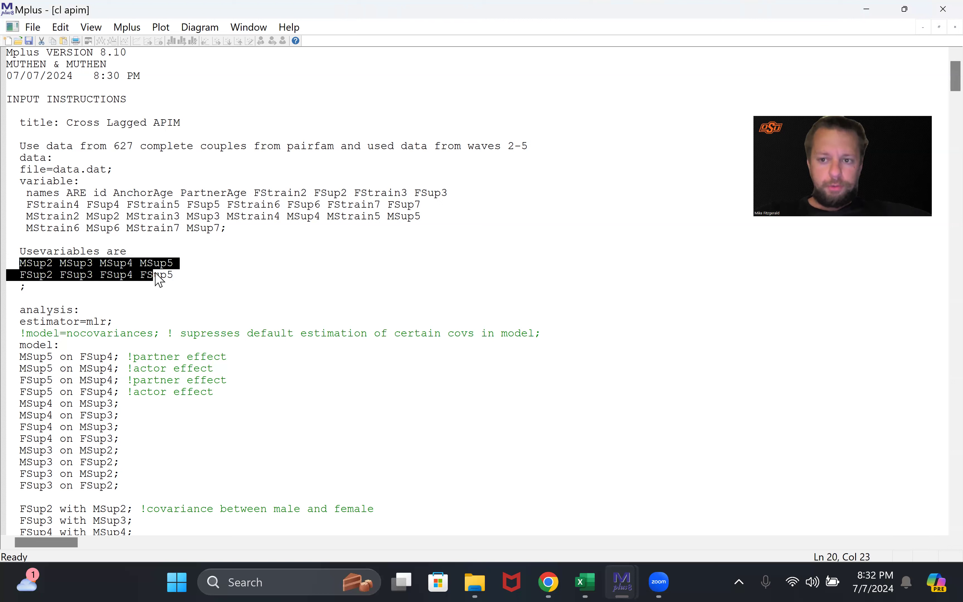
left_click(235, 273)
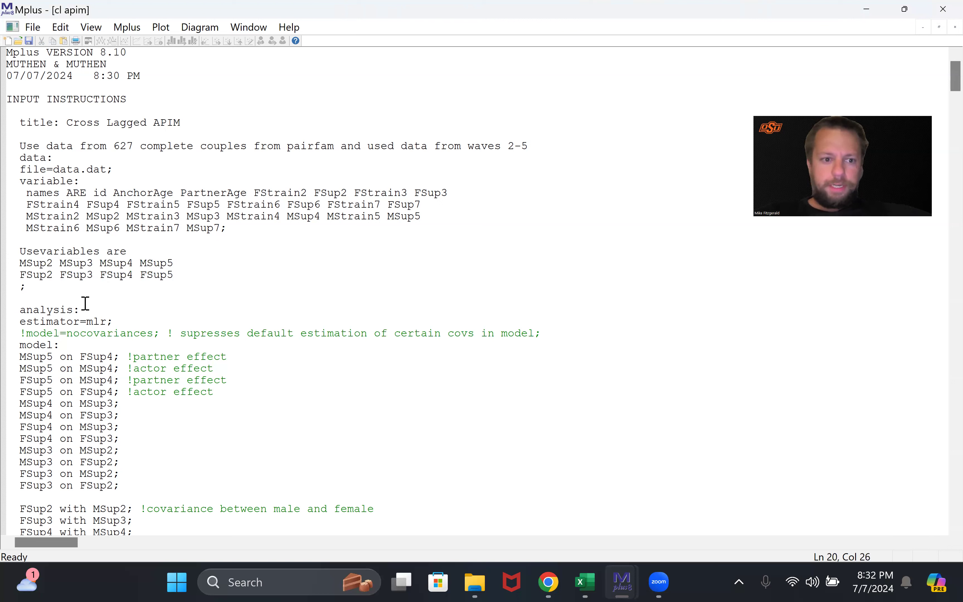
scroll(51, 336, "down", 4)
left_click_drag(19, 216, 199, 352)
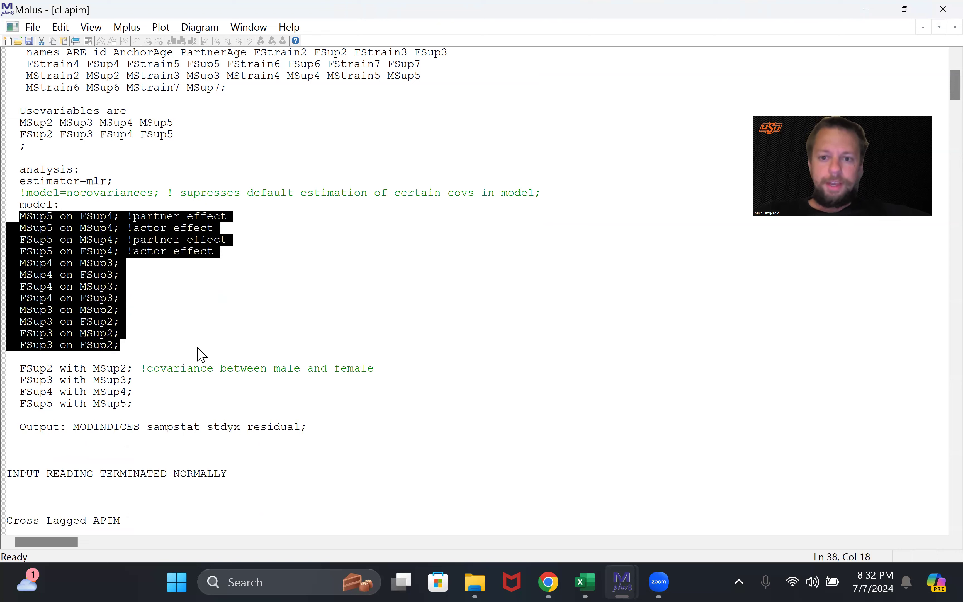
left_click(193, 349)
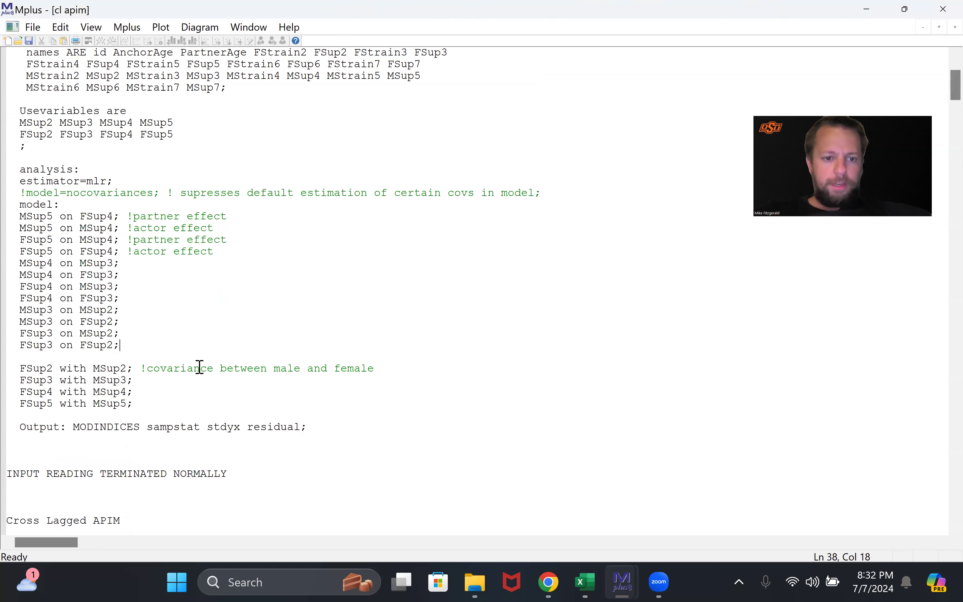
Look through the analysis summary and sample statistics, and highlight the Chi-Square Test of Model Fit section.
scroll(200, 367, "down", 4)
scroll(346, 336, "down", 15)
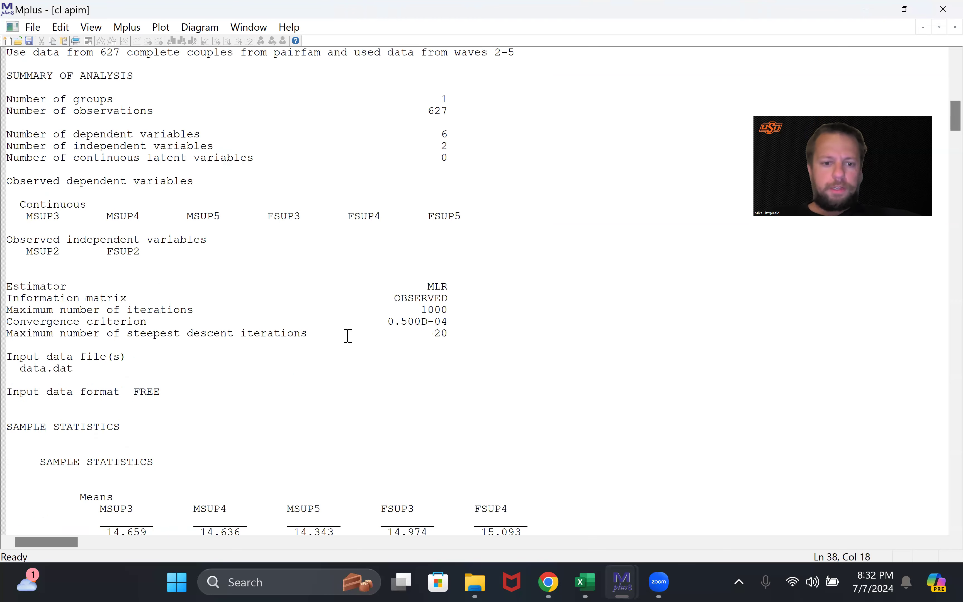
scroll(347, 335, "down", 10)
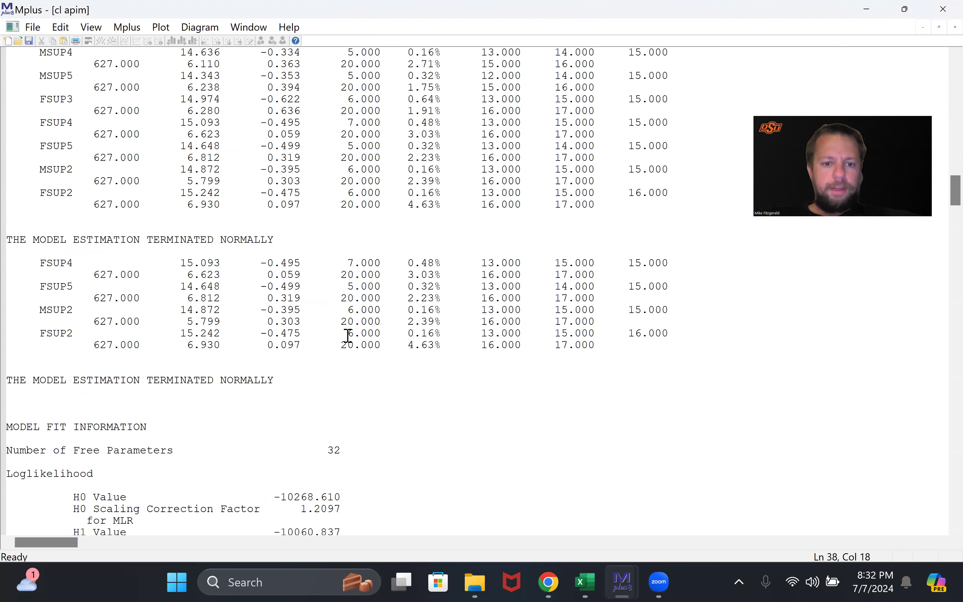
scroll(295, 218, "down", 14)
left_click_drag(19, 169, 343, 242)
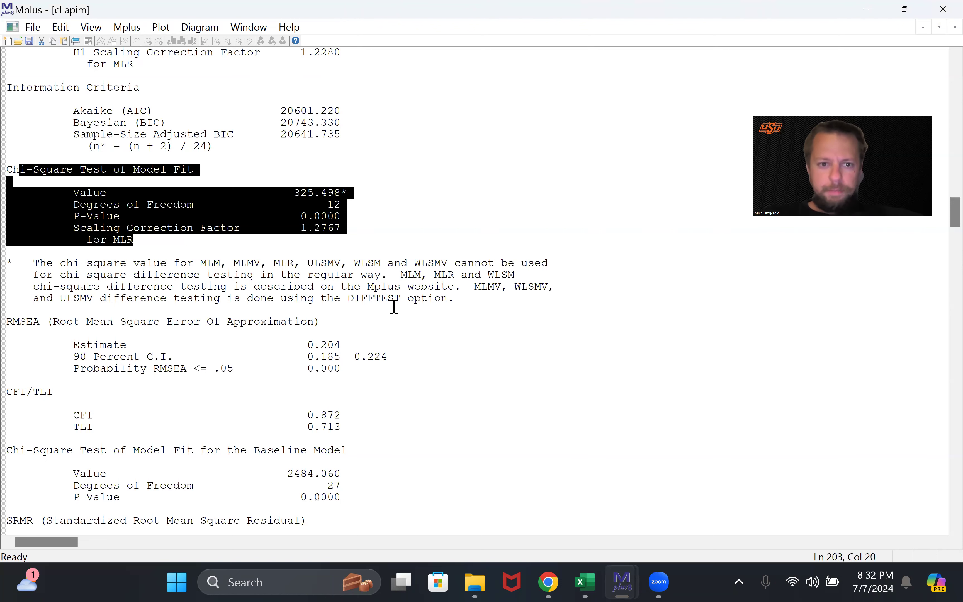
Return to the model statements and highlight the regressions of MSup3 on FSup2 and FSup3 on MSup2 and FSup2.
scroll(394, 307, "up", 8)
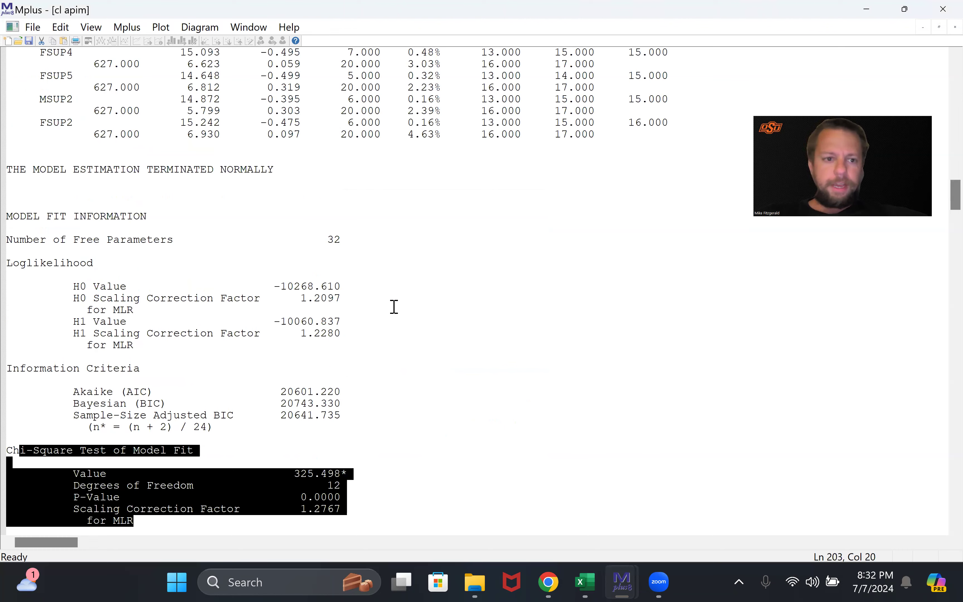
scroll(394, 306, "up", 6)
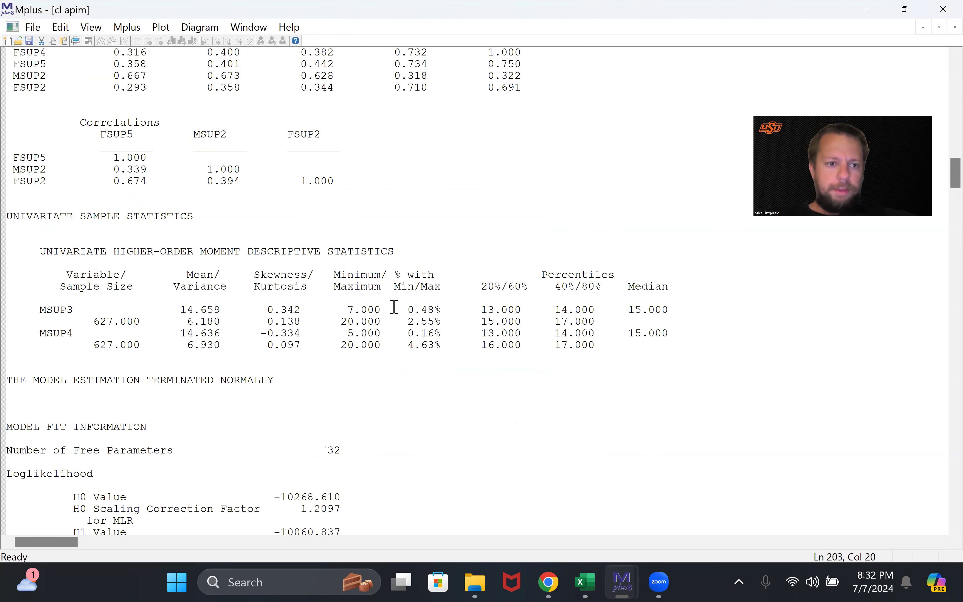
scroll(394, 306, "up", 20)
scroll(271, 317, "up", 15)
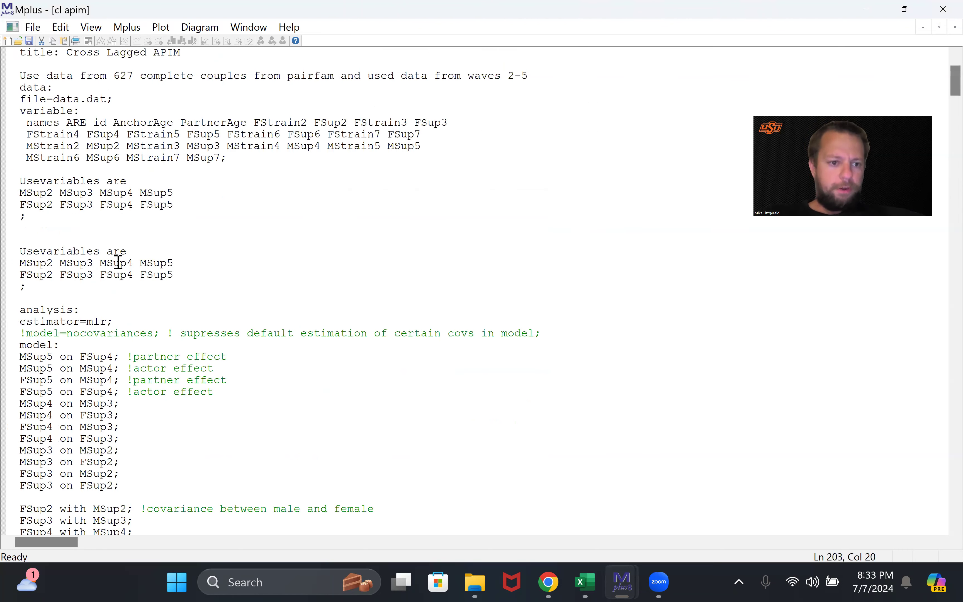
scroll(119, 271, "down", 6)
left_click(119, 274)
left_click(10, 257, "shift")
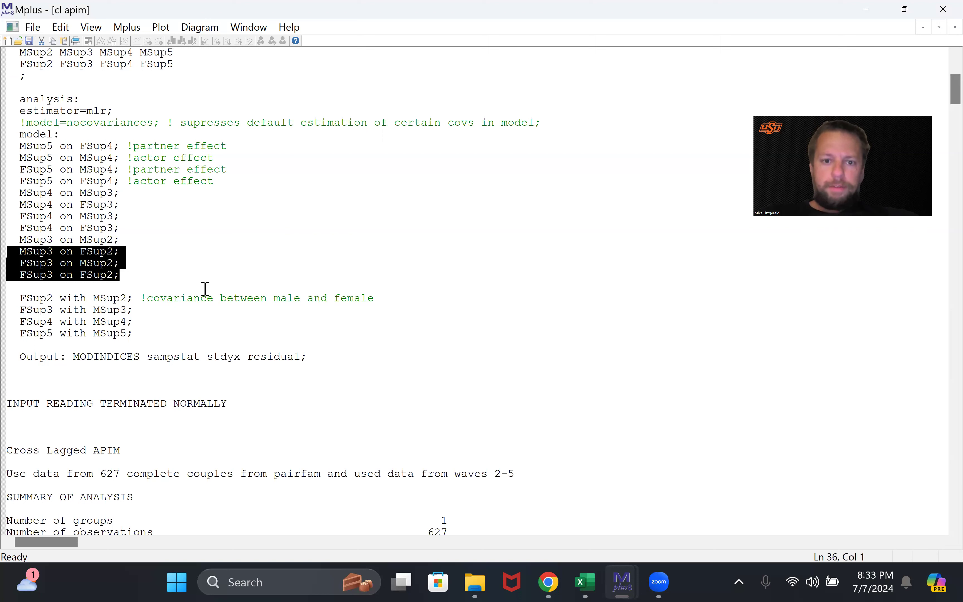
left_click(233, 251)
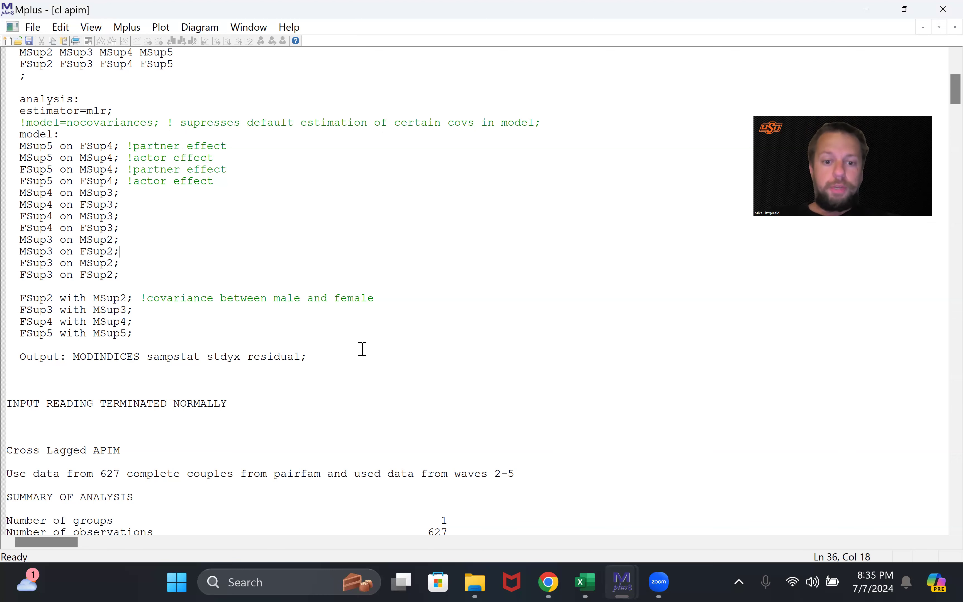
Examine the model fit information, highlighting the chi-square value, degrees of freedom, p-value and scaling correction factor.
scroll(361, 349, "down", 20)
scroll(363, 349, "down", 18)
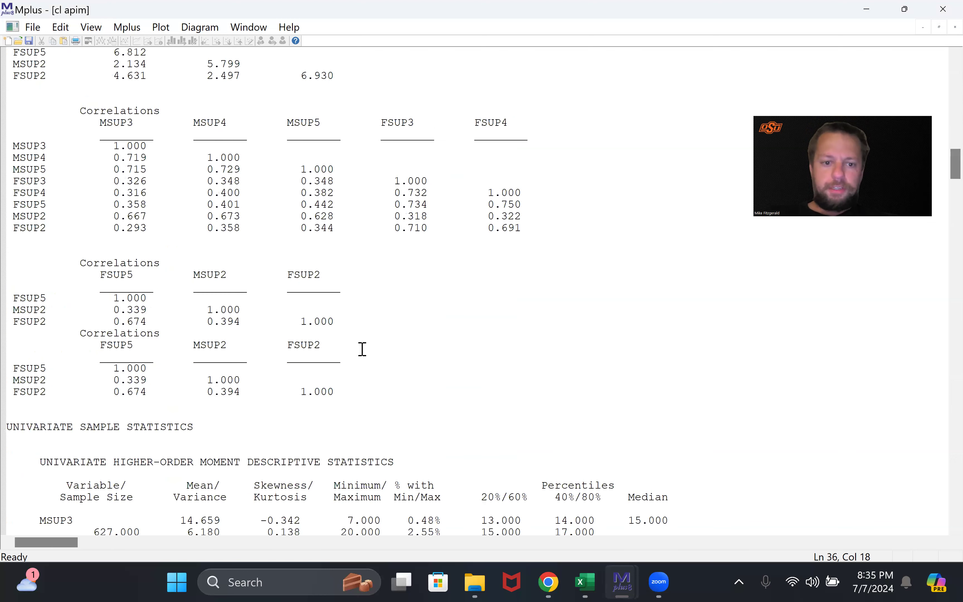
scroll(362, 348, "down", 14)
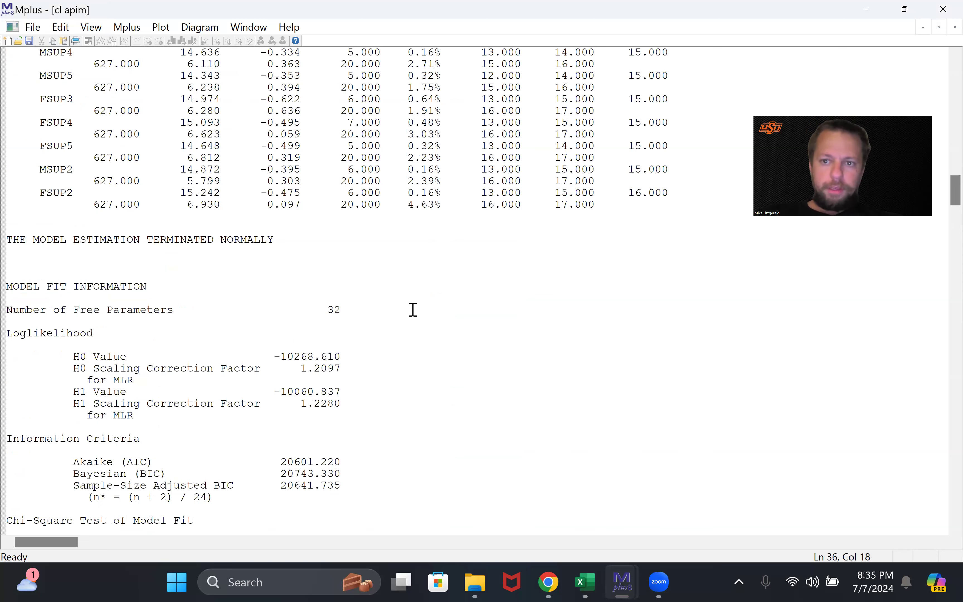
scroll(310, 315, "down", 6)
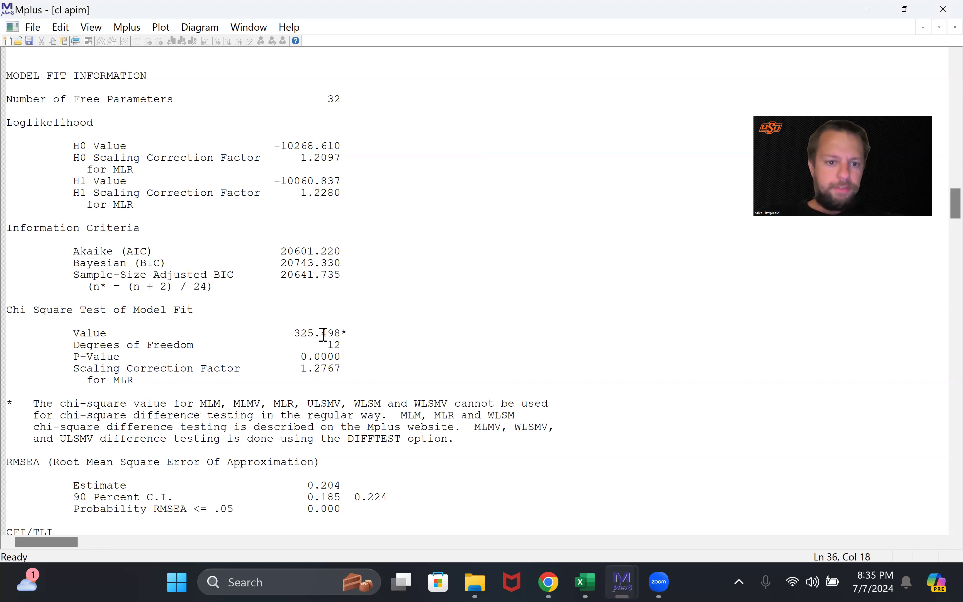
left_click_drag(287, 333, 357, 377)
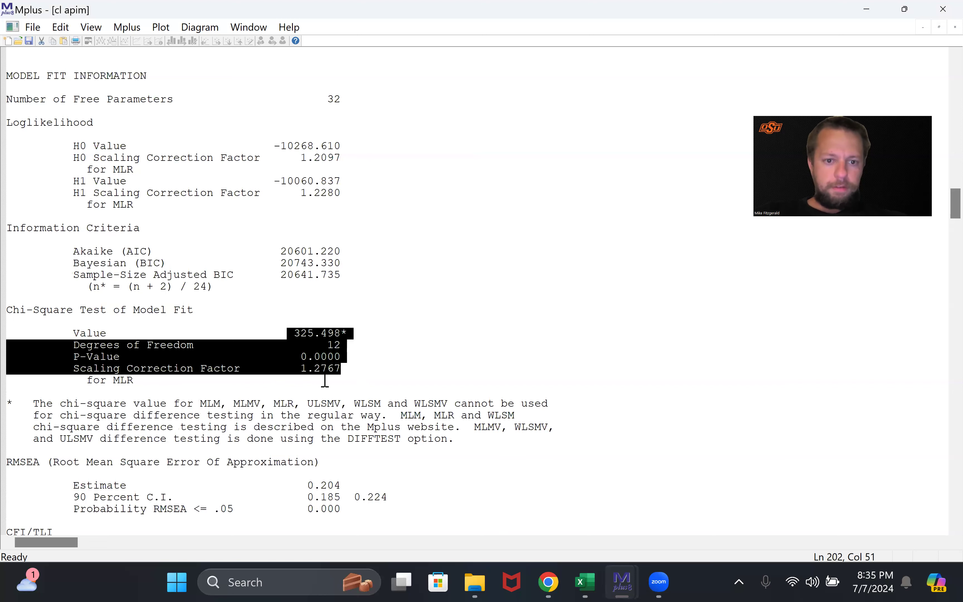
Review the ON regression estimates and p-values in the model results, and close the output to return to the input file.
scroll(372, 382, "down", 20)
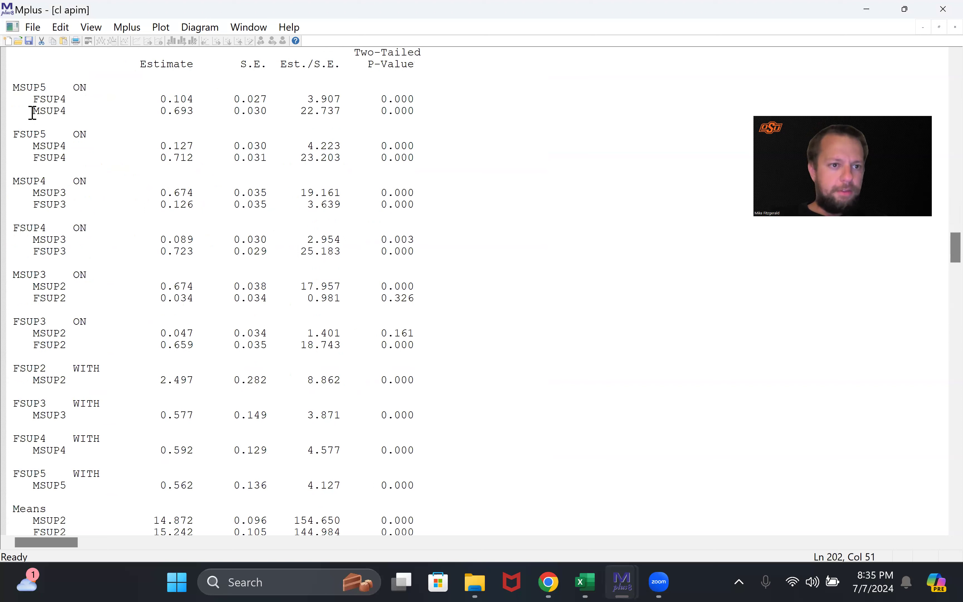
left_click_drag(32, 111, 420, 112)
left_click_drag(385, 151, 421, 249)
left_click(431, 292)
left_click(157, 252)
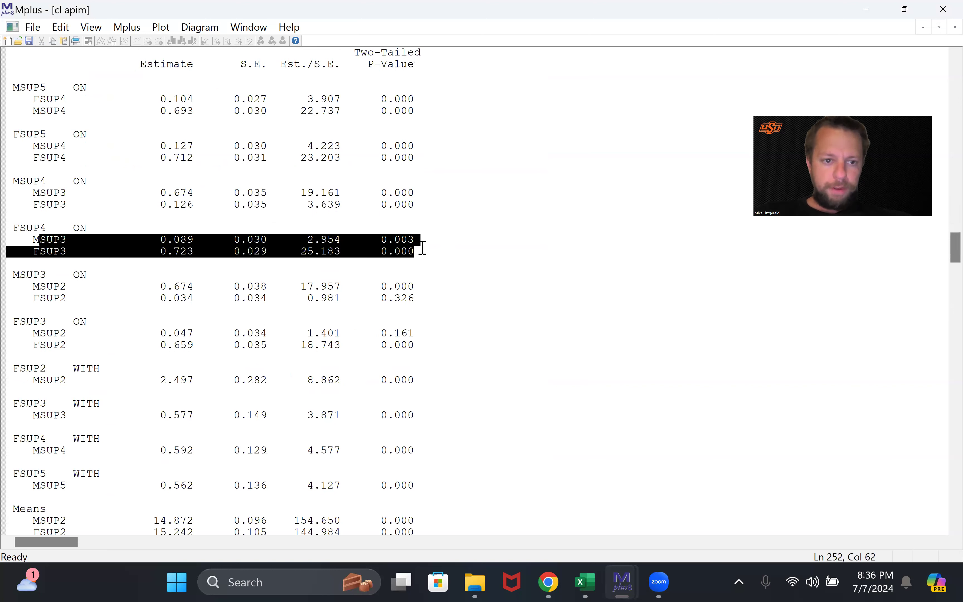
left_click(424, 253)
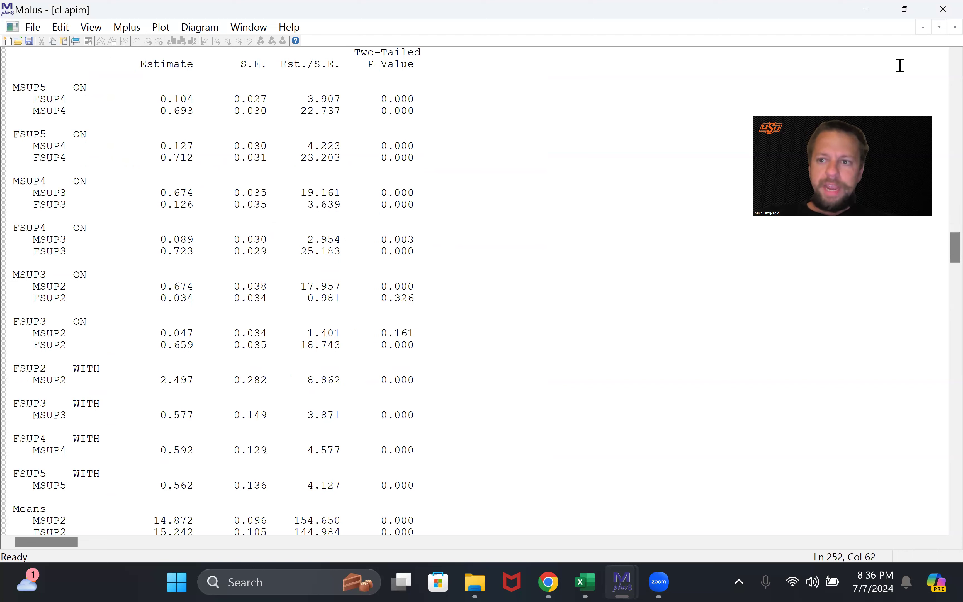
left_click(936, 32)
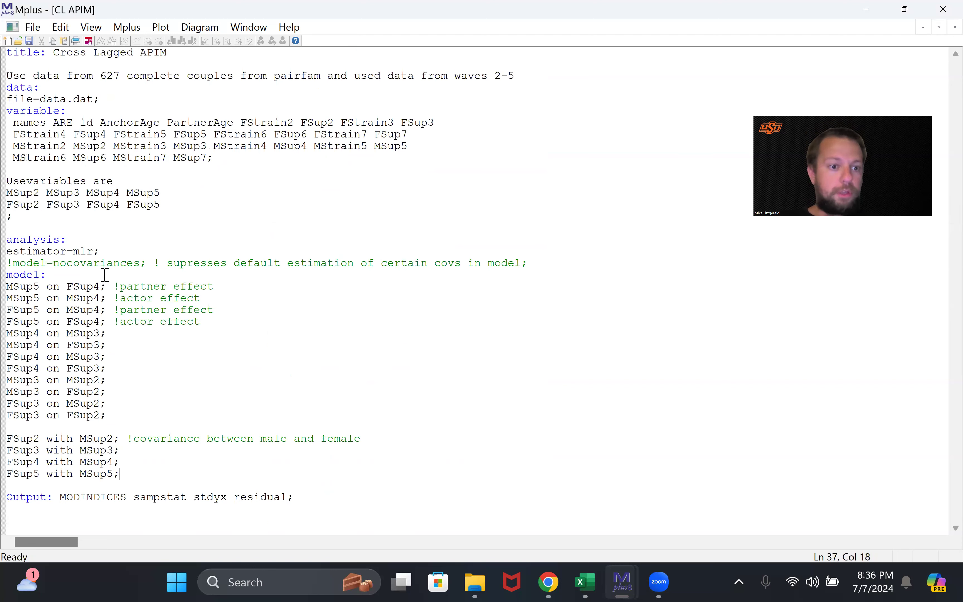
Try to add FSup3 and FSup2 as predictors to the "MSup5 on FSup4" partner effect statement.
left_click(100, 286)
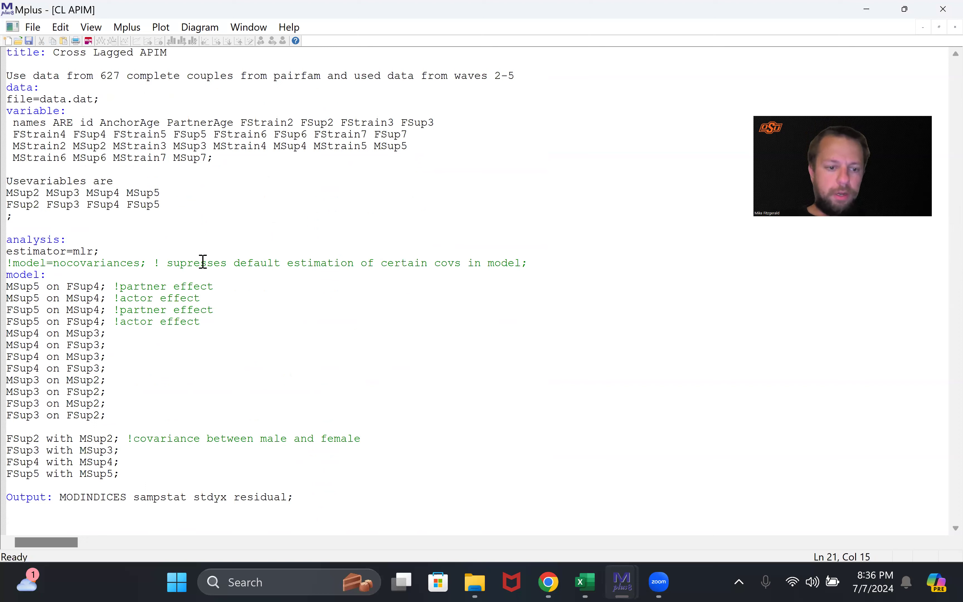
double_click(84, 287)
key("ctrl+c")
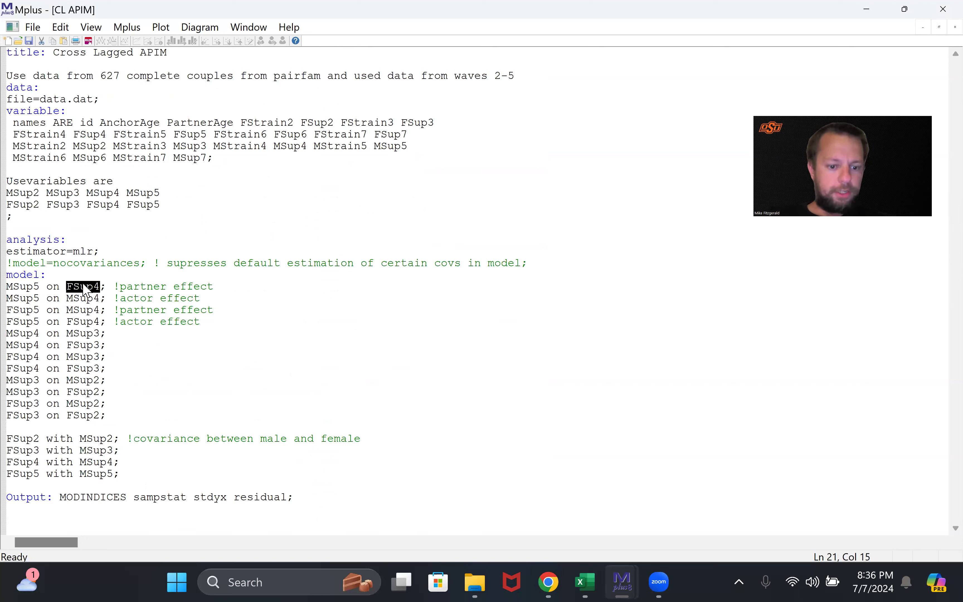
left_click(101, 286)
key("ctrl+v")
key("BackSpace")
type("3")
key("ctrl+v")
key("BackSpace")
type("2")
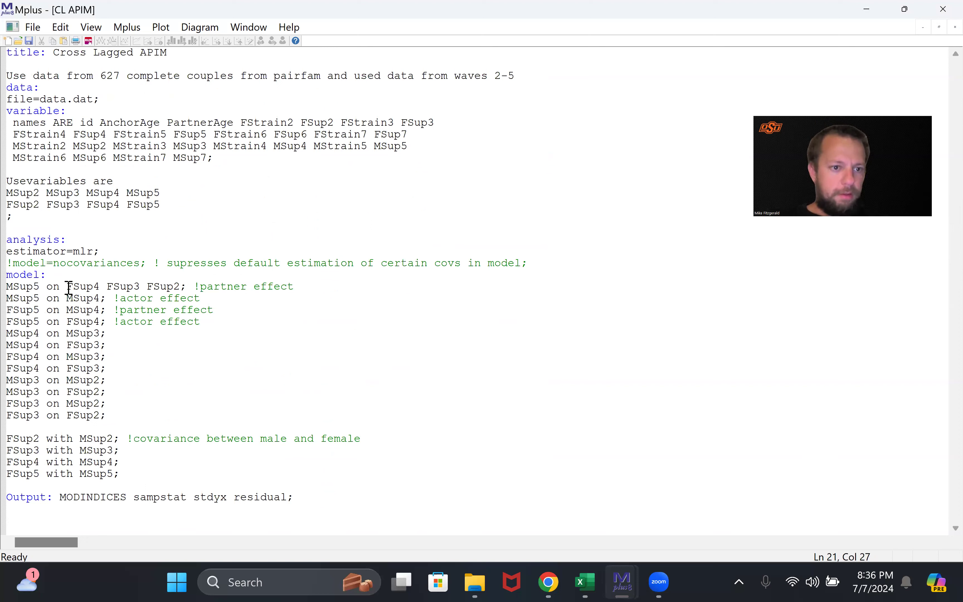
Undo the predictors added to the "MSup5 on FSup4" partner effect statement.
key("ctrl+z")
key("ctrl+z")
key("ctrl+z")
key("ctrl+z")
key("ctrl+z")
key("ctrl+z")
key("ctrl+z")
key("ctrl+z")
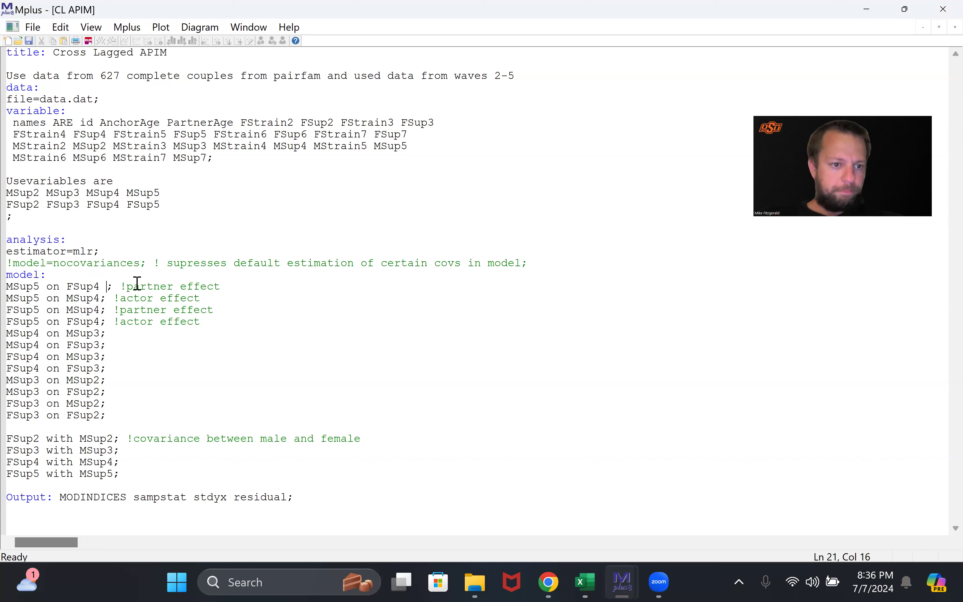
Add MSup3 and MSup2 as predictors to the "MSup5 on MSup4" actor effect statement.
left_click(101, 298)
double_click(18, 302)
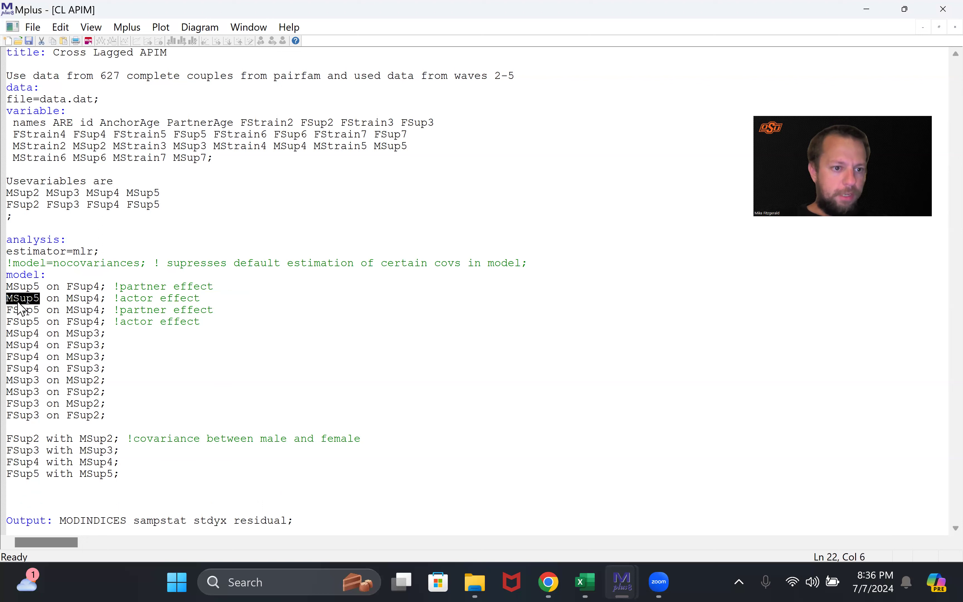
left_click(20, 304)
double_click(16, 303)
key("ctrl+c")
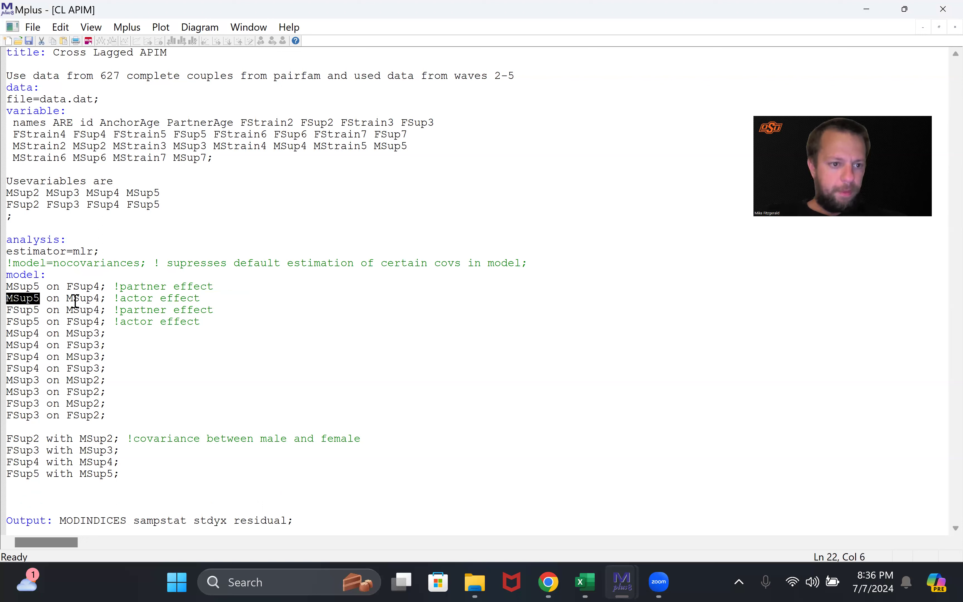
left_click(100, 299)
key("ctrl+v")
key("BackSpace")
type("3")
key("ctrl+v")
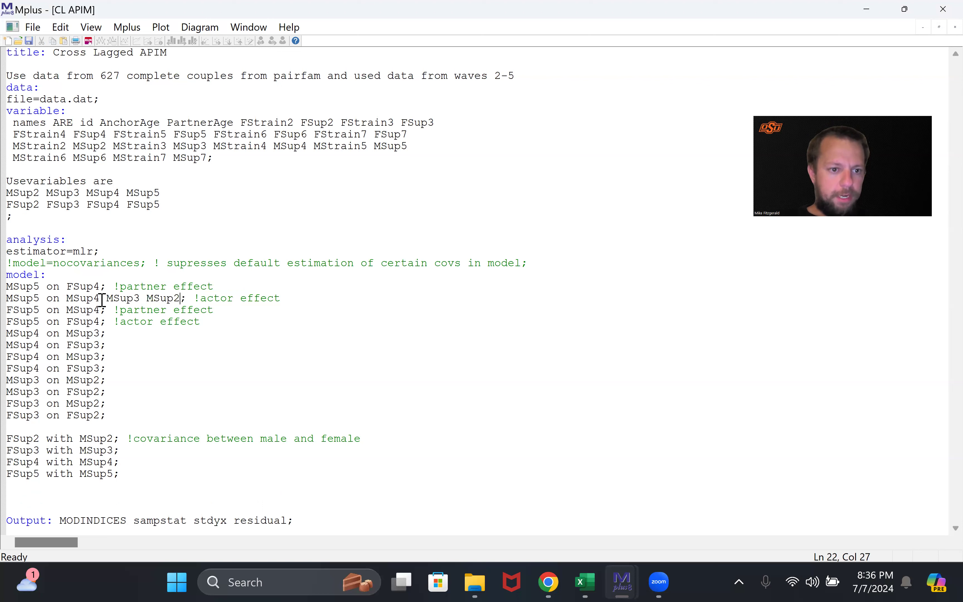
Add FSup3 and FSup2 as predictors to the "FSup5 on FSup4" actor effect statement.
left_click(99, 322)
double_click(81, 321)
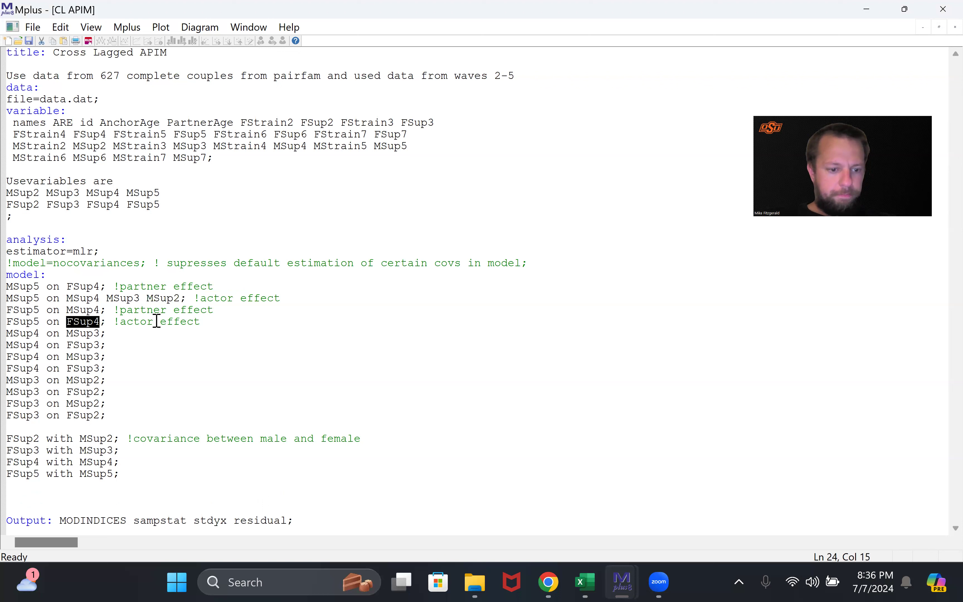
left_click(102, 322)
key("ctrl+v")
key("BackSpace")
type("3")
key("ctrl+v")
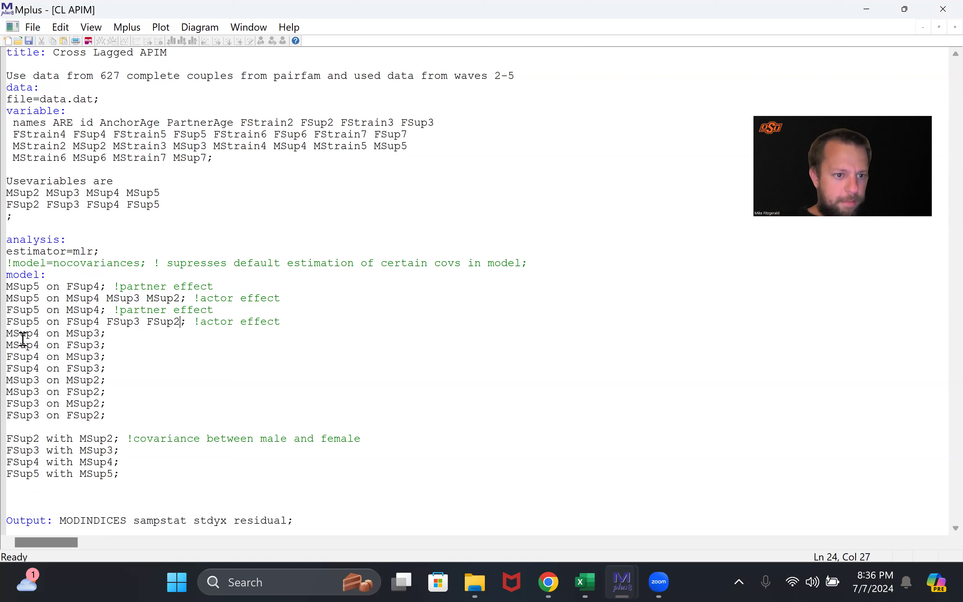
Add MSup2 as a second predictor to the "MSup4 on MSup3" statement.
left_click(87, 334)
double_click(86, 334)
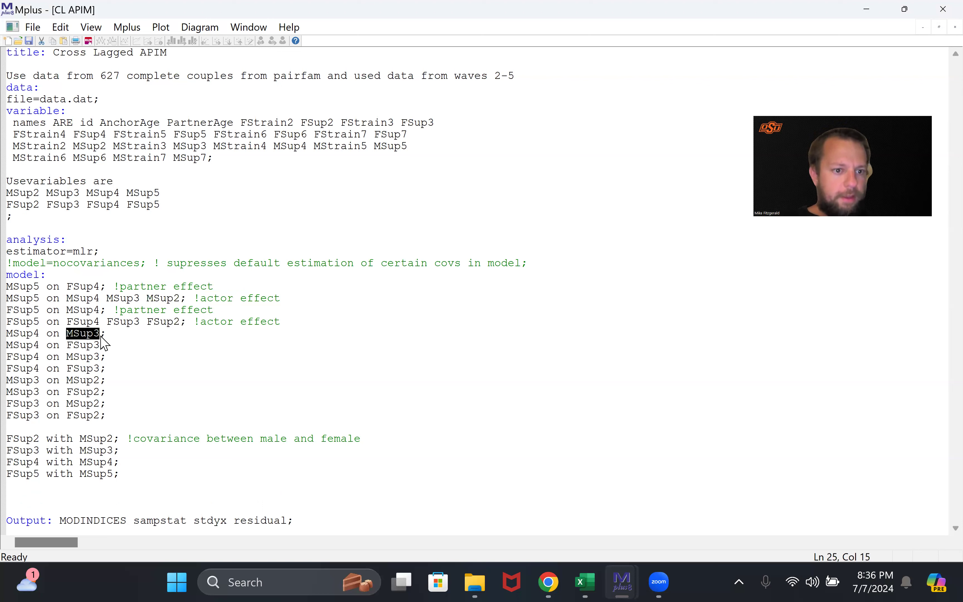
left_click(100, 334)
key("ctrl+v")
key("BackSpace")
type("2")
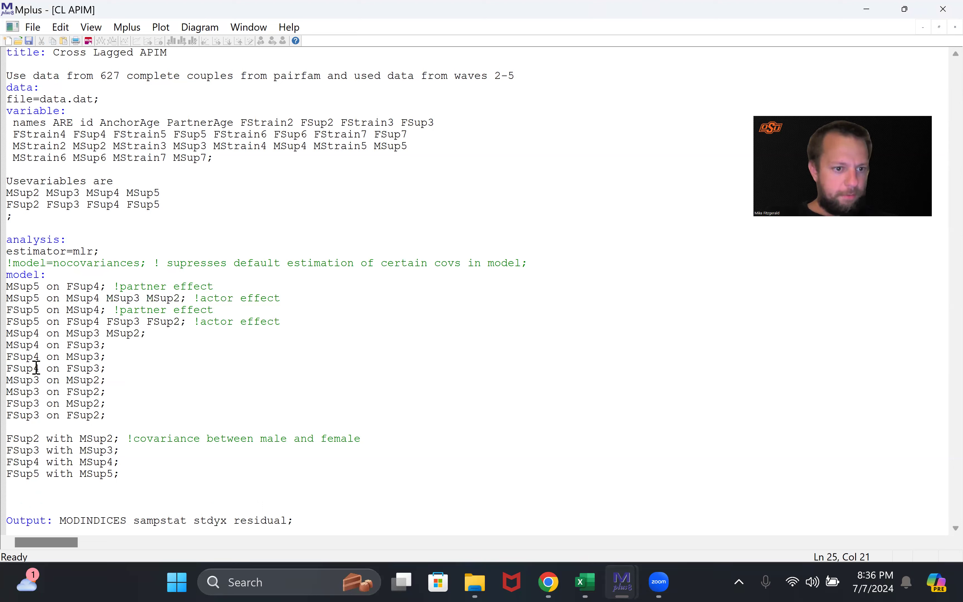
Add FSup2 as a second predictor to the "FSup4 on FSup3" statement and run the model.
double_click(81, 369)
key("ctrl+c")
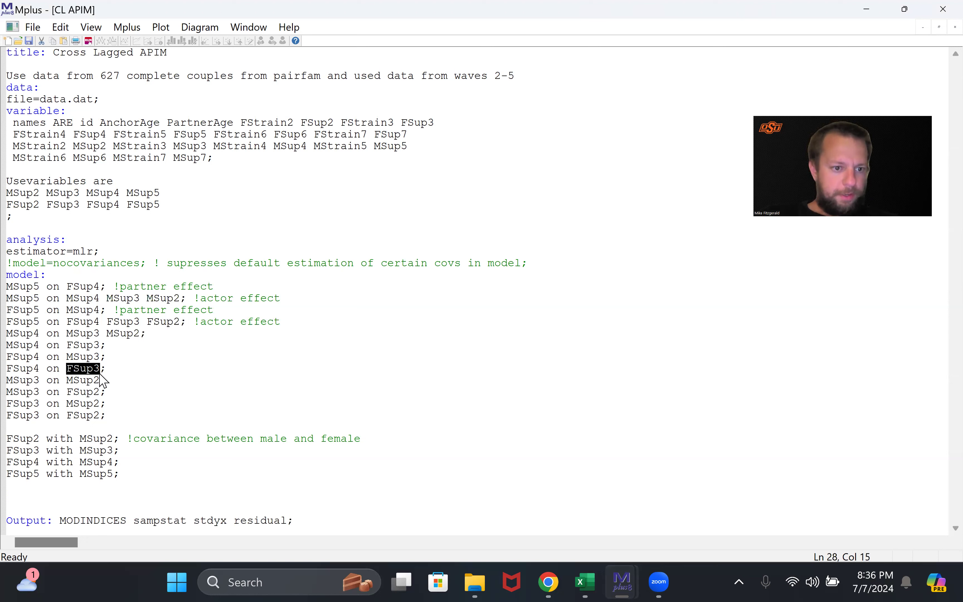
left_click(101, 370)
key("ctrl+v")
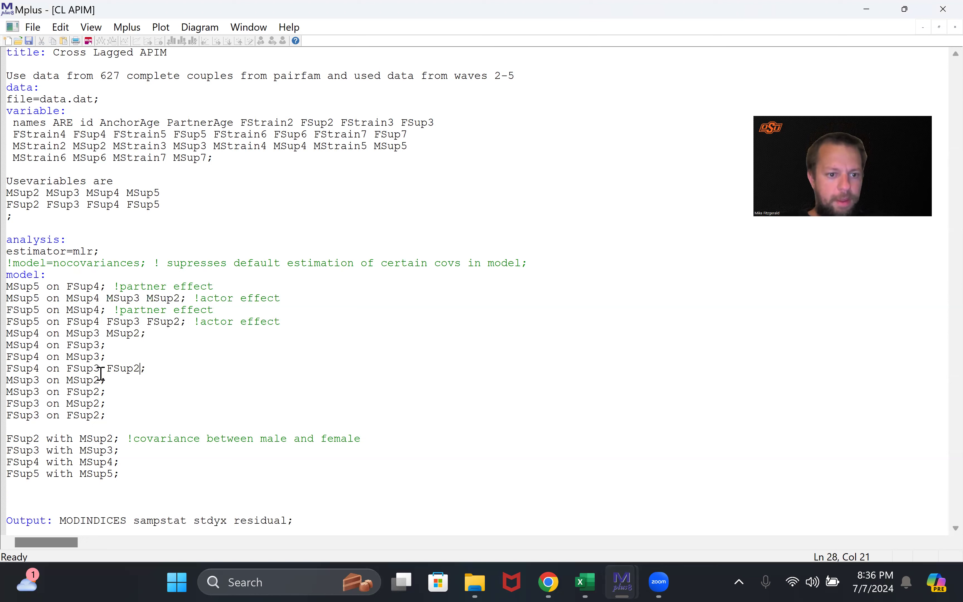
left_click(90, 41)
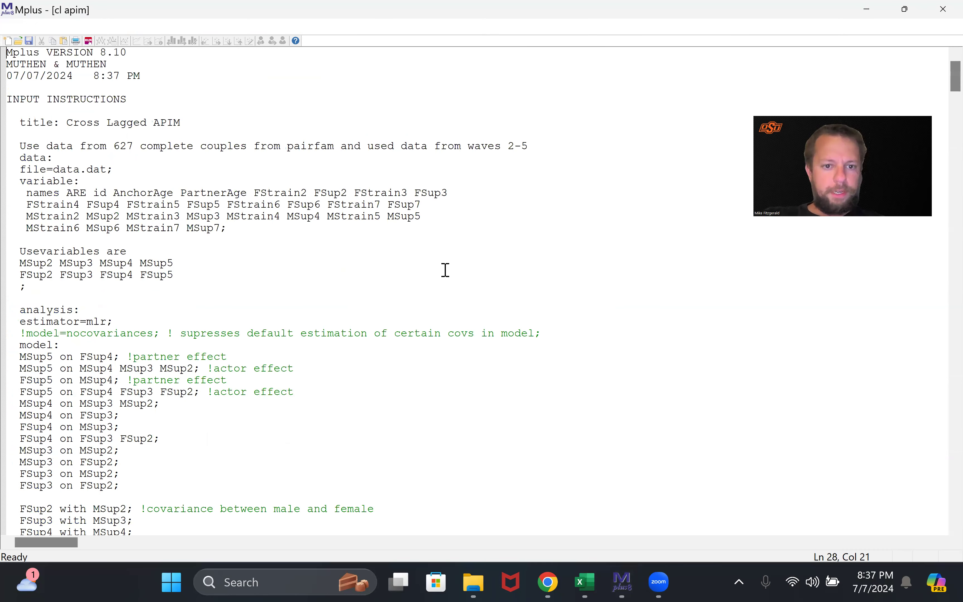
Examine the model fit information in the output, including the chi-square test, RMSEA and CFI/TLI.
scroll(445, 270, "down", 20)
left_click_drag(9, 331, 391, 382)
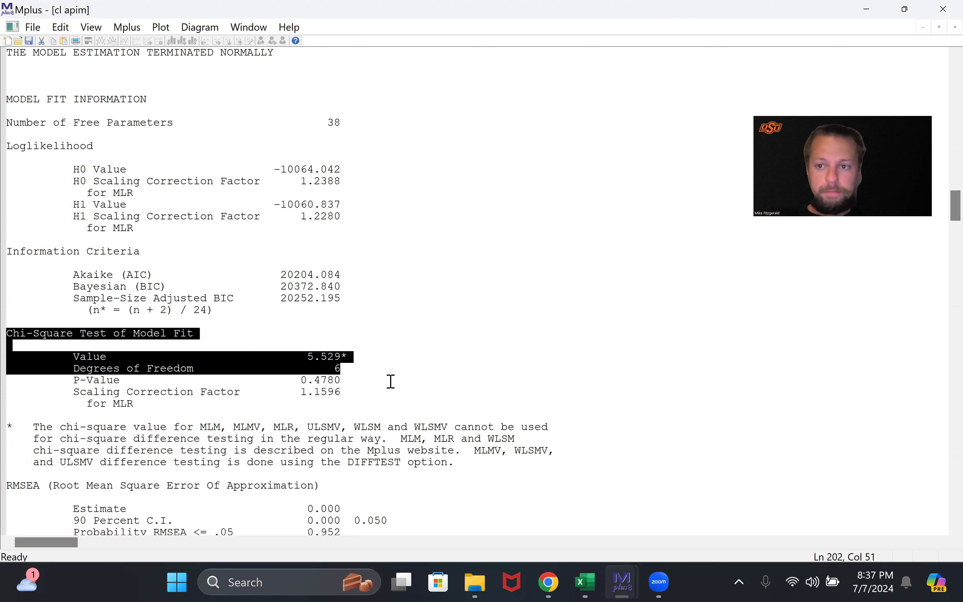
scroll(428, 380, "down", 4)
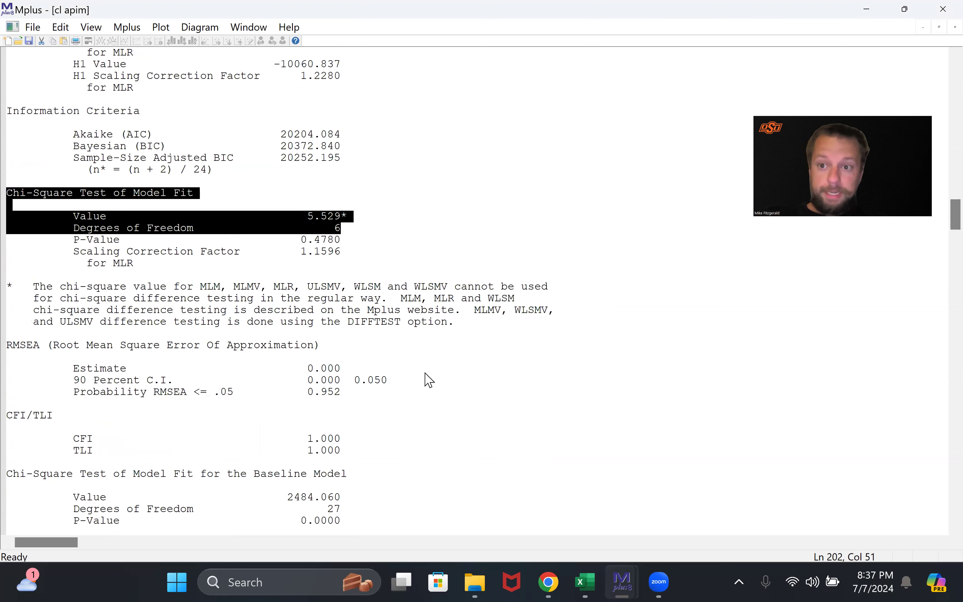
scroll(428, 380, "down", 14)
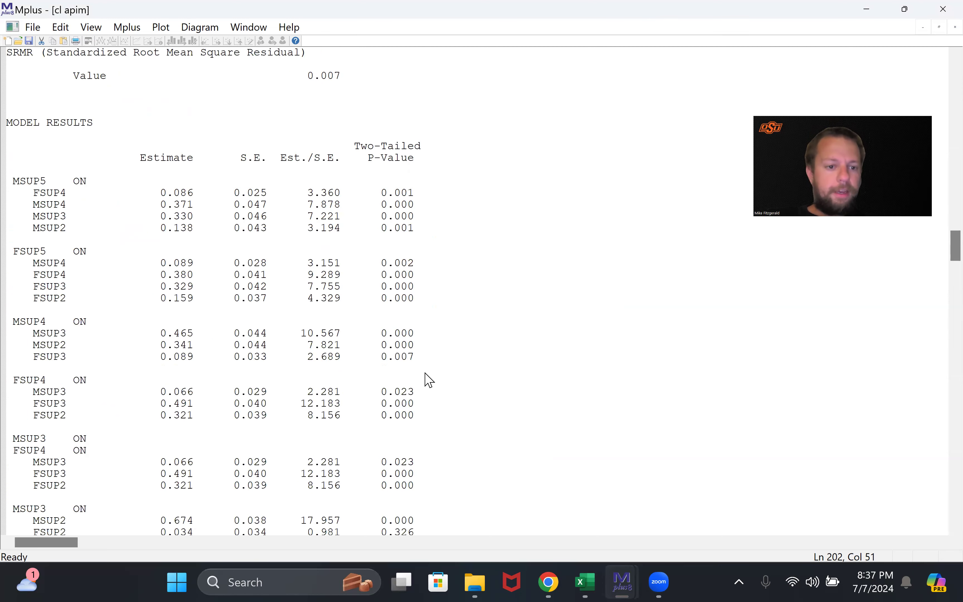
Examine the MSUP4, MSUP3 and MSUP2 actor effect estimates on MSUP5 in the model results.
left_click_drag(33, 204, 418, 225)
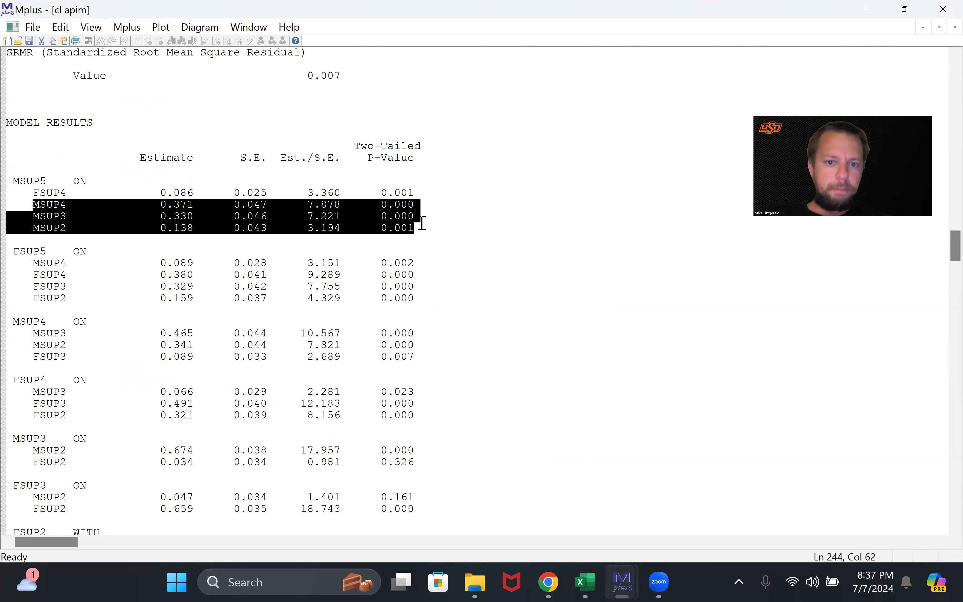
left_click(419, 224)
left_click_drag(36, 201, 418, 218)
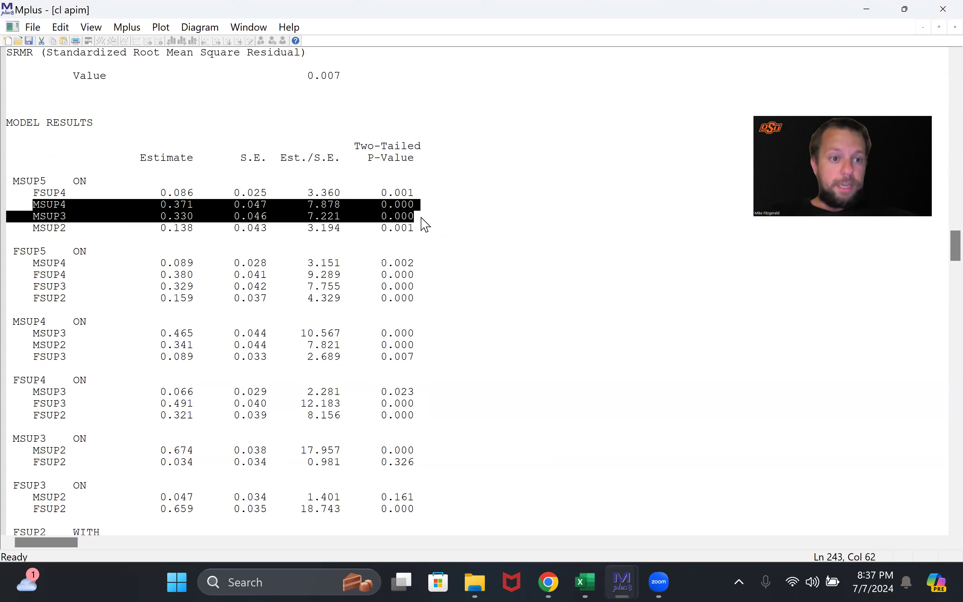
left_click(44, 181)
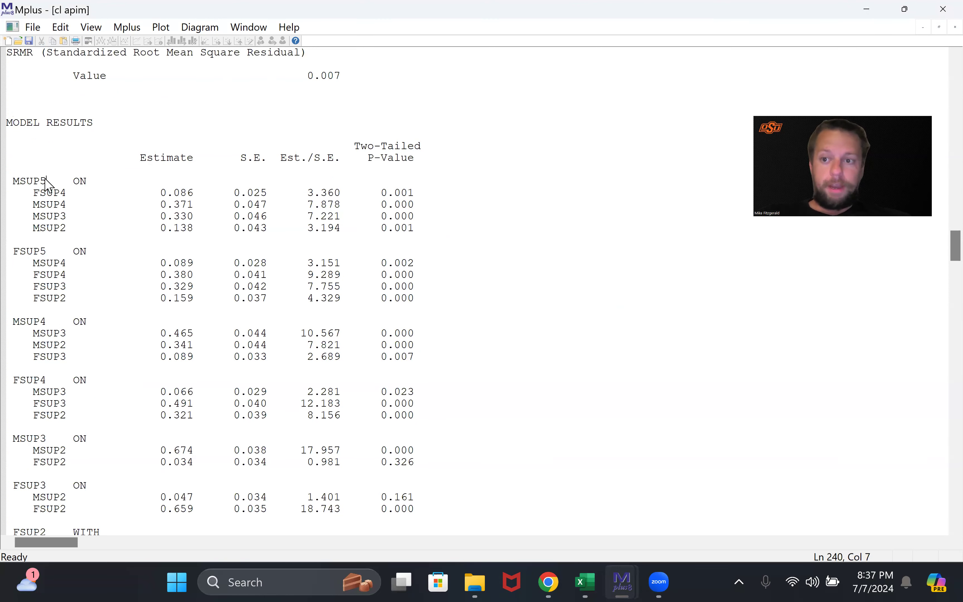
double_click(40, 181)
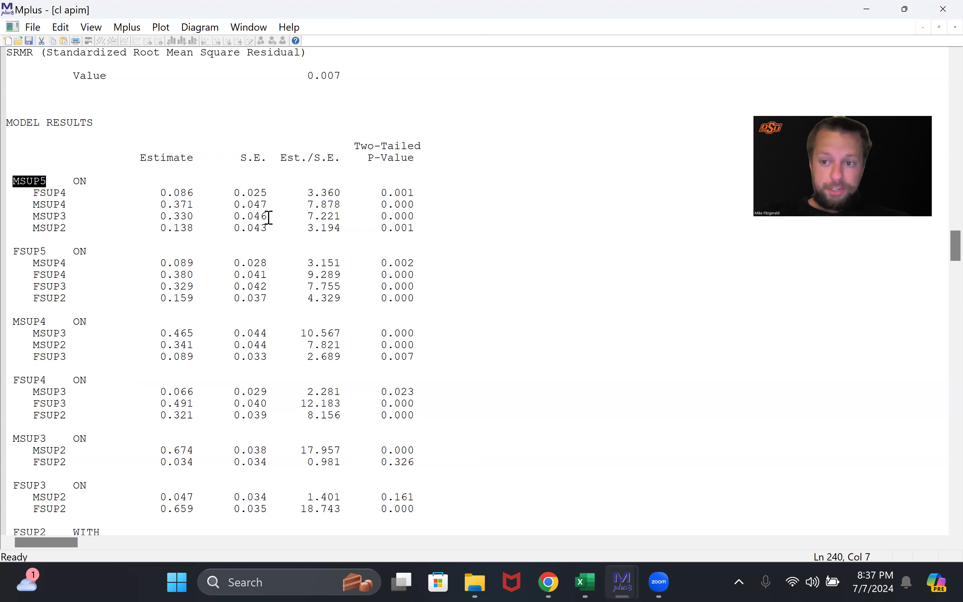
left_click(33, 229)
left_click_drag(32, 229, 490, 230)
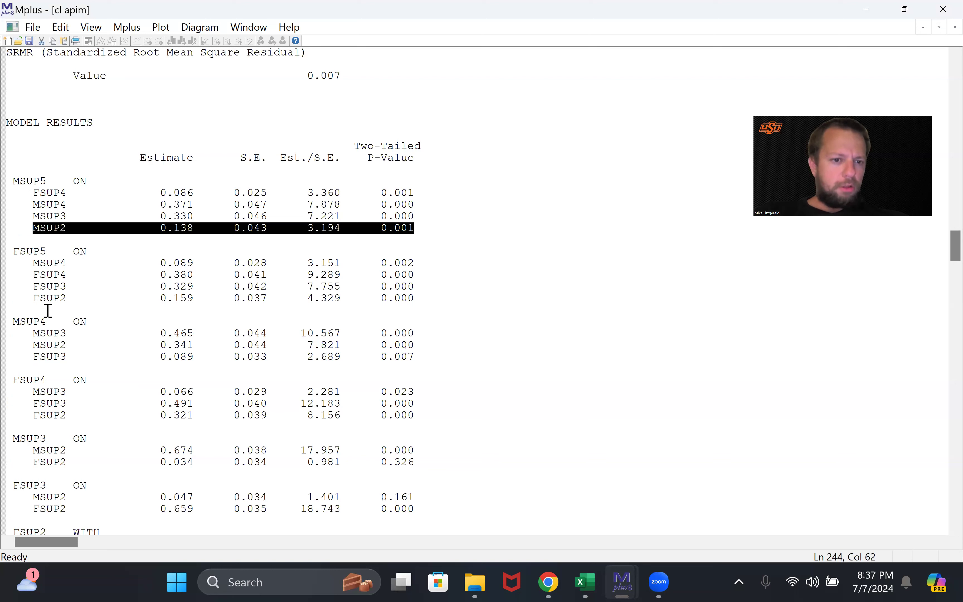
Compare the FSUP4, FSUP3 and FSUP2 actor effect estimates on FSUP5 in the model results.
left_click(26, 298)
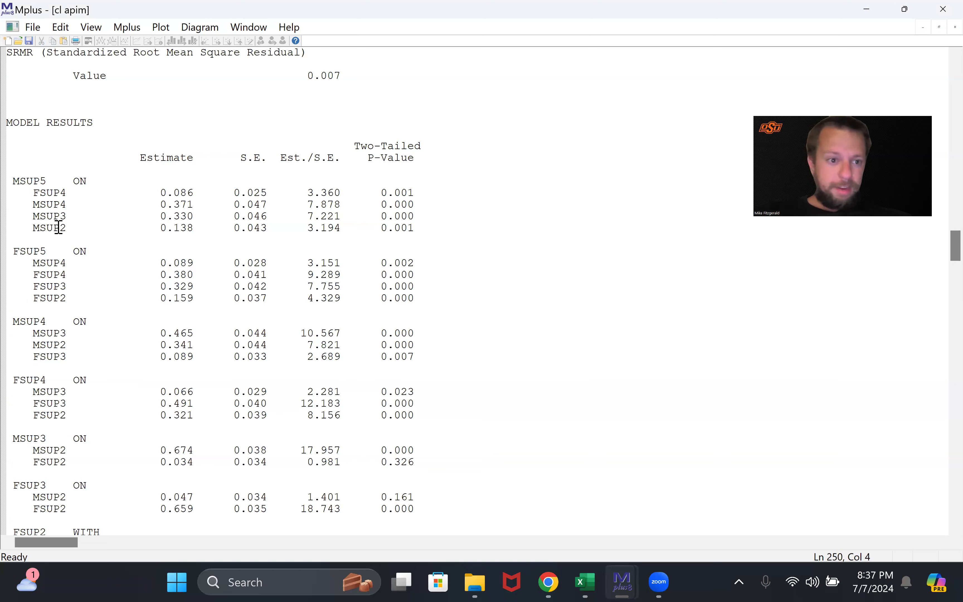
left_click_drag(32, 227, 434, 293)
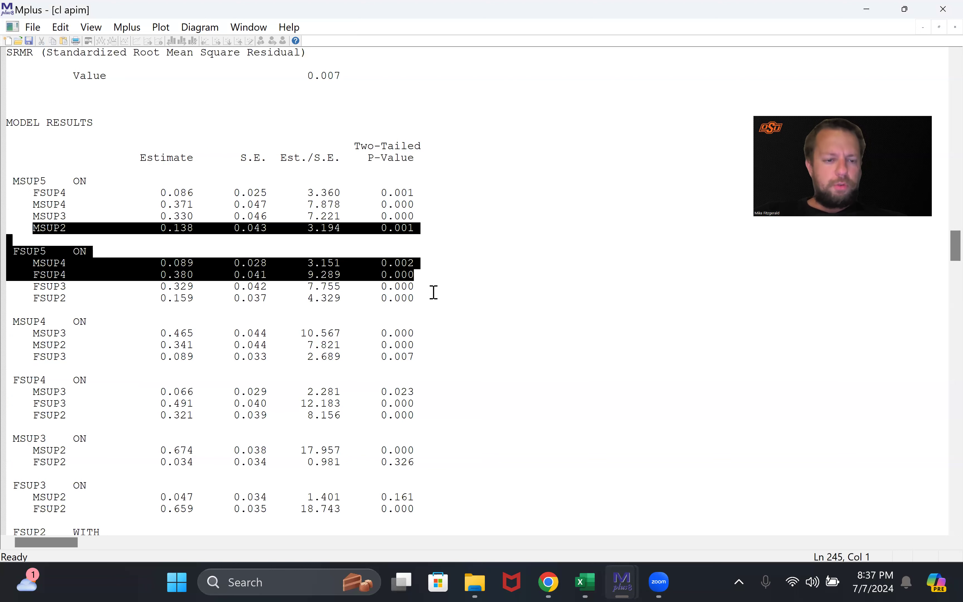
left_click(434, 293)
left_click_drag(22, 252, 407, 304)
left_click(407, 304)
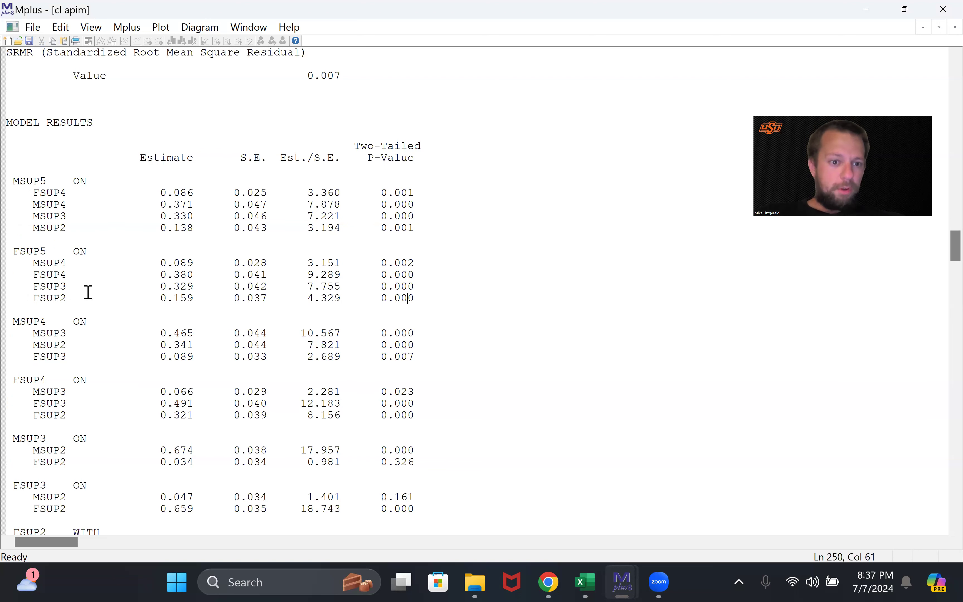
left_click_drag(40, 276, 423, 292)
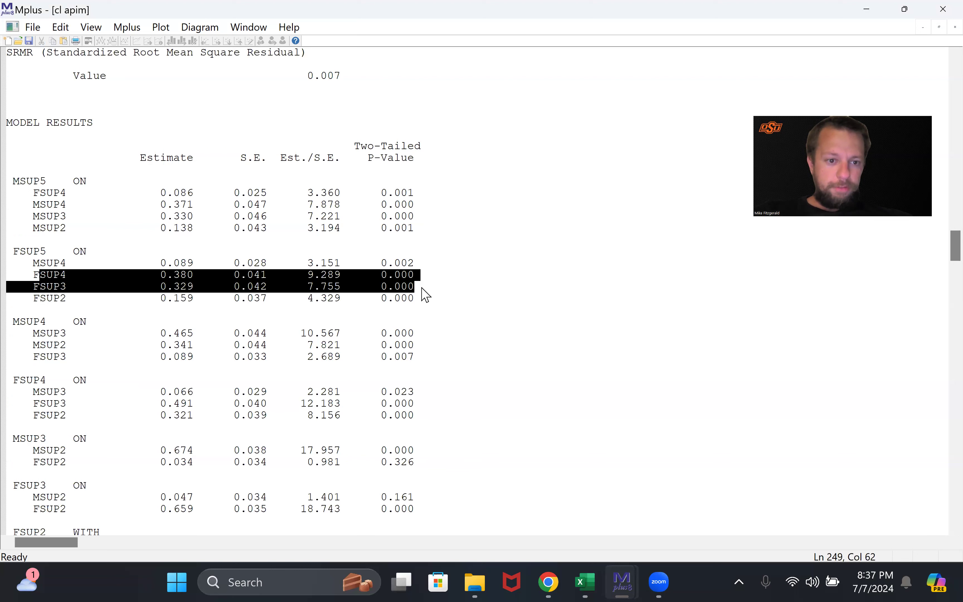
left_click(66, 309)
left_click_drag(26, 298, 429, 301)
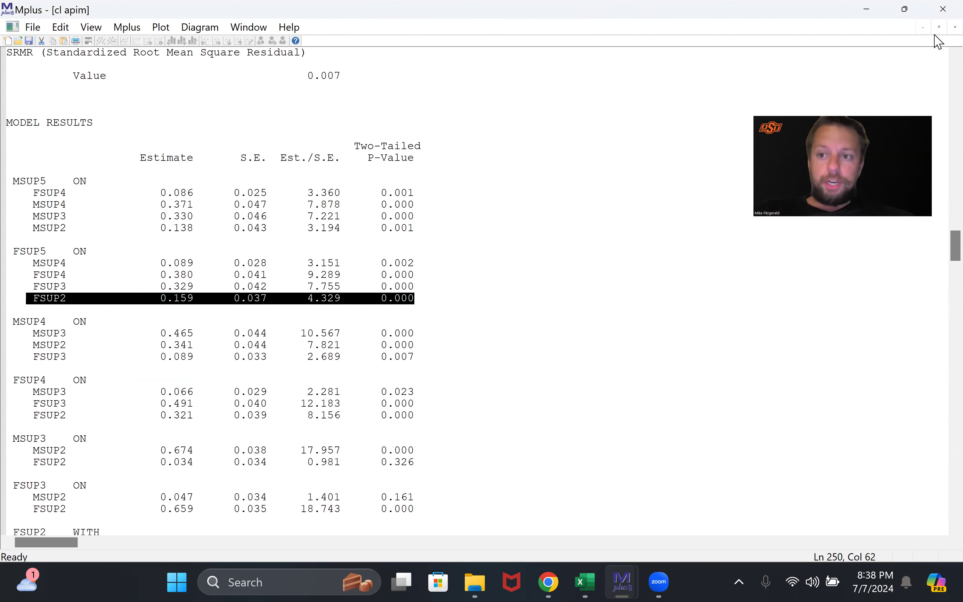
Switch to the Mplus window holding the RI CL APIM input file.
left_click(874, 12)
left_click(613, 578)
left_click(477, 486)
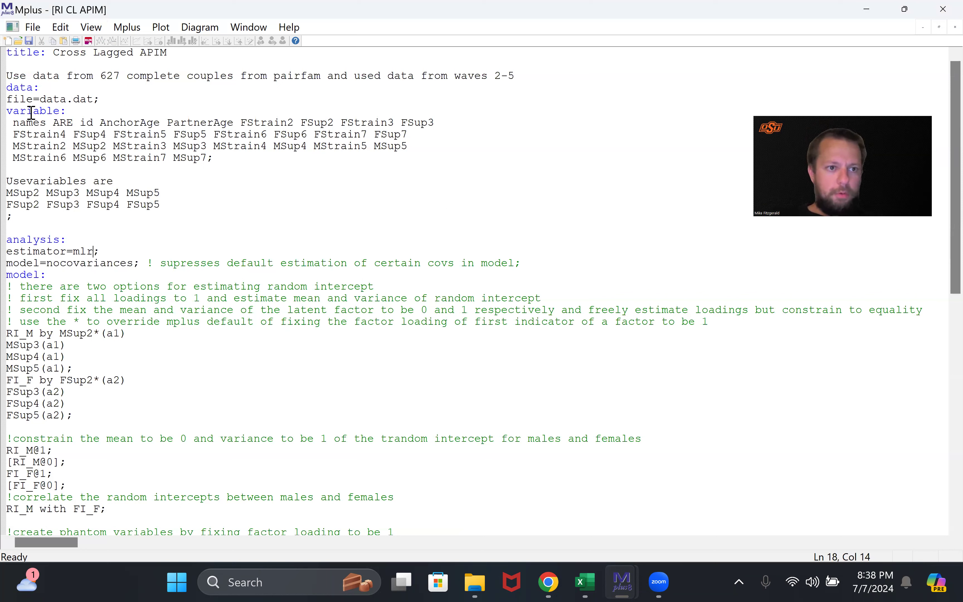
Insert "RI" before "Cross Lagged APIM" in the input file's title.
left_click_drag(13, 55, 356, 254)
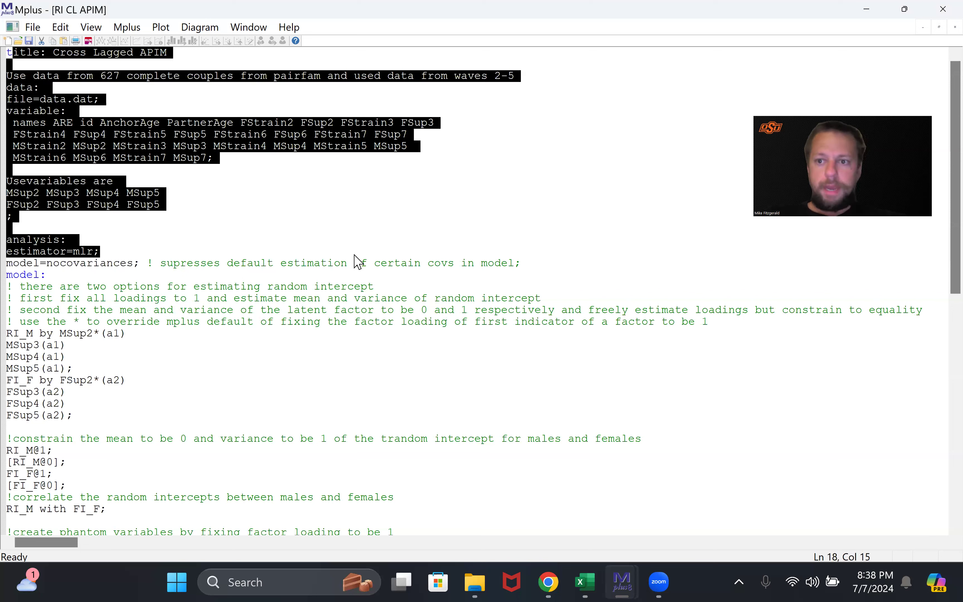
left_click(335, 286)
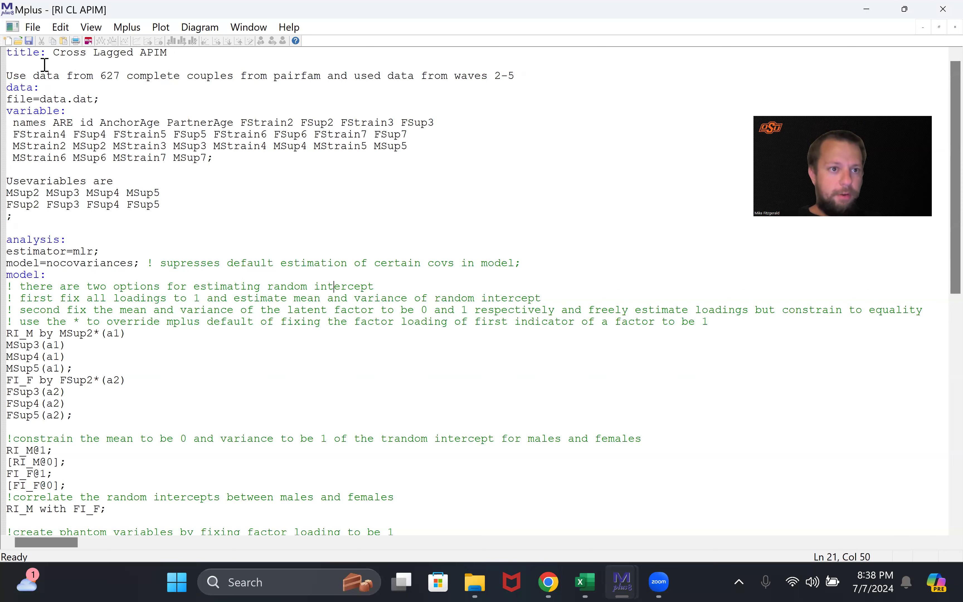
left_click(61, 55)
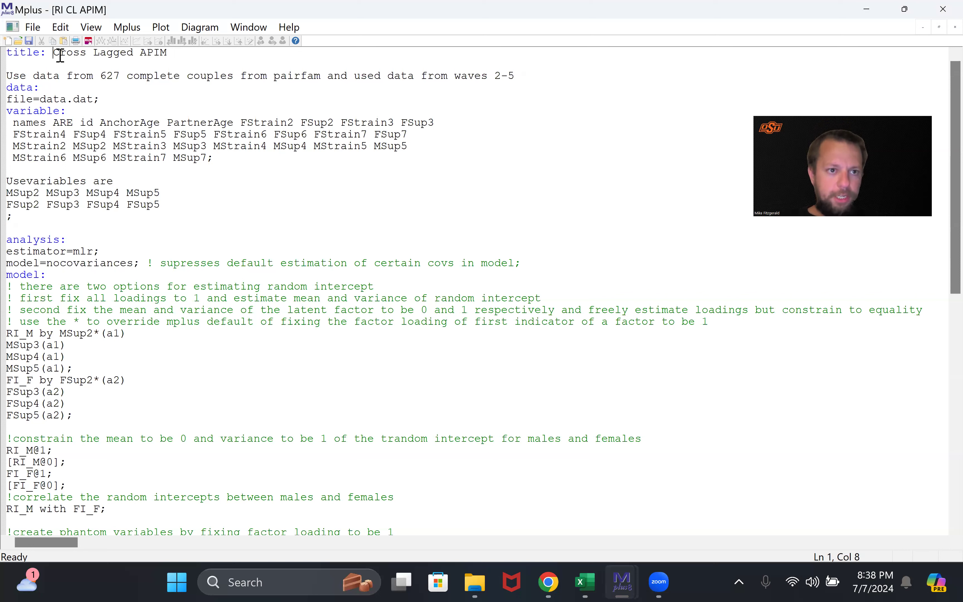
type("RI")
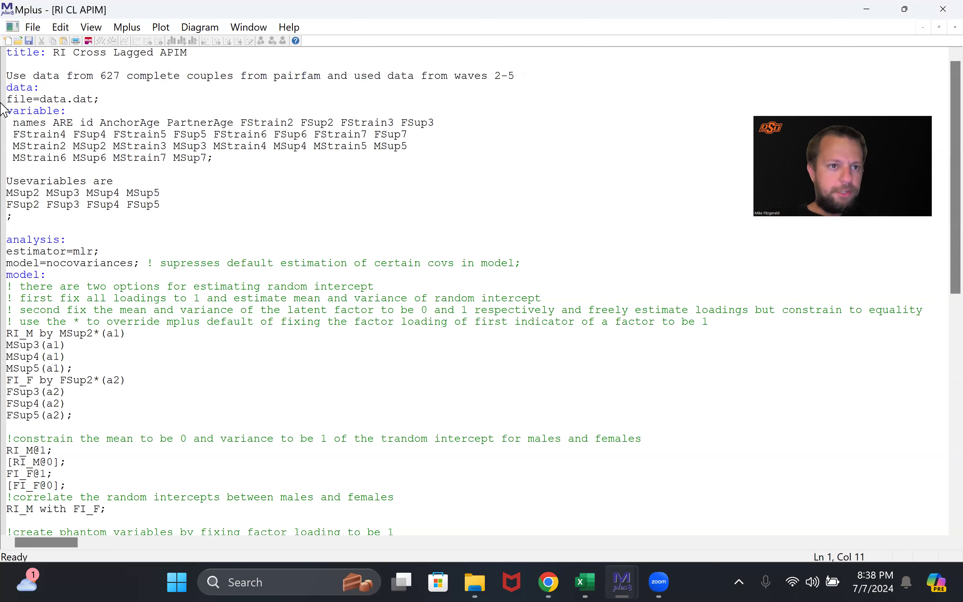
Review the data file, variable names, Usevariables list and analysis settings of the random intercept input.
left_click(22, 101)
left_click_drag(93, 102, 115, 108)
left_click(86, 124)
left_click_drag(41, 123, 235, 162)
left_click(13, 193)
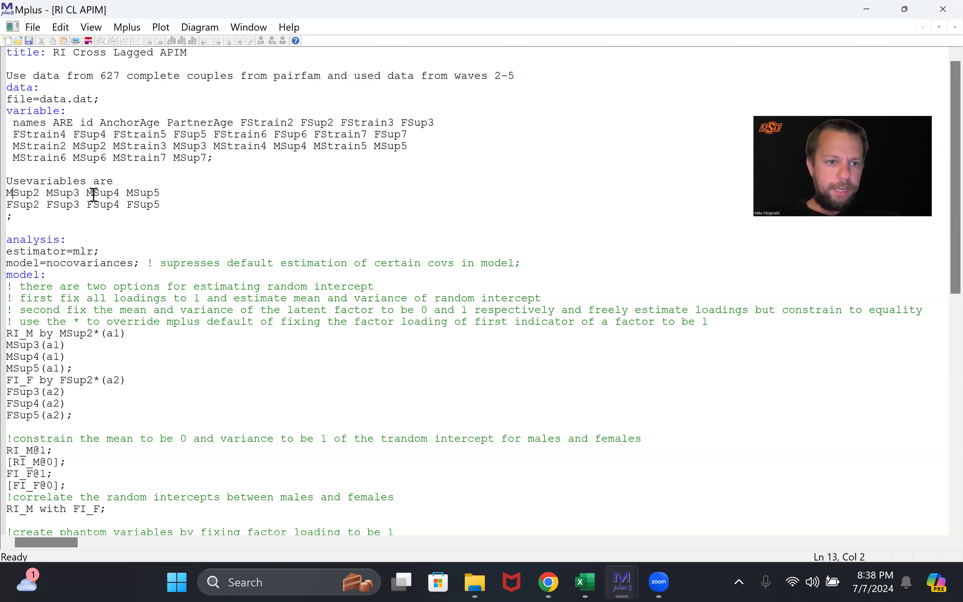
left_click(175, 197, "shift")
left_click(175, 205, "shift")
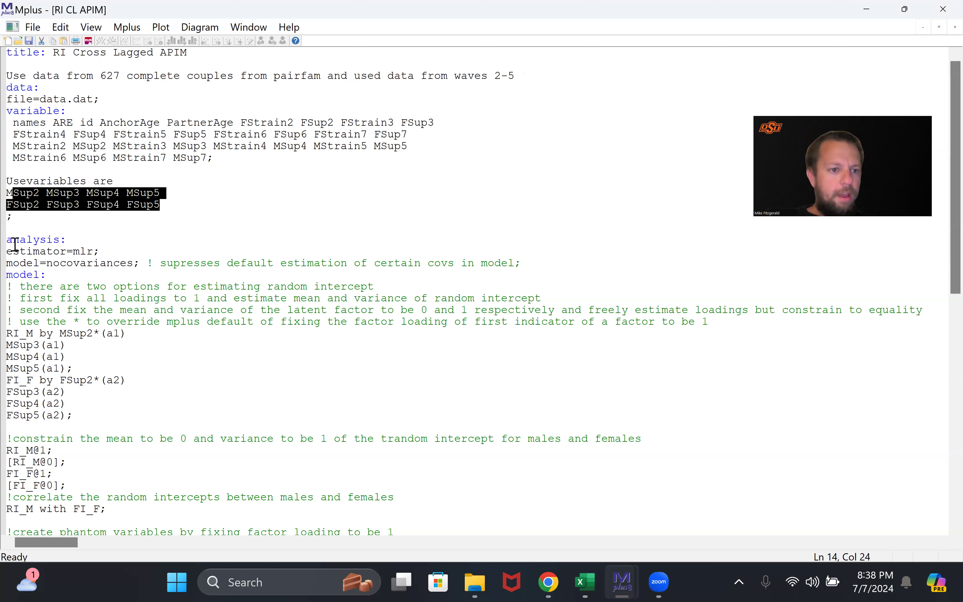
left_click_drag(8, 251, 534, 281)
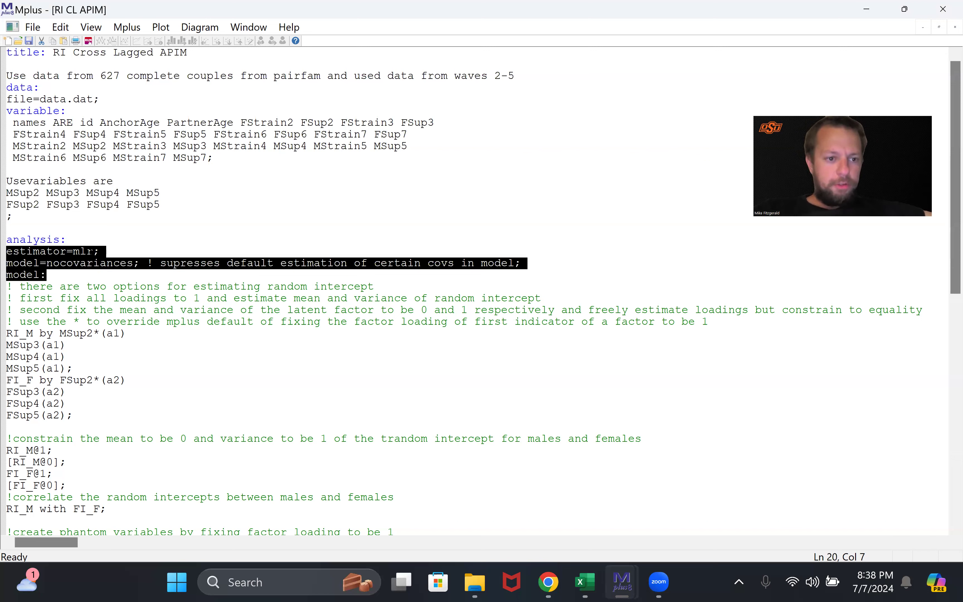
Try mlm as the estimator in the analysis section, then restore mlr.
left_click(91, 251)
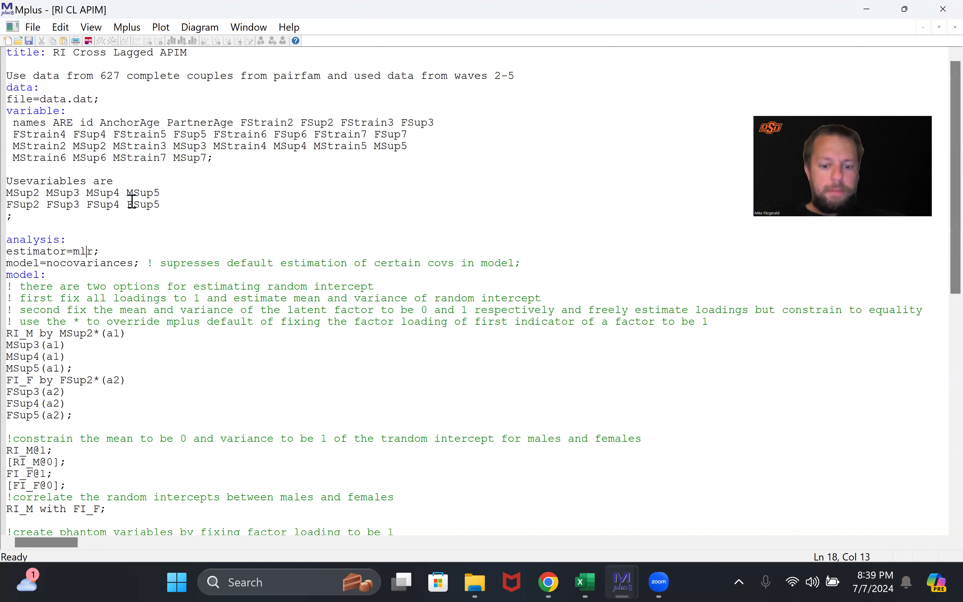
key("shift+Right")
type("m")
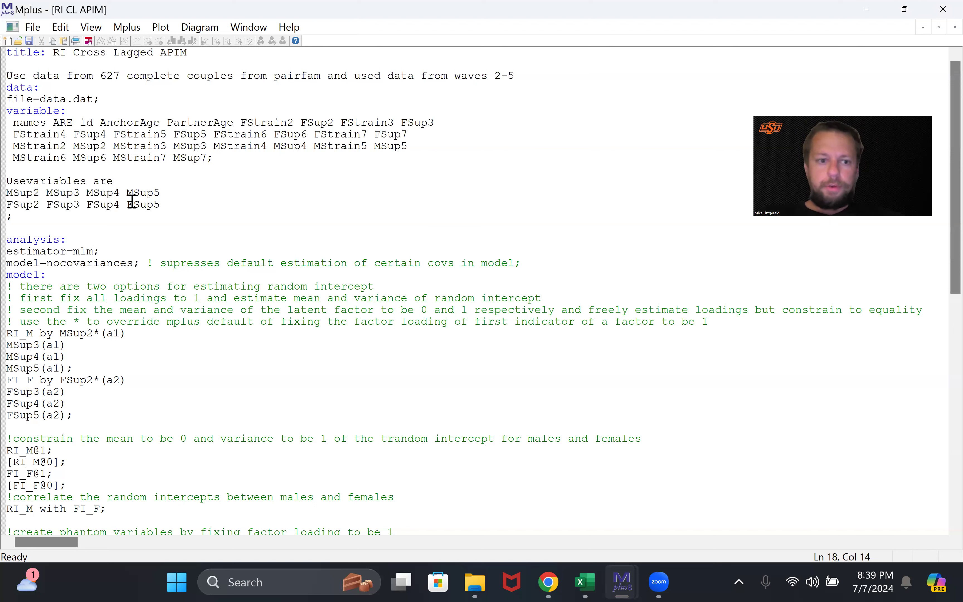
key("BackSpace")
type("r")
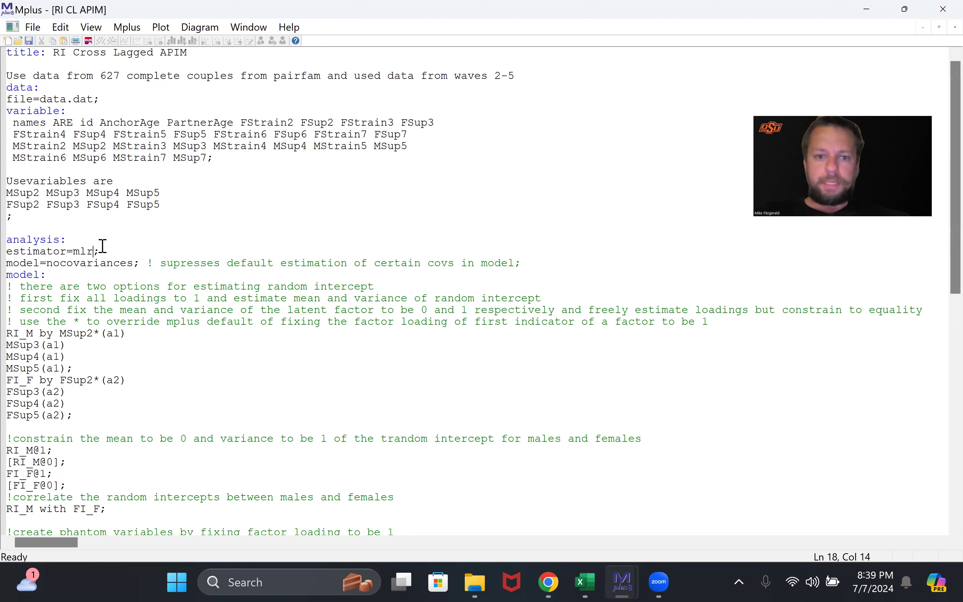
key("BackSpace")
type("M")
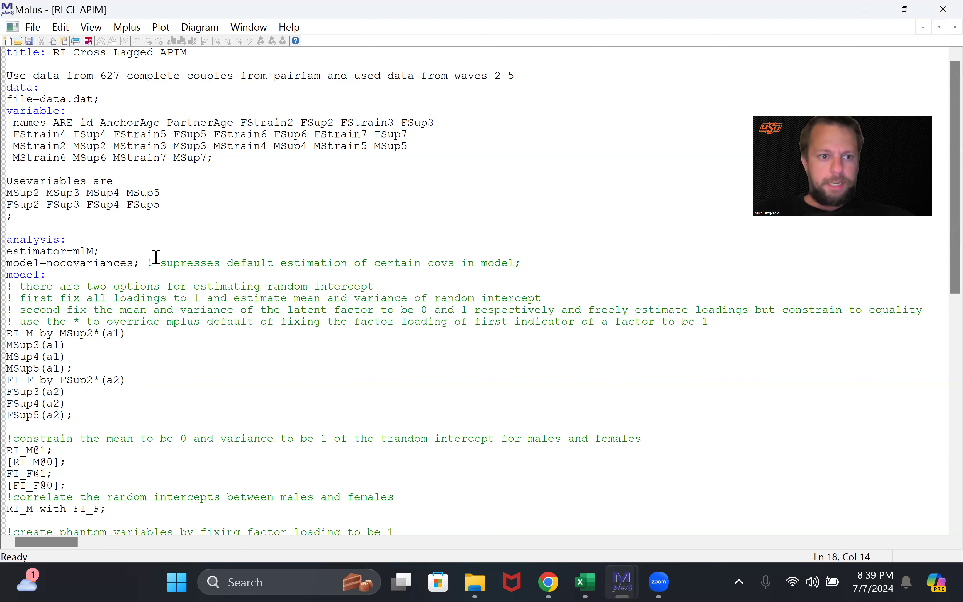
key("BackSpace")
type("m")
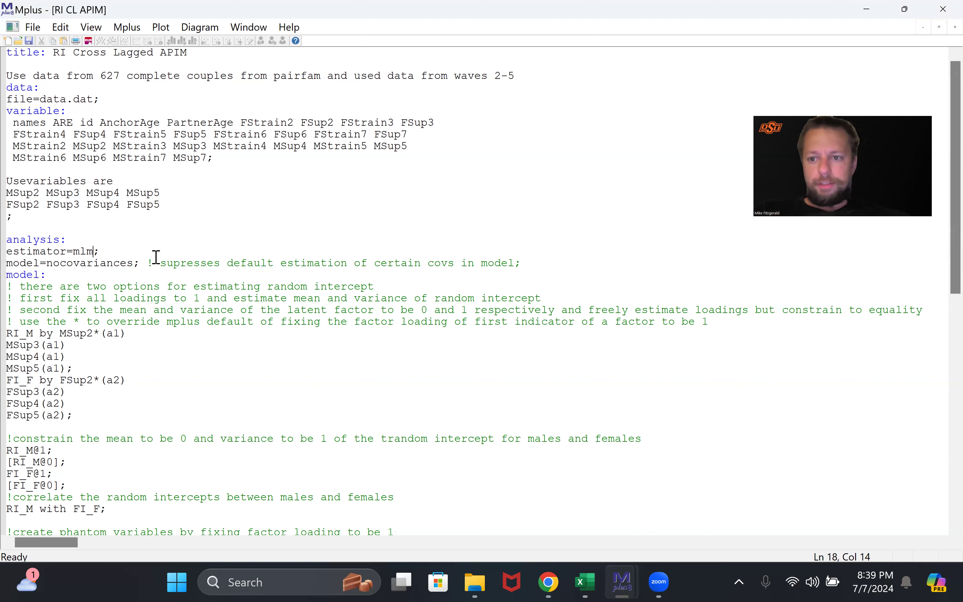
key("BackSpace")
type("r")
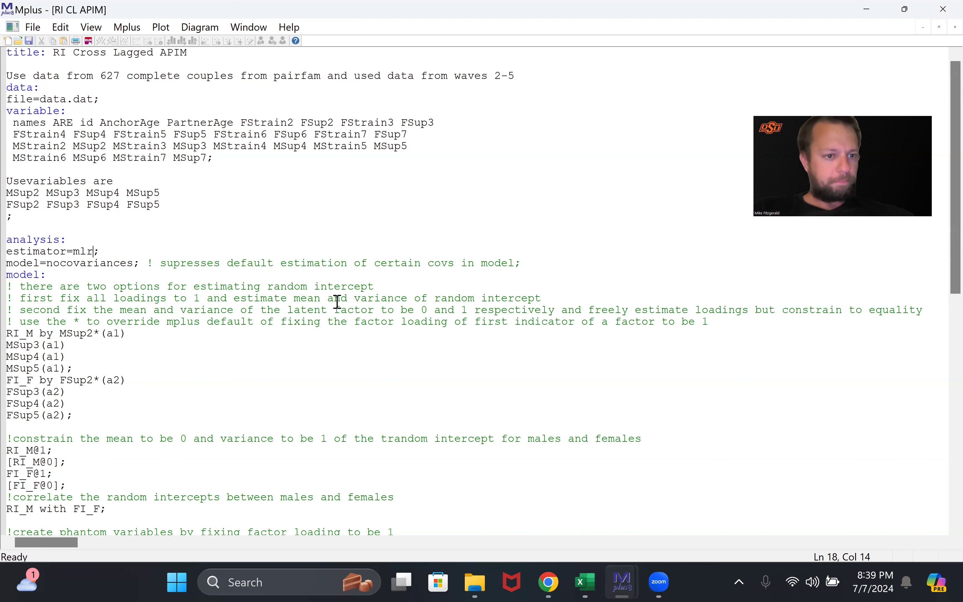
Try a separate "model = nocov;" line below the model=nocovariances statement and remove it again.
scroll(337, 302, "down", 4)
left_click_drag(14, 122, 534, 142)
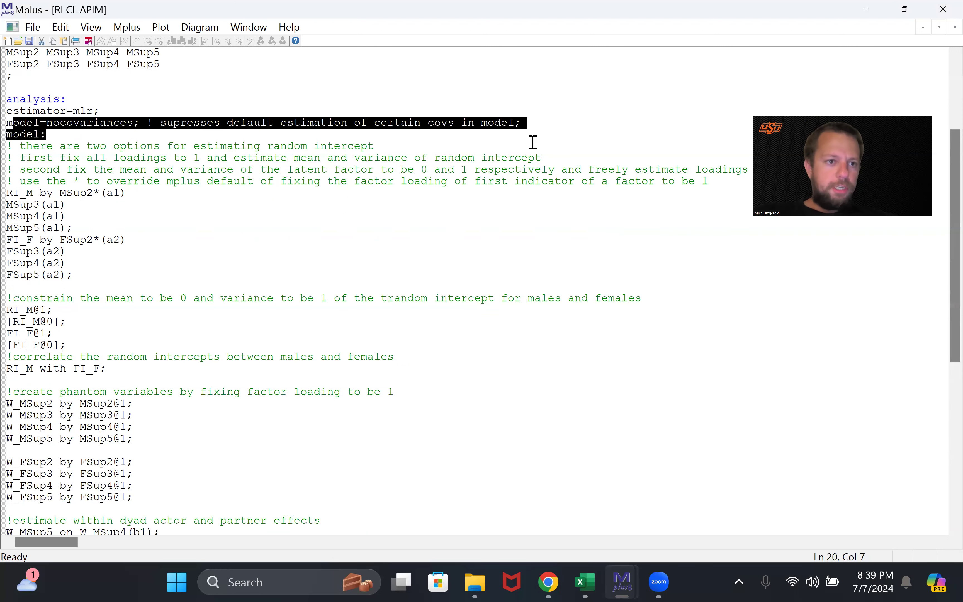
left_click(534, 143)
left_click(150, 122)
key("Return")
type("model")
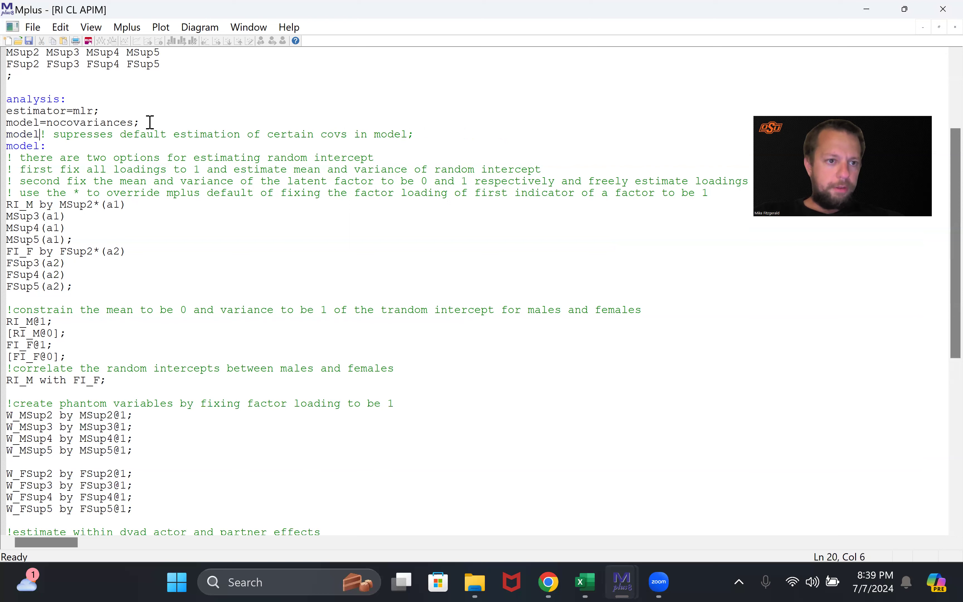
type(" = nocov;")
key("BackSpace")
key("BackSpace")
key("BackSpace")
key("BackSpace")
key("BackSpace")
key("BackSpace")
key("BackSpace")
key("BackSpace")
key("BackSpace")
key("BackSpace")
key("BackSpace")
key("BackSpace")
key("BackSpace")
key("BackSpace")
key("BackSpace")
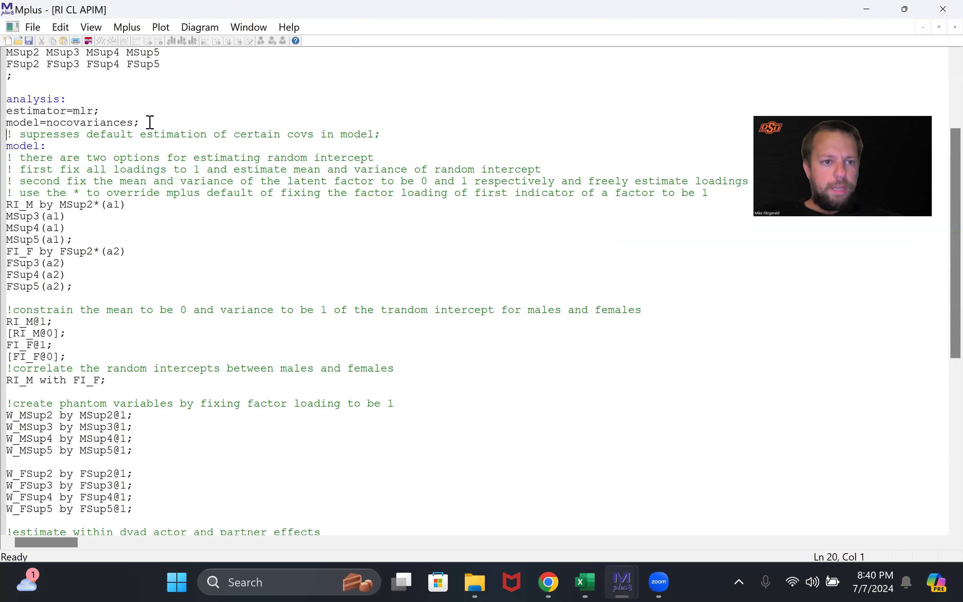
key("BackSpace")
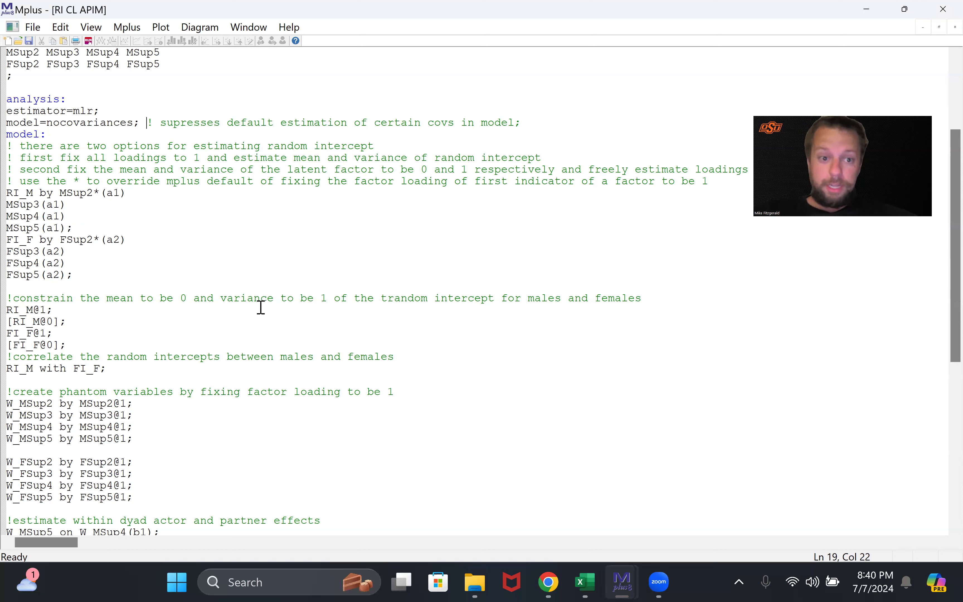
left_click(189, 181)
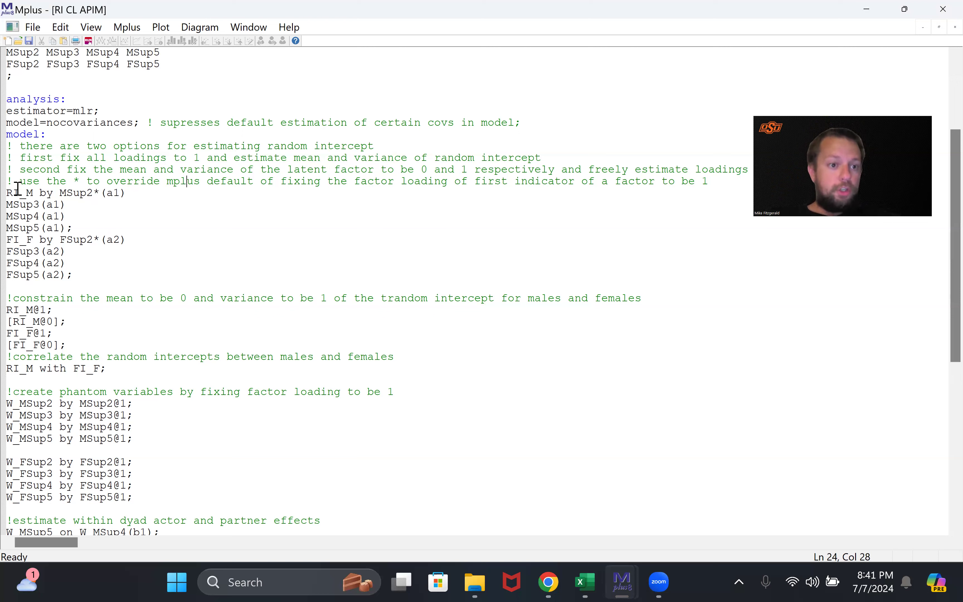
Examine the RI_M by statement that builds the male random intercept from MSup2 to MSup5 with the a1 label.
left_click(40, 194)
left_click_drag(40, 194, 6, 195)
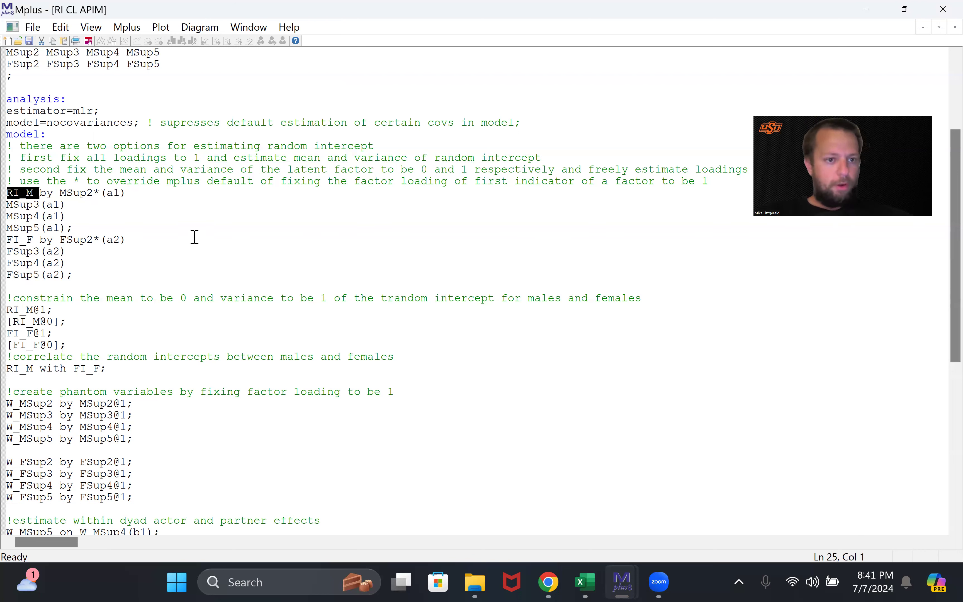
left_click(262, 264)
mouse_move(72, 229)
left_mouse_down()
mouse_move(6, 205)
mouse_move(6, 193)
mouse_move(63, 191)
mouse_move(80, 234)
left_mouse_up()
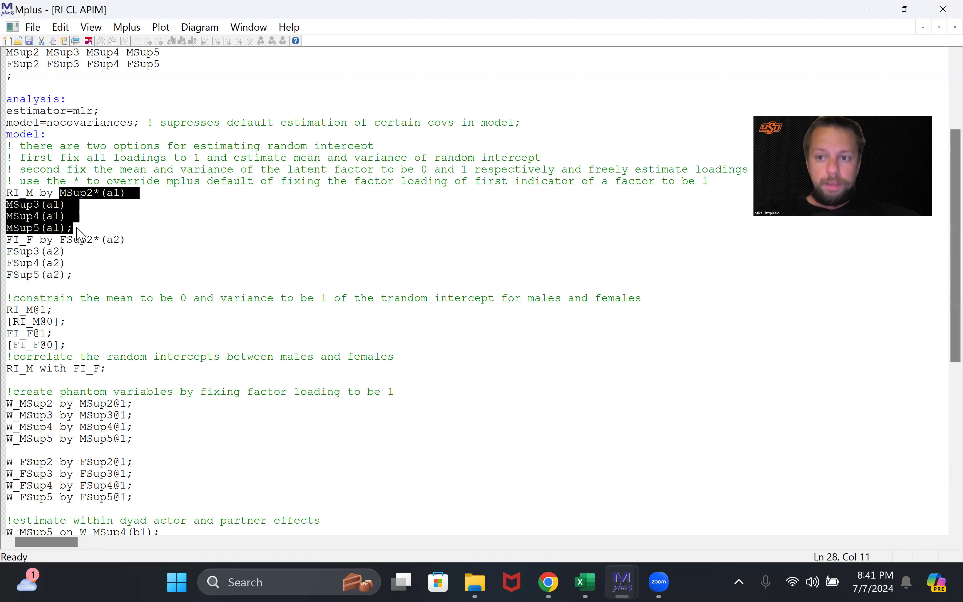
left_click(135, 226)
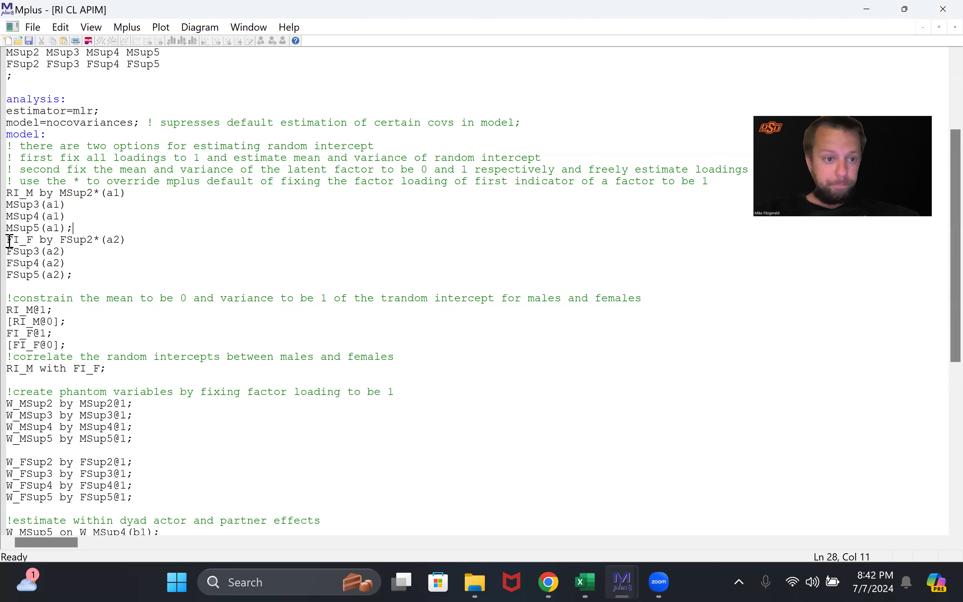
left_click_drag(113, 194, 79, 230)
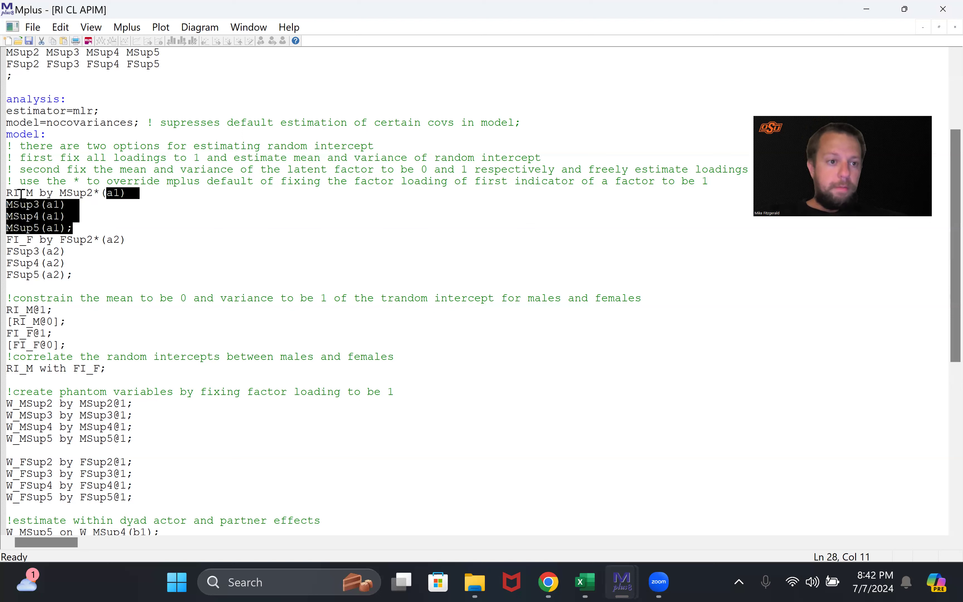
left_click(35, 195)
left_click_drag(35, 195, 6, 196)
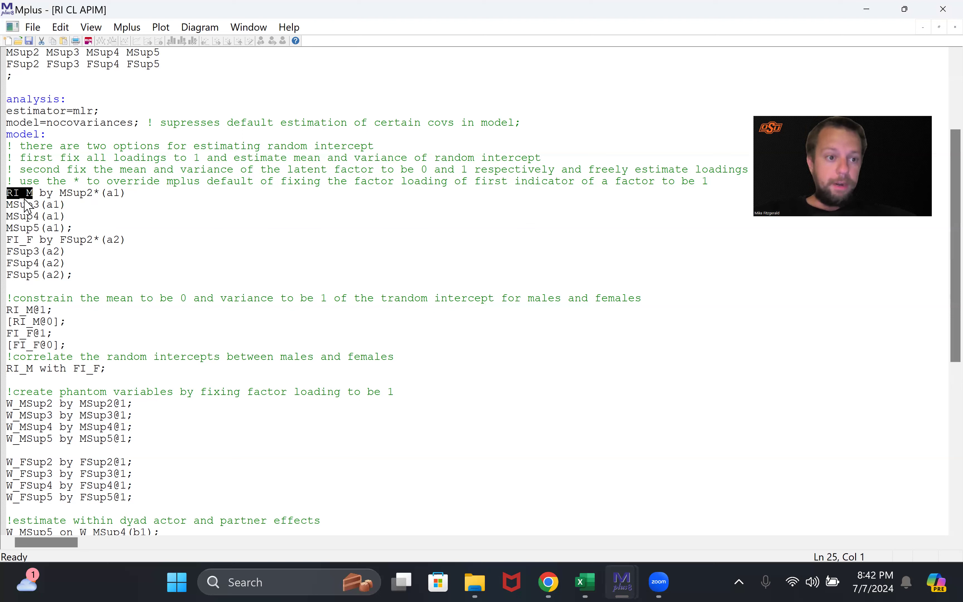
left_click(34, 195)
left_click_drag(39, 194, 54, 201)
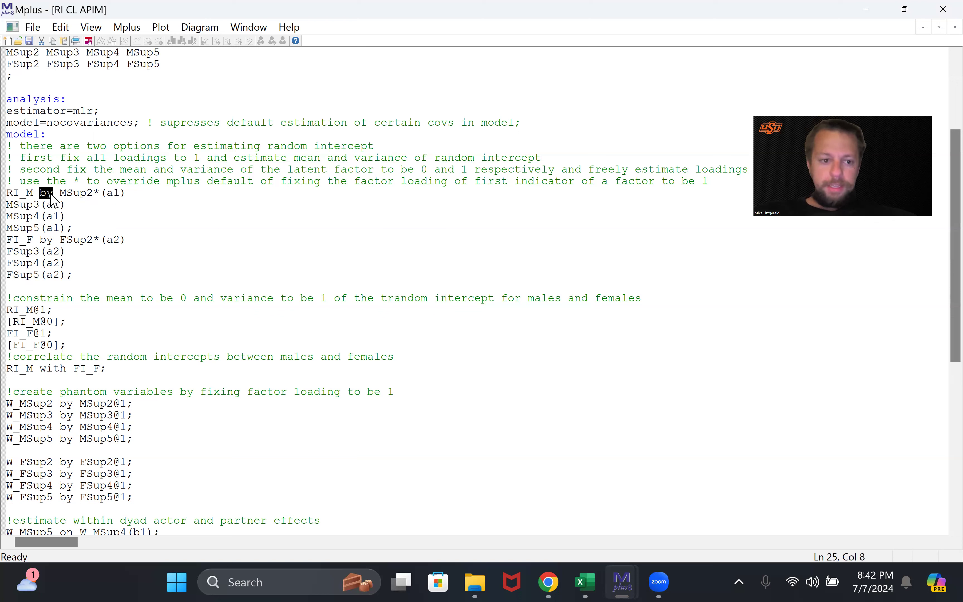
left_click(113, 194)
left_click(13, 194)
left_click_drag(14, 194, 68, 234)
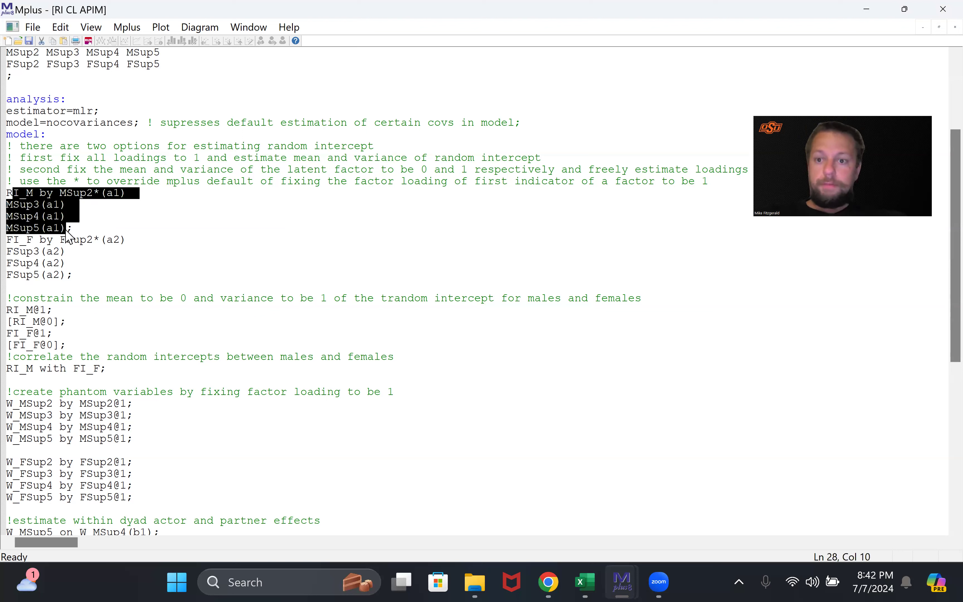
left_click(112, 203)
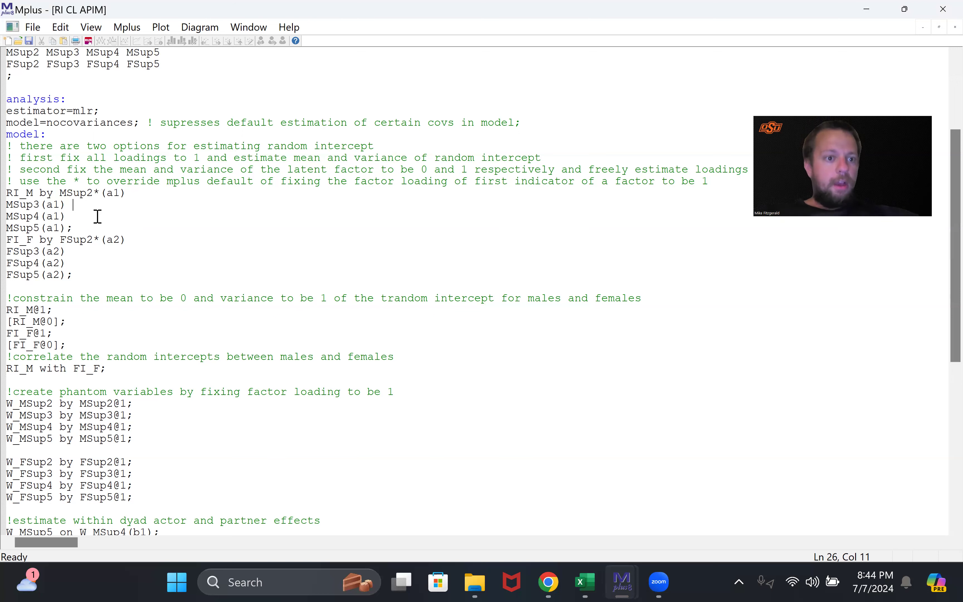
Review the lines fixing the male random intercept's variance to 1 and its mean to 0.
left_click(13, 310)
left_click_drag(27, 308, 71, 312)
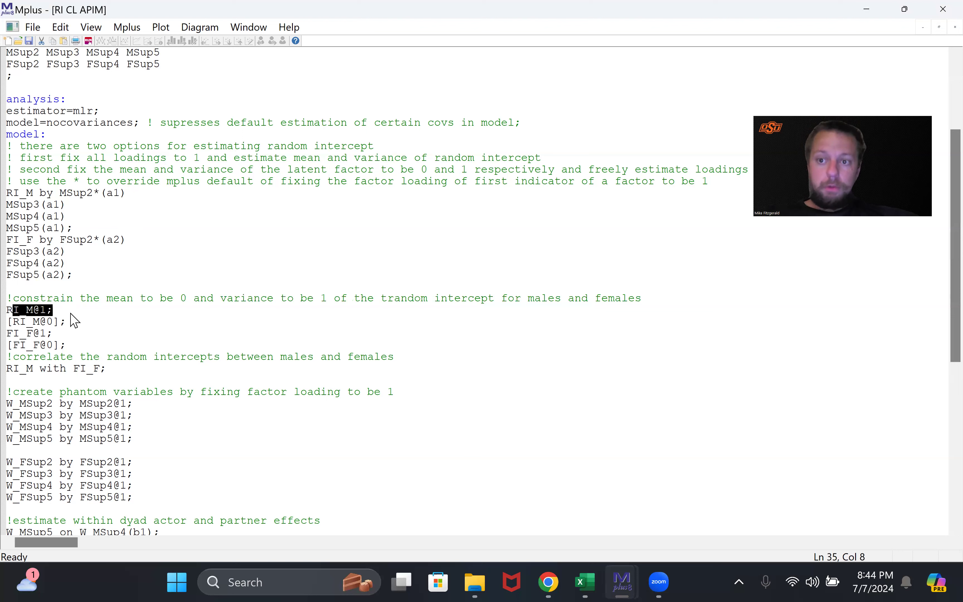
left_click(13, 323)
left_click_drag(13, 323, 67, 323)
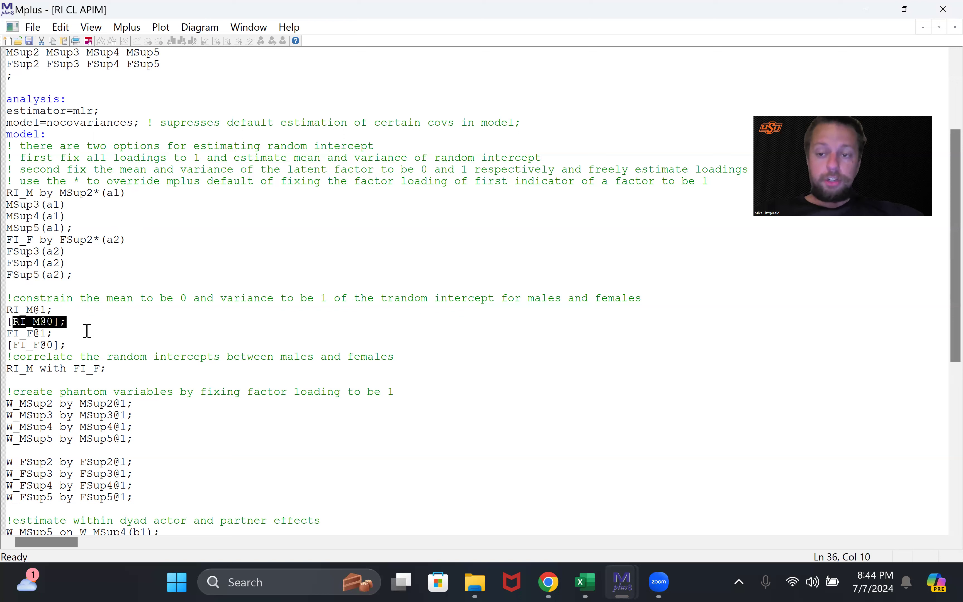
left_click(85, 331)
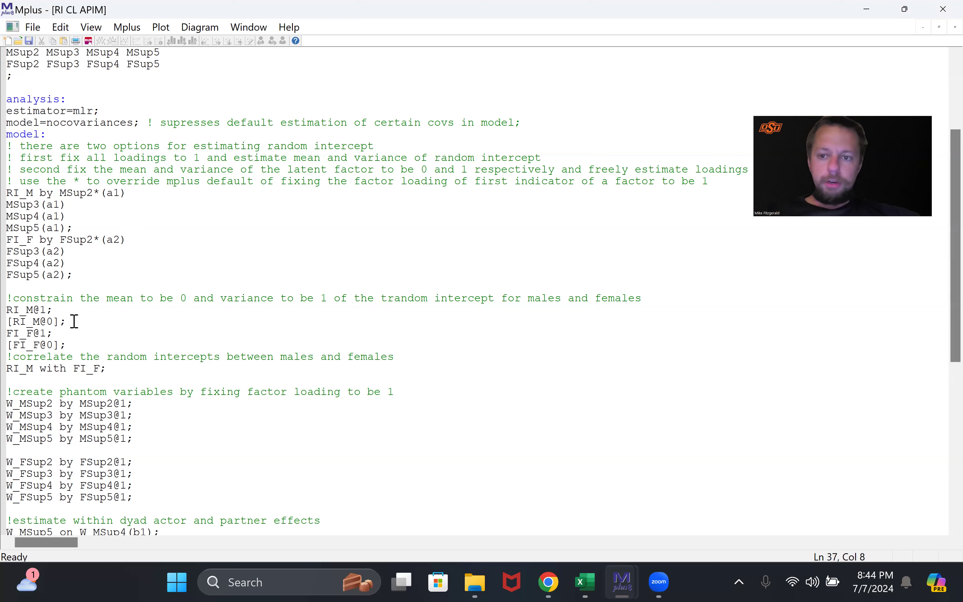
Compare the a1 and a2 equality labels on the male and female random intercept loadings.
left_click(81, 244)
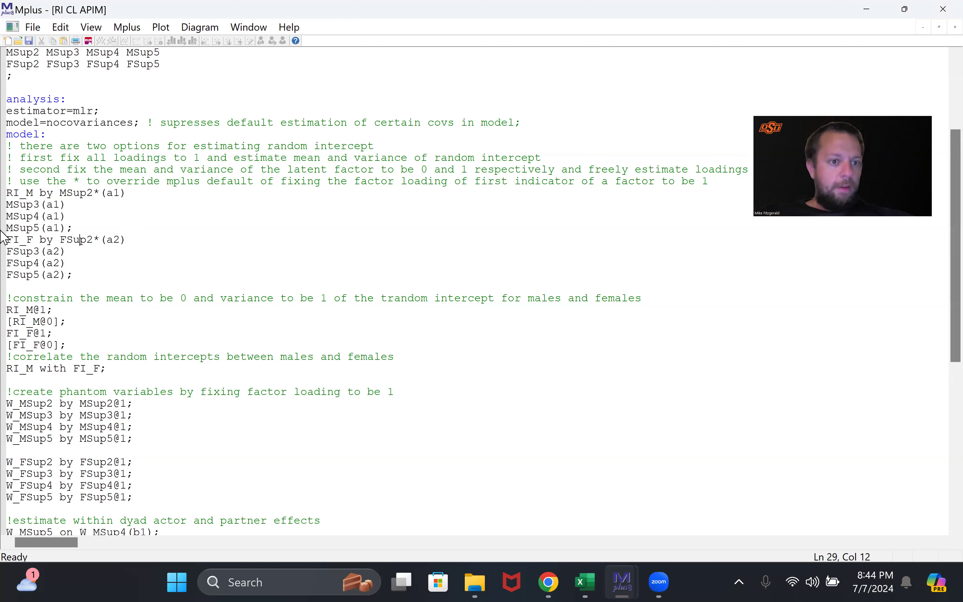
left_click_drag(12, 193, 123, 231)
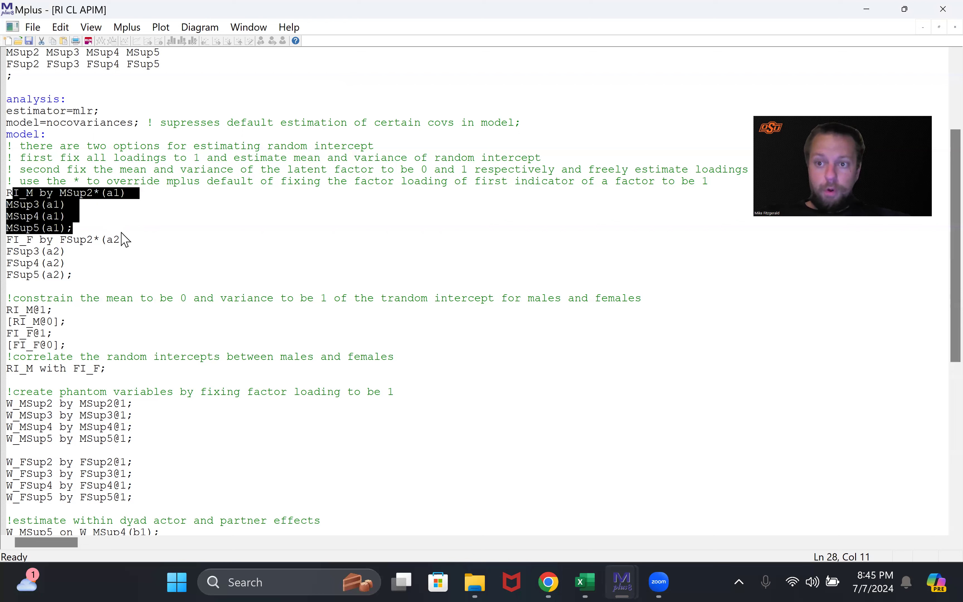
left_click(99, 241)
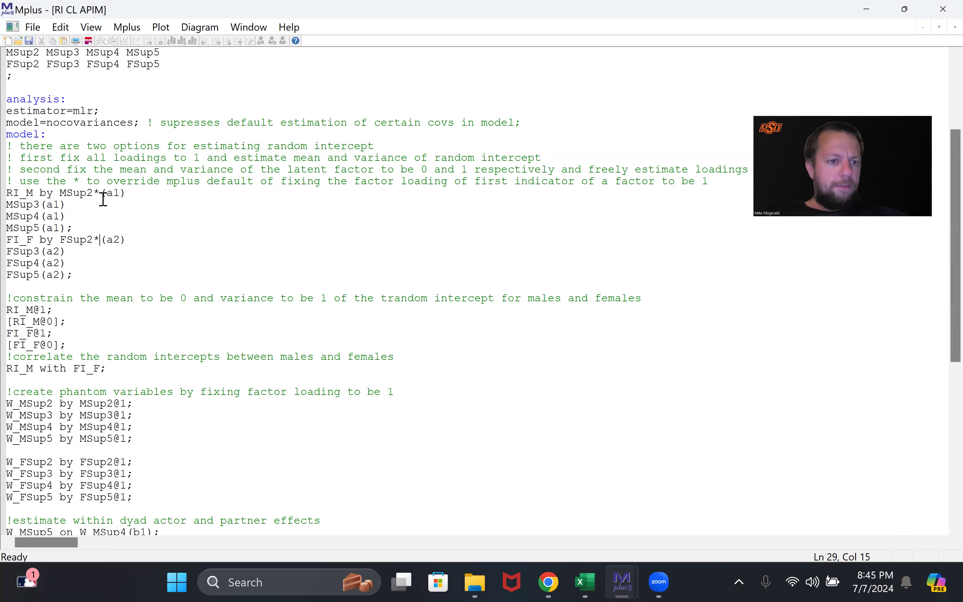
left_click_drag(99, 193, 100, 226)
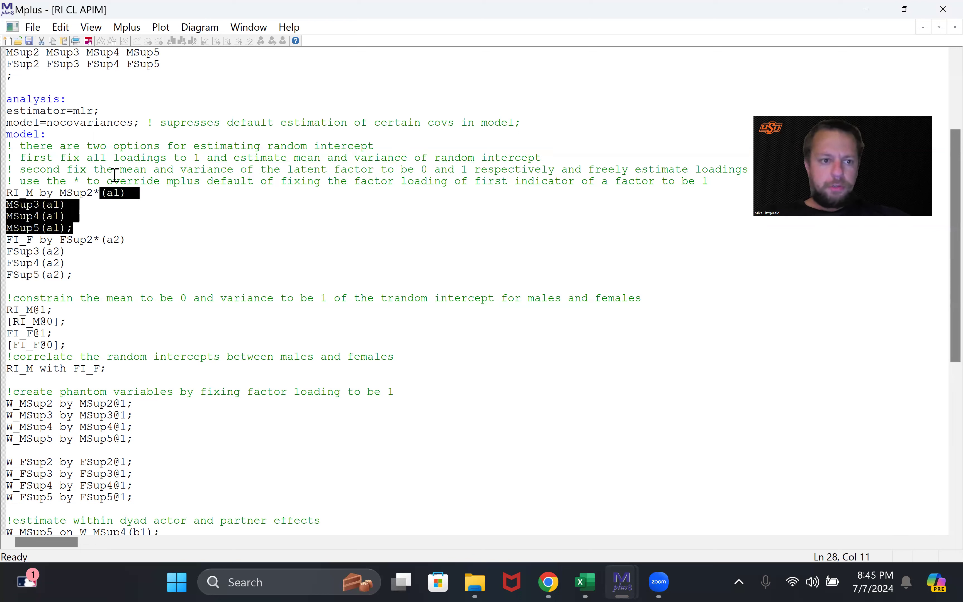
left_click(121, 192)
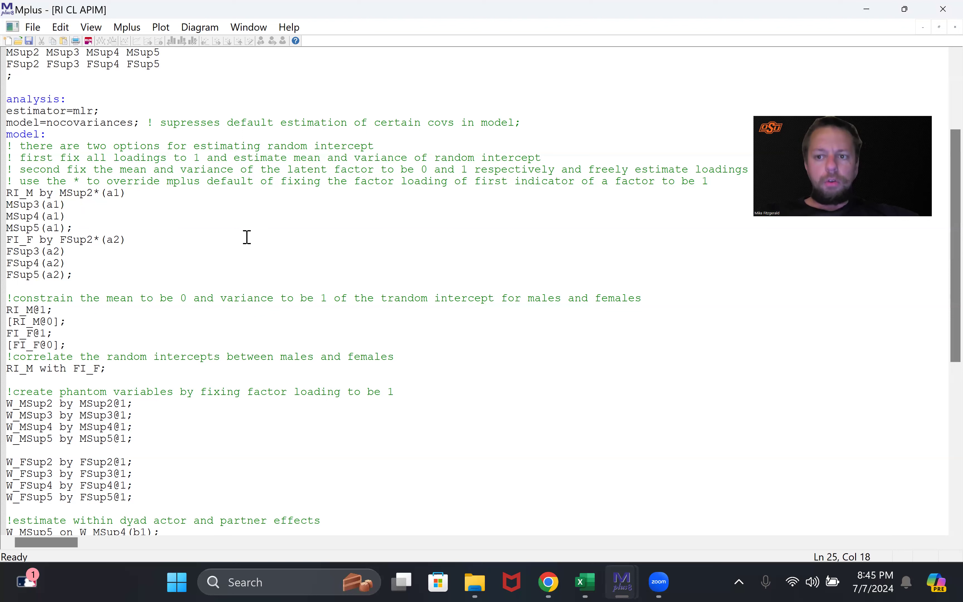
left_click_drag(73, 228, 26, 193)
left_click_drag(73, 275, 10, 247)
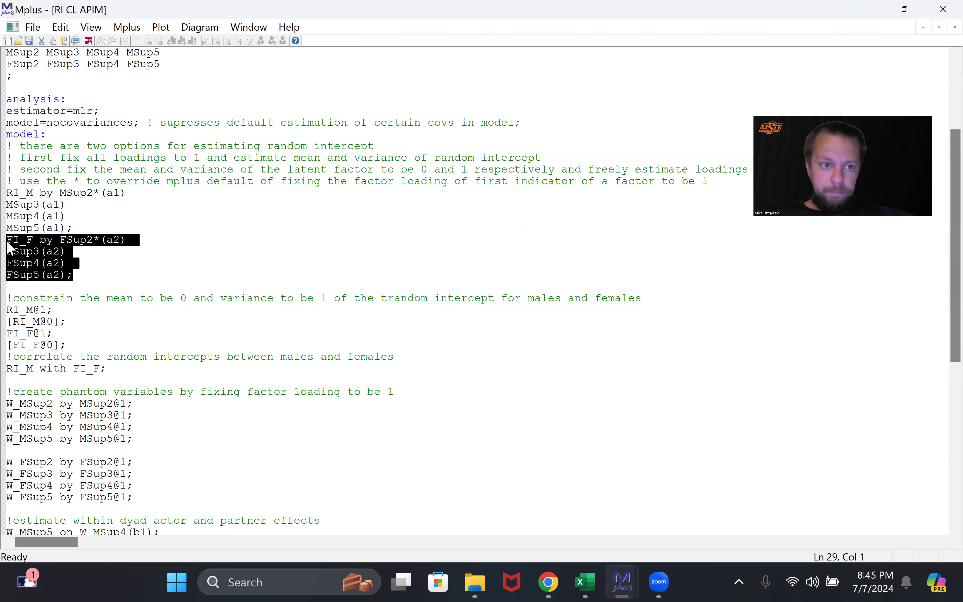
left_click(91, 254)
left_click(70, 228)
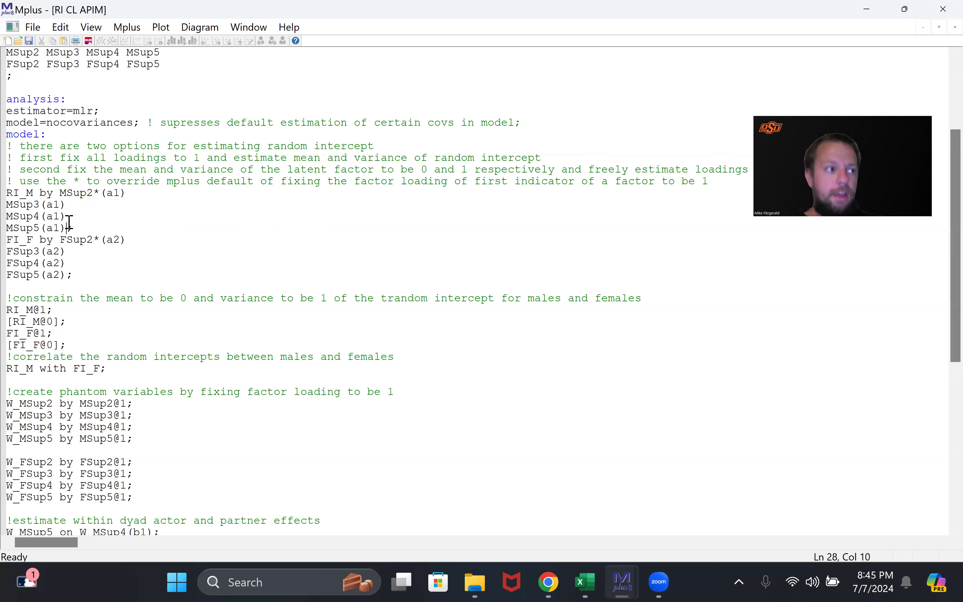
Write example loadings .90, .85, .80 and .75 after the MSup2, MSup3, MSup4 and MSup5 entries of the RI_M statement.
left_click(133, 193)
left_click(140, 195)
type(".90")
left_click(105, 209)
type(".")
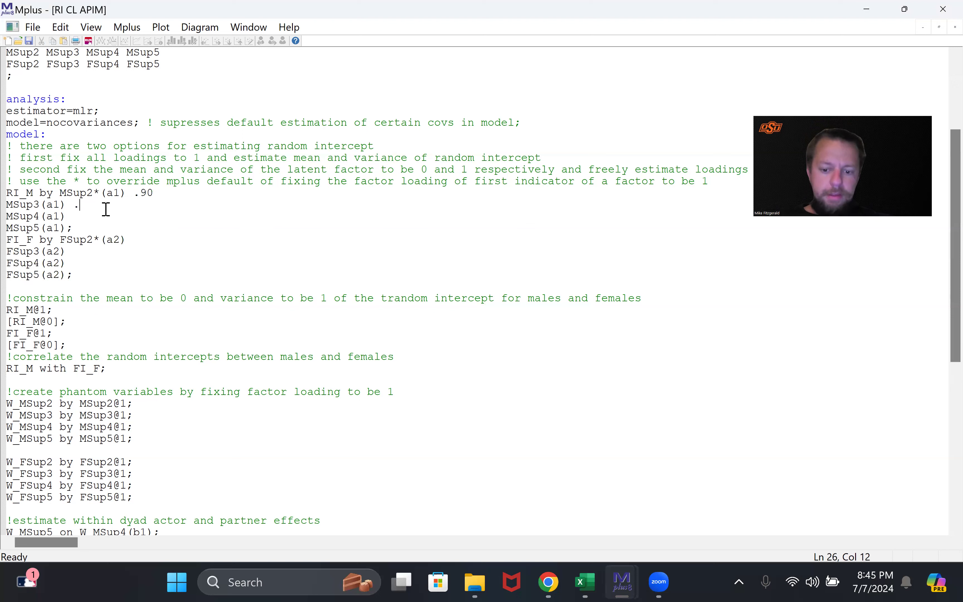
type("85")
left_click(102, 217)
type(".80")
left_click(96, 229)
type(".")
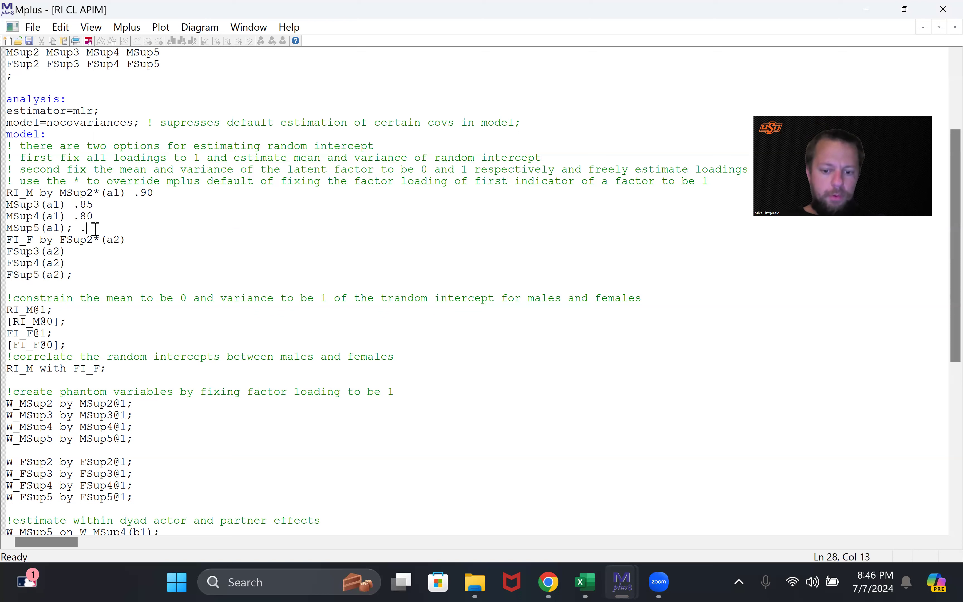
type("75")
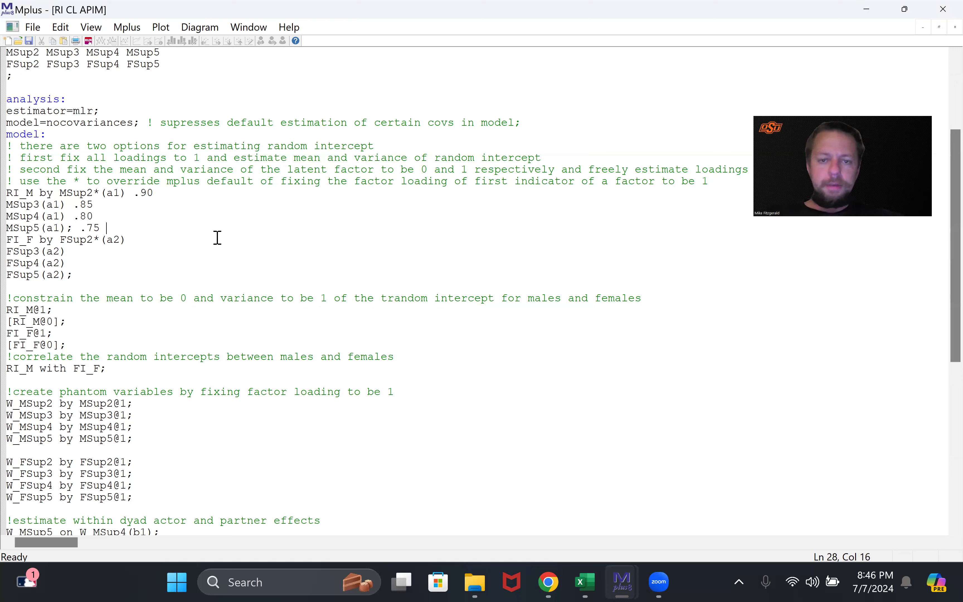
Remove the example loadings from the four MSup lines of the RI_M statement.
left_click(7, 194, "shift")
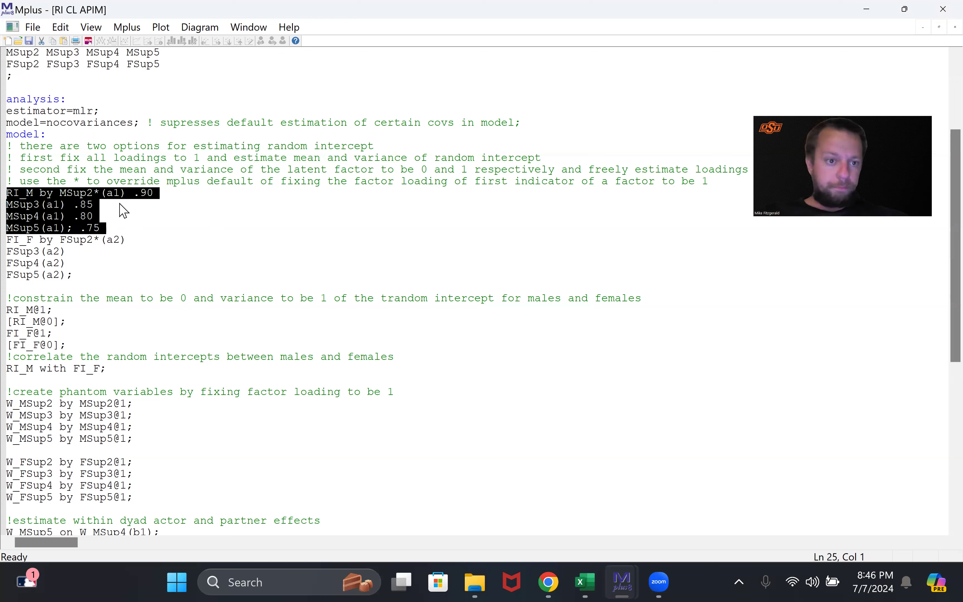
left_click(142, 201)
left_click_drag(134, 194, 155, 204)
key("BackSpace")
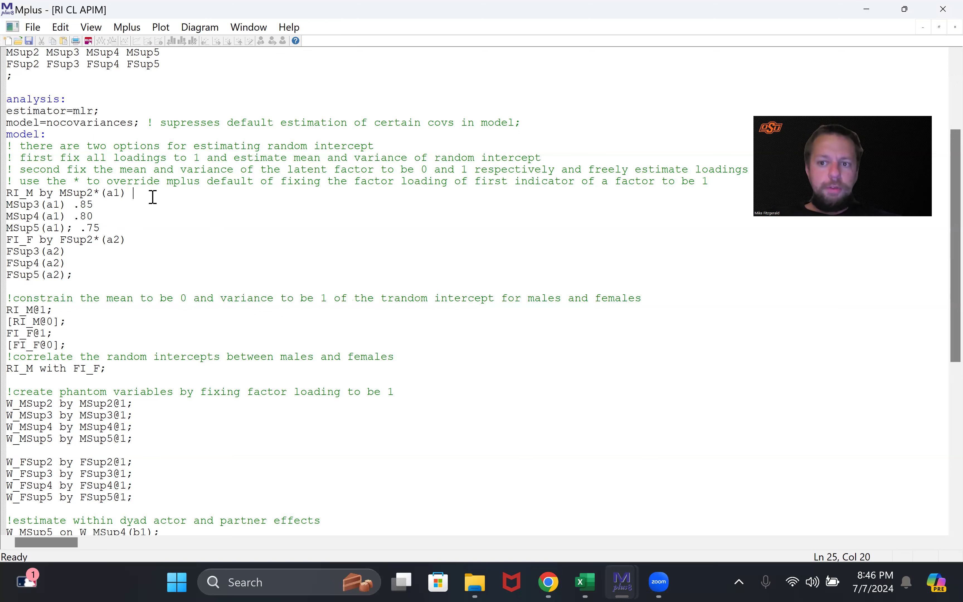
left_click(112, 206)
key("BackSpace")
key("BackSpace")
key("BackSpace")
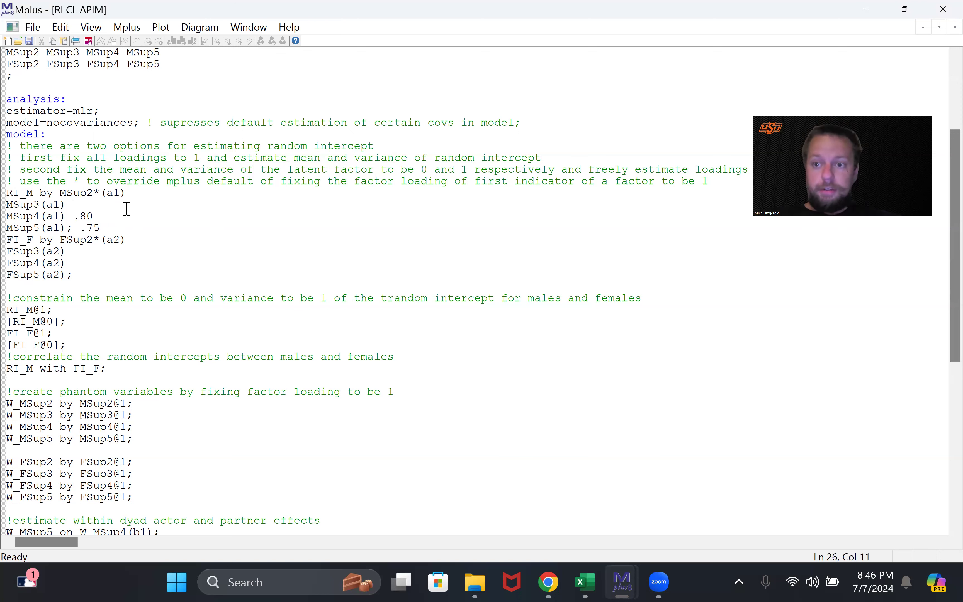
left_click(119, 217)
key("BackSpace")
key("BackSpace")
key("BackSpace")
left_click(120, 233)
key("BackSpace")
key("BackSpace")
key("BackSpace")
key("BackSpace")
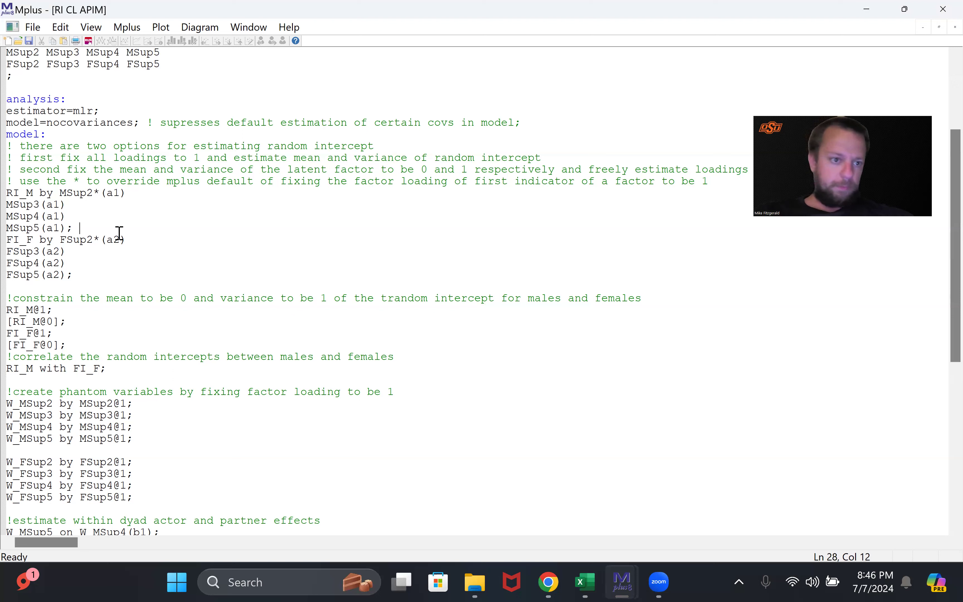
Review the complete male and female random intercept definitions, from RI_M by MSup2 through FSup5.
left_click(7, 195, "shift")
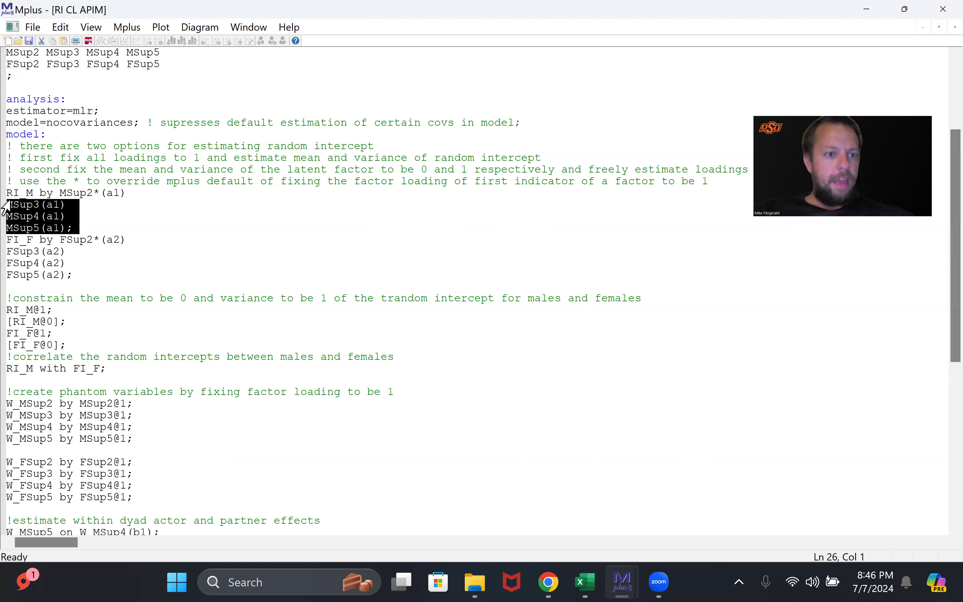
left_click(77, 253)
left_click_drag(80, 278, 5, 245)
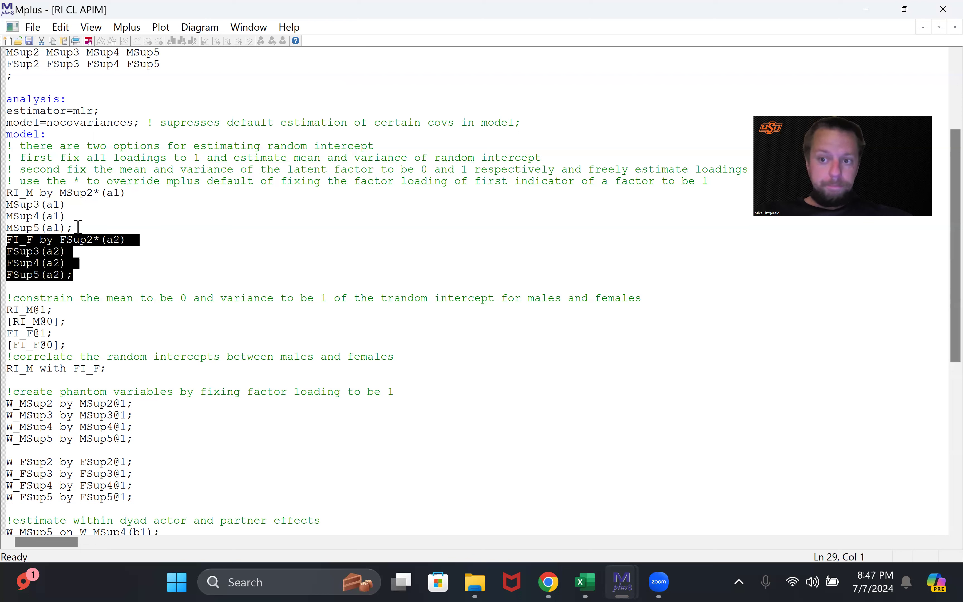
left_click(79, 226)
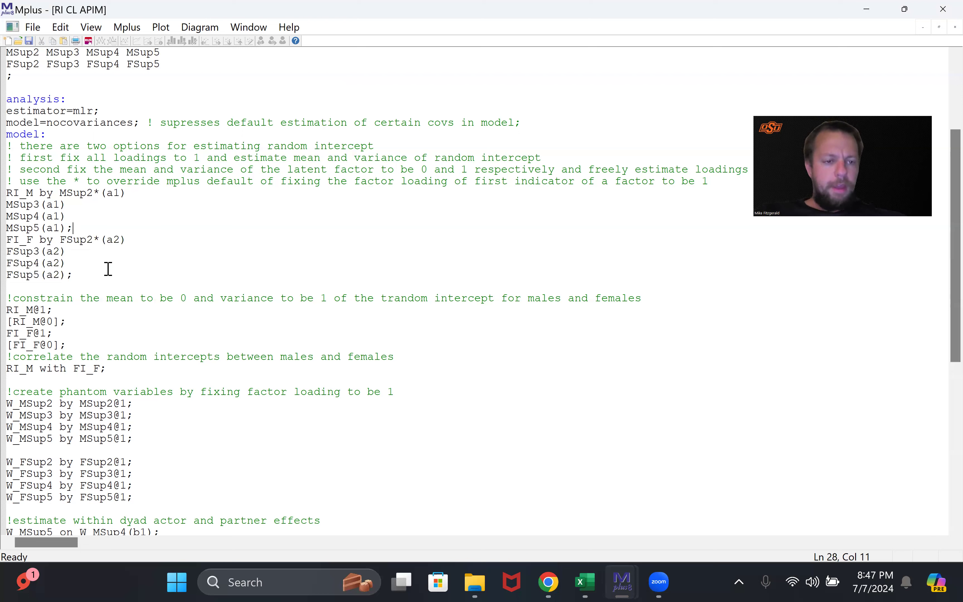
double_click(71, 275)
left_click_drag(34, 254, 6, 199)
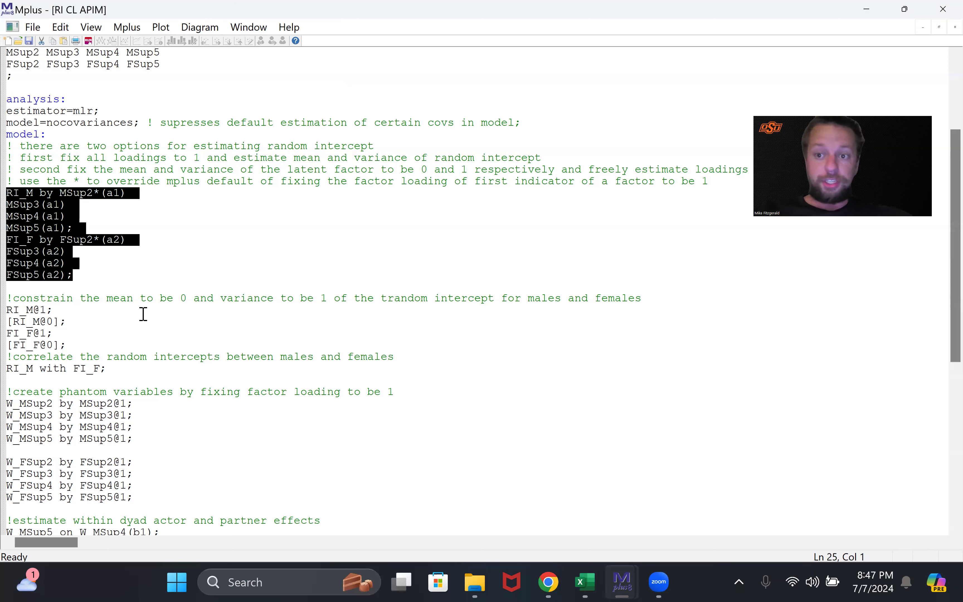
Examine the block constraining the means and variances of the RI_M and FI_F random intercepts.
left_click(175, 309)
scroll(187, 309, "down", 2)
left_click_drag(86, 230, 13, 230)
left_click_drag(196, 261, 218, 280)
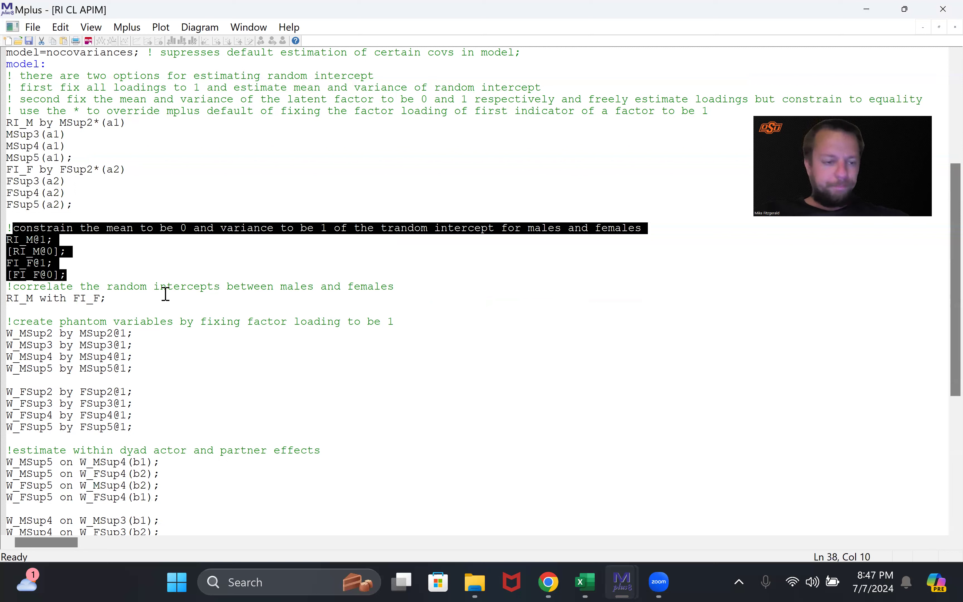
left_click(95, 263)
left_click(59, 239)
left_click_drag(55, 240, 5, 243)
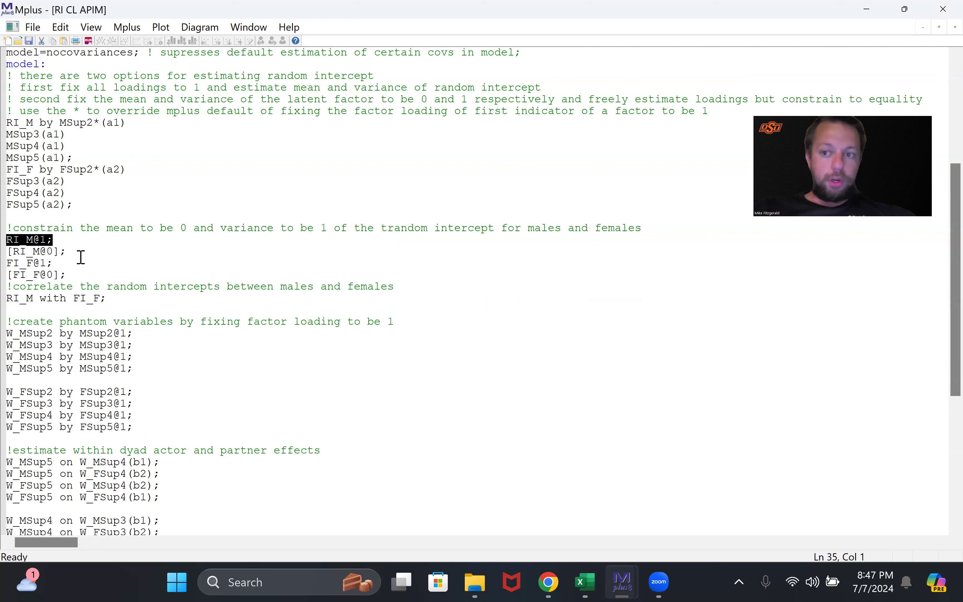
left_click(106, 254)
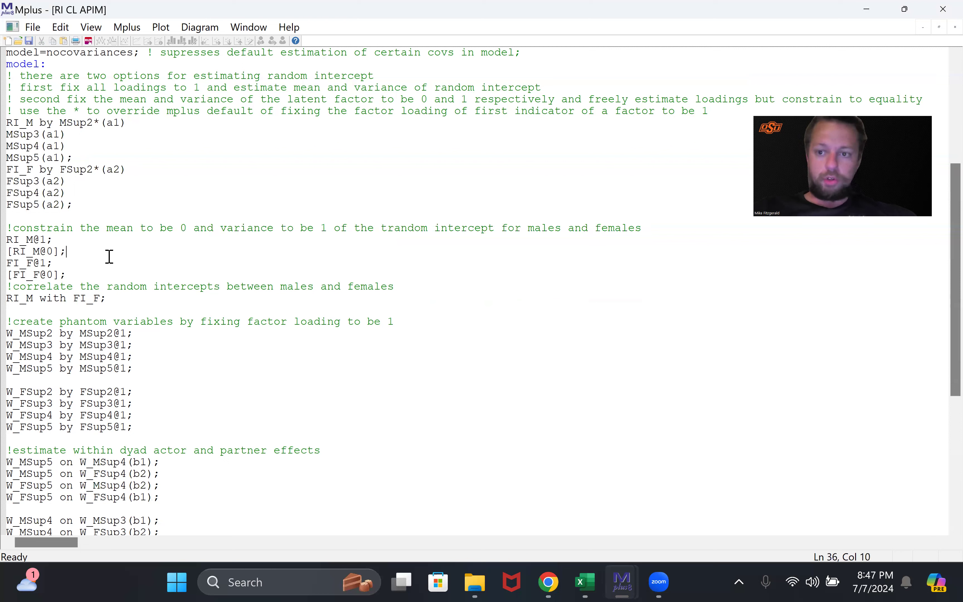
left_click(85, 273)
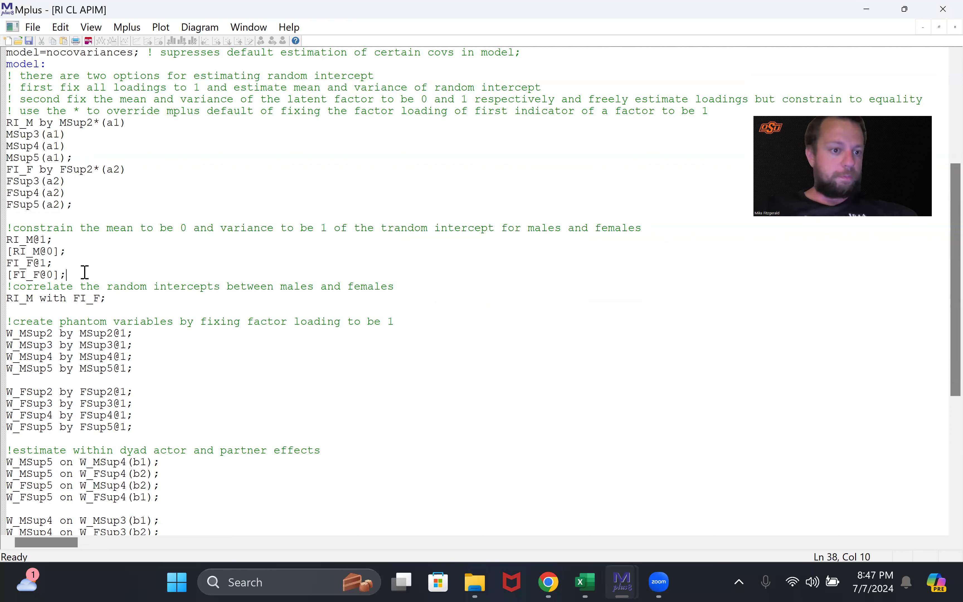
Review the RI_M with FI_F statement that correlates the male and female random intercepts.
left_click(131, 300)
left_click(8, 298, "shift")
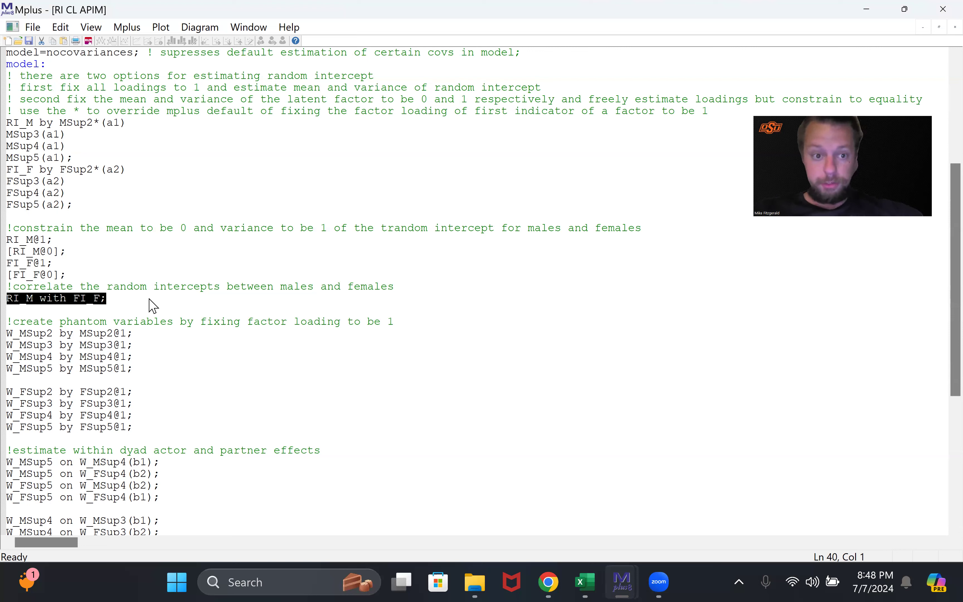
left_click(153, 305)
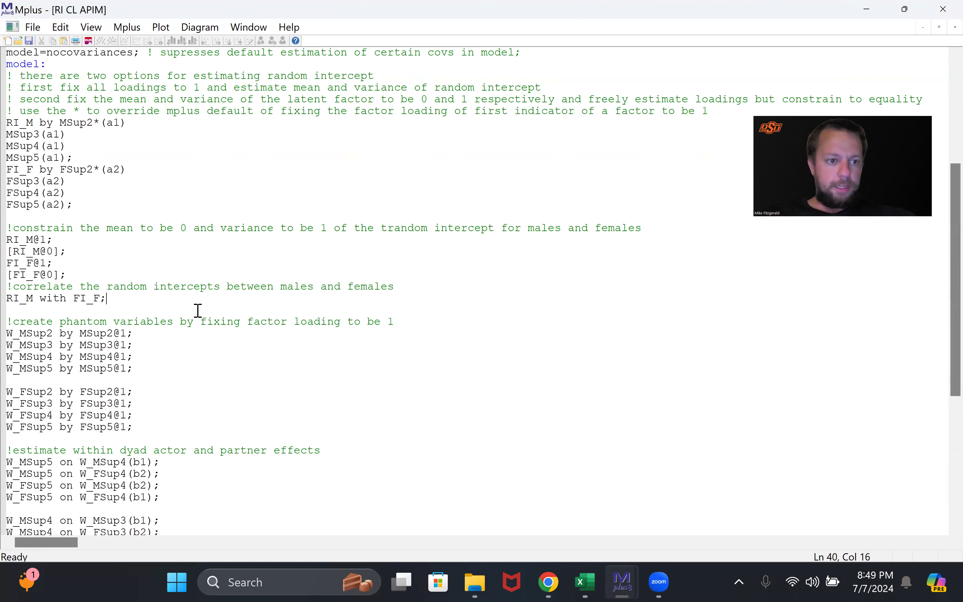
Start a new statement with RI_M on its own line below the RI_M with FI_F correlation.
key("Return")
key("Return")
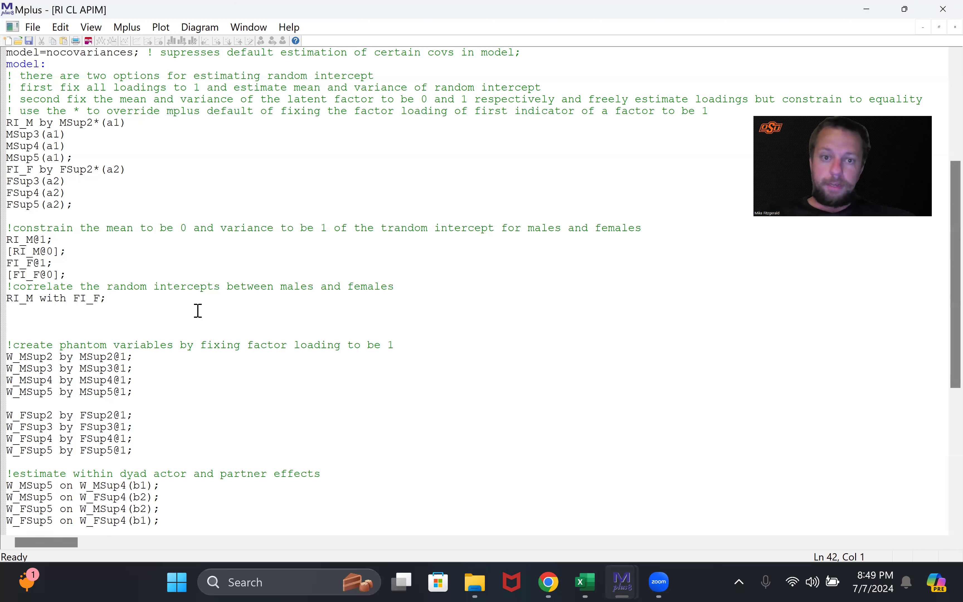
left_click(39, 124)
left_click_drag(28, 124, 9, 127)
key("ctrl+c")
left_click(54, 323)
key("ctrl+v")
Add an FI_F line under the new RI_M line and follow both factor names with by.
left_click_drag(34, 170, 9, 172)
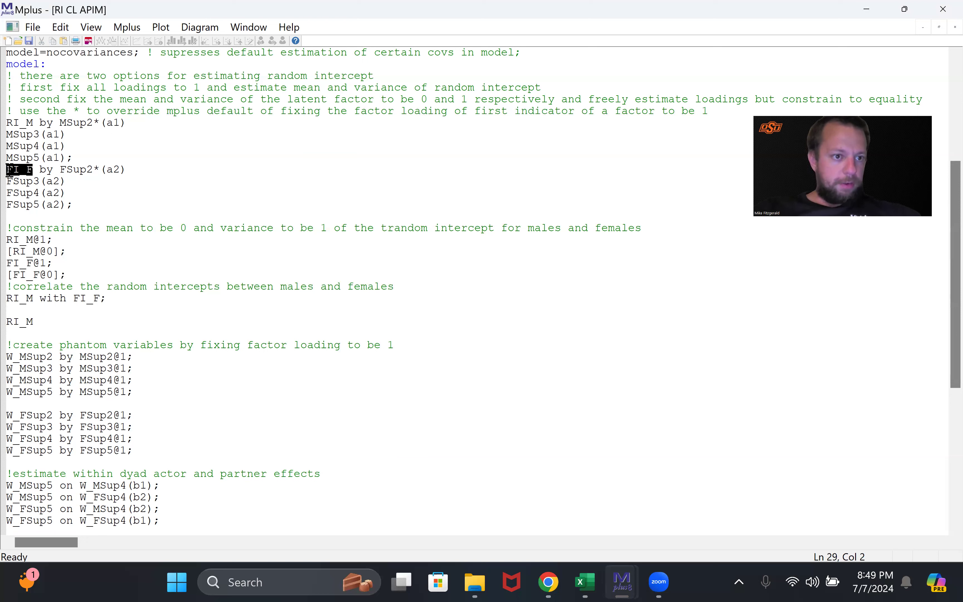
left_click(83, 322)
key("Return")
type("FI_F")
left_click(102, 322)
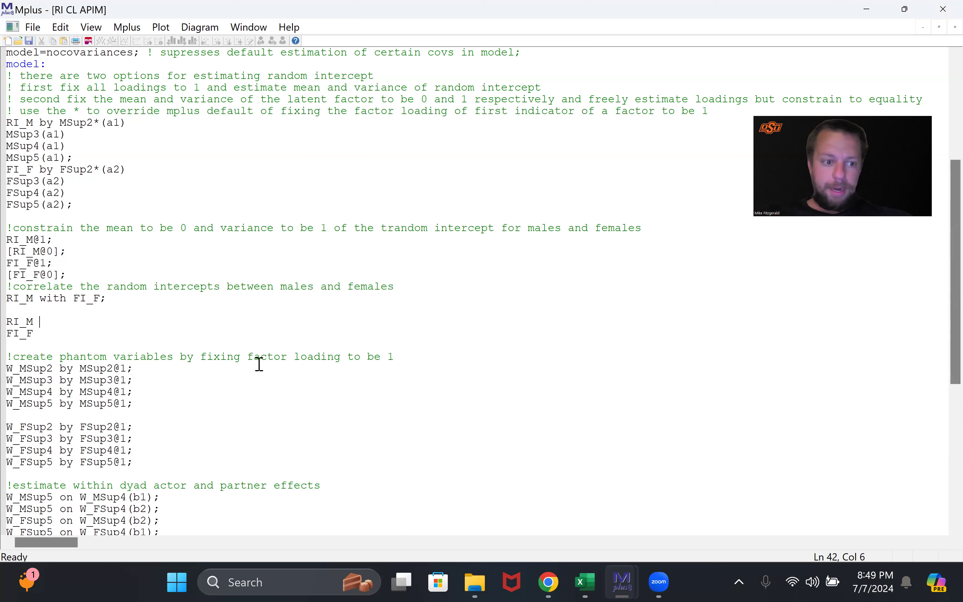
type("by")
key("Down")
type("by")
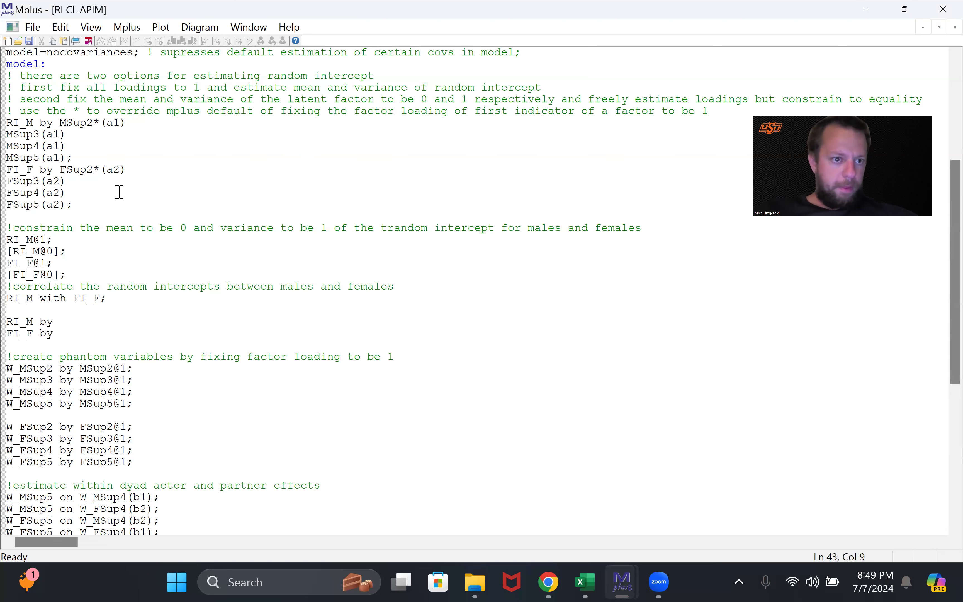
Copy MSup2 MSup3 MSup4 MSup5 from the Usevariables list into the new RI_M by statement.
scroll(120, 192, "up", 4)
left_click_drag(161, 123, 9, 126)
key("ctrl+c")
left_click(106, 463)
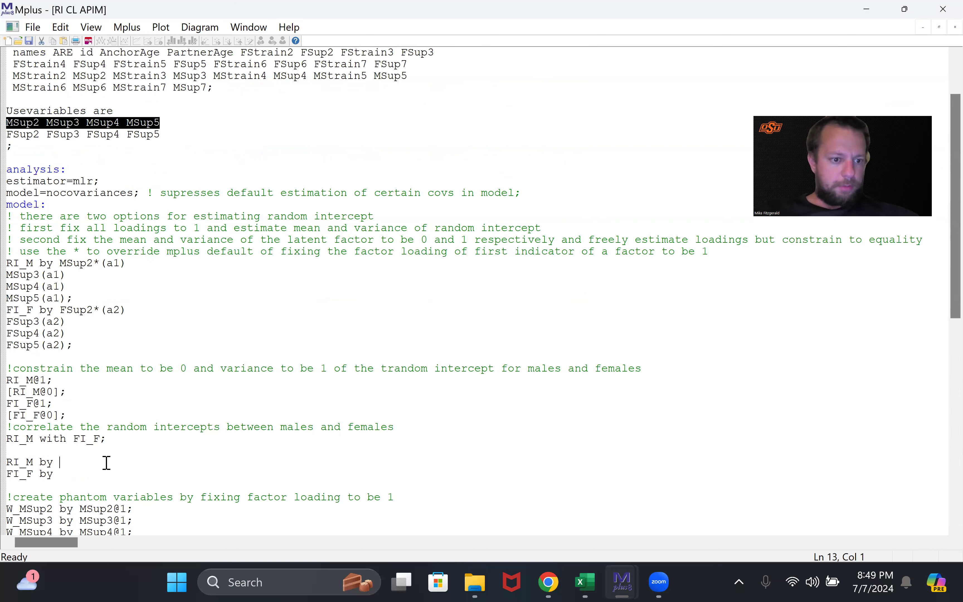
key("ctrl+v")
Complete the new FI_F by line with FSup2 FSup3 FSup4 FSup5 and end both statements with a semicolon.
left_click_drag(174, 136, 9, 136)
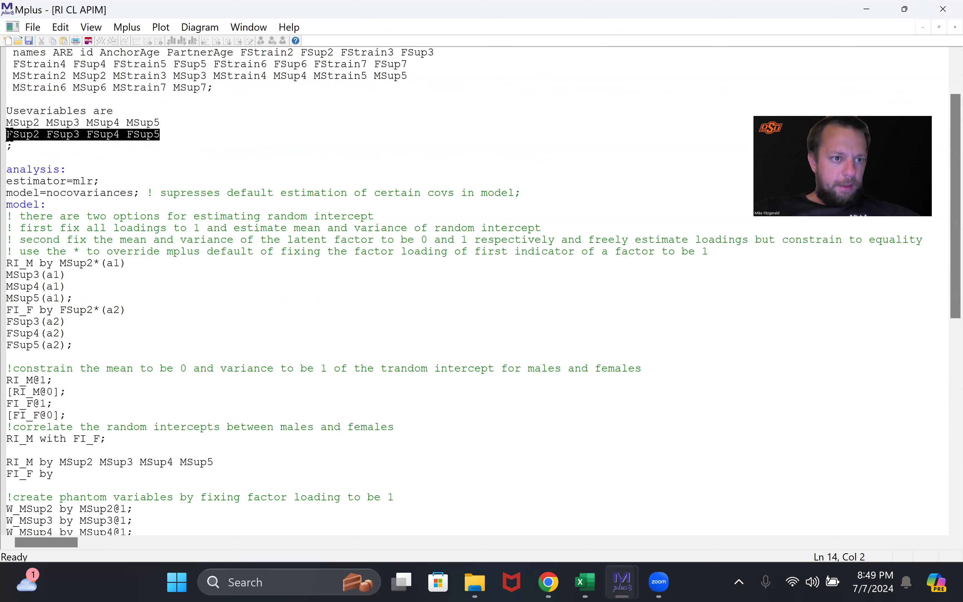
scroll(137, 348, "down", 4)
left_click(102, 333)
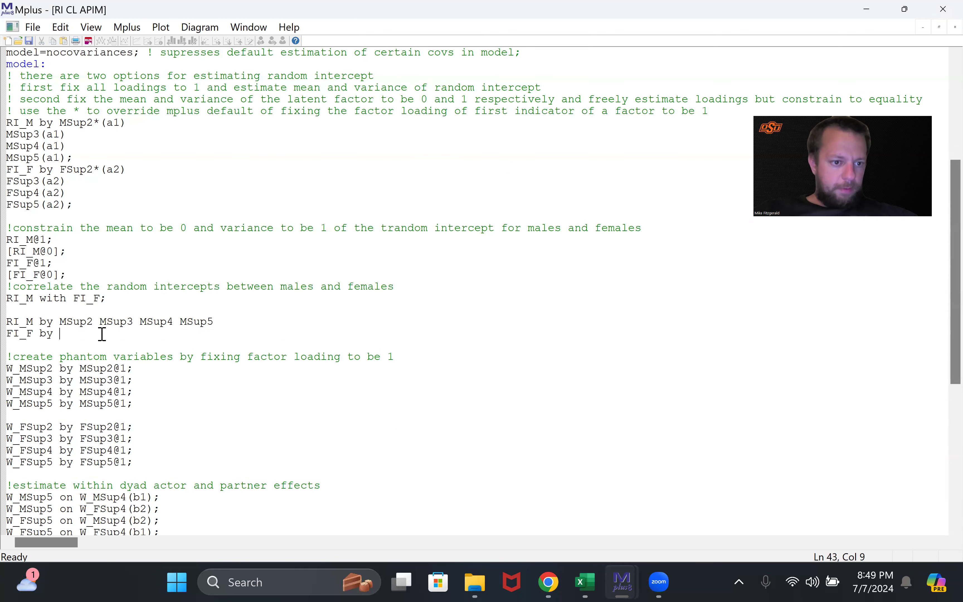
type("FSup2 FSup3 FSup4 FSup5")
key("Up")
type(";")
key("Down")
type(";")
Examine the freely estimated RI_M loadings labelled a1, from MSup2 through MSup5.
left_click(93, 322)
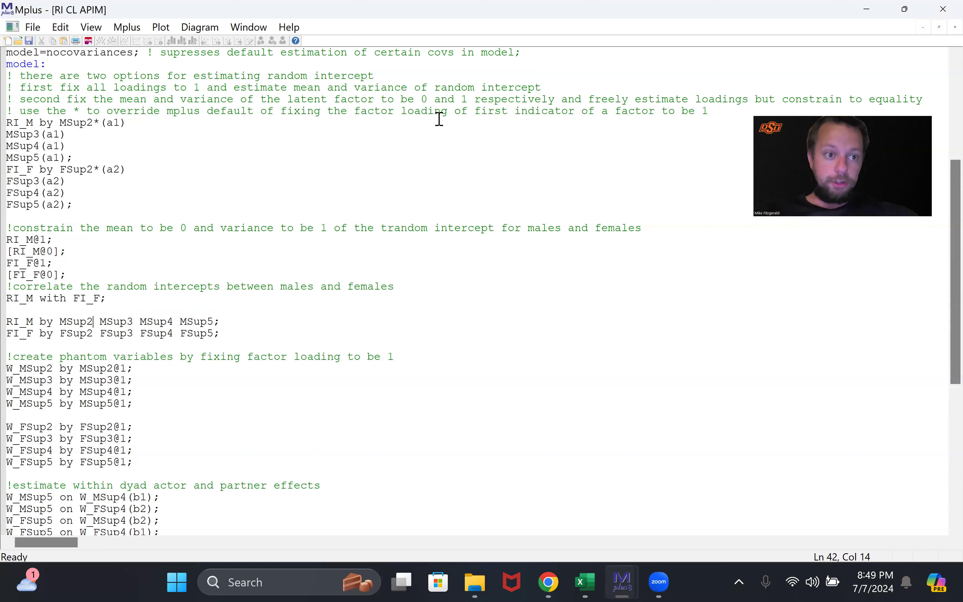
left_click_drag(8, 164, 8, 123)
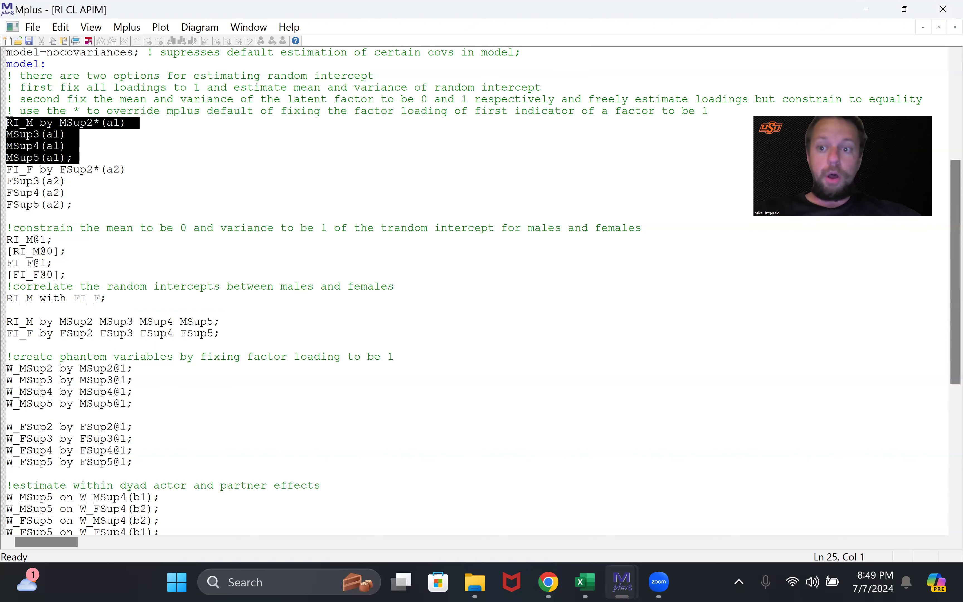
left_click(166, 278)
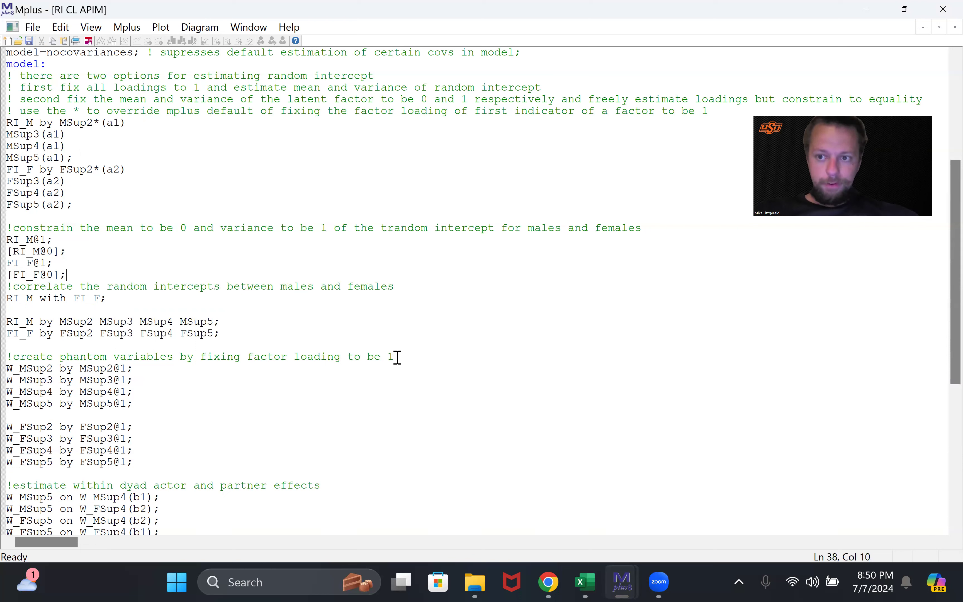
left_click_drag(90, 161, 6, 123)
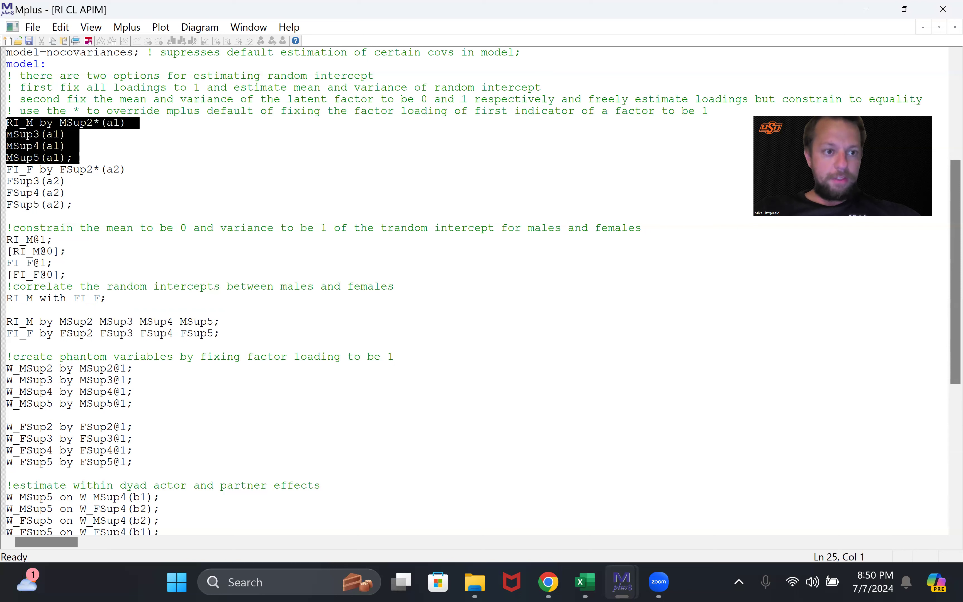
Fix the MSup2, MSup3, MSup4 and MSup5 loadings in the new RI_M statement with @1.
left_click(154, 313)
left_click(96, 325)
type("@1")
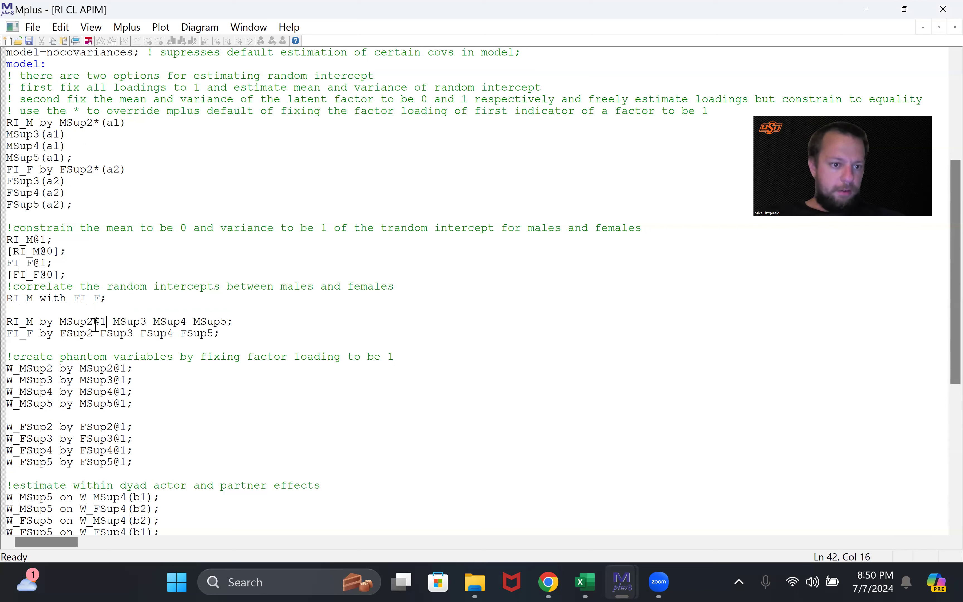
left_click(150, 321)
type("@1")
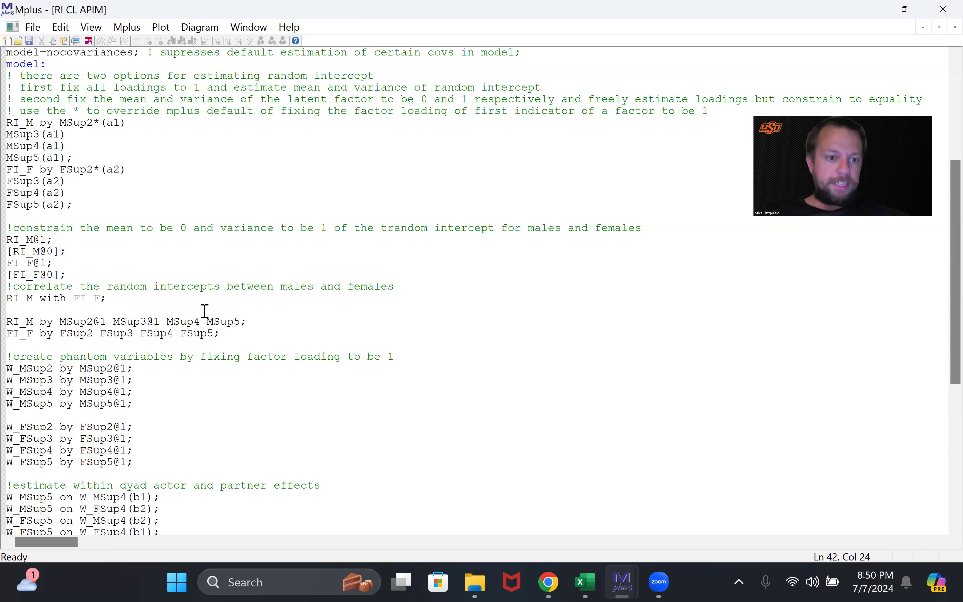
left_click(199, 322)
type("@1")
left_click(258, 322)
type("@1")
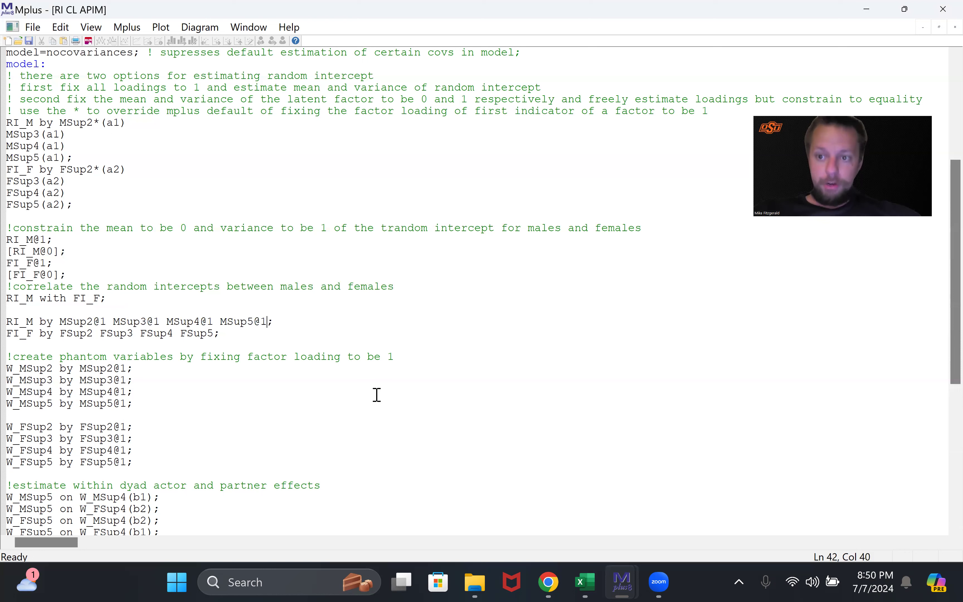
Fix the FSup2, FSup3, FSup4 and FSup5 loadings in the new FI_F statement with @1.
left_click(98, 332)
type("W@")
key("BackSpace")
key("BackSpace")
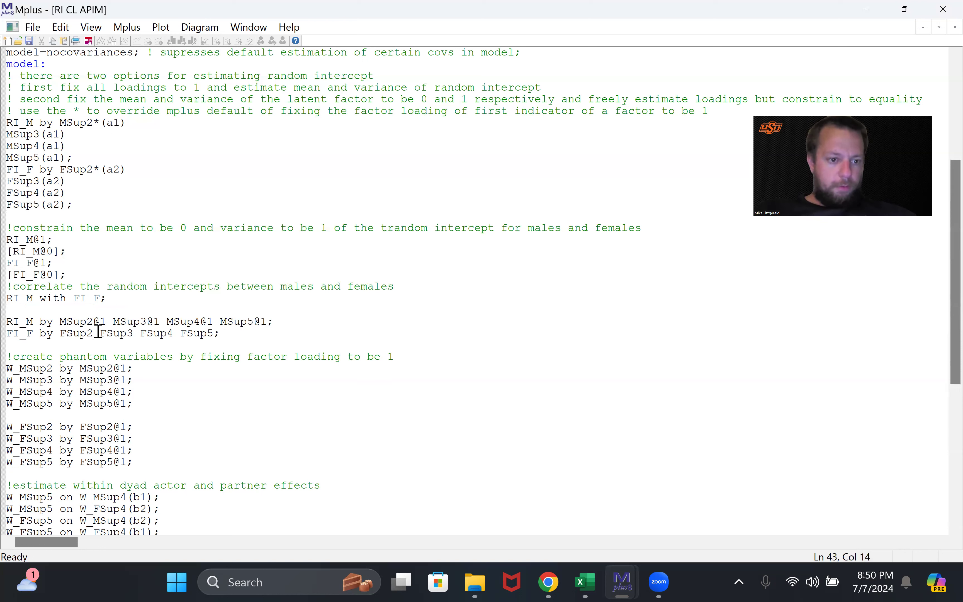
type("@1")
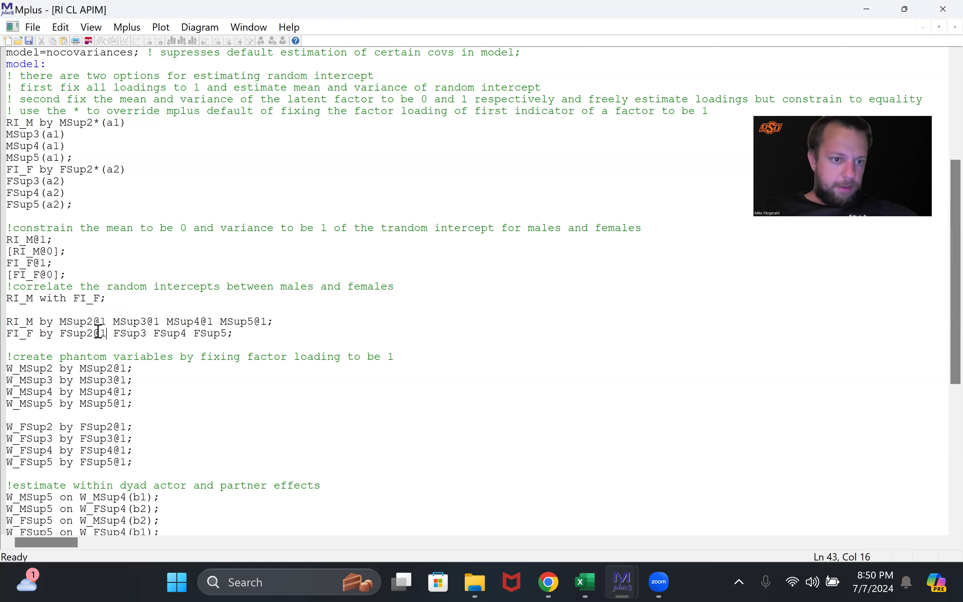
left_click(147, 333)
type("@1")
left_click(201, 335)
type("@1")
left_click(256, 335)
type("@1;")
left_click_drag(273, 333, 20, 340)
left_click(267, 334)
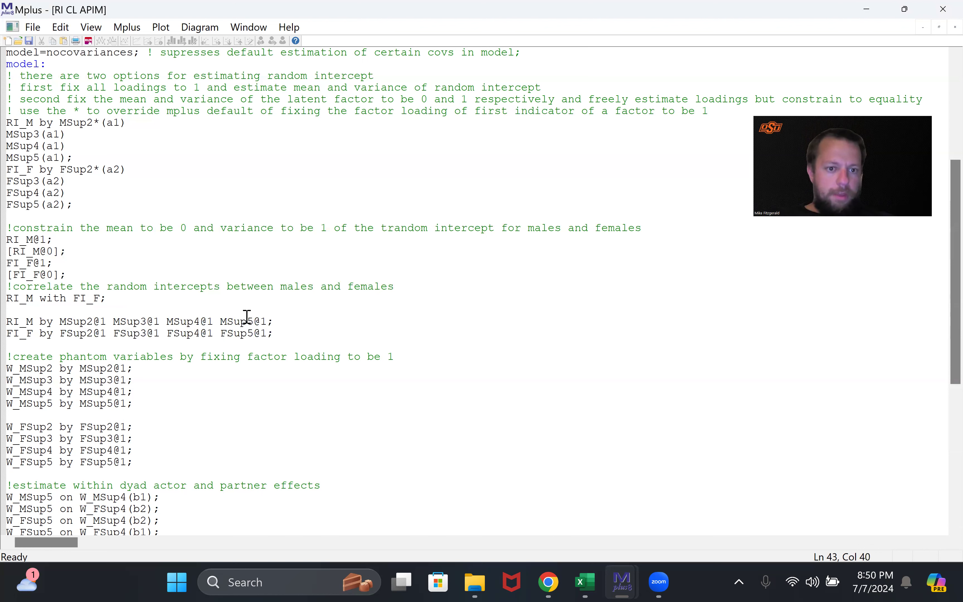
Compare the two fixed-loading statements with the equality-constrained loadings and the mean and variance constraints above them.
left_click_drag(286, 335, 6, 329)
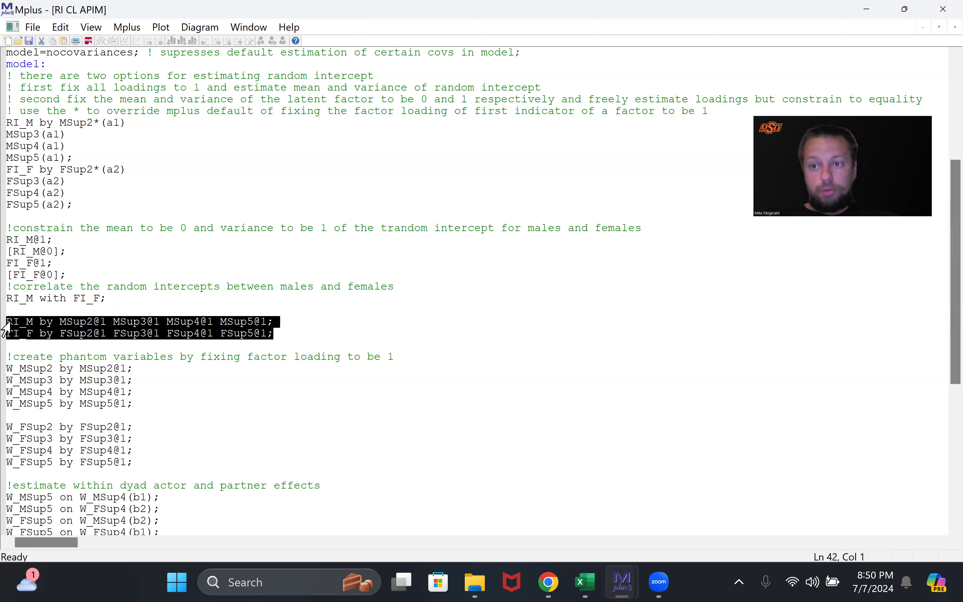
left_click(97, 278)
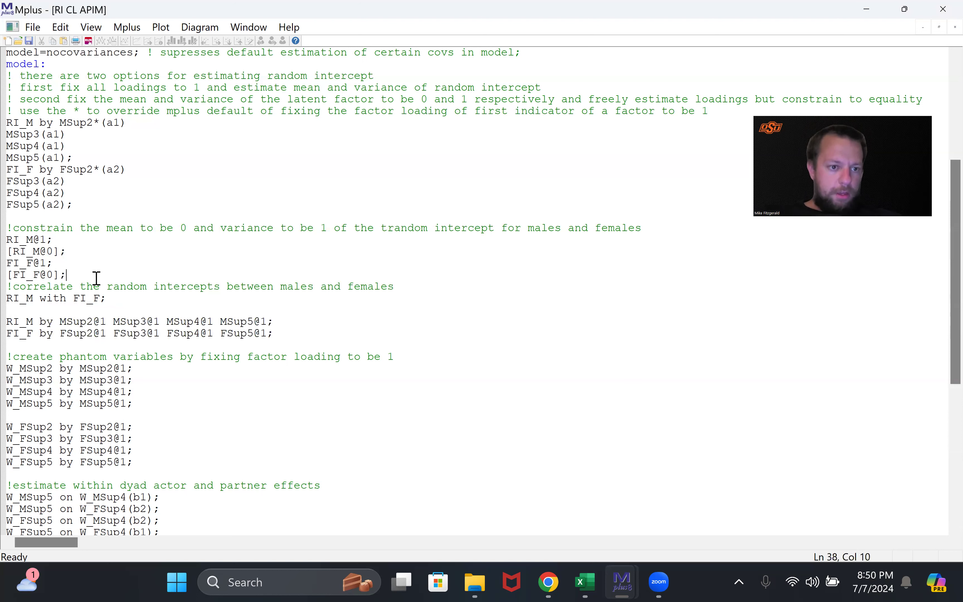
scroll(97, 278, "up", 2)
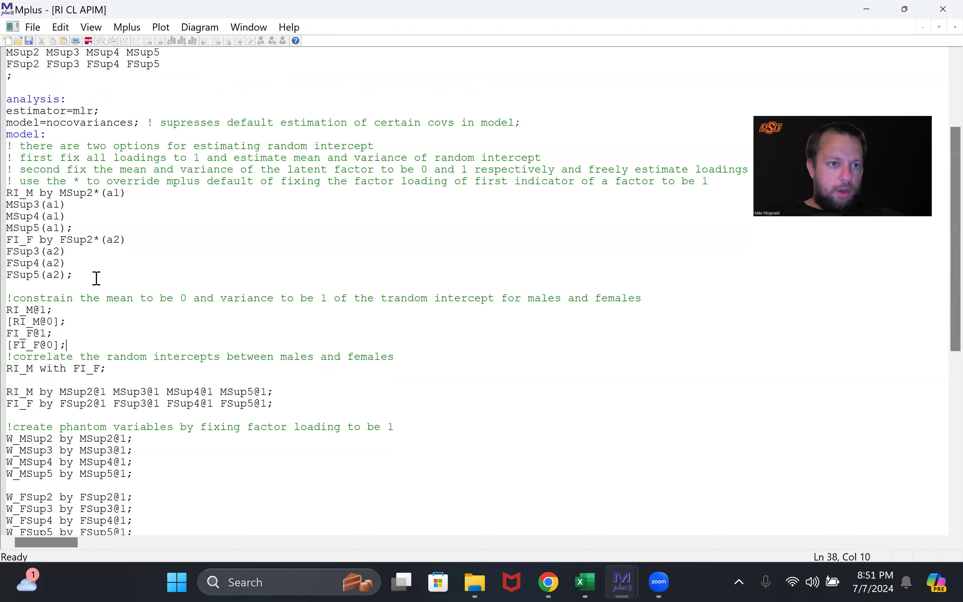
left_click(8, 194)
left_click_drag(71, 346, 6, 203)
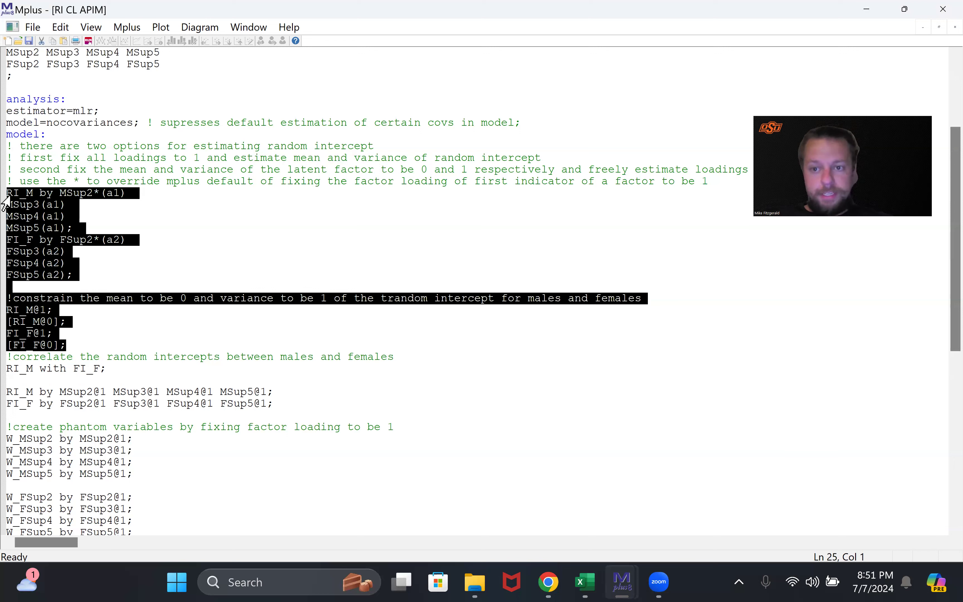
left_click_drag(95, 345, 2, 316)
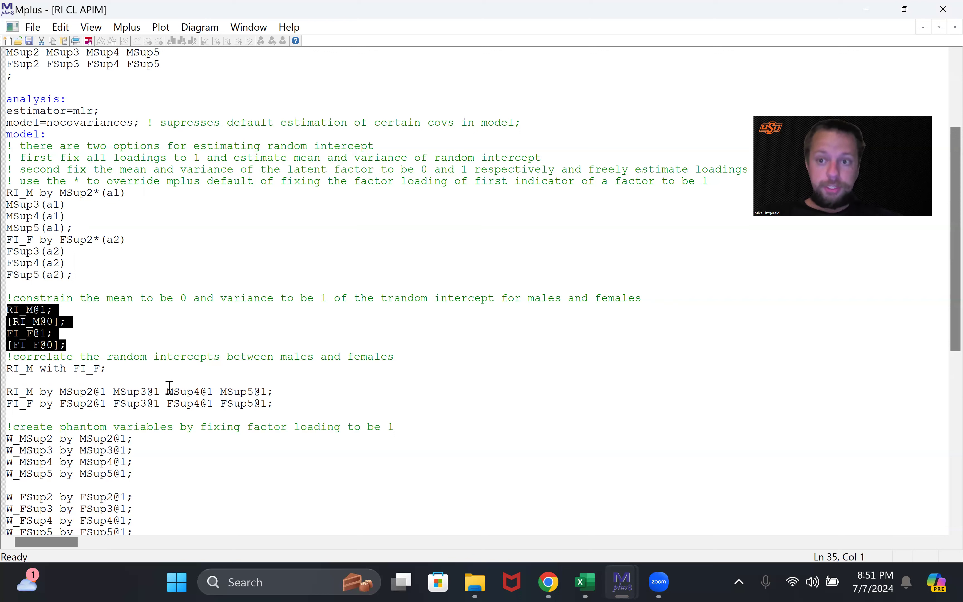
left_click(204, 418)
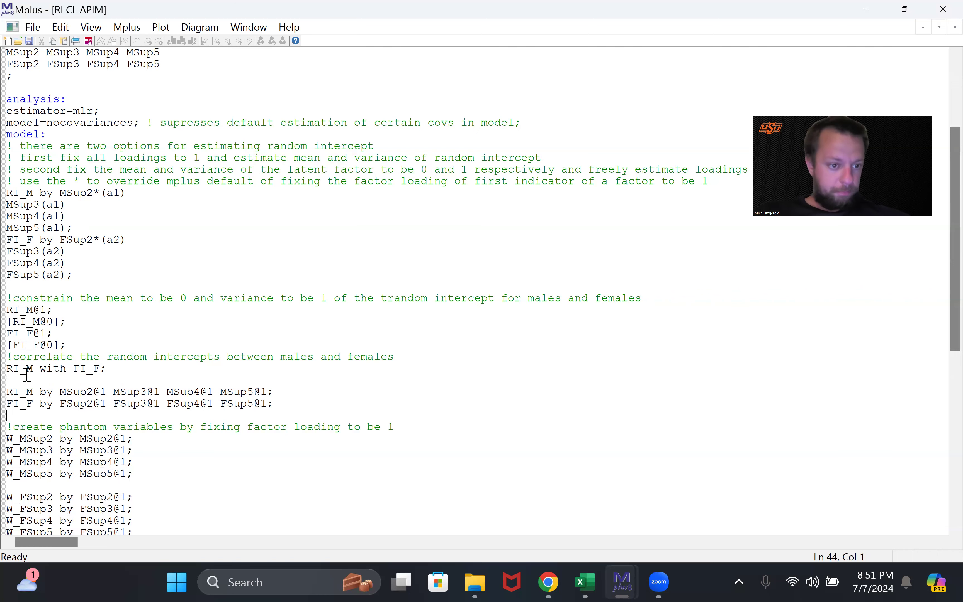
Revisit the fixed-loading RI_M and FI_F lines alongside the original a1 and a2 loading definitions.
scroll(27, 371, "down", 4)
left_click_drag(303, 262, 39, 242)
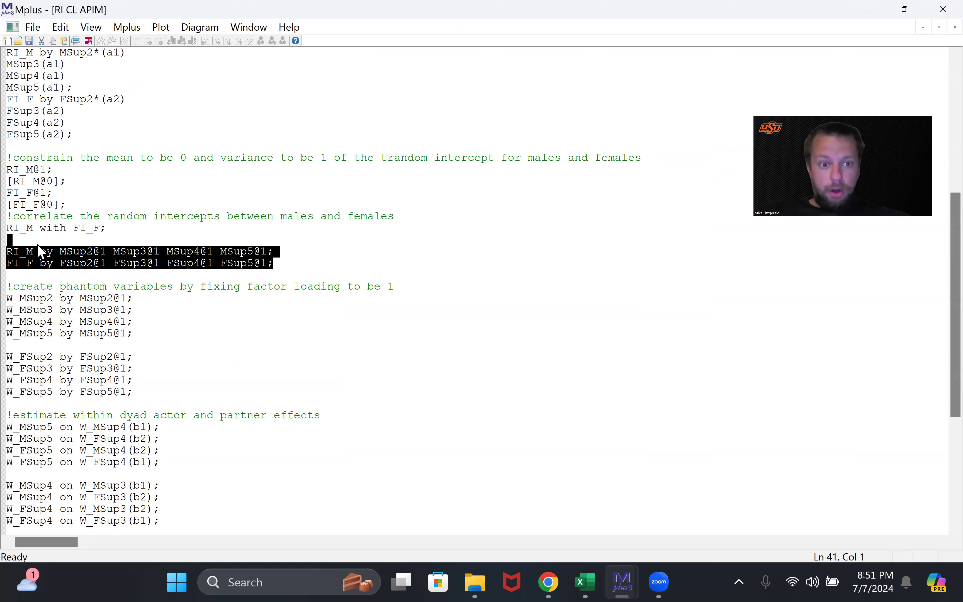
scroll(40, 251, "up", 2)
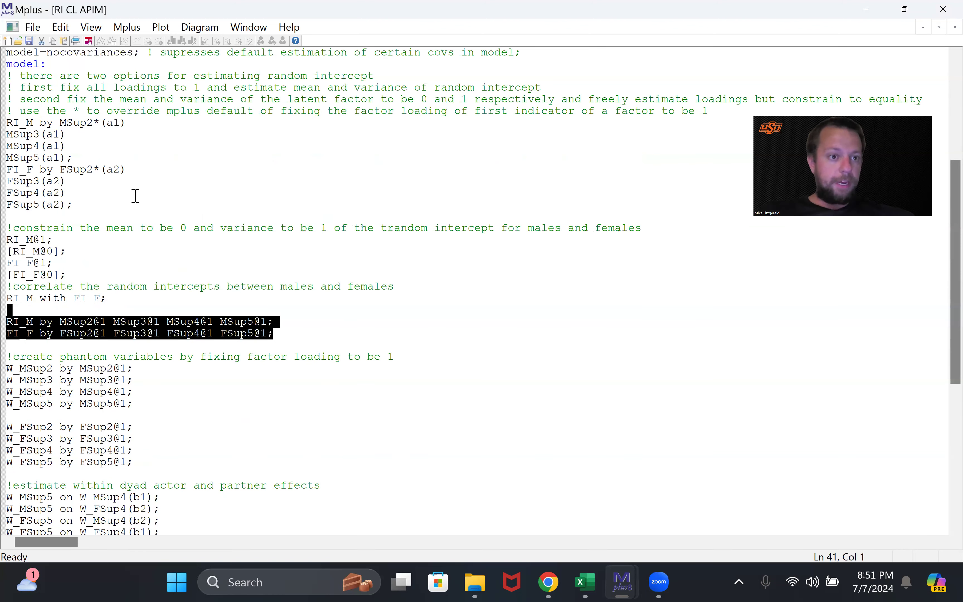
left_click_drag(97, 203, 1, 125)
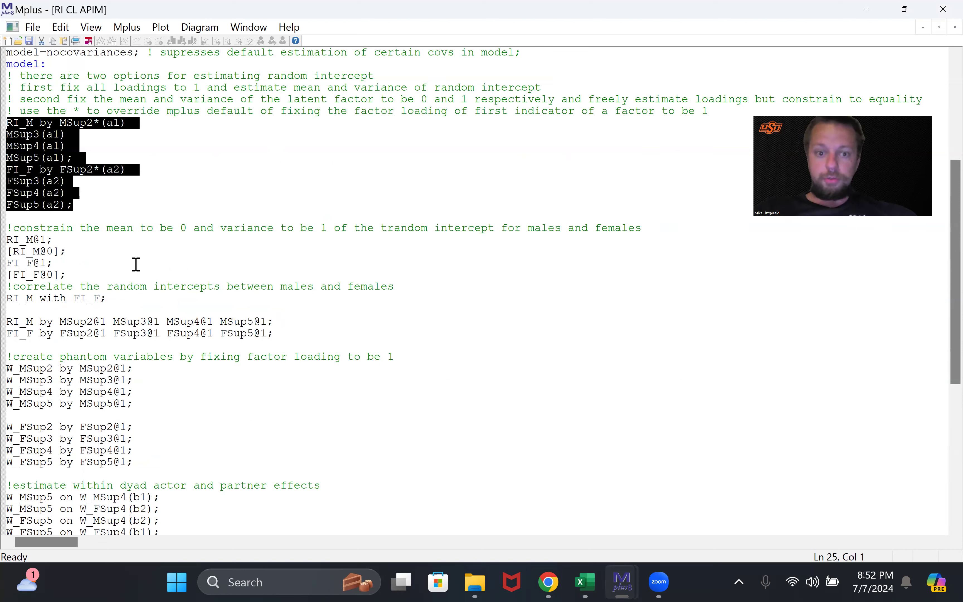
Delete the fixed-loading RI_M and FI_F statements and the extra blank lines before the phantom variables comment.
left_click(305, 336)
left_click(60, 341)
left_click_drag(8, 344, 8, 325)
key("Delete")
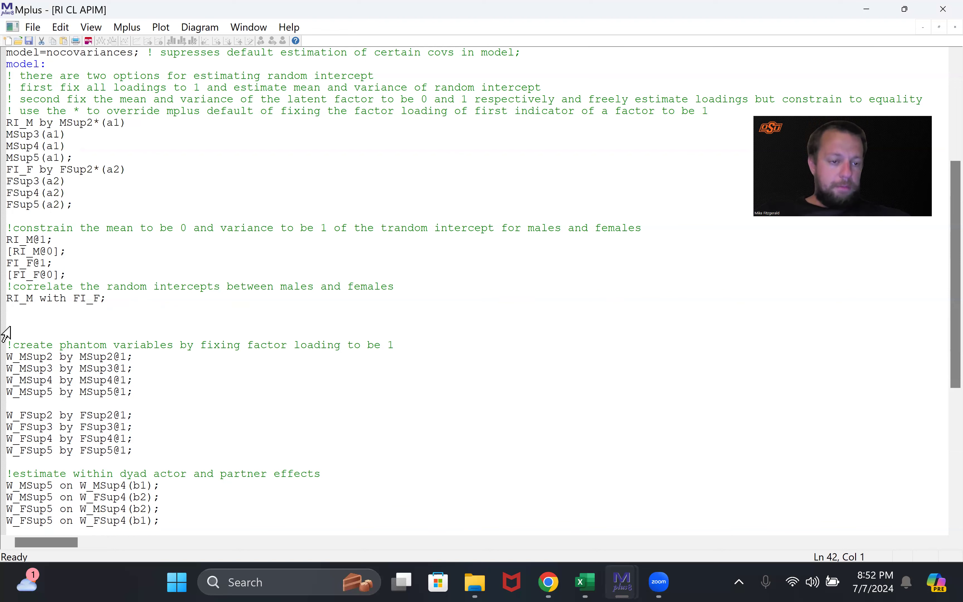
key("Up")
key("BackSpace")
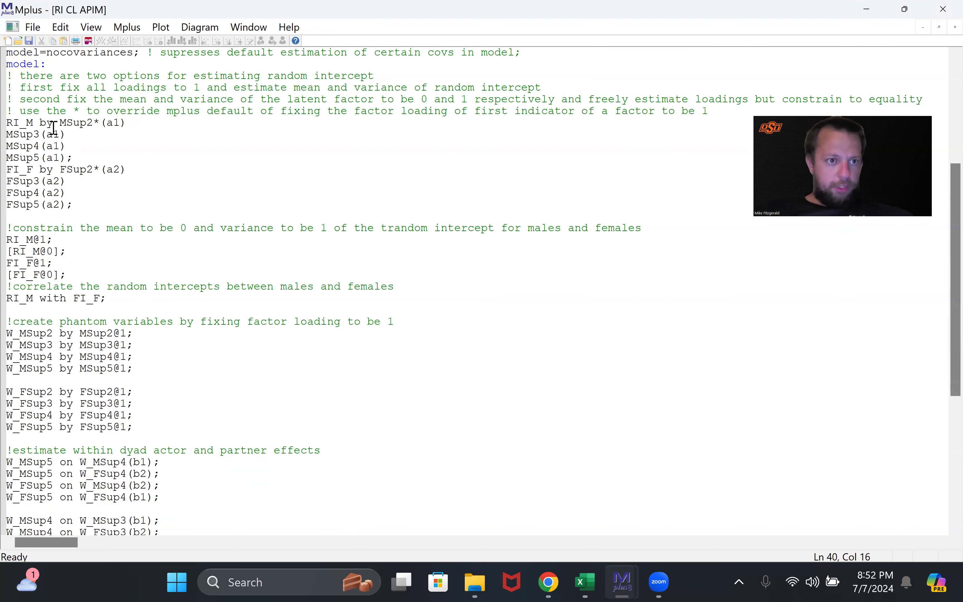
Review the remaining random intercept definitions, from RI_M by MSup2*(a1) through FSup5(a2).
left_click_drag(14, 122, 101, 224)
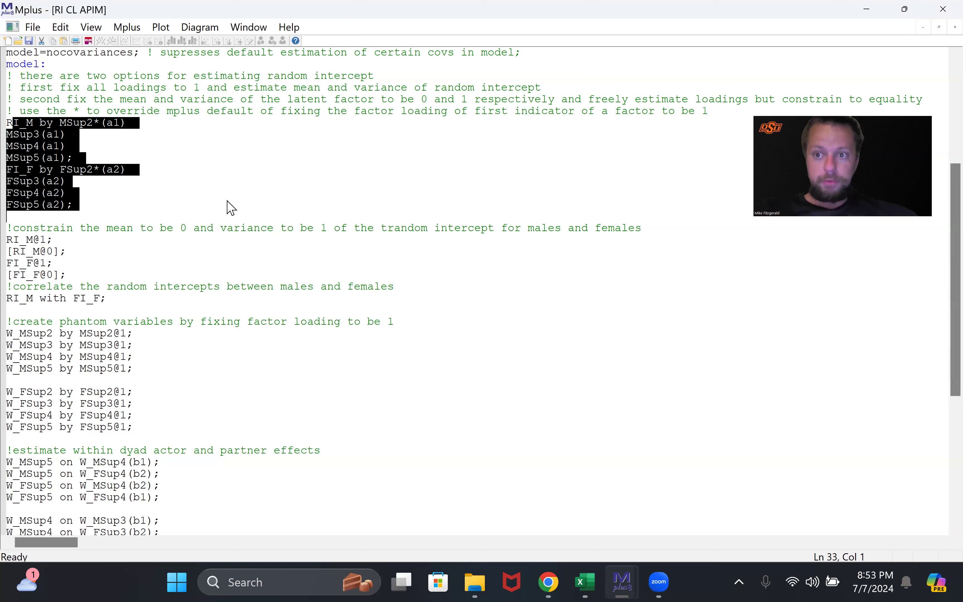
left_click(218, 214)
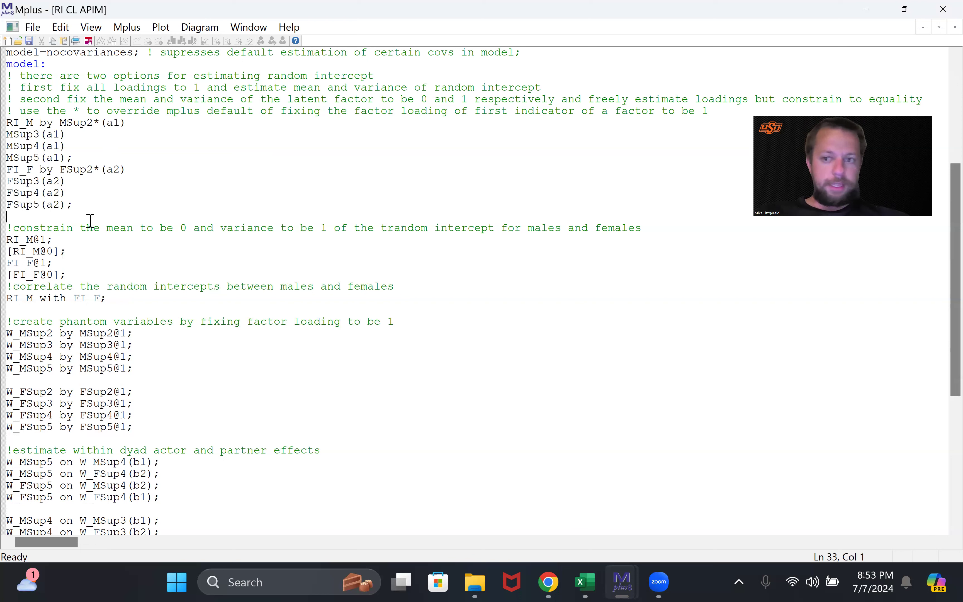
left_click(238, 321)
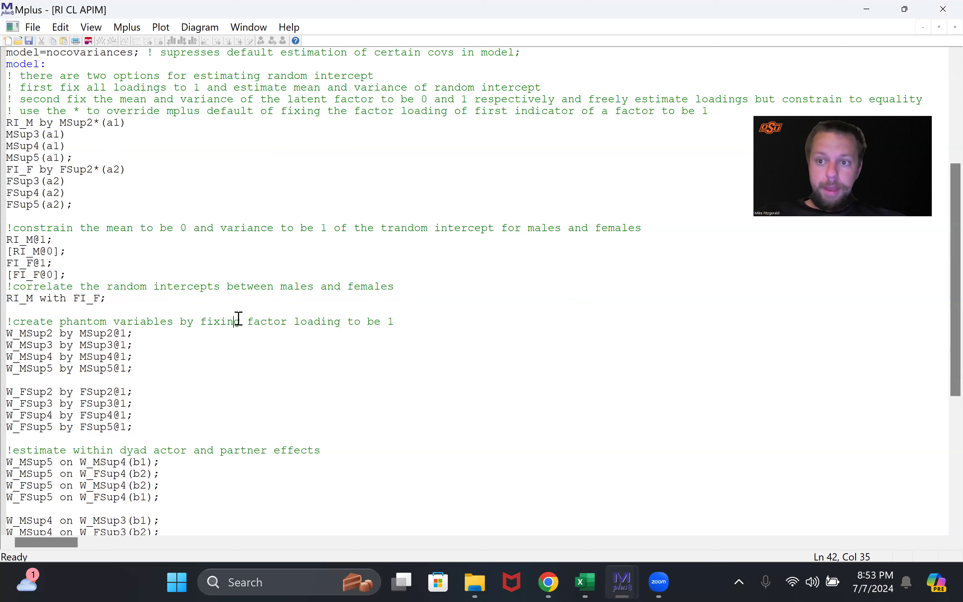
Review the RI_M with FI_F correlation and move on to the phantom variables section below it.
left_click(240, 298)
scroll(165, 335, "down", 4)
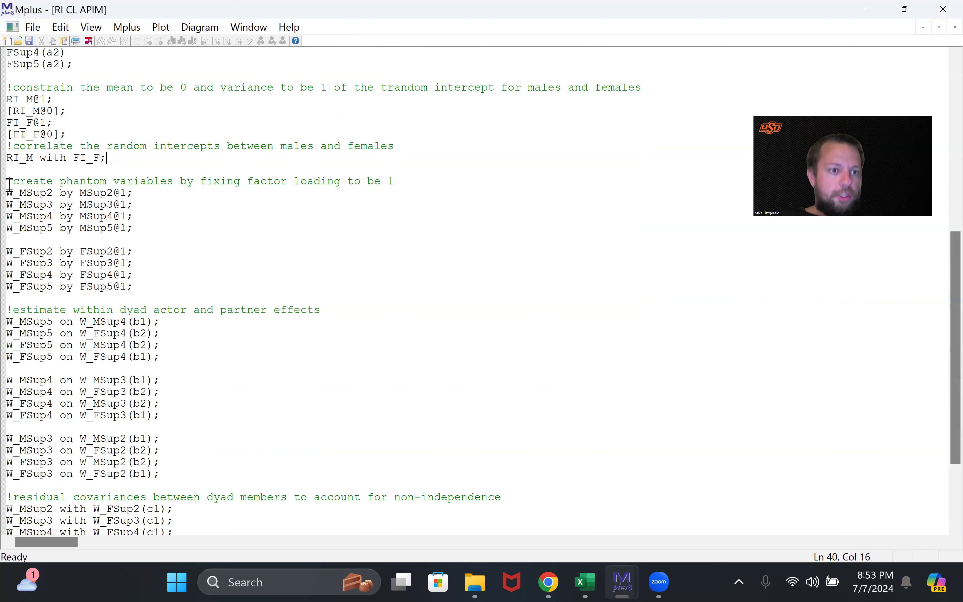
left_click_drag(118, 158, 9, 160)
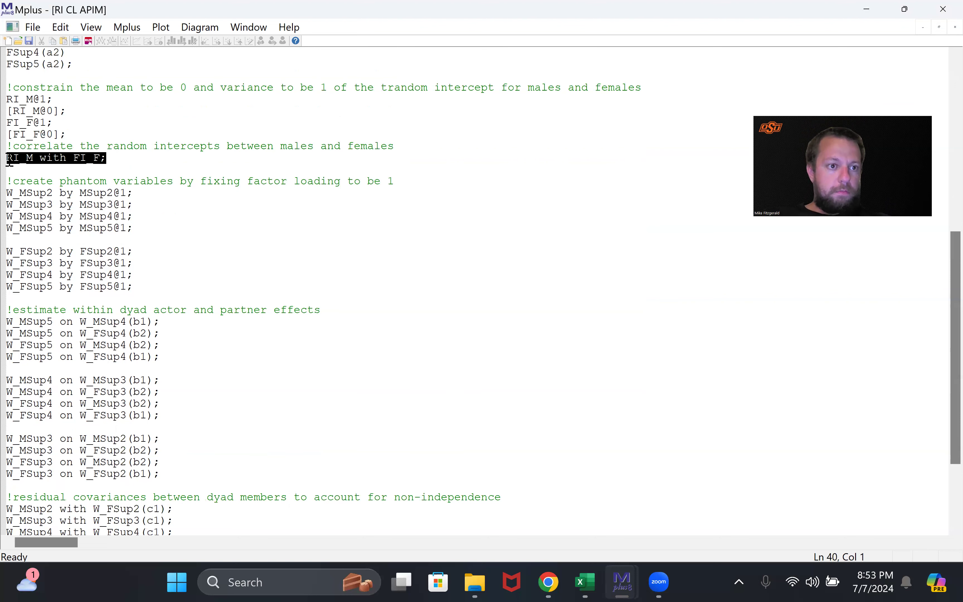
left_click(127, 217)
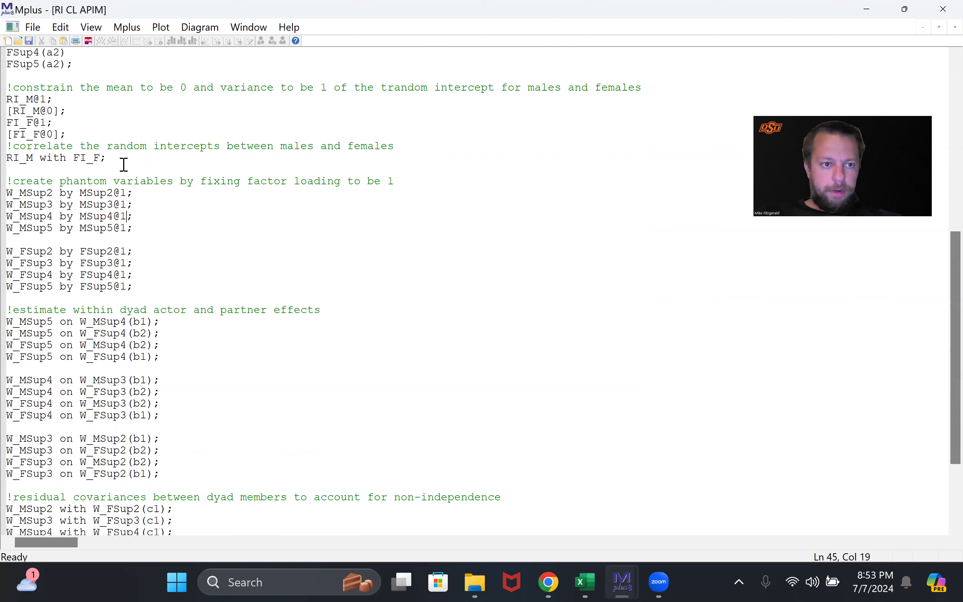
left_click(123, 169)
left_click(10, 159, "shift")
left_click(120, 181)
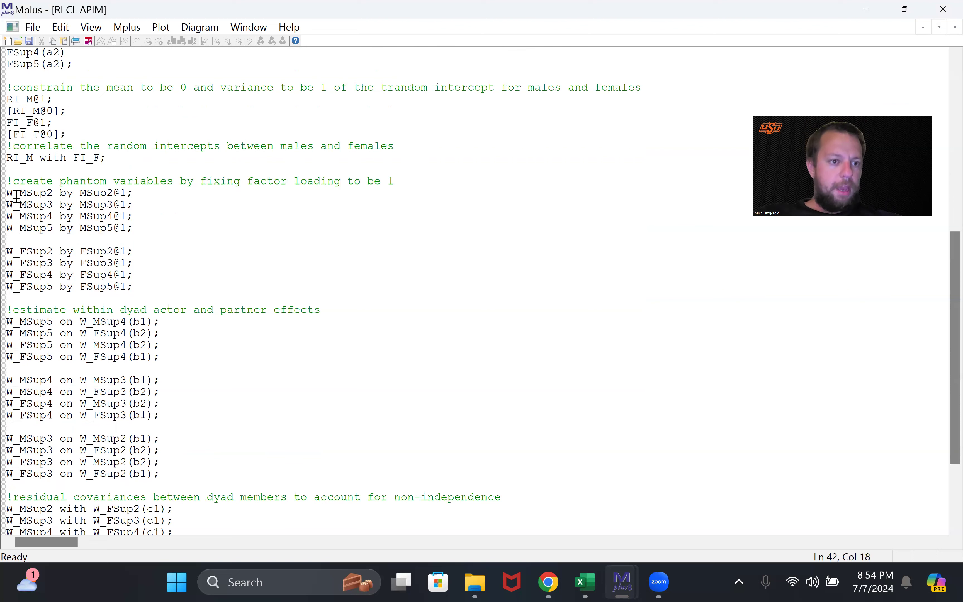
Examine the phantom variable statements for males and females, then focus on the name W_MSup2 in the first statement.
left_click_drag(9, 197, 197, 306)
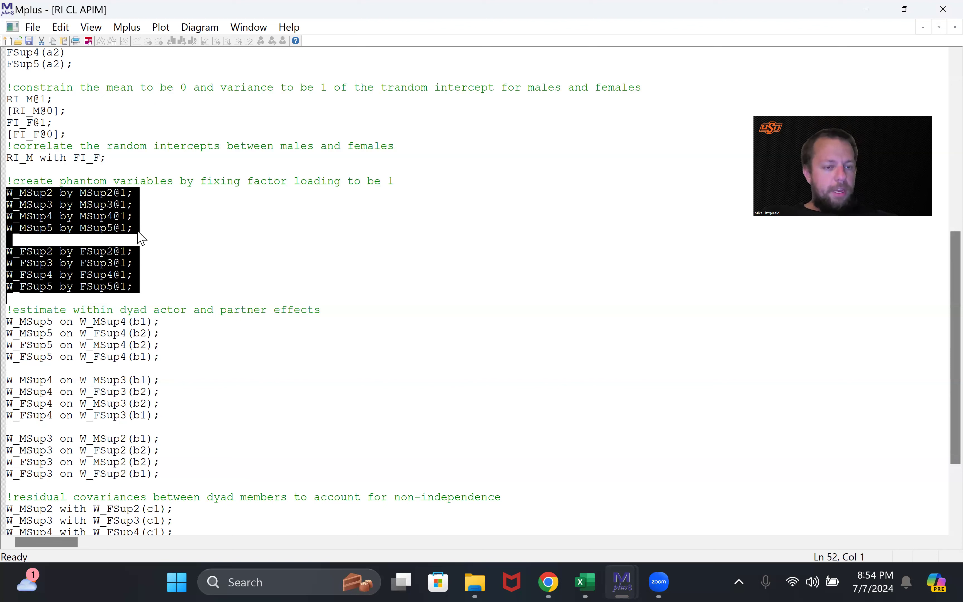
left_click(74, 217)
left_click_drag(8, 195, 60, 204)
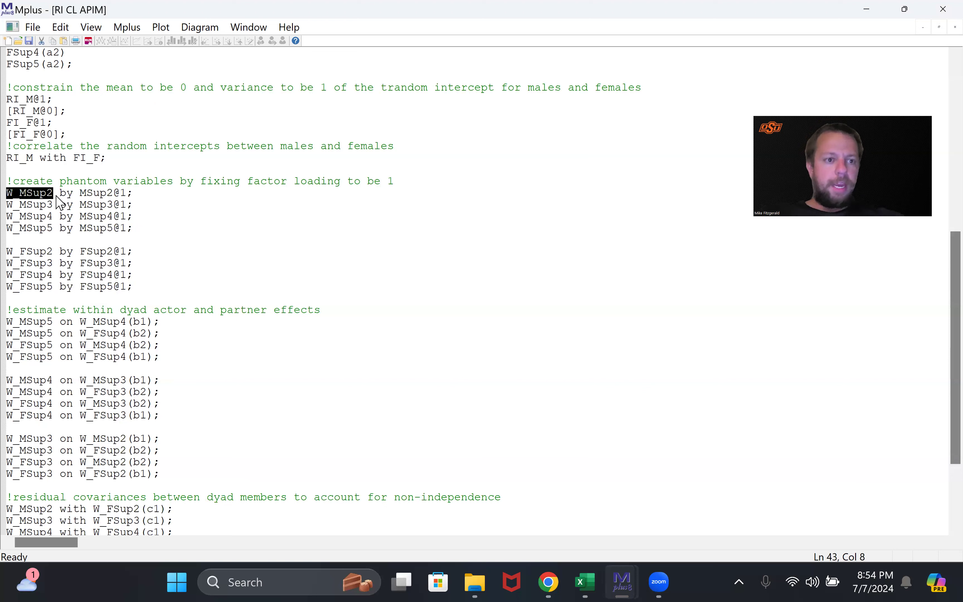
left_click(61, 193)
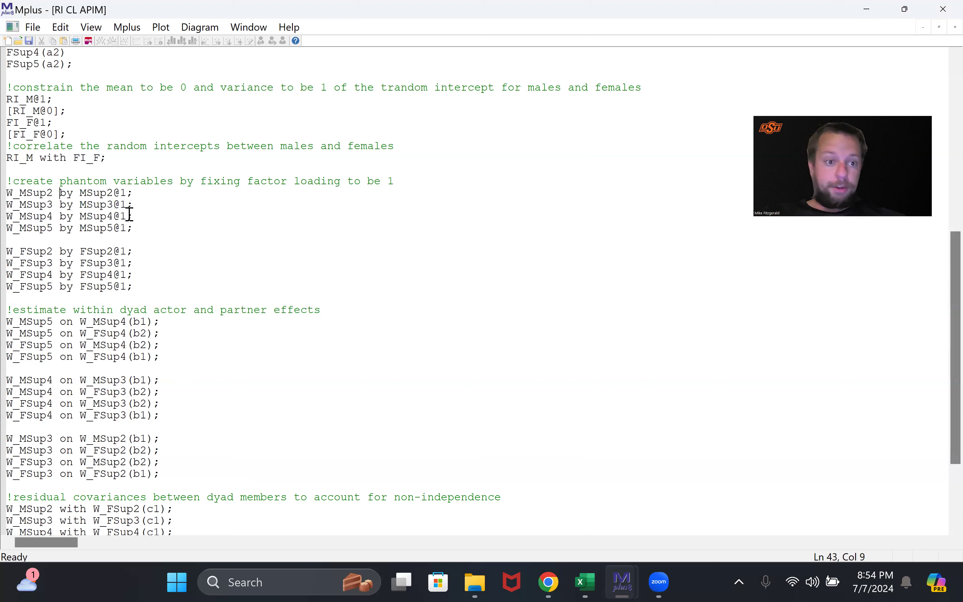
left_click_drag(53, 193, 7, 194)
left_click(16, 189)
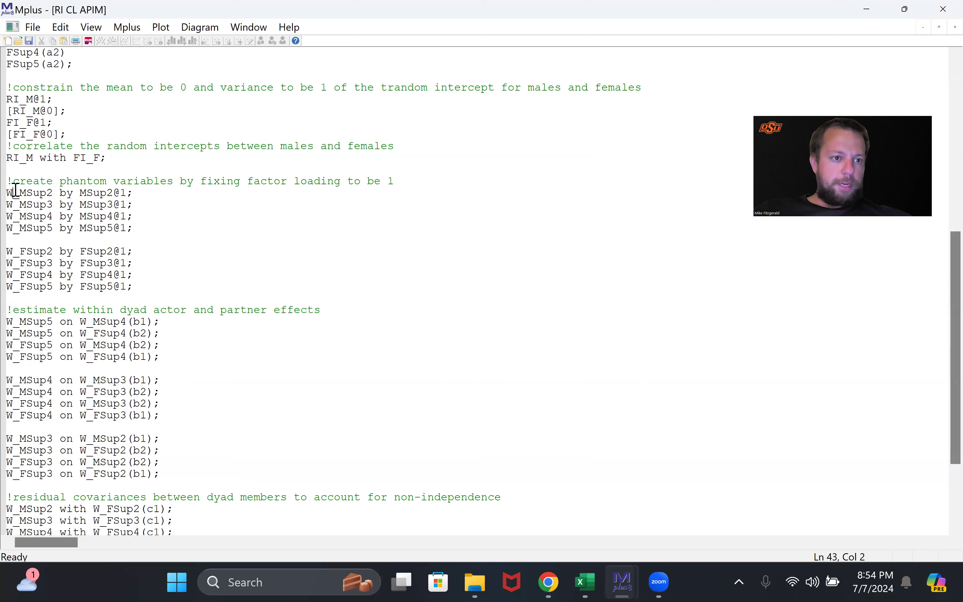
Examine how the first phantom variable is named after MSup2 and defined with the "by" operator.
left_click_drag(19, 192, 49, 193)
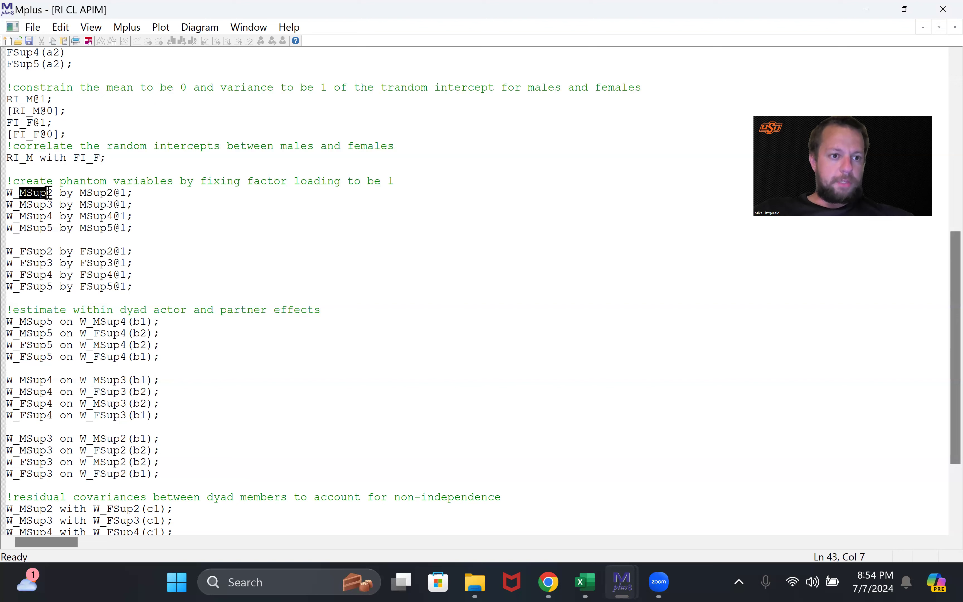
left_click(49, 194)
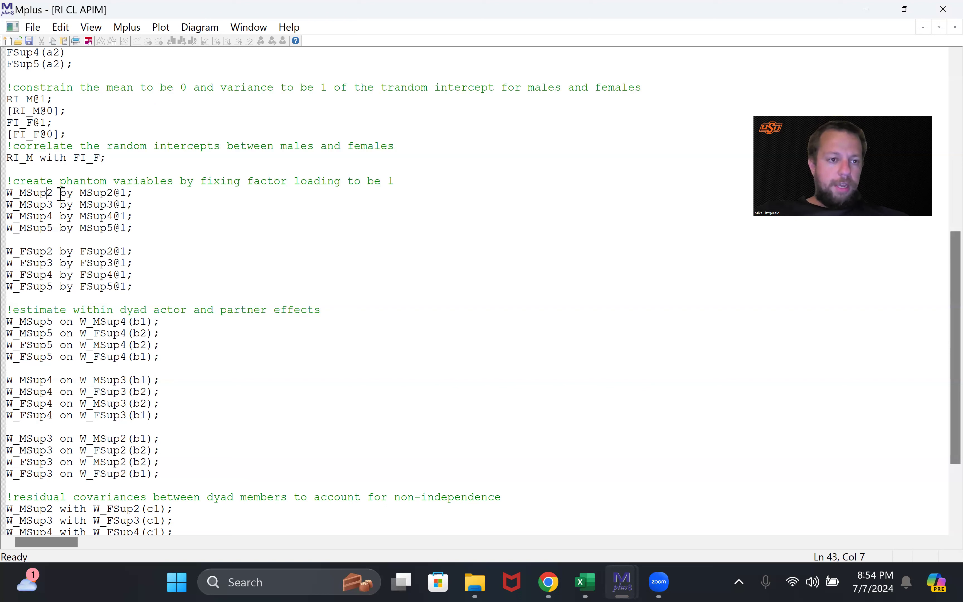
left_click(63, 194)
left_click_drag(60, 194, 74, 195)
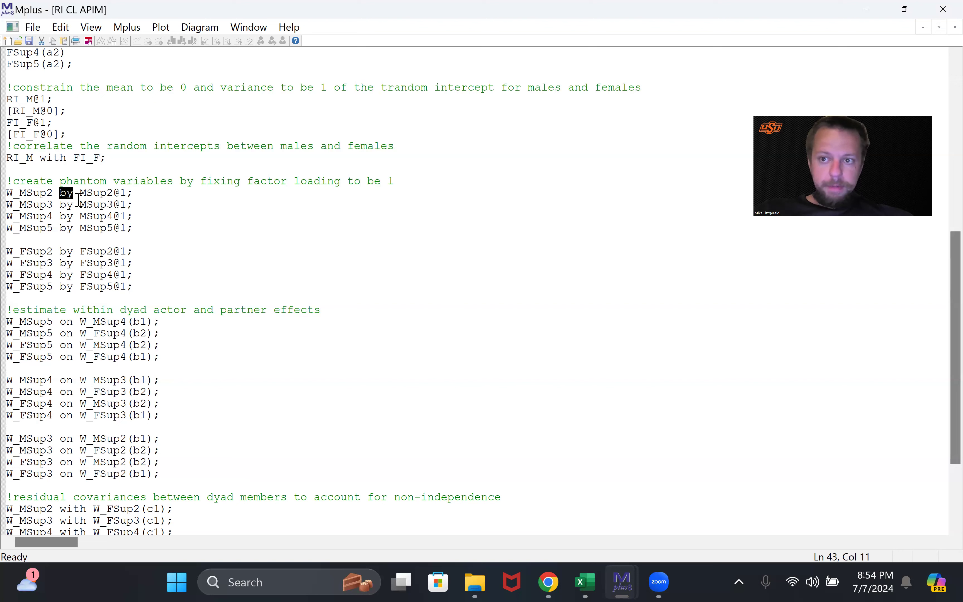
left_click(86, 204)
left_click_drag(56, 191, 8, 198)
left_click(38, 207)
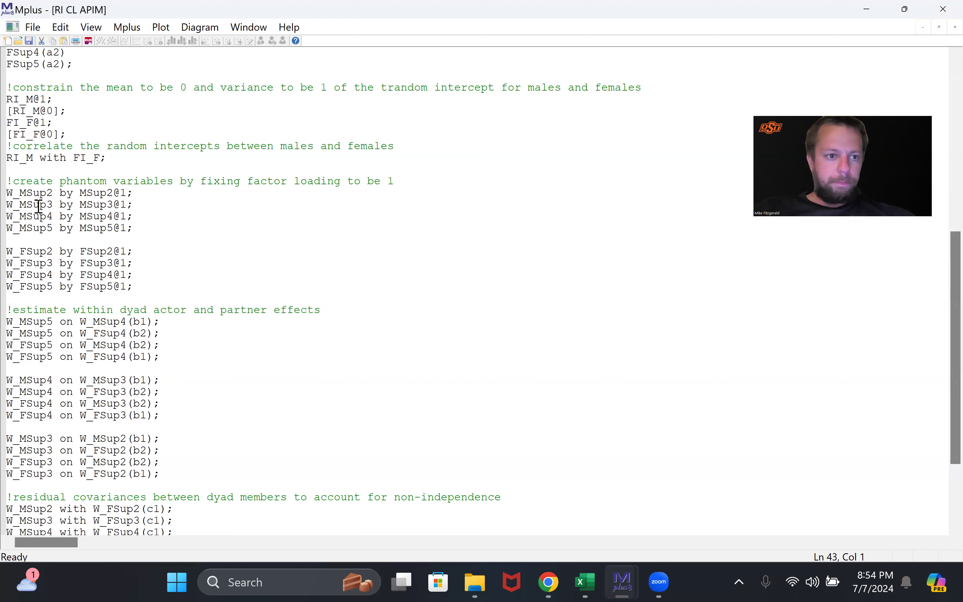
Check the MSup2@1 indicator against the Usevariables list and examine the loadings fixed at 1 across all phantom variable statements.
left_click_drag(80, 192, 127, 194)
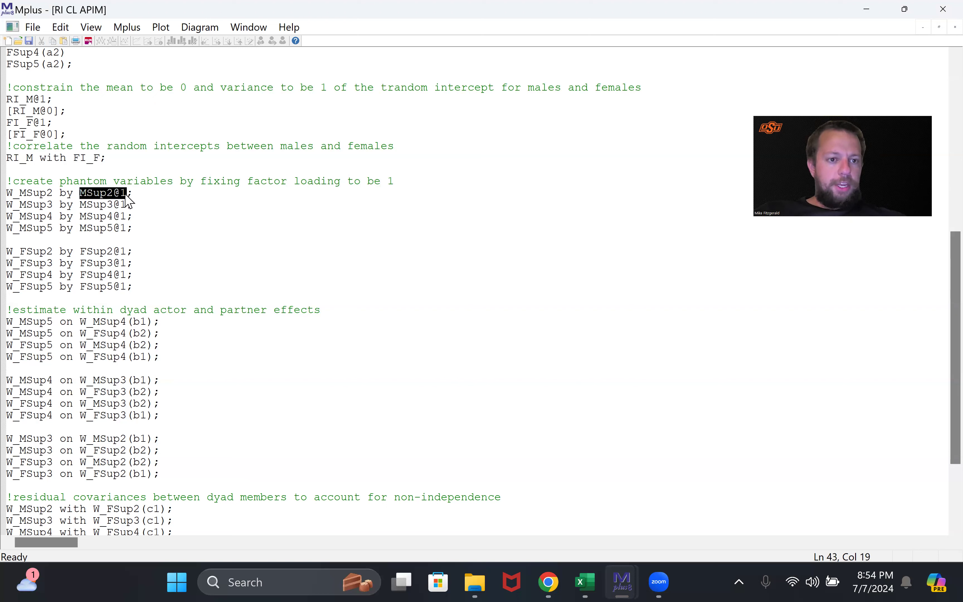
scroll(96, 222, "up", 8)
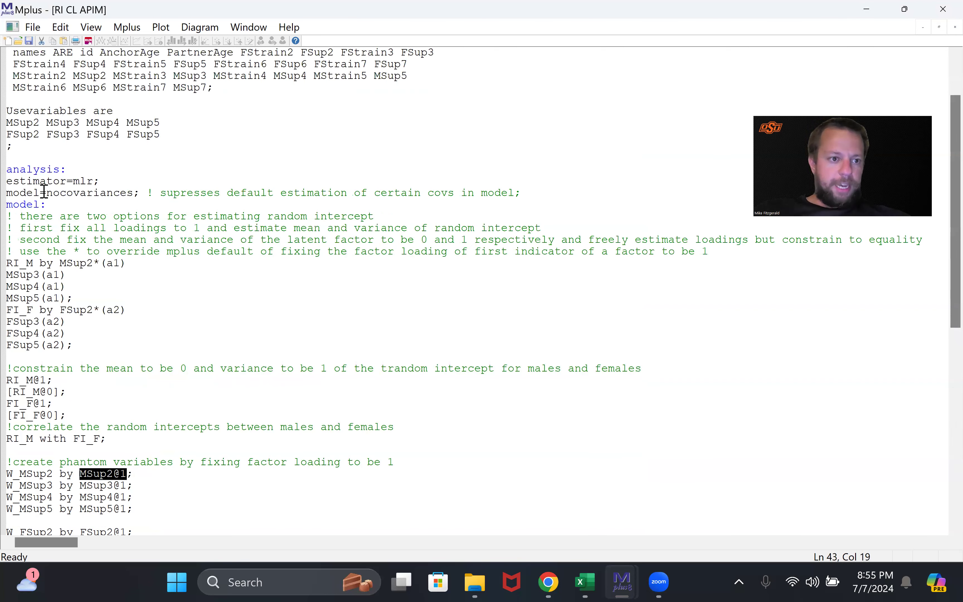
scroll(22, 196, "up", 2)
double_click(21, 195)
scroll(159, 263, "down", 10)
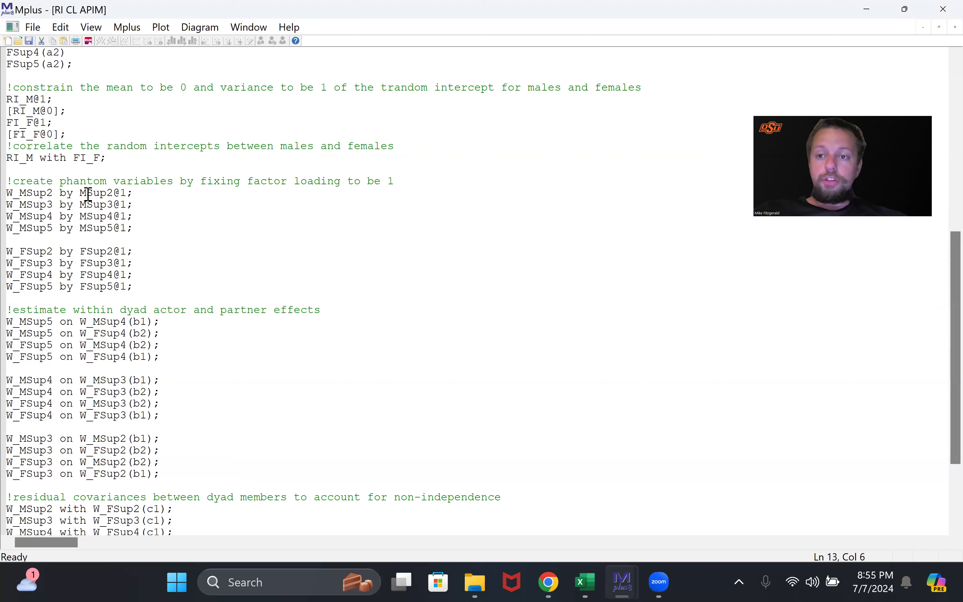
left_click(113, 194)
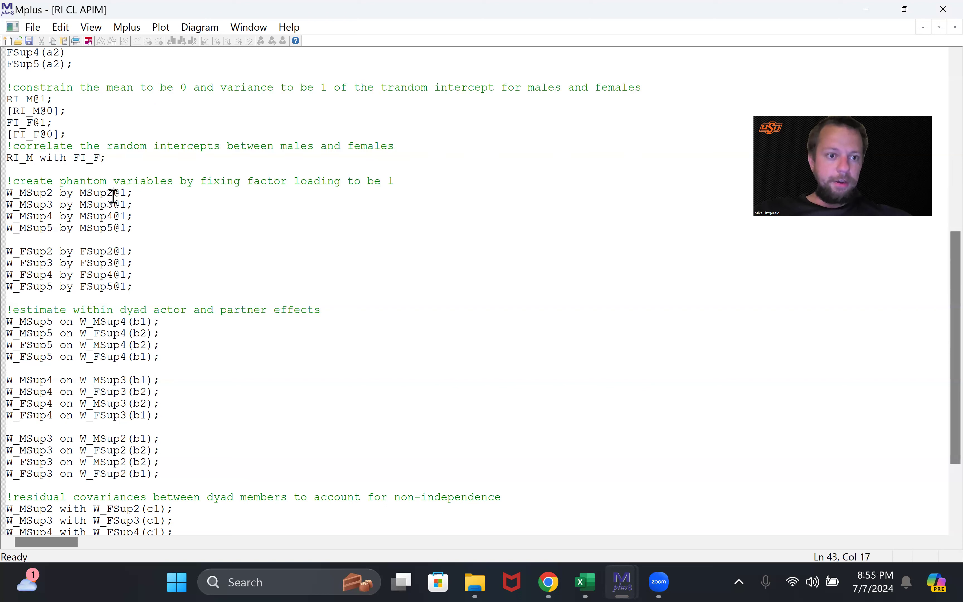
left_click_drag(113, 193, 126, 194)
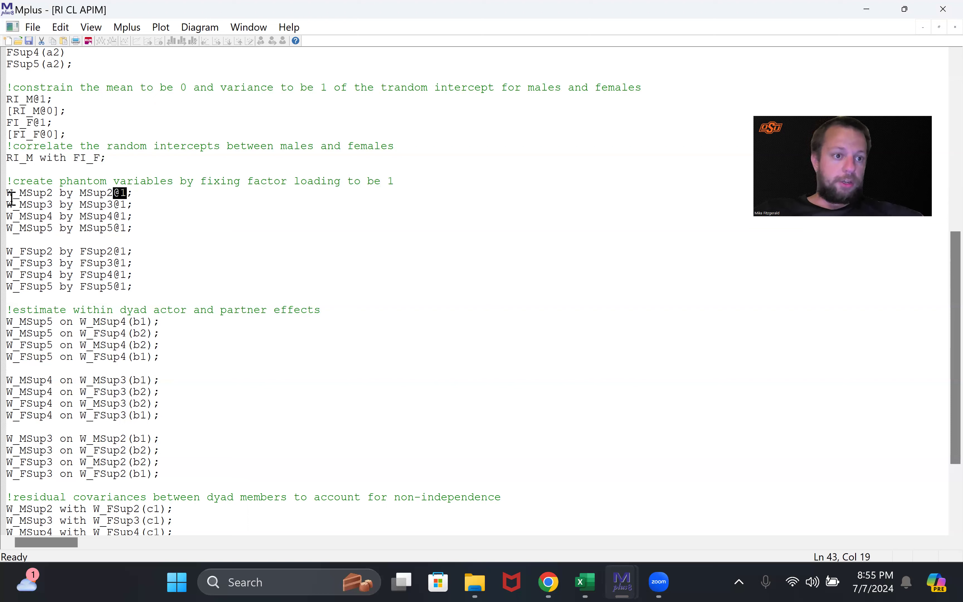
left_click_drag(11, 198, 140, 289)
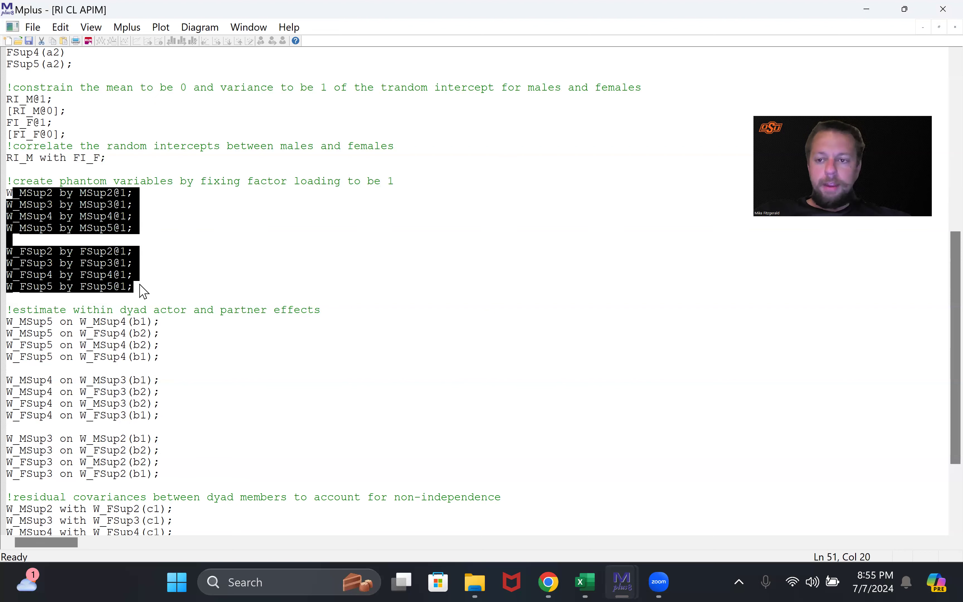
left_click(155, 222)
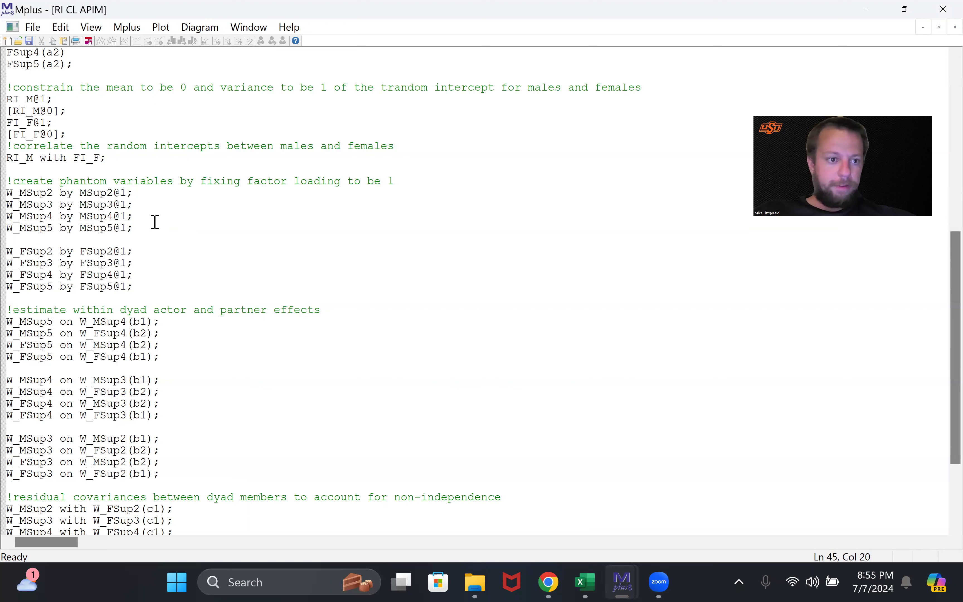
Review W_MSup2, the male phantom variables through W_MSup5, and the complete male and female phantom variable block.
left_click_drag(7, 193, 56, 199)
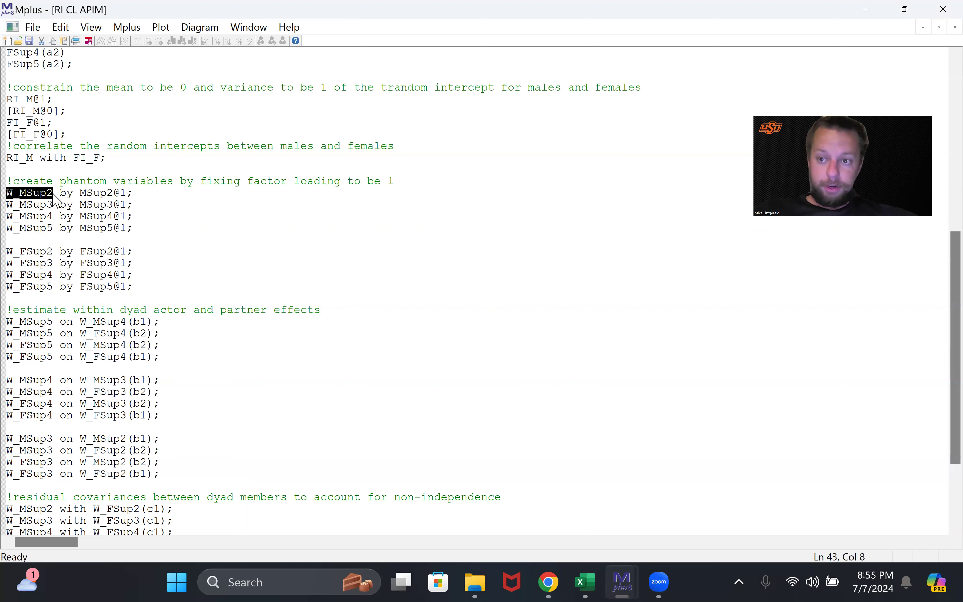
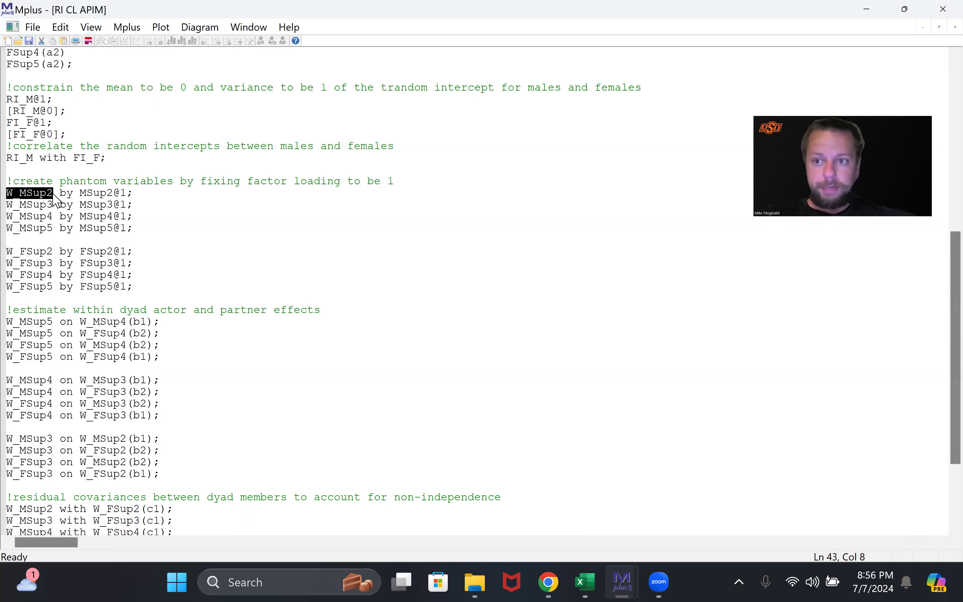
left_click(54, 194)
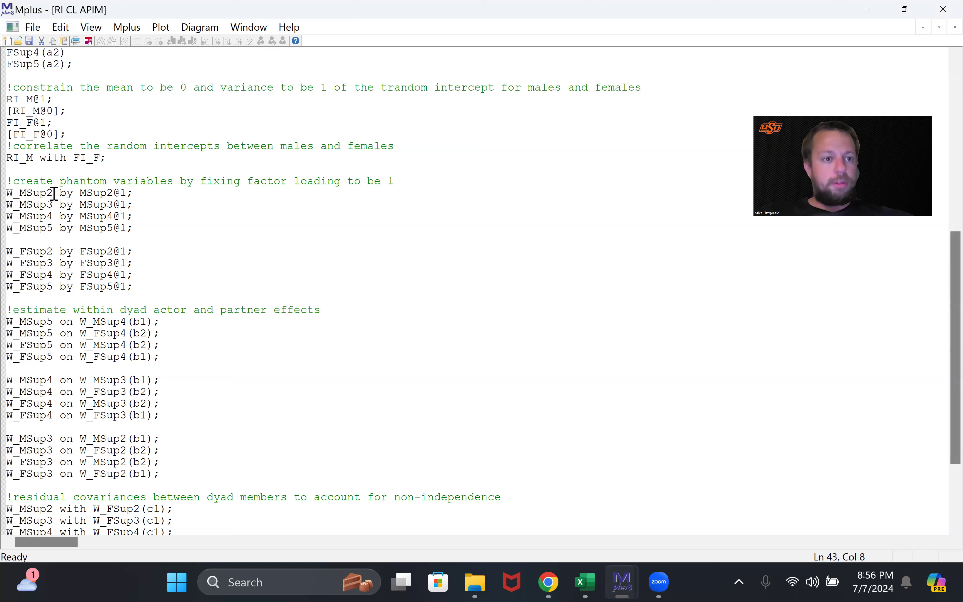
left_click(9, 193)
left_click(137, 236, "shift")
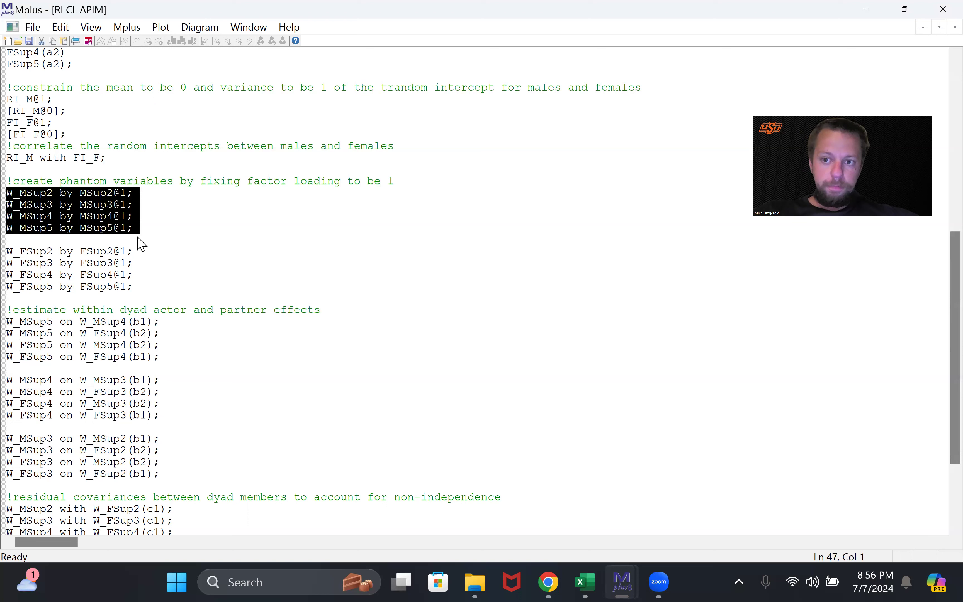
left_click(139, 238)
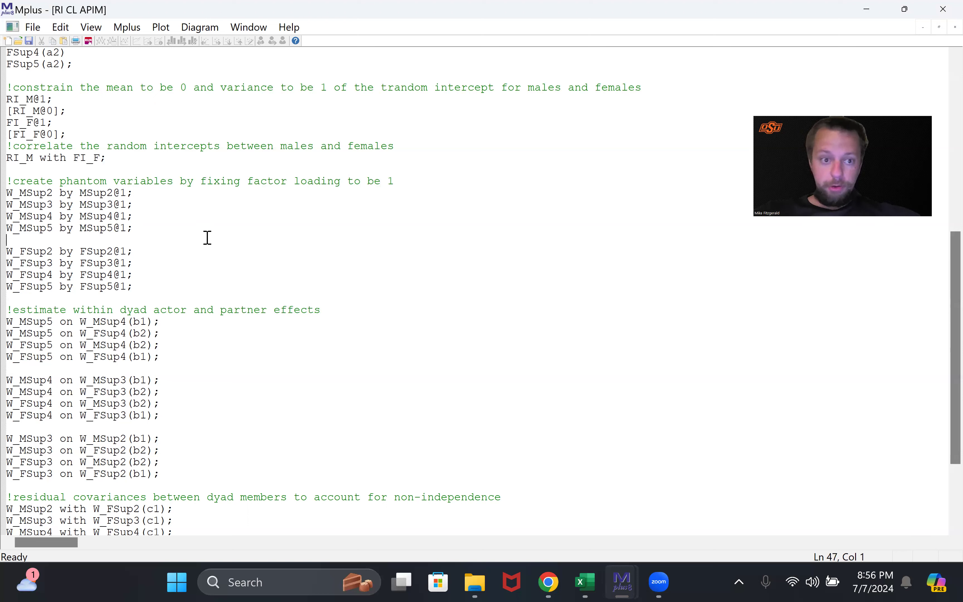
left_click_drag(11, 192, 6, 192)
left_click_drag(94, 250, 136, 286)
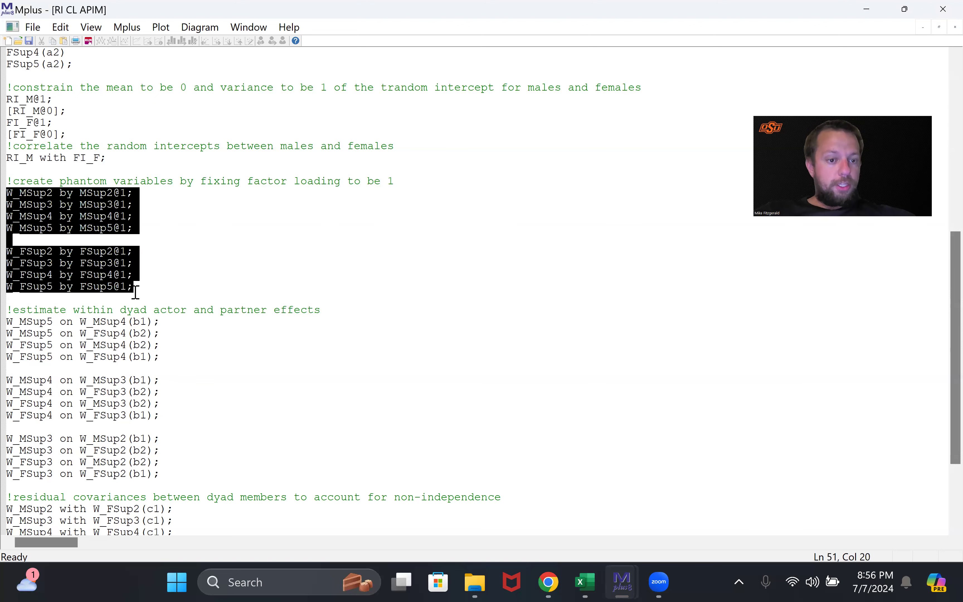
Move on to the section that estimates within dyad actor and partner effects and examine its heading.
scroll(120, 284, "down", 4)
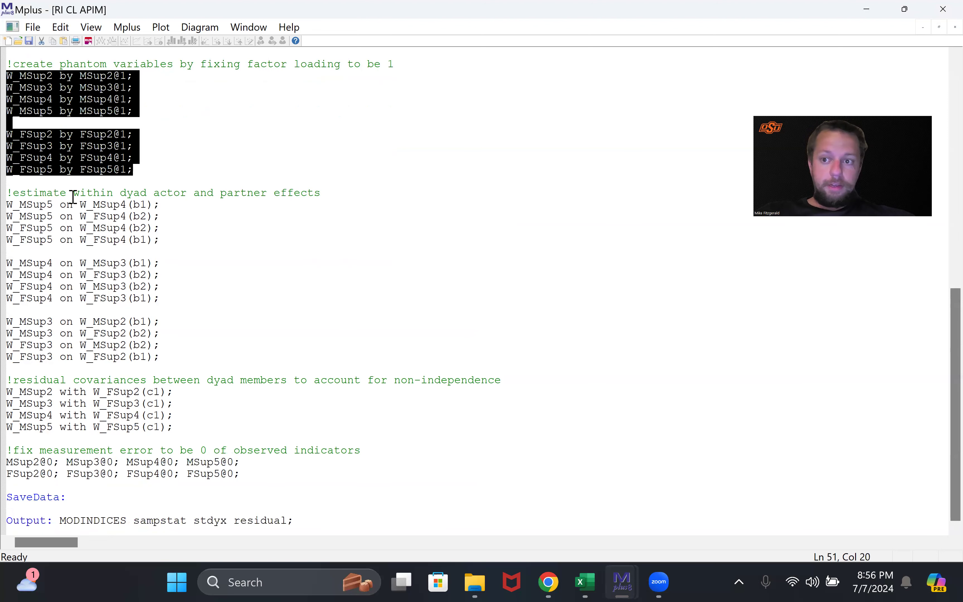
left_click(174, 174)
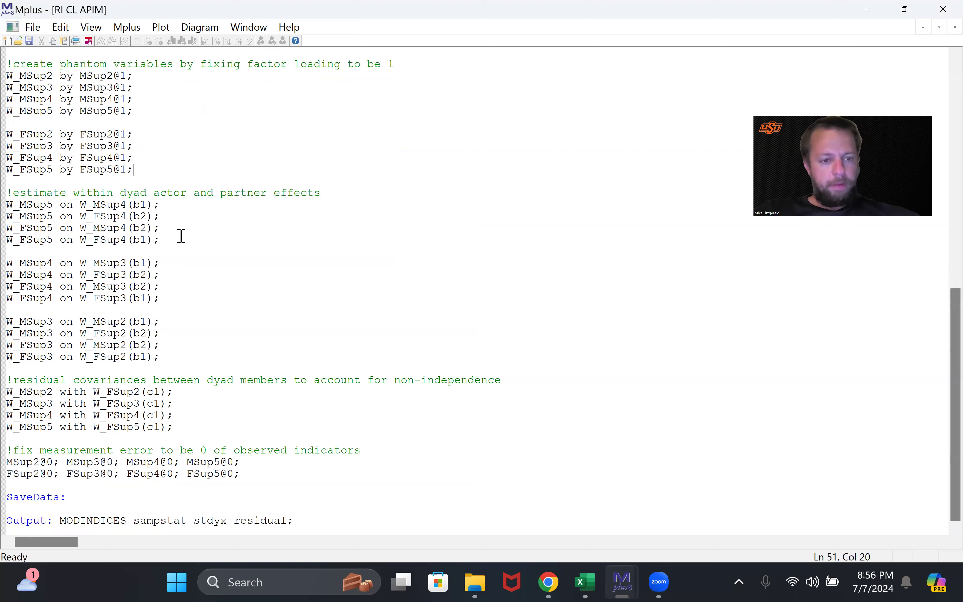
left_click(170, 238)
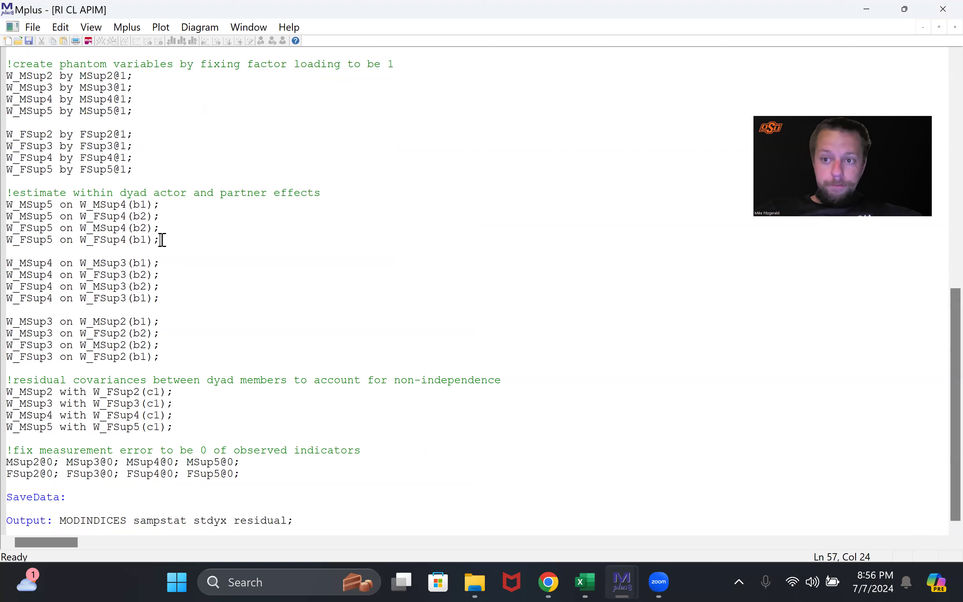
left_click(33, 169)
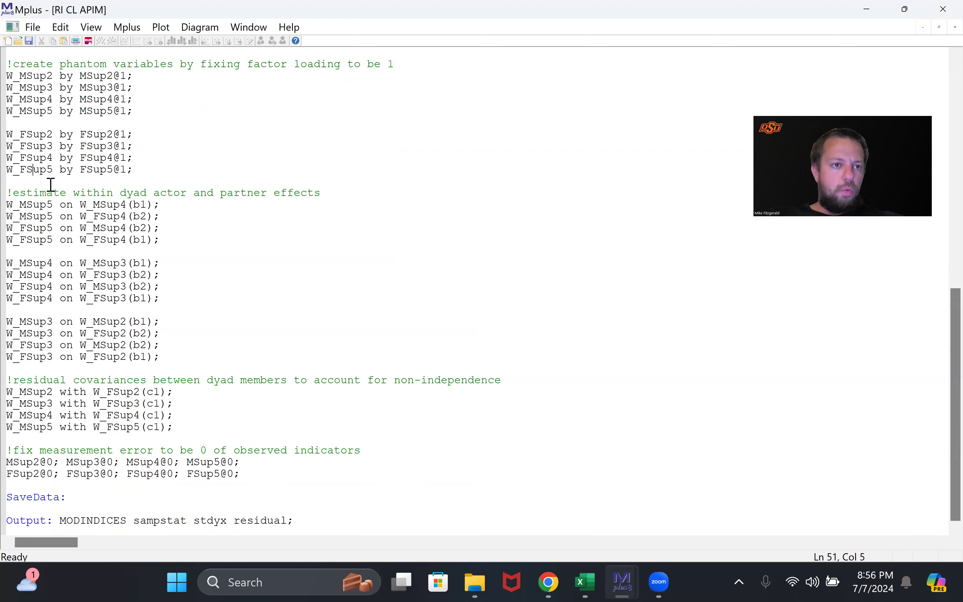
left_click_drag(11, 193, 303, 203)
Switch to the cl apim output and delete the additional earlier-wave predictors from the MSup5, FSup5, MSup4 and FSup4 actor-effect statements.
mouse_move(627, 582)
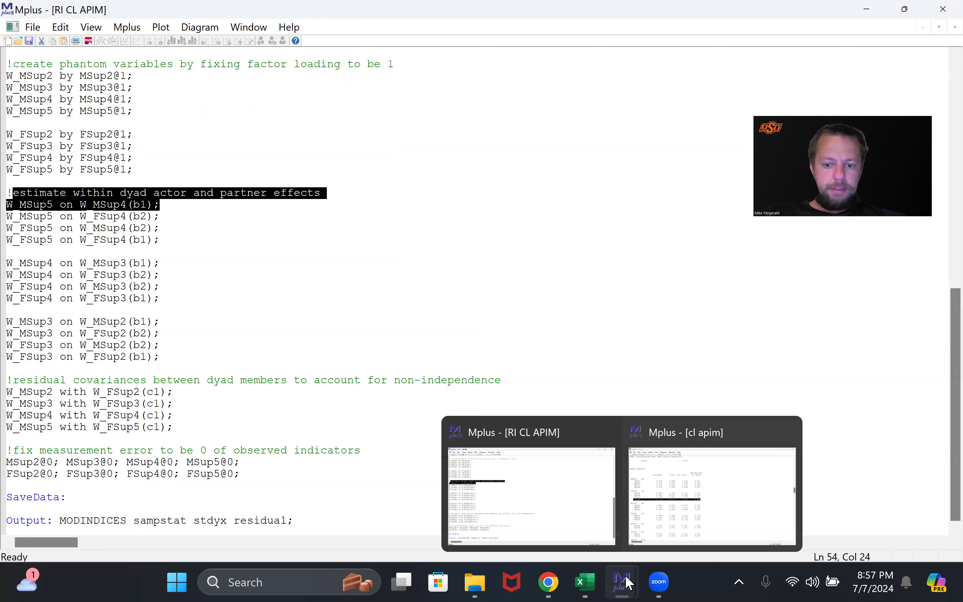
left_click(714, 502)
scroll(189, 266, "up", 8)
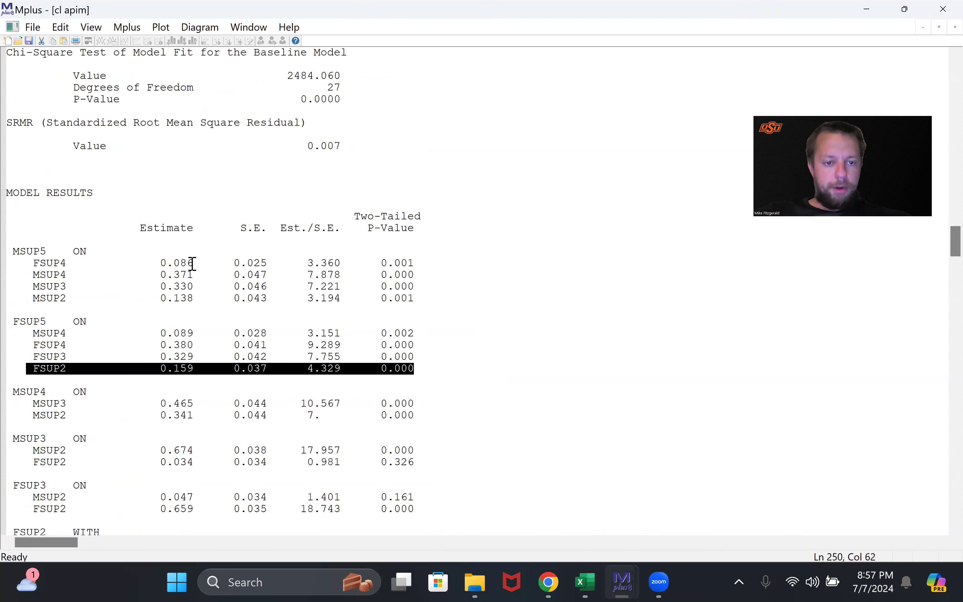
scroll(192, 264, "up", 20)
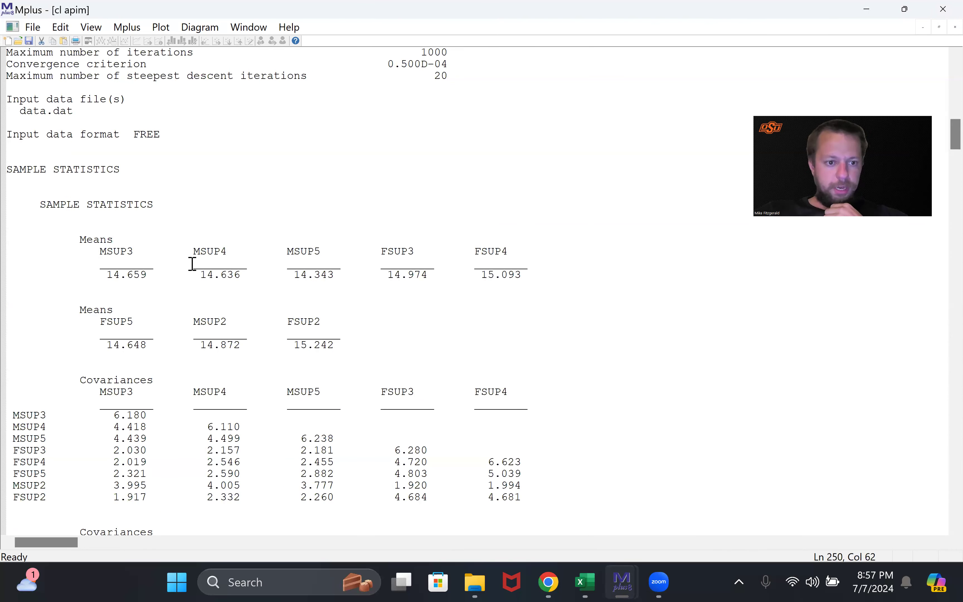
scroll(192, 264, "up", 20)
scroll(120, 227, "down", 4)
left_click_drag(119, 228, 198, 227)
key("Delete")
left_click_drag(121, 251, 187, 251)
key("Delete")
key("Delete")
left_click_drag(121, 263, 153, 264)
key("Delete")
left_click_drag(120, 299, 154, 306)
key("Delete")
key("BackSpace")
Remove the leftover spaces before the semicolons in the shortened cl apim regression statements, then check the last one, FSup3 on FSup2.
left_click(120, 263)
key("BackSpace")
key("Up")
key("Right")
key("BackSpace")
key("Up")
key("Up")
key("Right")
key("BackSpace")
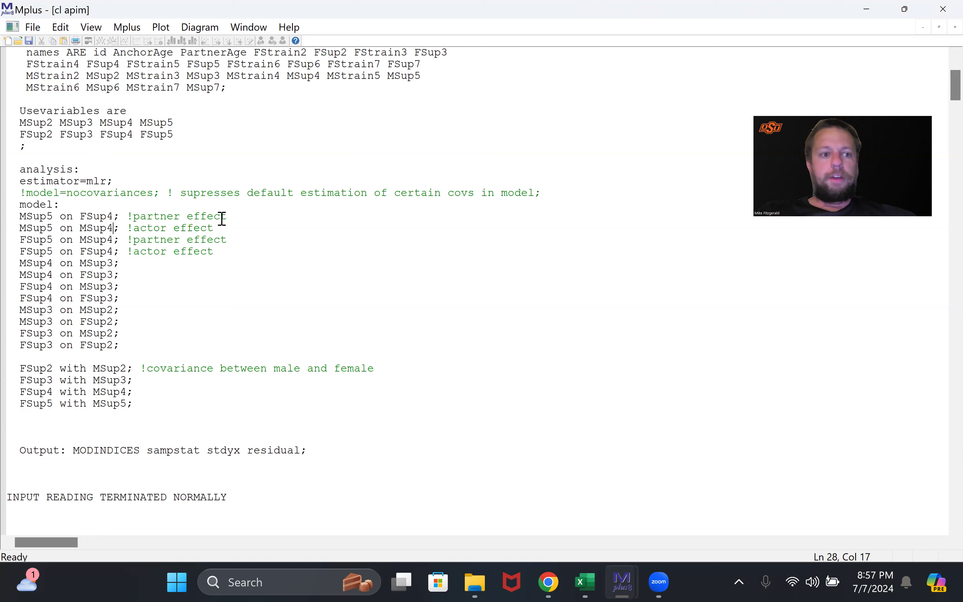
double_click(101, 347)
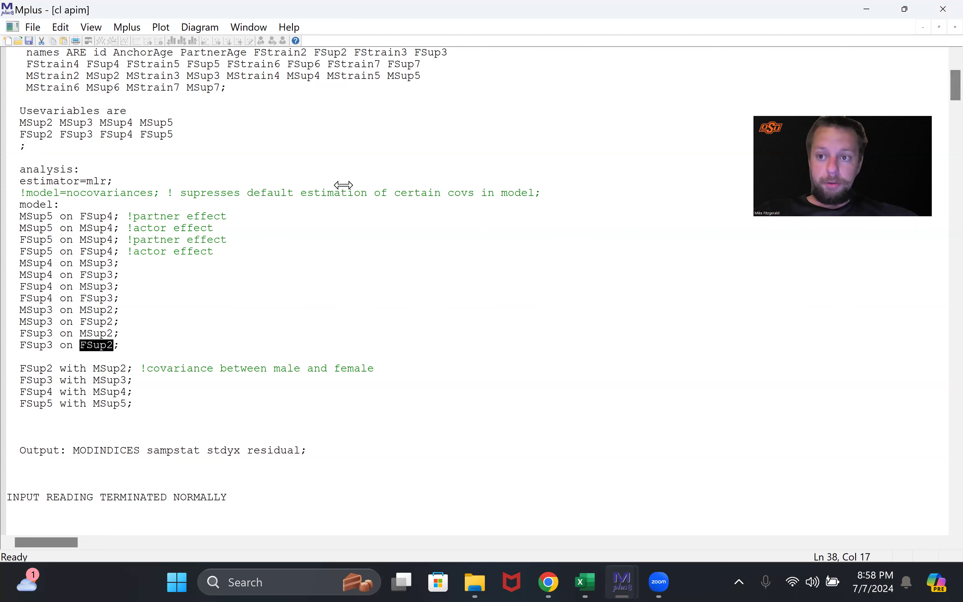
Return to the RI CL APIM syntax and review the within dyad regressions, focusing on W_MSup5 on W_MSup4(b1).
left_click(869, 8)
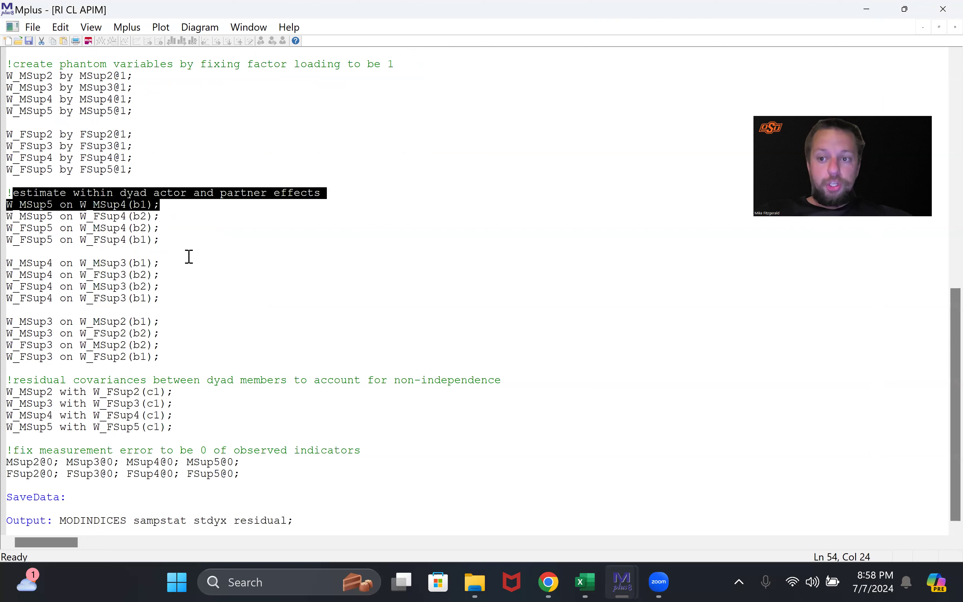
left_click(187, 258)
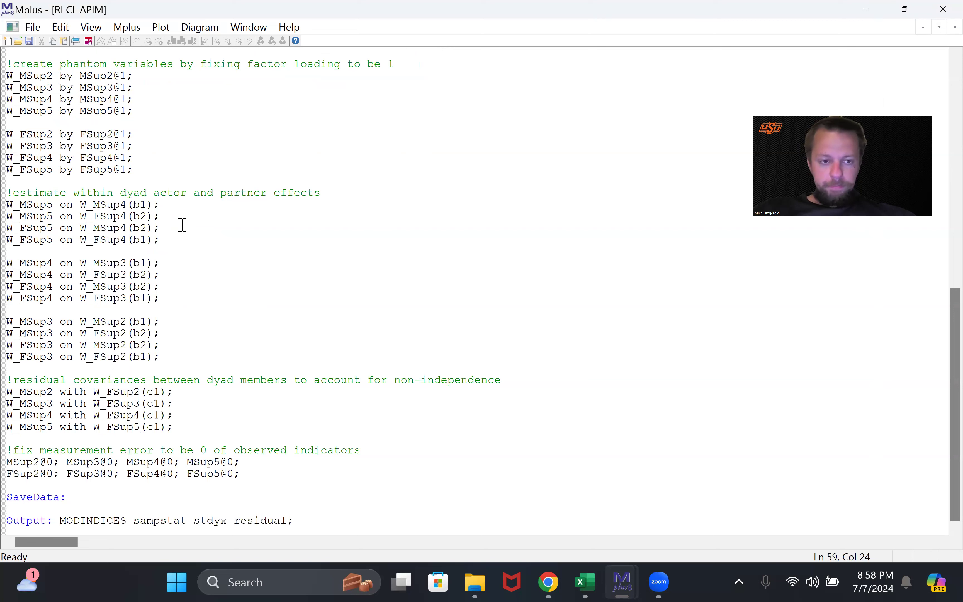
left_click_drag(8, 205, 168, 355)
left_click(160, 345)
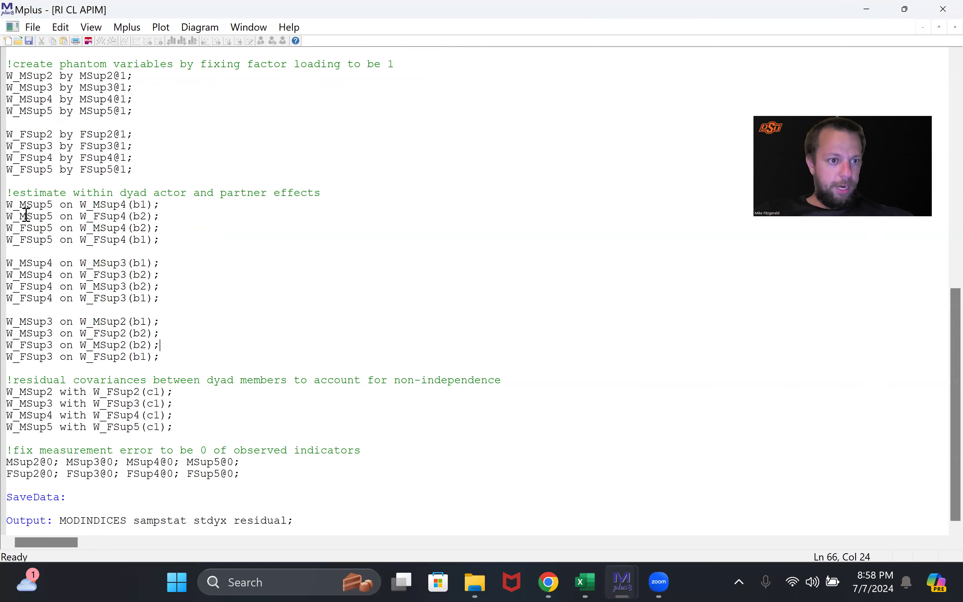
left_click_drag(8, 205, 58, 206)
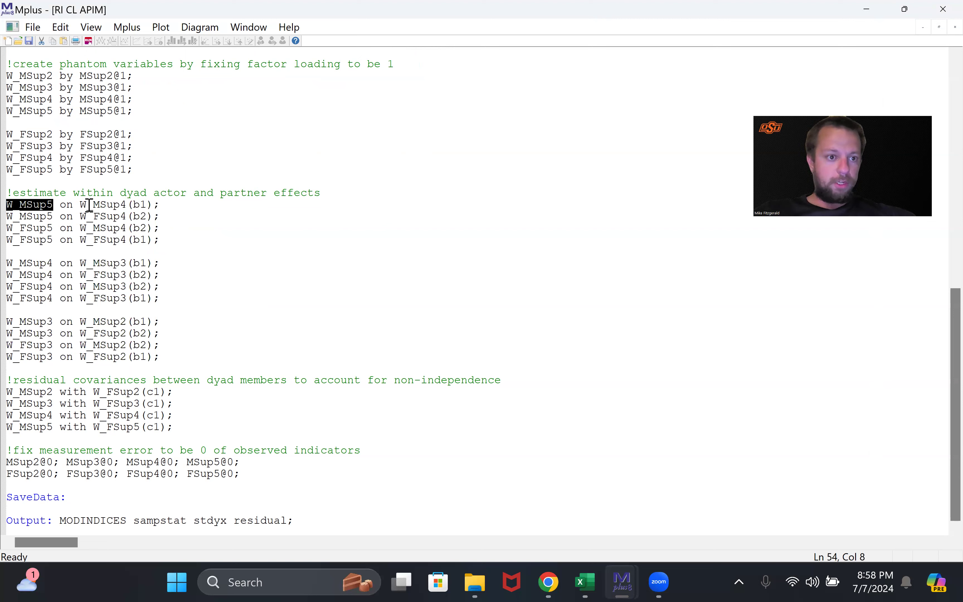
double_click(108, 204)
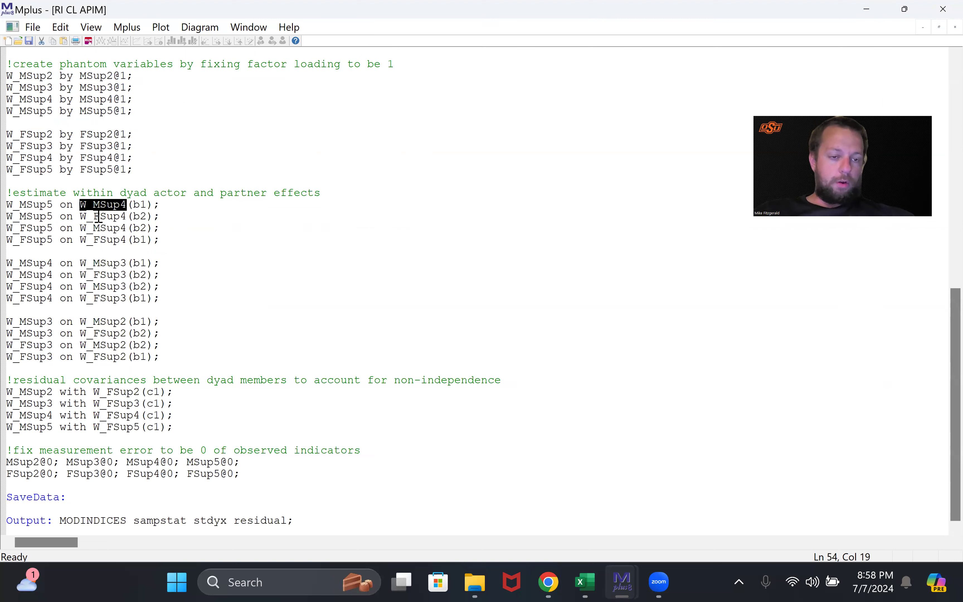
Annotate W_MSup5 on W_MSup4(b1) with the comment "!actor" and W_MSup5 on W_FSup4(b2) with "!partner effect".
left_click_drag(81, 216, 128, 223)
left_click_drag(95, 203, 134, 198)
left_click(177, 204)
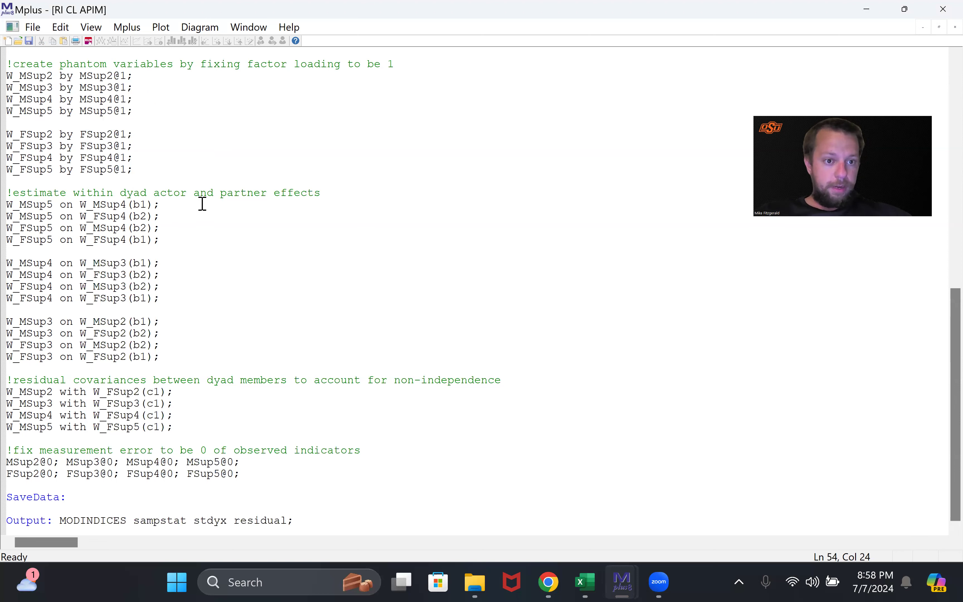
type("!actor")
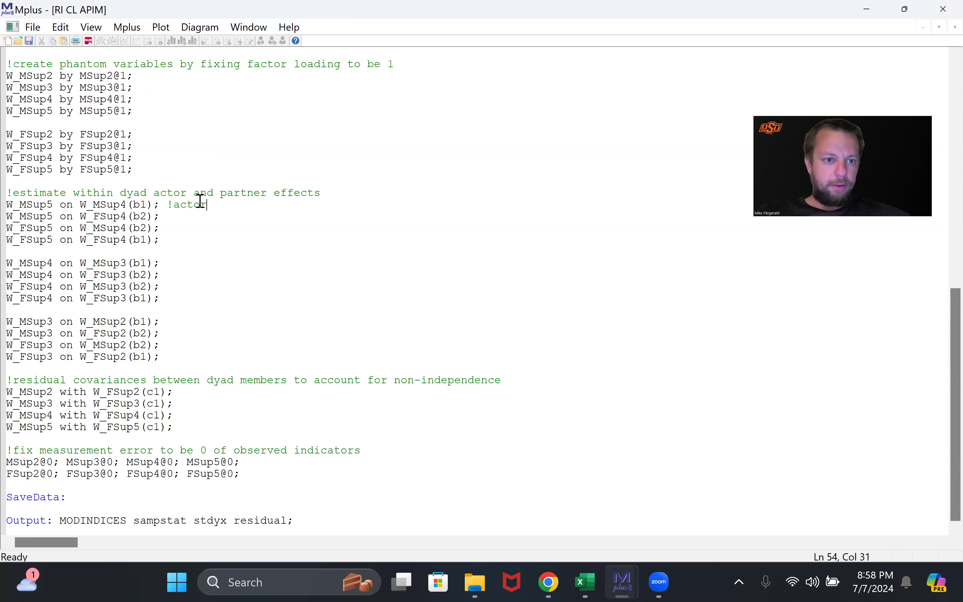
left_click(199, 215)
type("!partner effect")
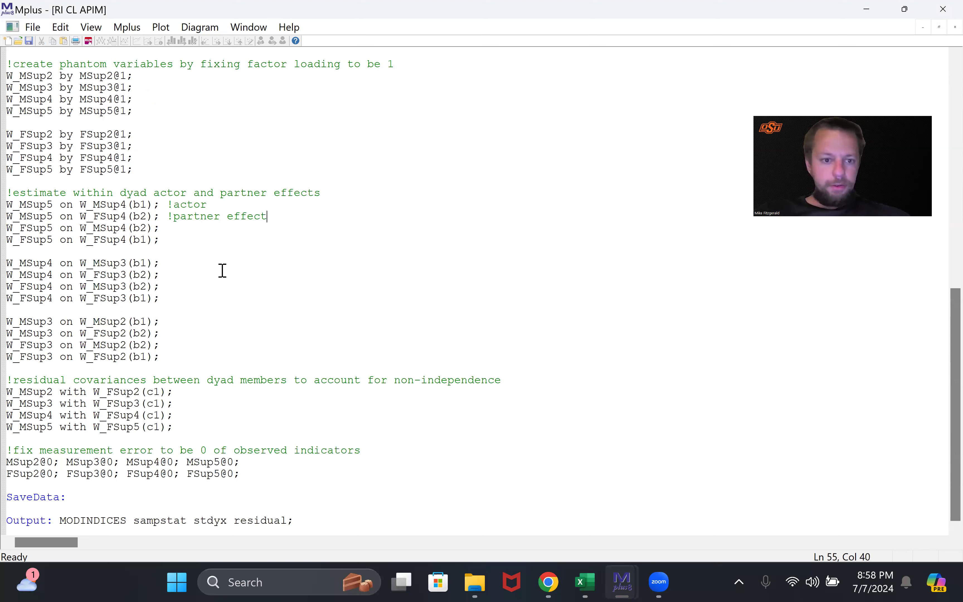
Review the wave 5 within dyad regressions from W_MSup5 on W_MSup4 through W_FSup5 on W_FSup4.
left_click(95, 206)
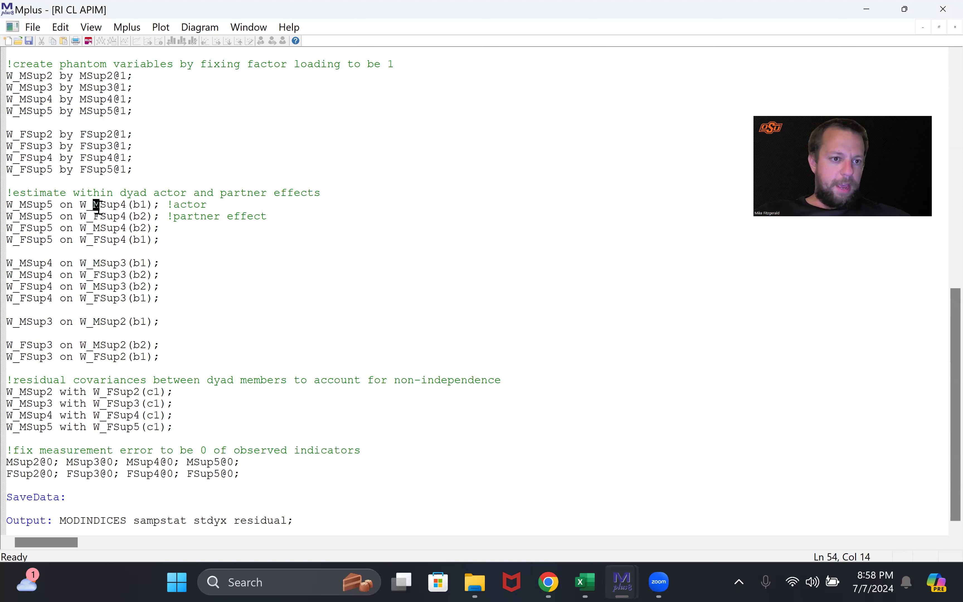
left_click(22, 210, "shift")
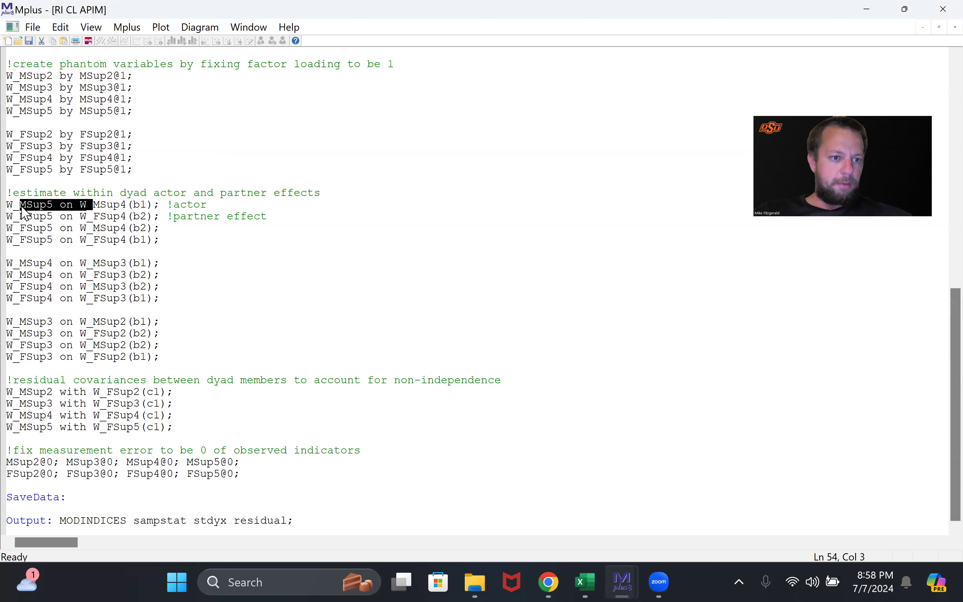
left_click(22, 210)
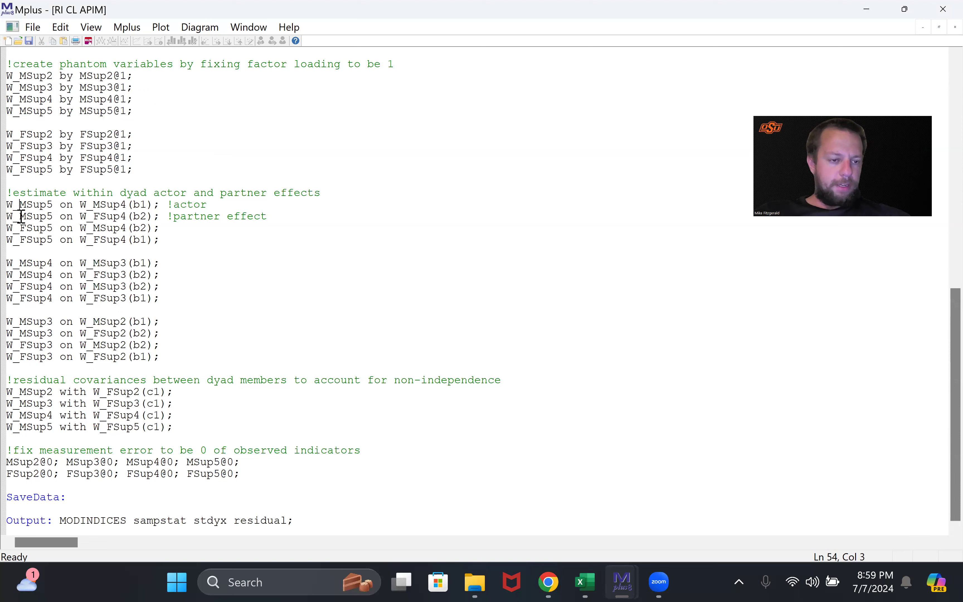
key("Down")
key("Down")
key("Down")
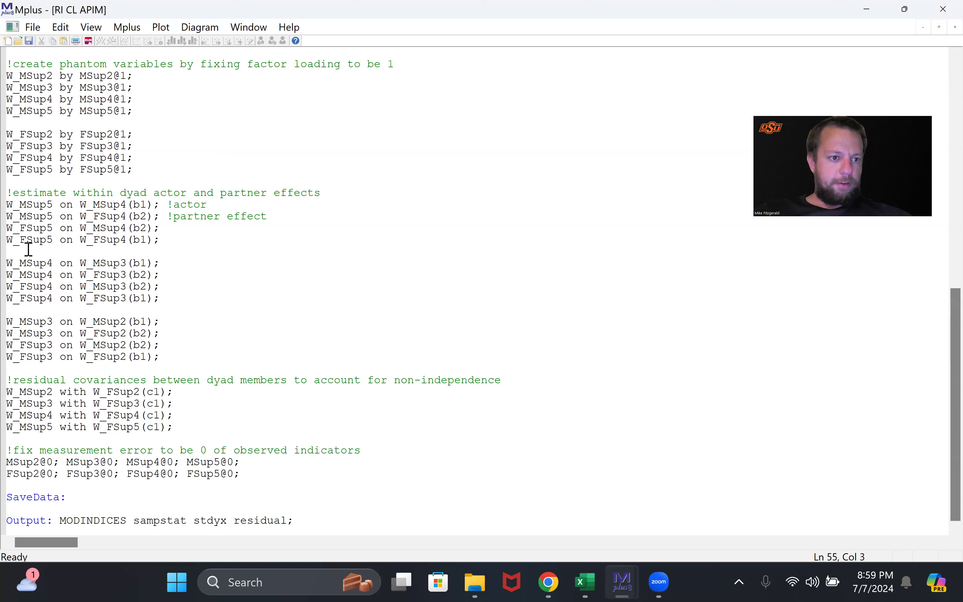
left_click(99, 240)
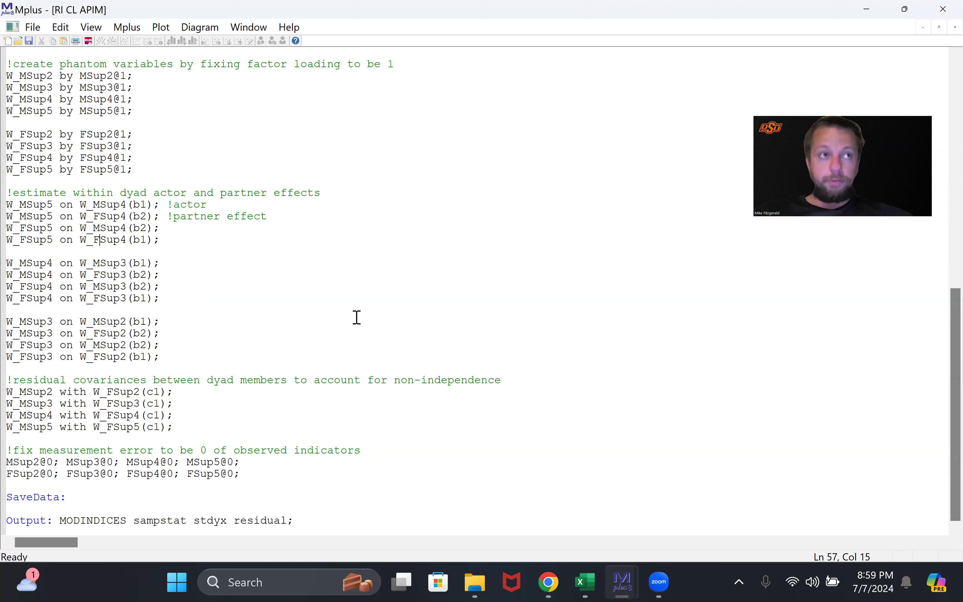
left_click(303, 279)
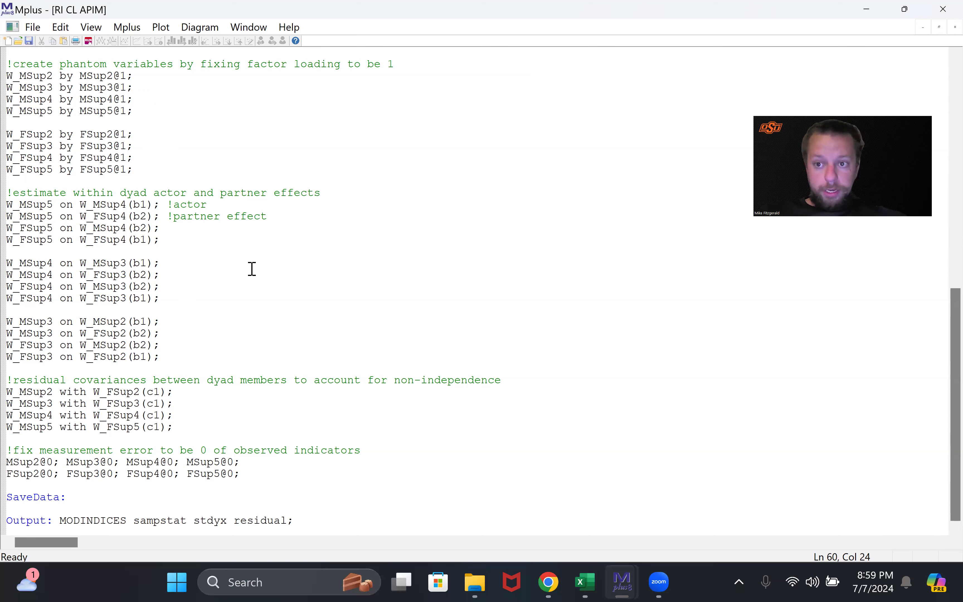
Examine the b1 label on W_MSup5 on W_MSup4 and compare that statement with W_FSup5 on W_FSup4.
left_click_drag(127, 205, 159, 210)
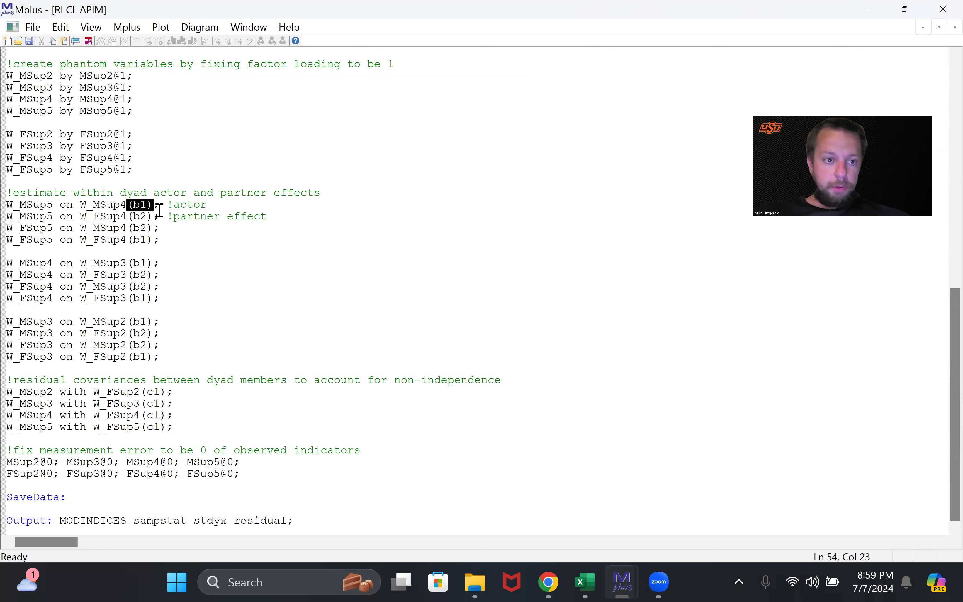
left_click(212, 238)
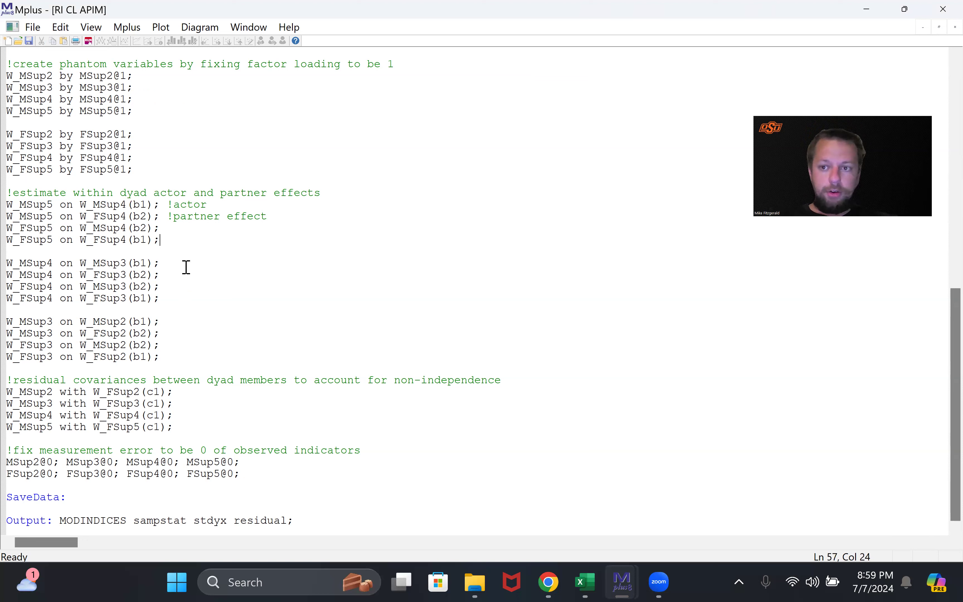
left_click(156, 206)
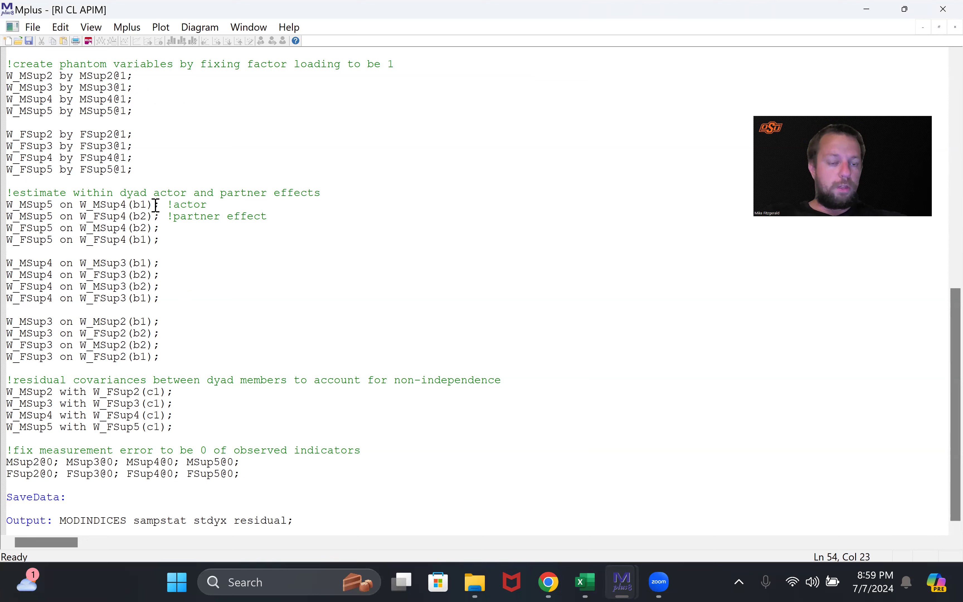
left_click_drag(156, 206, 6, 213)
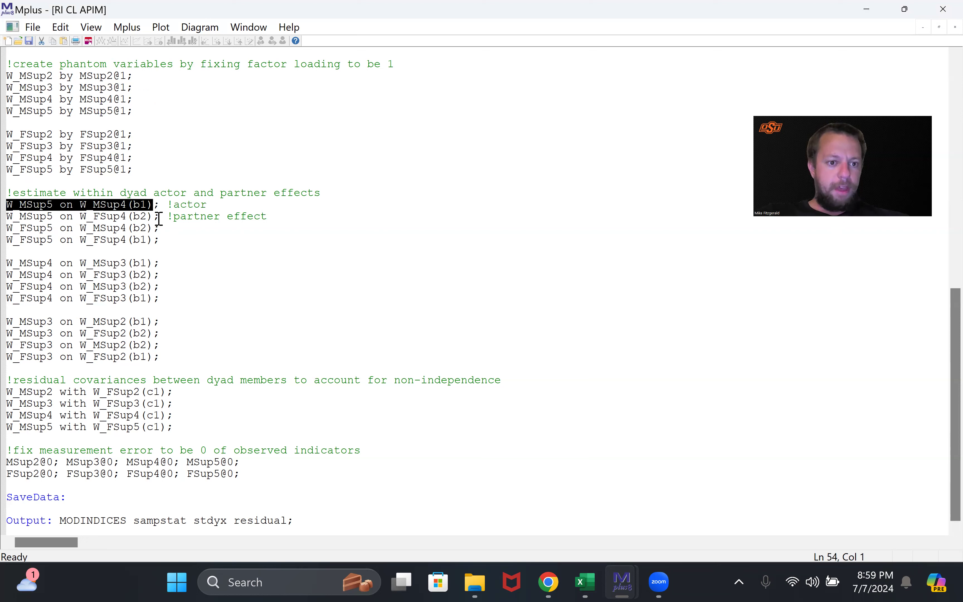
left_click_drag(165, 247, 6, 246)
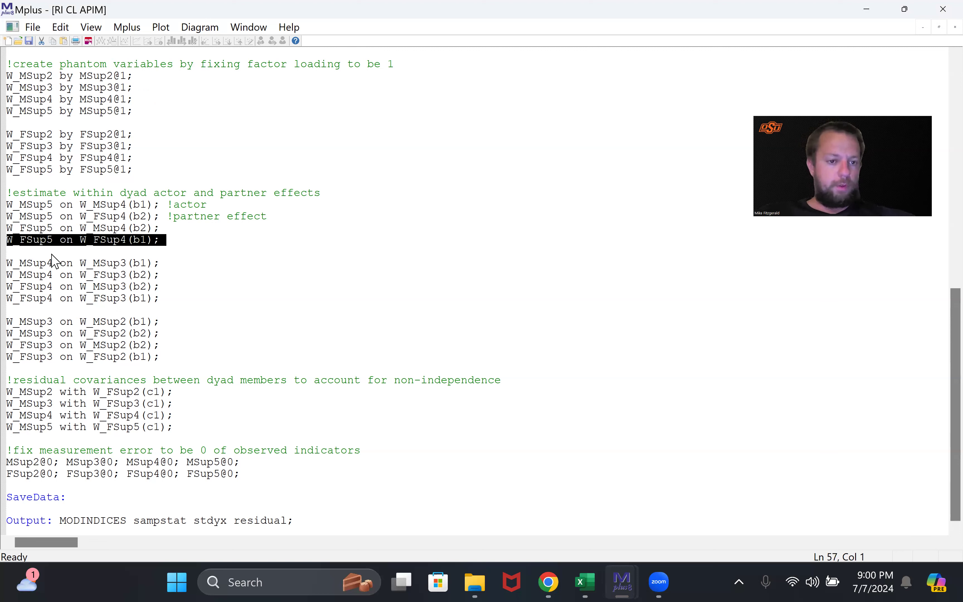
left_click(90, 252)
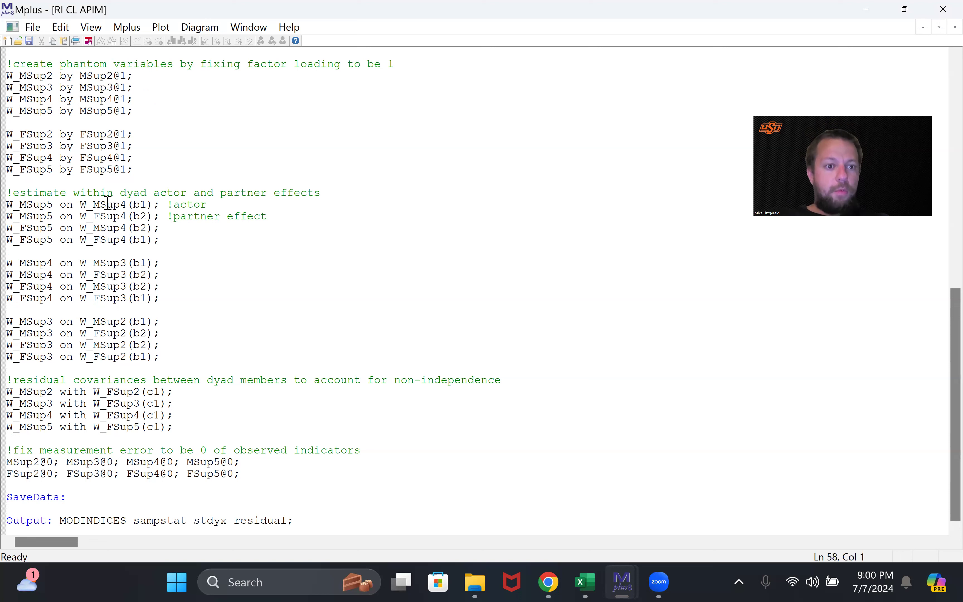
Highlight all four wave 5 regression statements together, then only the b1 label of the first one.
left_click(157, 239)
left_click(94, 228, "shift")
left_click(178, 241)
left_click_drag(160, 241, 2, 211)
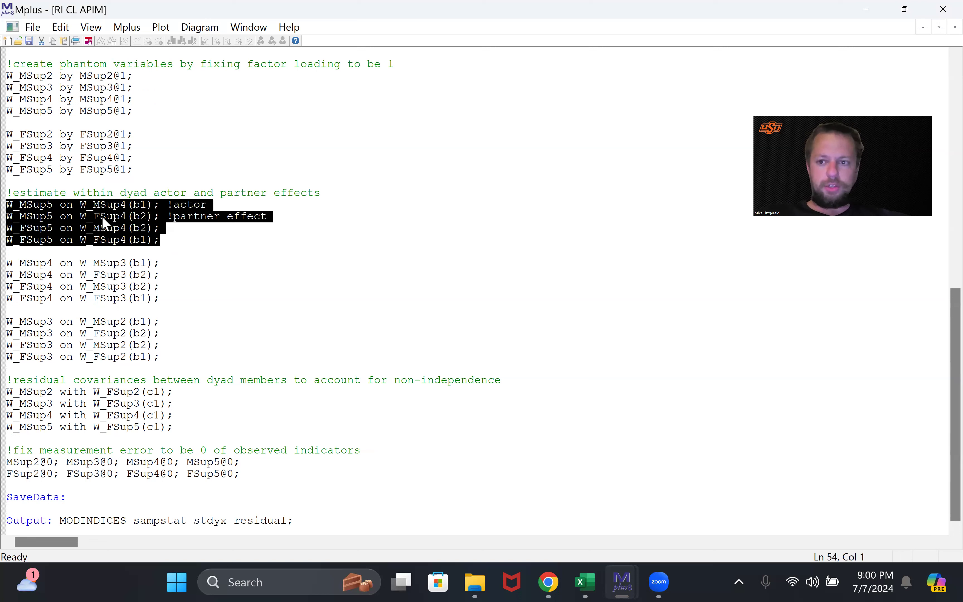
left_click(166, 230)
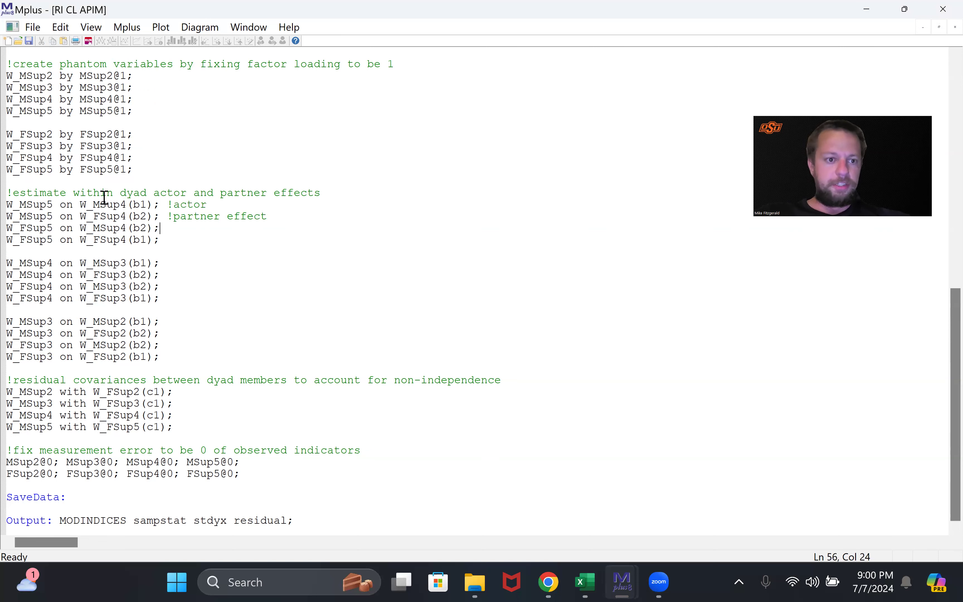
left_click_drag(134, 207, 147, 205)
left_click(143, 205)
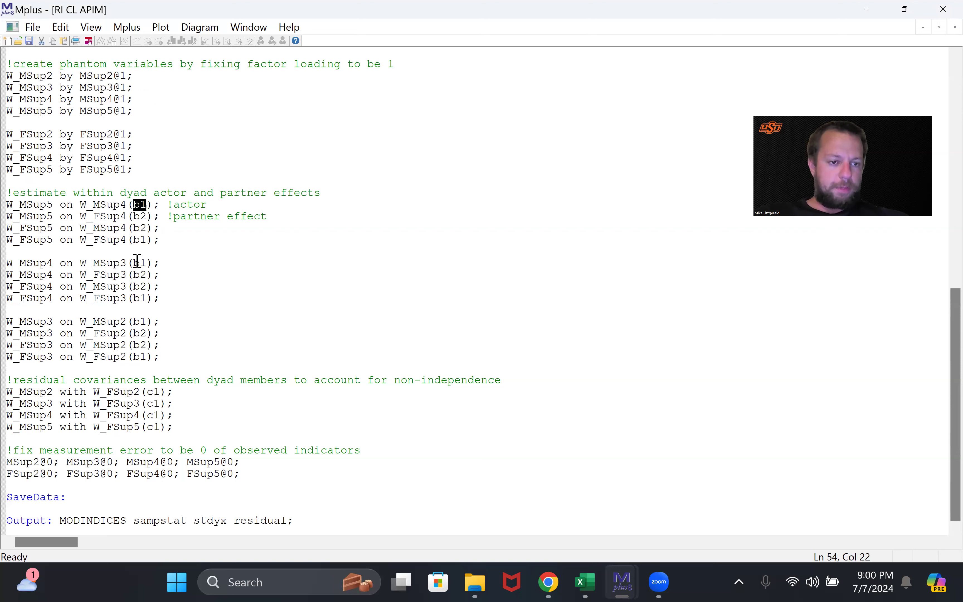
Annotate W_FSup5 on W_FSup4(b1) with the comment "!actor" and W_FSup5 on W_MSup4(b2) with "!partner".
left_click(203, 242)
type("A")
key("BackSpace")
type("!actor")
left_click(194, 225)
type("!p")
key("BackSpace")
type("partn")
key("BackSpace")
key("BackSpace")
type("tner")
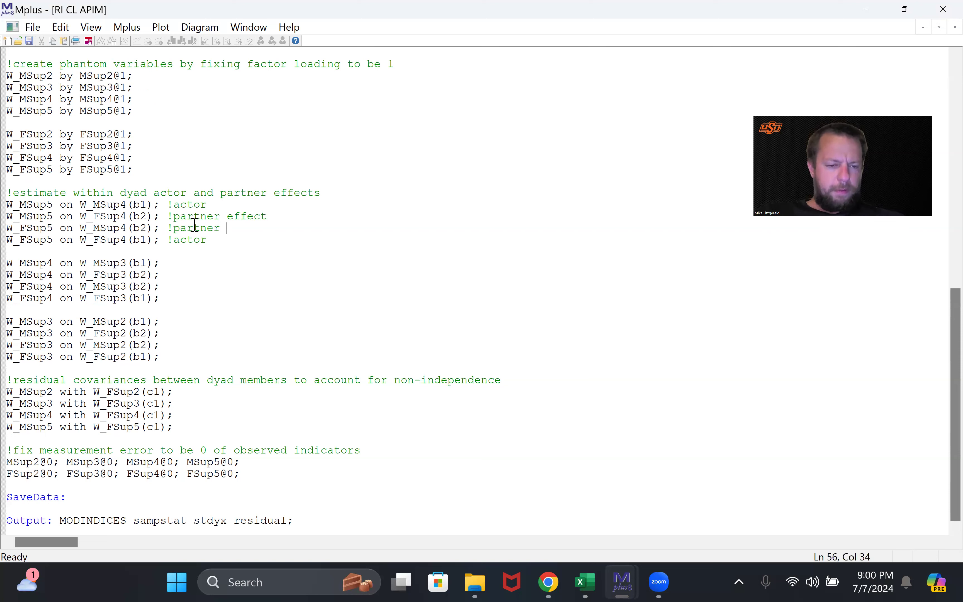
Compare the b1 and b2 equality labels of the commented wave 5 regressions with those in the wave 4 block.
left_click_drag(166, 240, 5, 205)
left_click(154, 240)
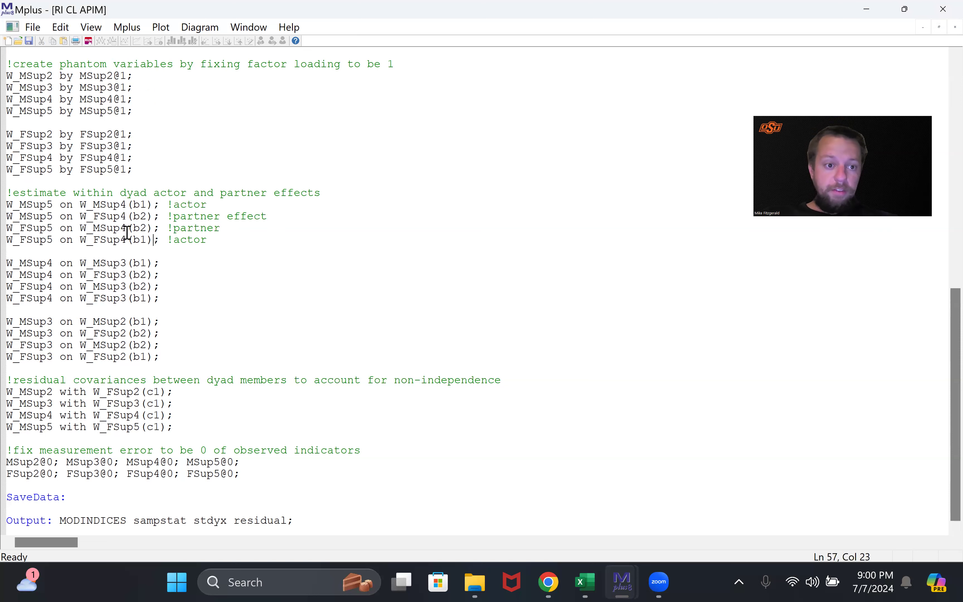
left_click(139, 263)
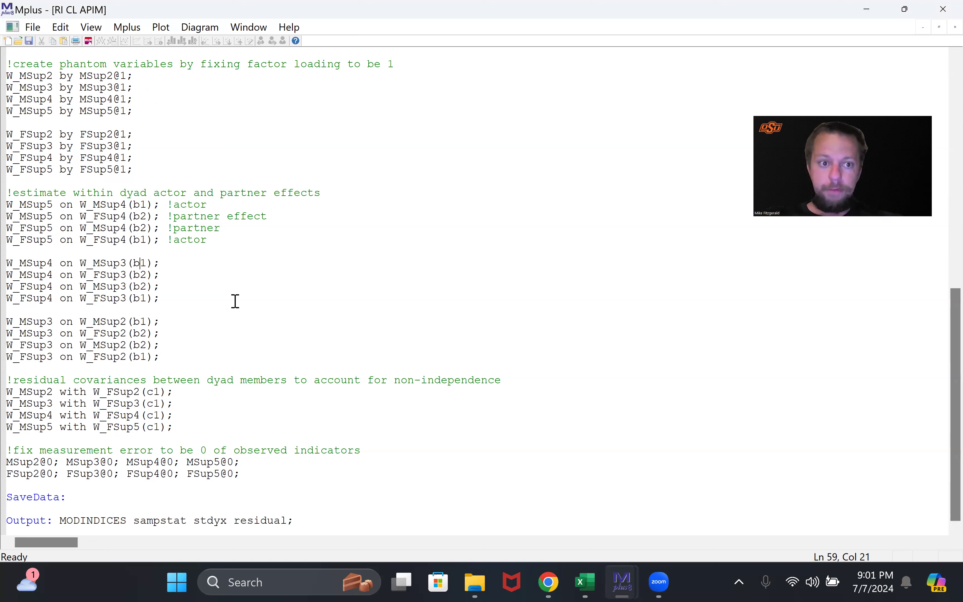
left_click(245, 305)
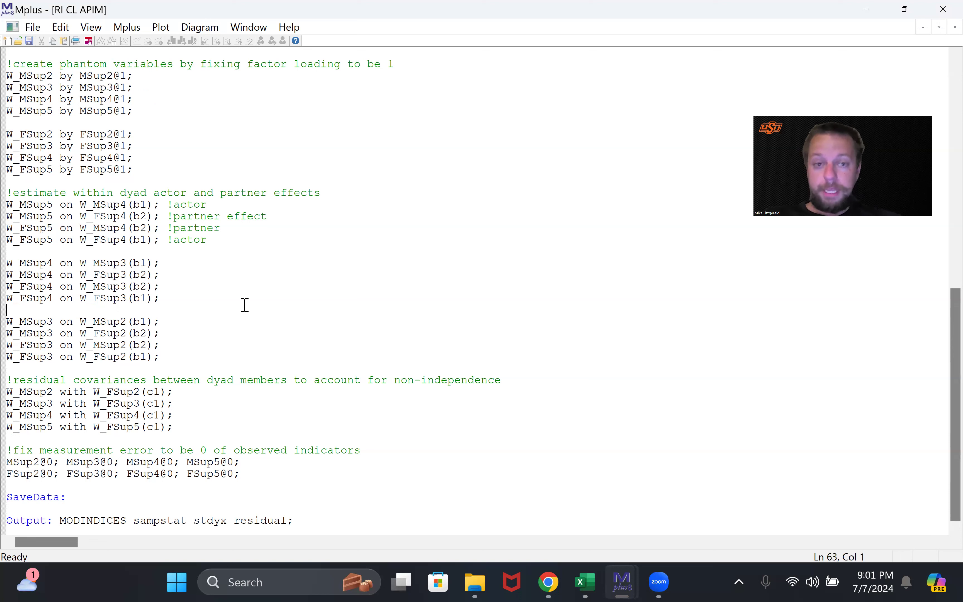
key("Up")
key("Up")
key("Up")
key("Up")
key("Up")
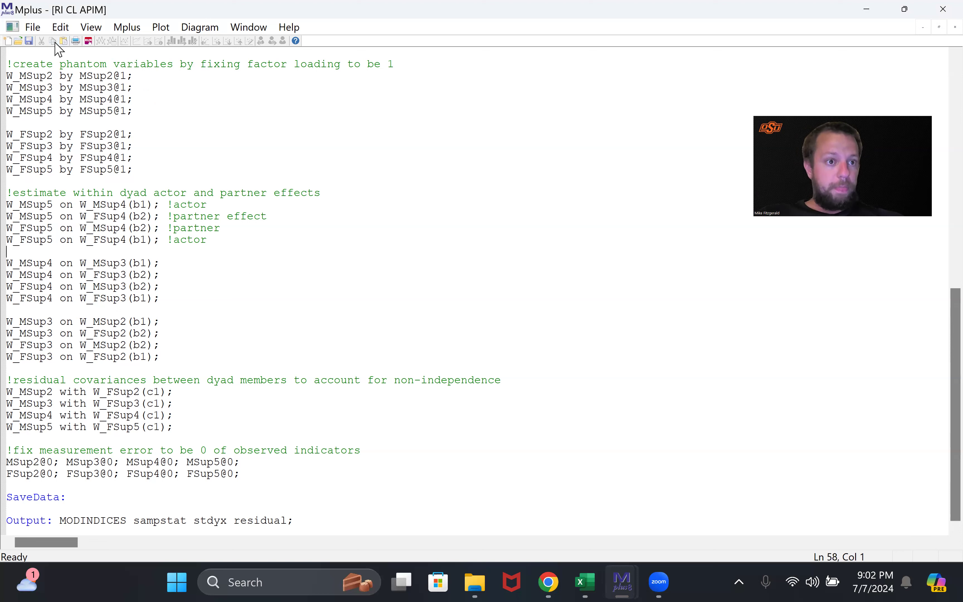
Examine the residual covariances between dyad members as a block, then W_MSup2 with W_FSup2(c1) individually.
left_click_drag(193, 429, 5, 397)
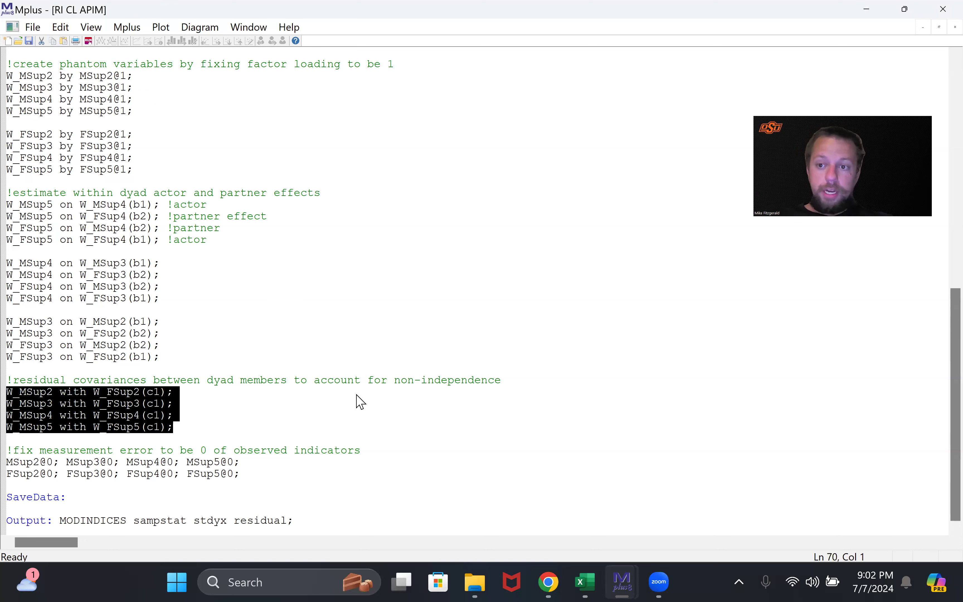
left_click(196, 415)
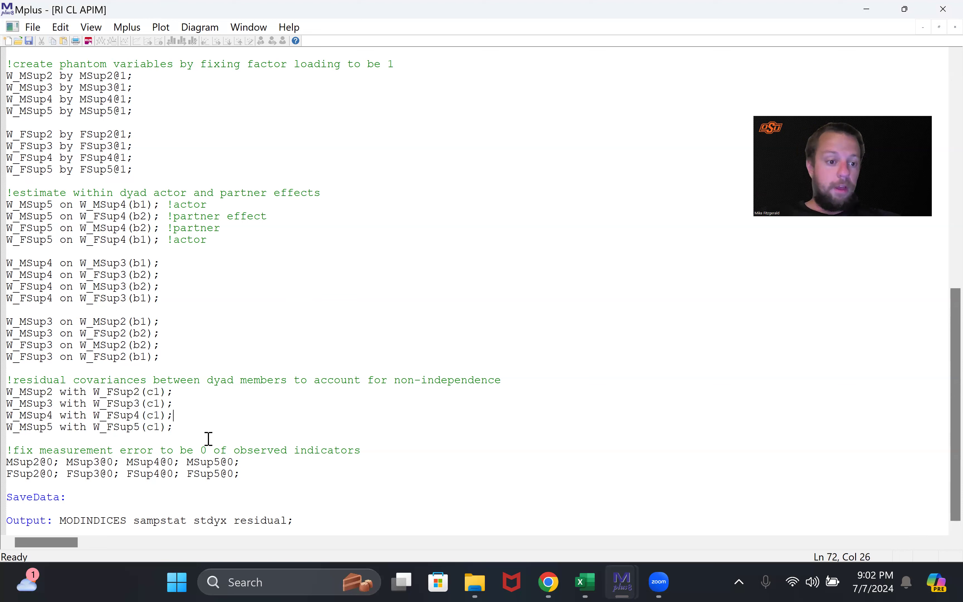
left_click_drag(188, 396, 8, 392)
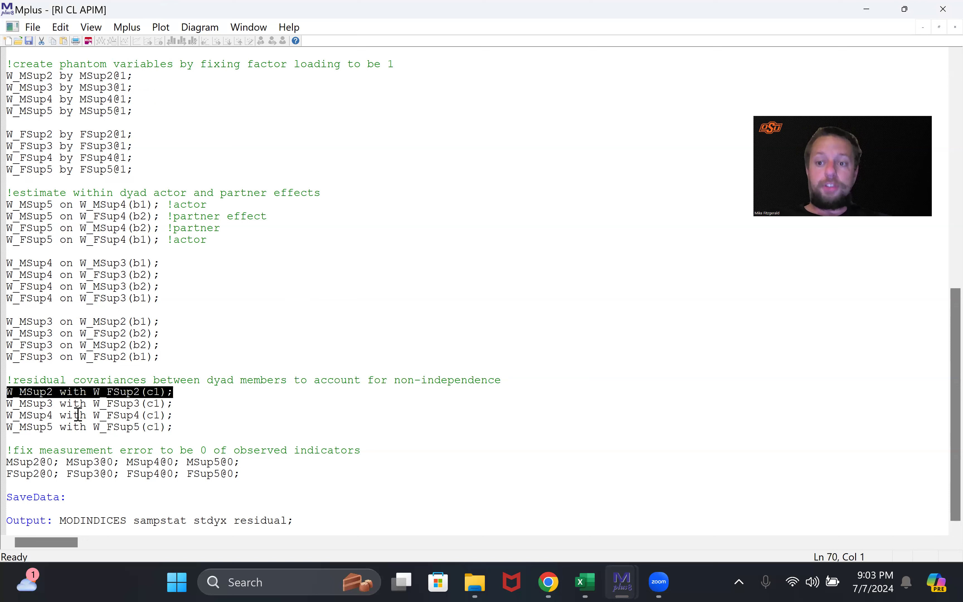
left_click(135, 487)
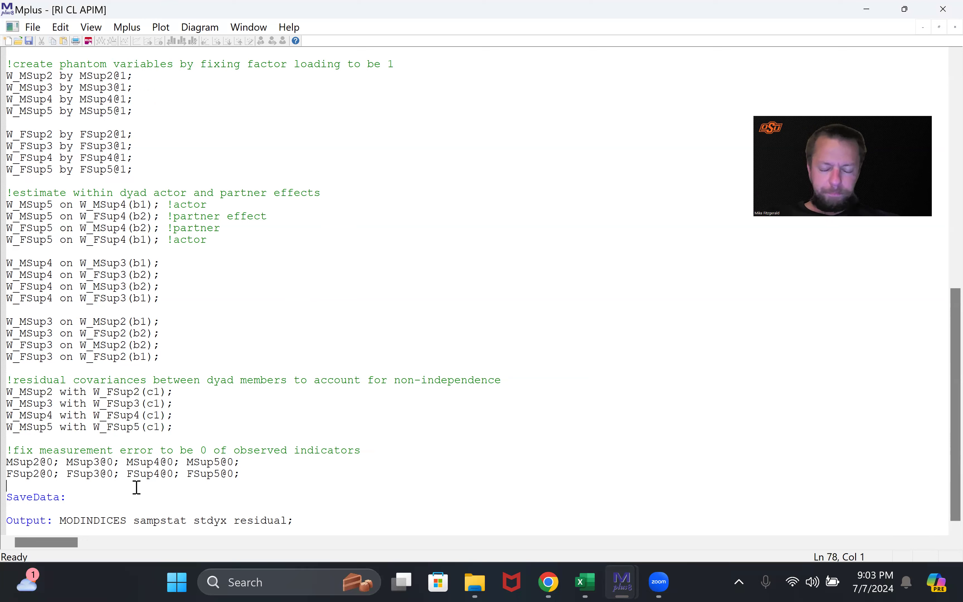
Highlight the within dyad syntax from the phantom variable statements through the residual covariances, then clear the selection.
left_click(132, 432)
left_click_drag(194, 430, 7, 78)
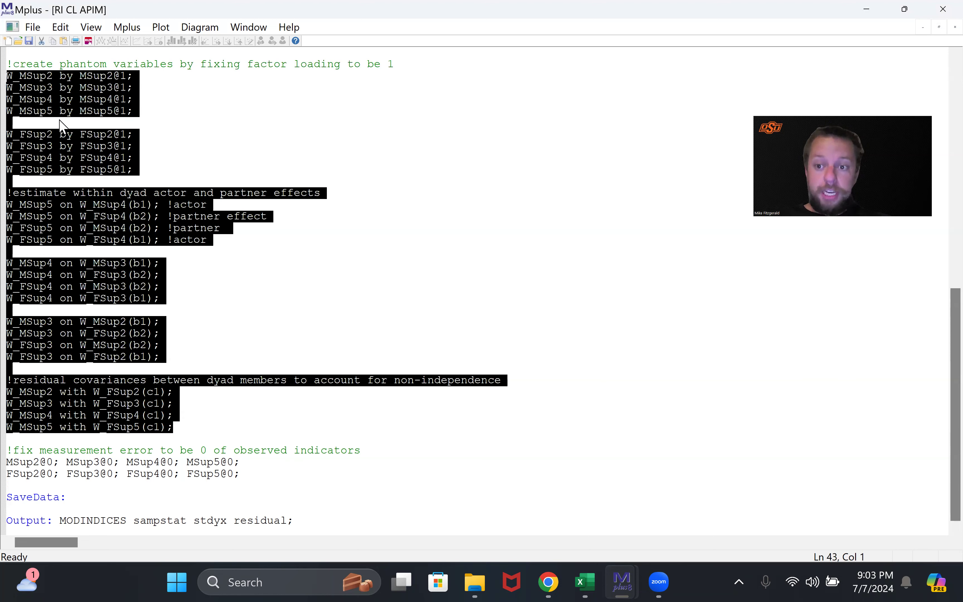
left_click(201, 218)
Examine the MSup and FSup statements fixing measurement error to 0 alongside the within dyad actor and partner regressions.
left_click_drag(273, 475, 4, 463)
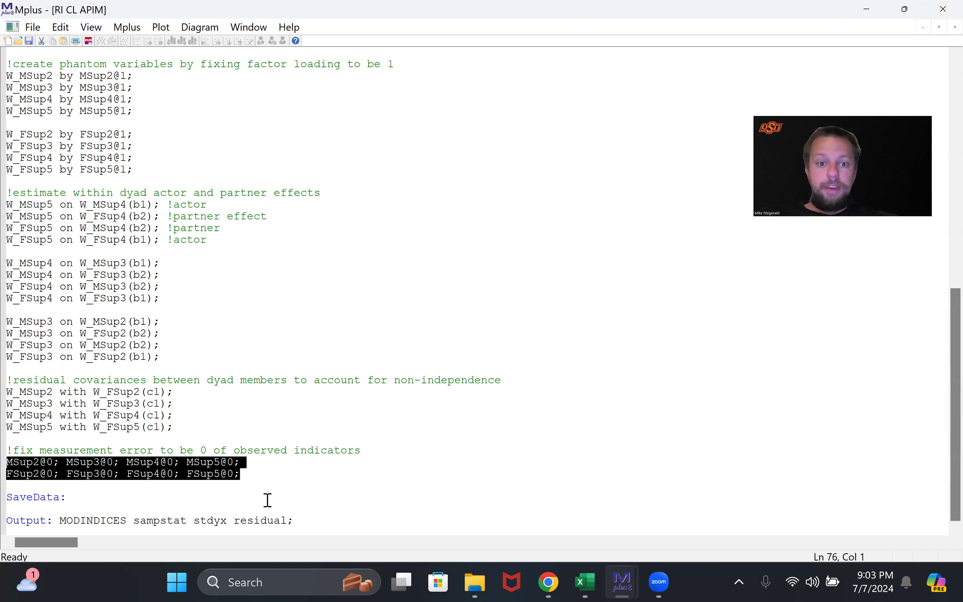
left_click(149, 474)
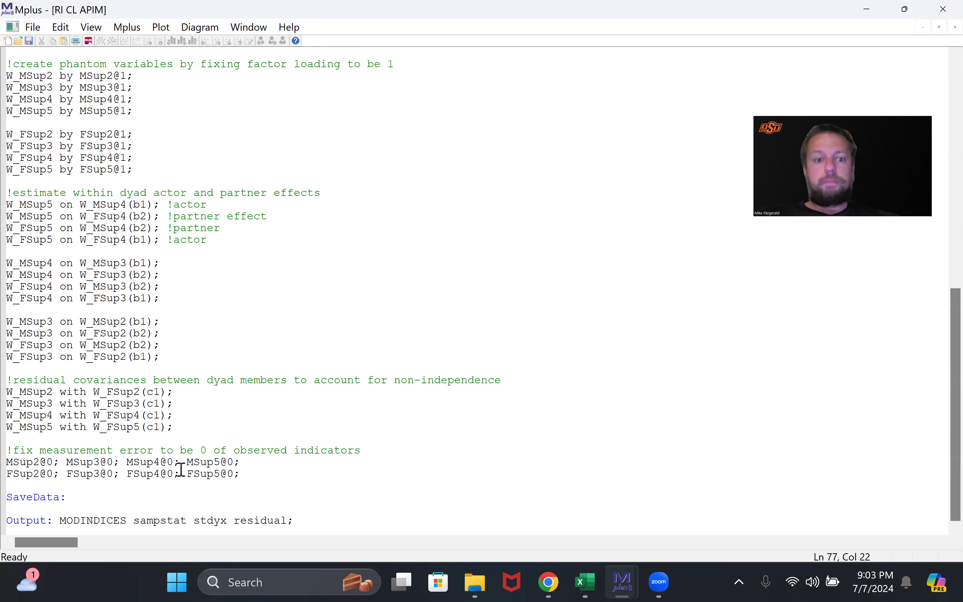
left_click_drag(250, 472, 13, 463)
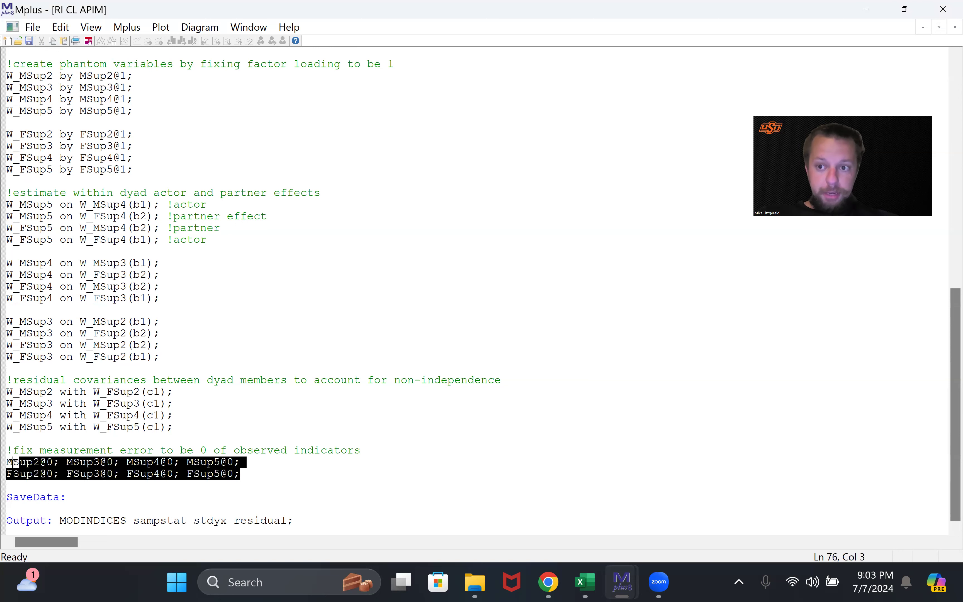
left_click_drag(175, 357, 5, 206)
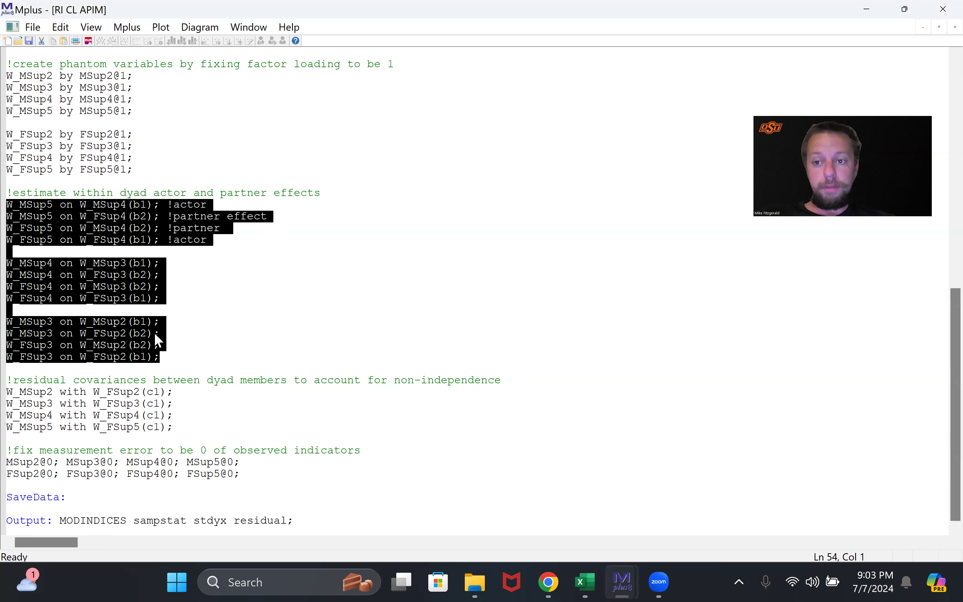
left_click(182, 349)
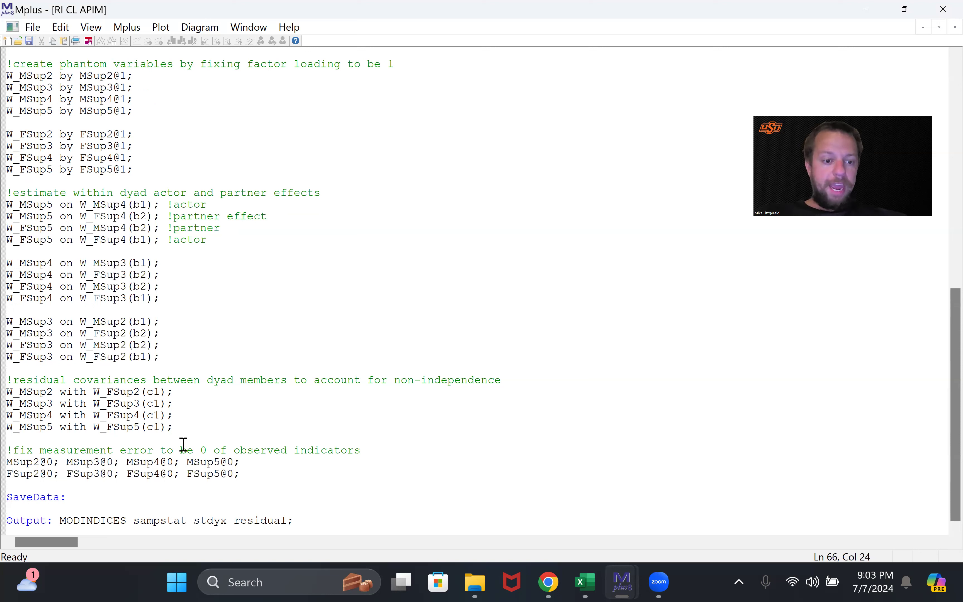
Return to the two lines fixing measurement error to 0 and single out MSup2@0.
left_click_drag(250, 475, 6, 463)
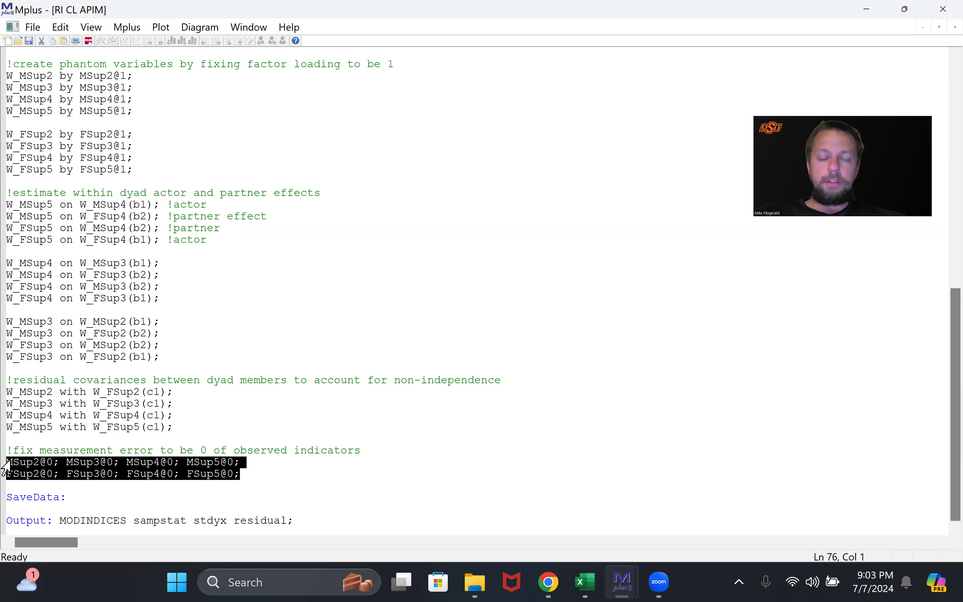
left_click(39, 477)
left_click_drag(62, 461, 8, 467)
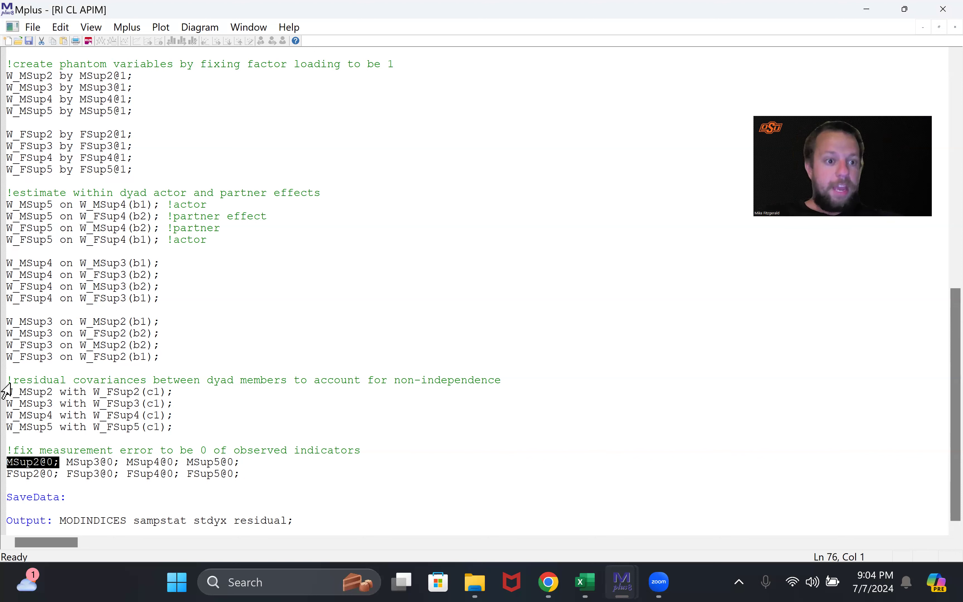
Examine the W_MSup4 regressions on W_MSup3(b1) and W_FSup3(b2), then the MSup and FSup lines fixing measurement error to 0.
left_click_drag(173, 275, 6, 263)
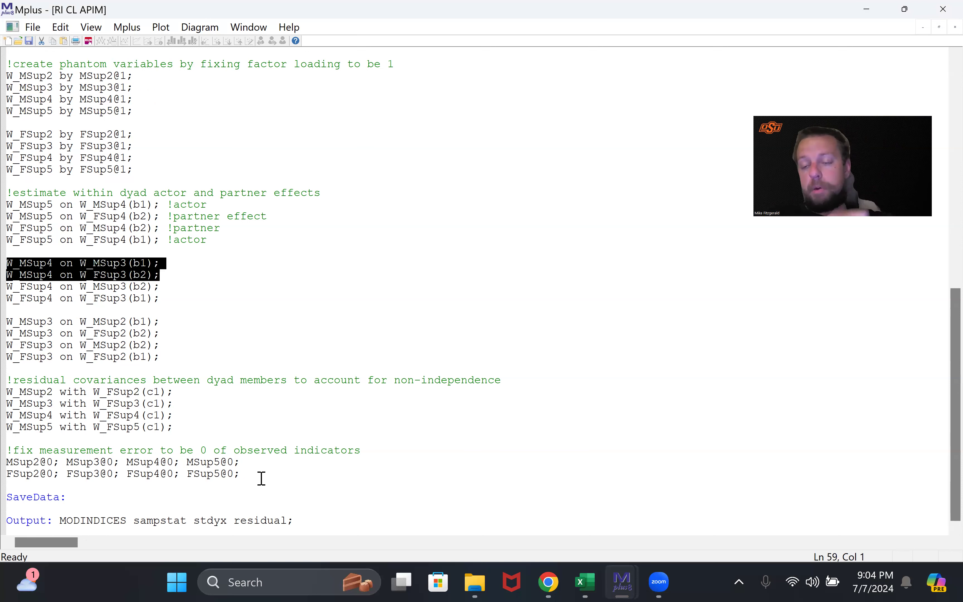
left_click_drag(262, 478, 5, 465)
left_click(110, 478)
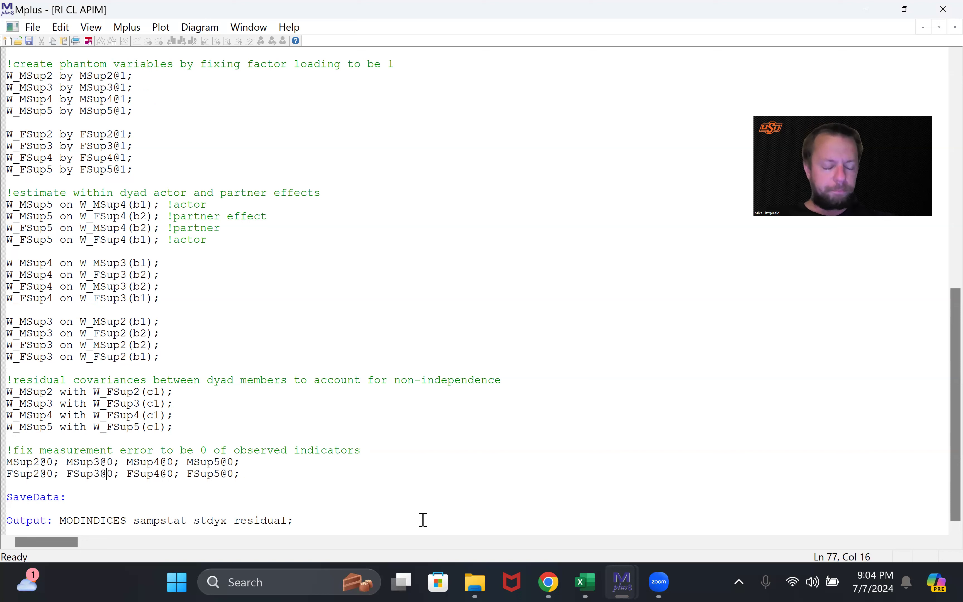
Clear the focus from the measurement error lines and save the RI CL APIM input file.
left_click(377, 502)
left_click(30, 41)
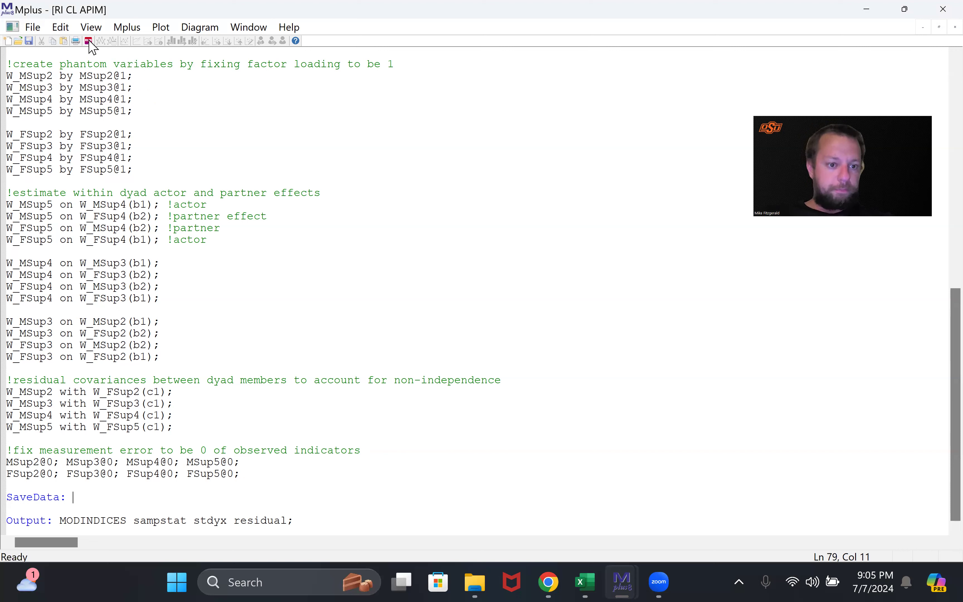
Review the requested Output options and add tech1 after residual, before the closing semicolon.
left_click_drag(307, 521, 61, 533)
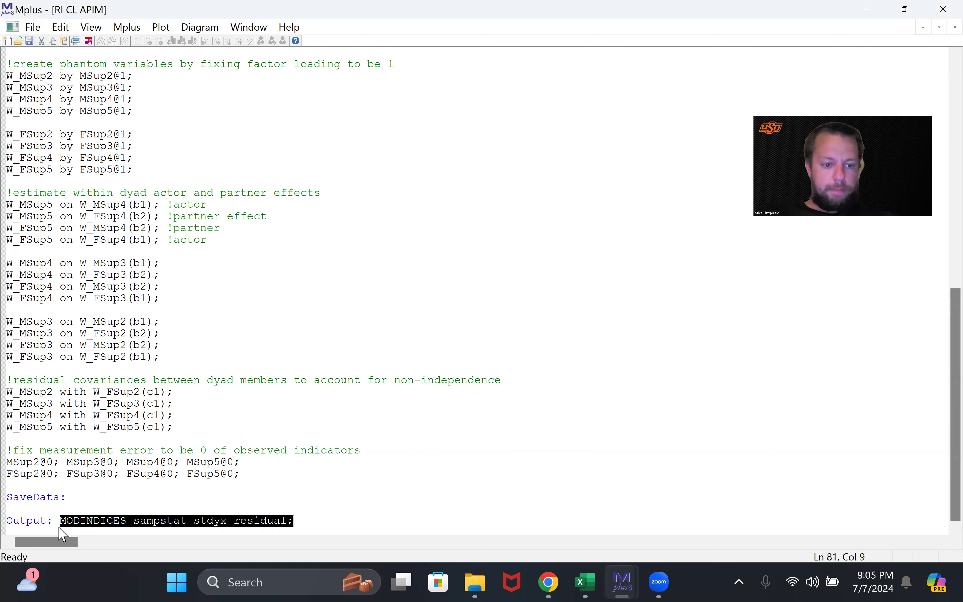
left_click(294, 284)
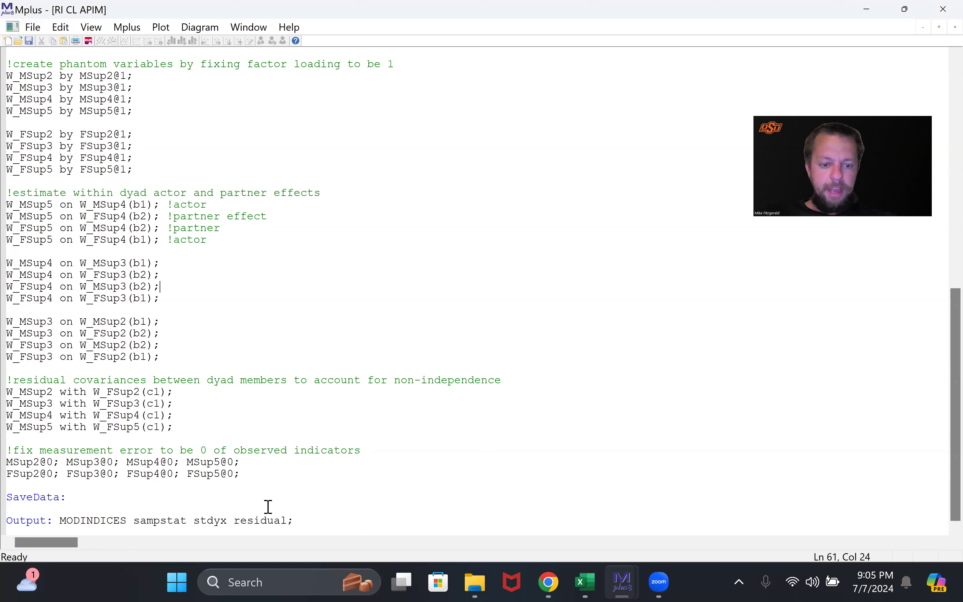
left_click(287, 520)
type("tech")
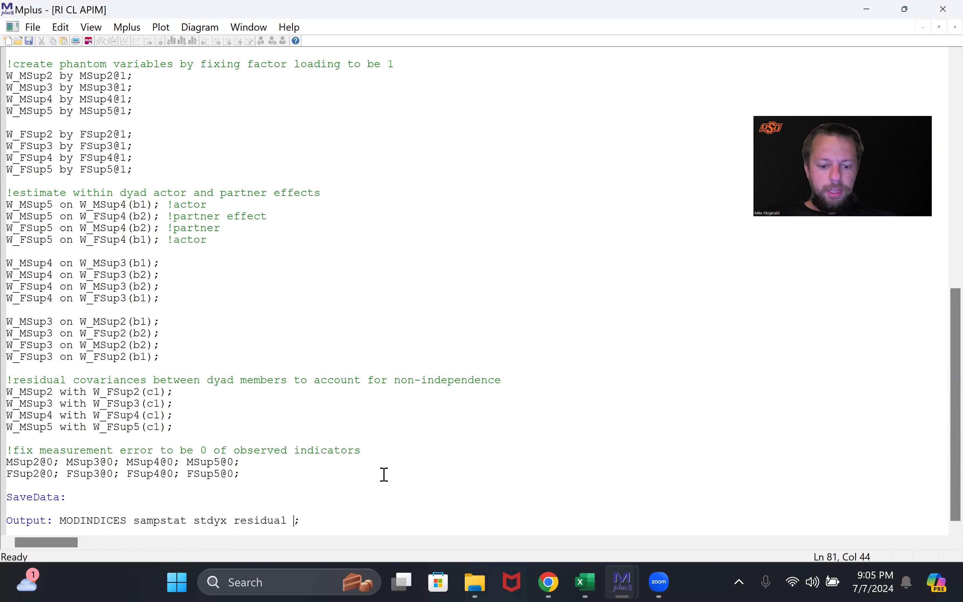
type("1")
key("BackSpace")
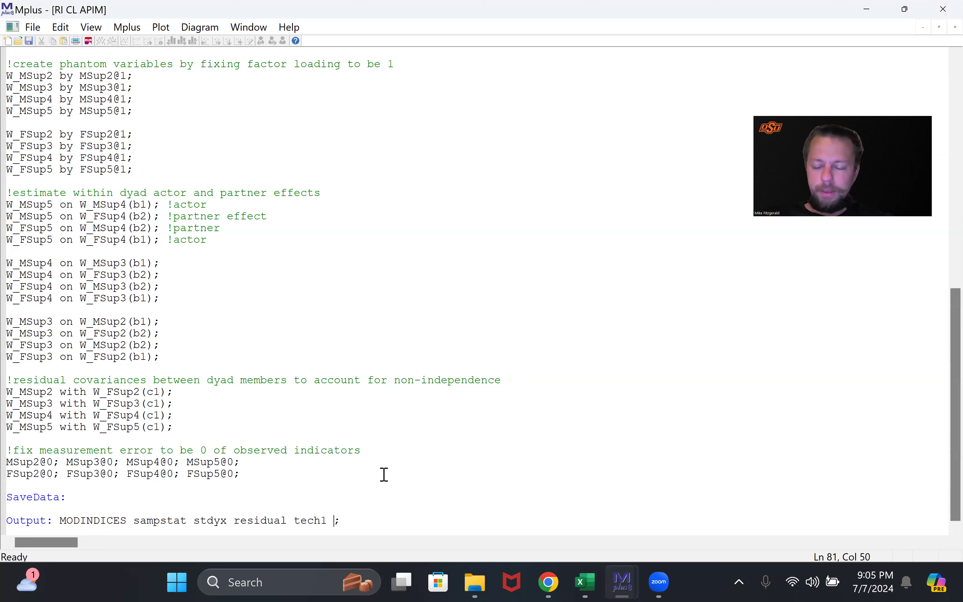
Remove the extra space after tech1 in the Output command and run the RI CL APIM model, saving the changes.
key("BackSpace")
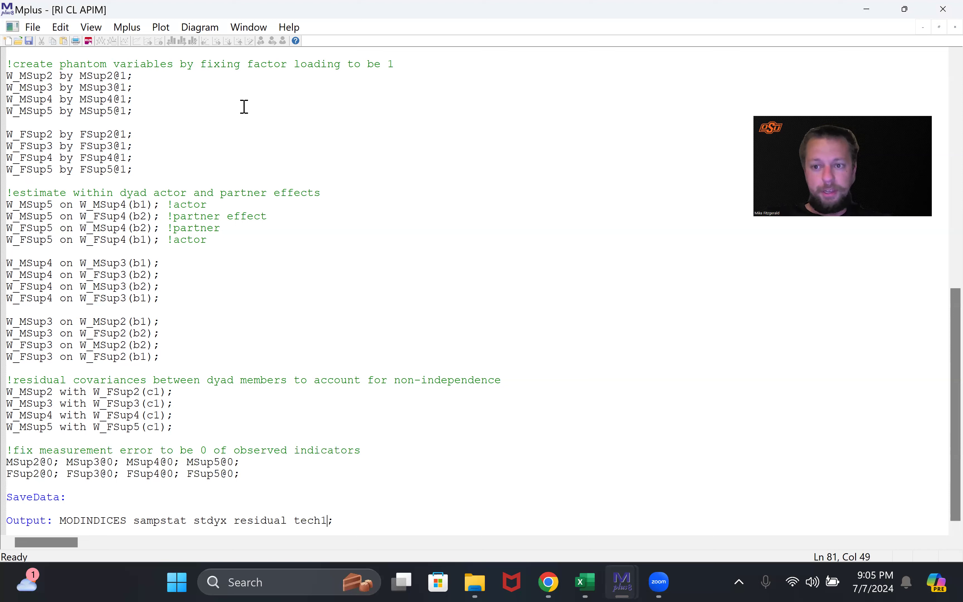
left_click(88, 41)
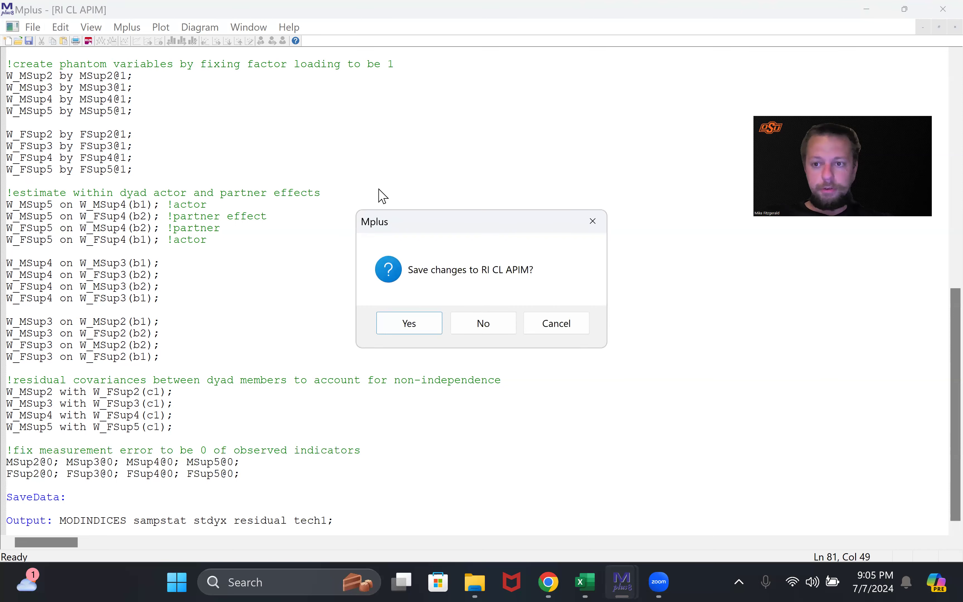
left_click(410, 323)
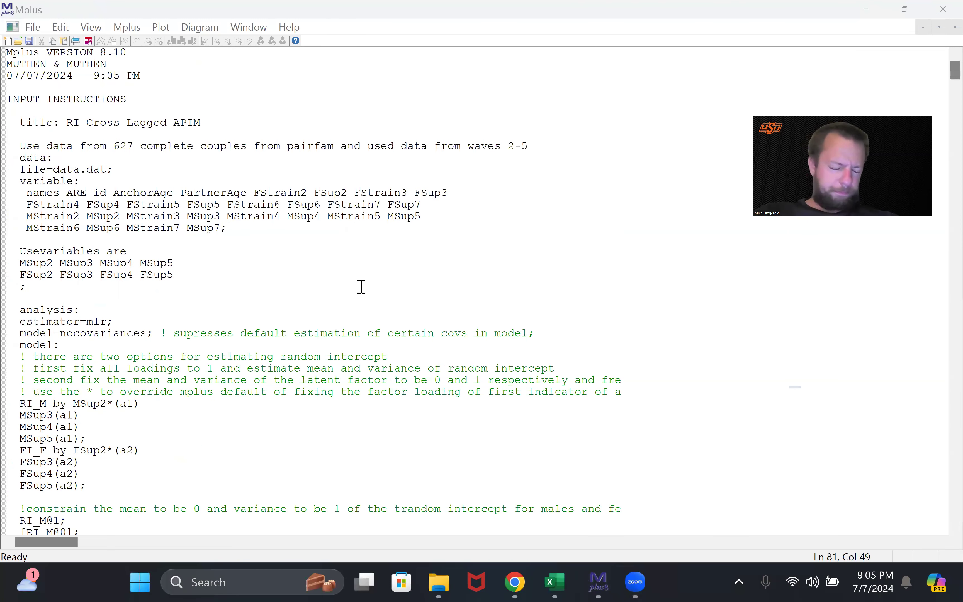
Examine the input-line warnings listed after the input instructions in the RI CL APIM output.
scroll(362, 287, "down", 16)
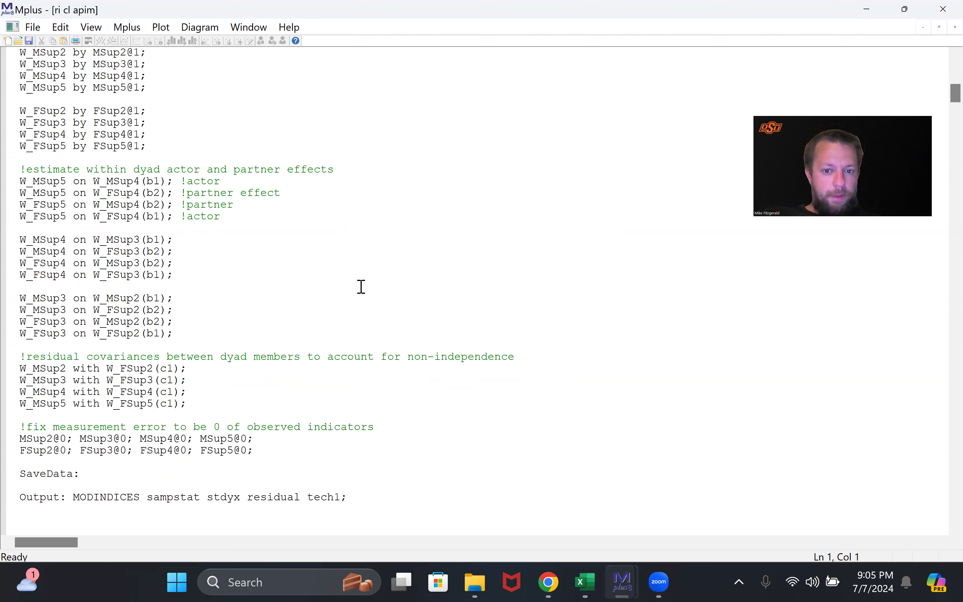
scroll(361, 287, "down", 14)
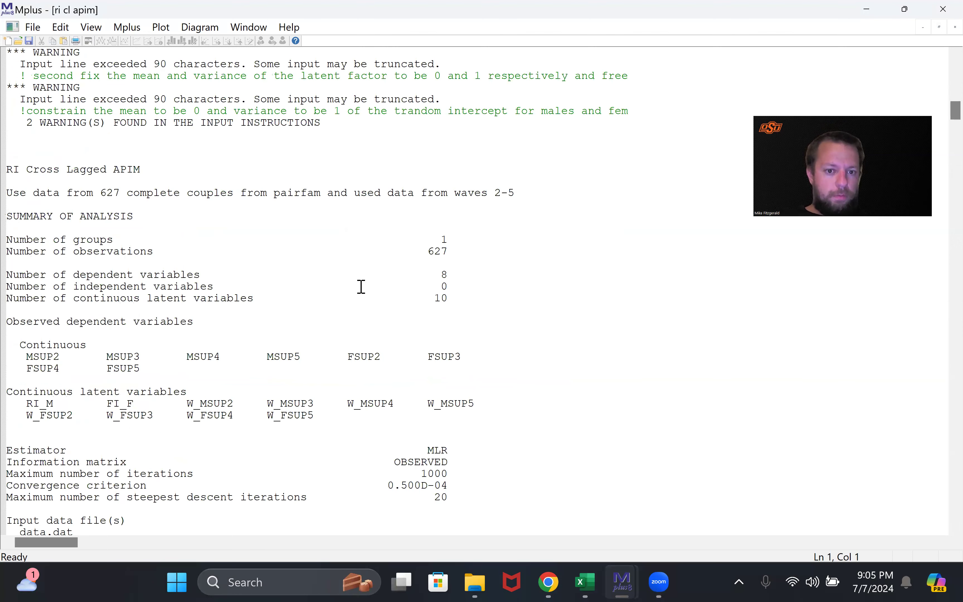
scroll(361, 286, "up", 4)
scroll(361, 287, "up", 2)
left_click_drag(8, 263, 370, 323)
left_click_drag(440, 362, 440, 361)
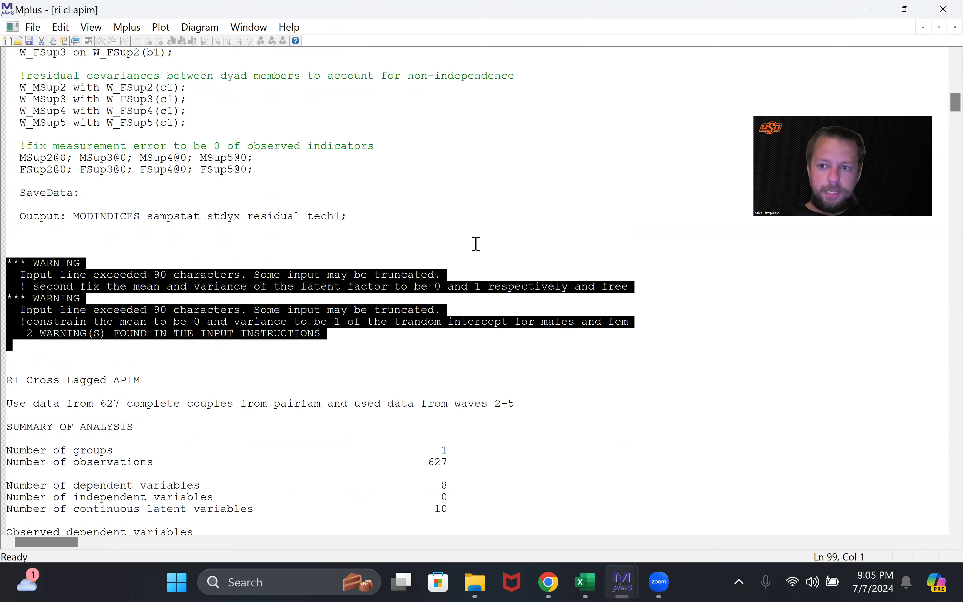
left_click(498, 307)
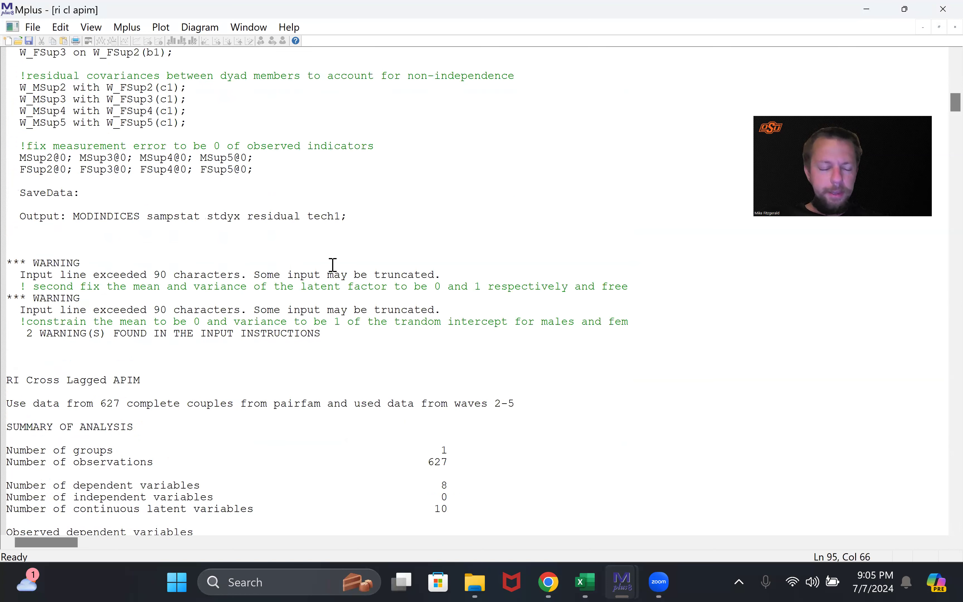
left_click_drag(21, 294, 632, 286)
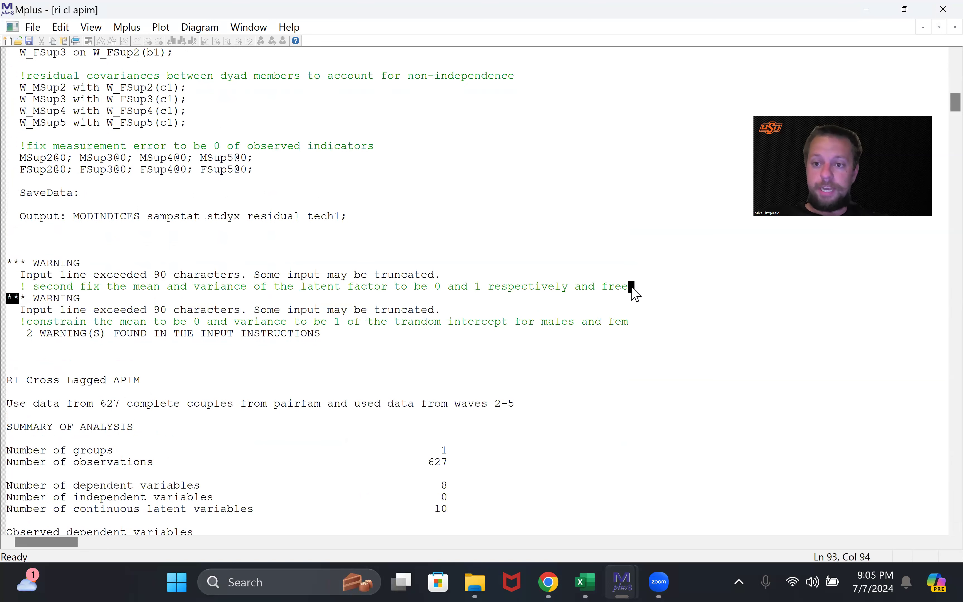
left_click(635, 287)
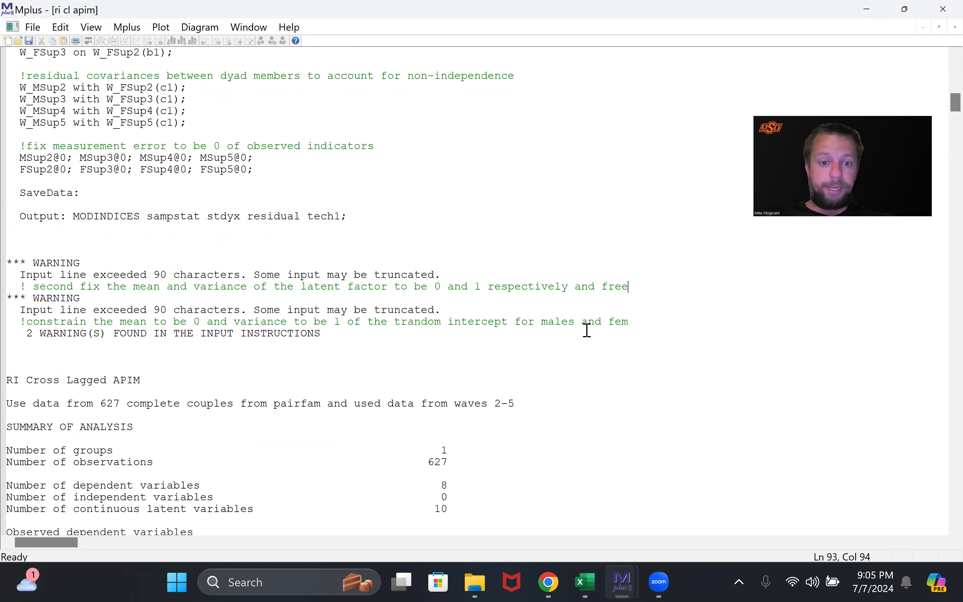
Review the sample statistics and the univariate descriptive statistics table for the MSup and FSup variables.
scroll(470, 351, "down", 10)
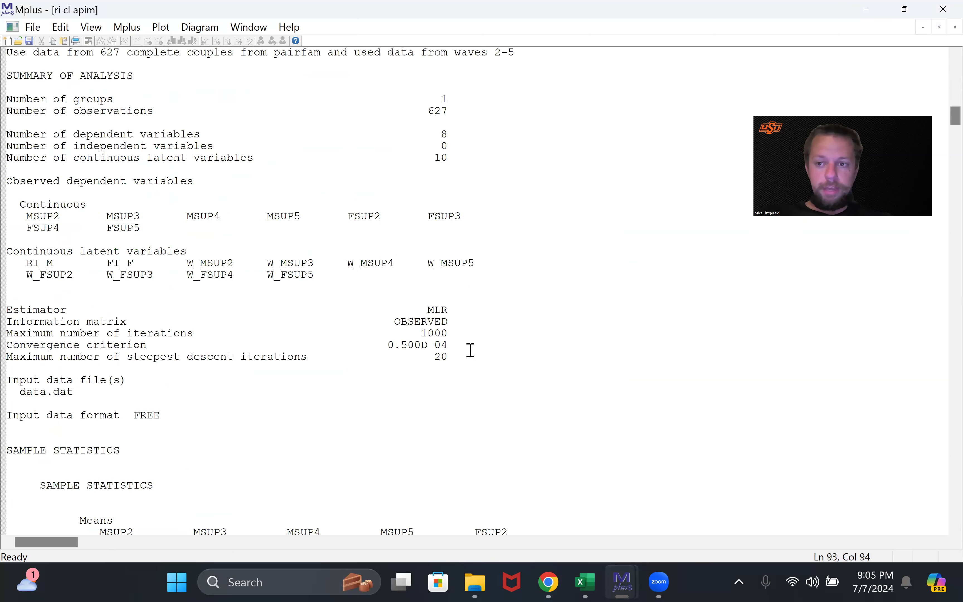
scroll(471, 351, "down", 20)
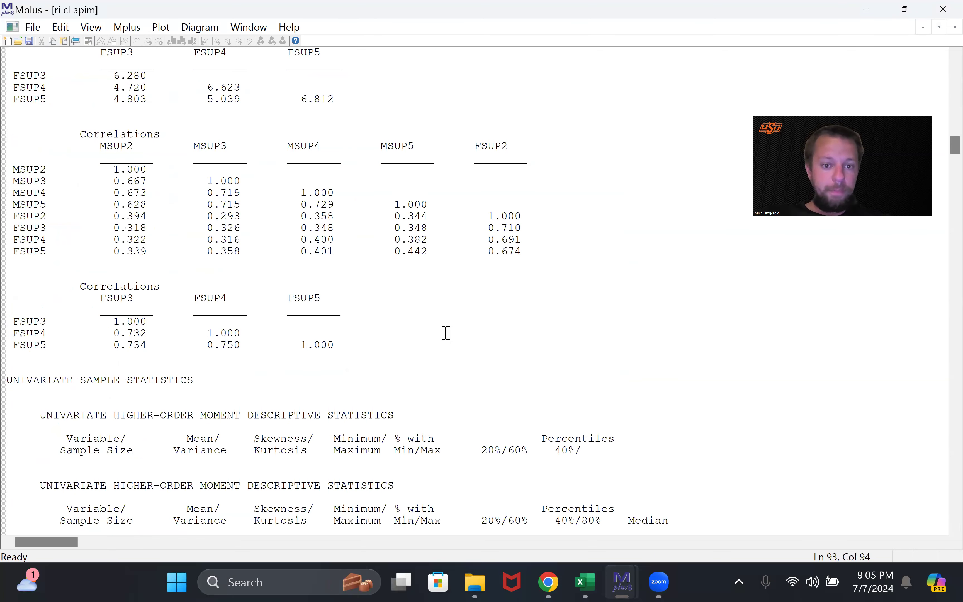
scroll(446, 332, "down", 13)
scroll(40, 229, "up", 5)
left_click_drag(40, 228, 675, 458)
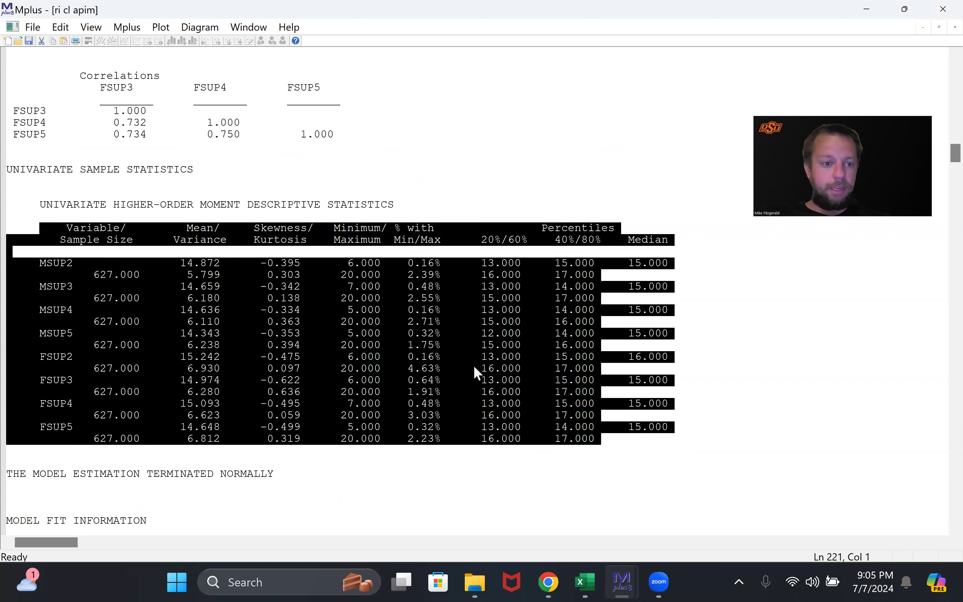
left_click(481, 373)
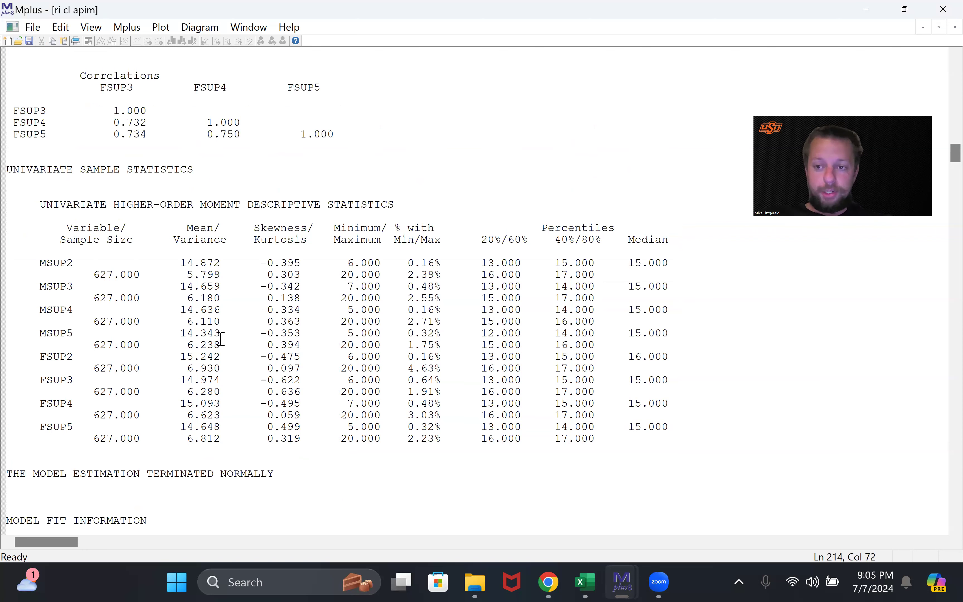
left_click_drag(49, 265, 492, 393)
Examine the model fit information for the RI CL APIM model, including the information criteria and chi-square test.
scroll(494, 398, "down", 8)
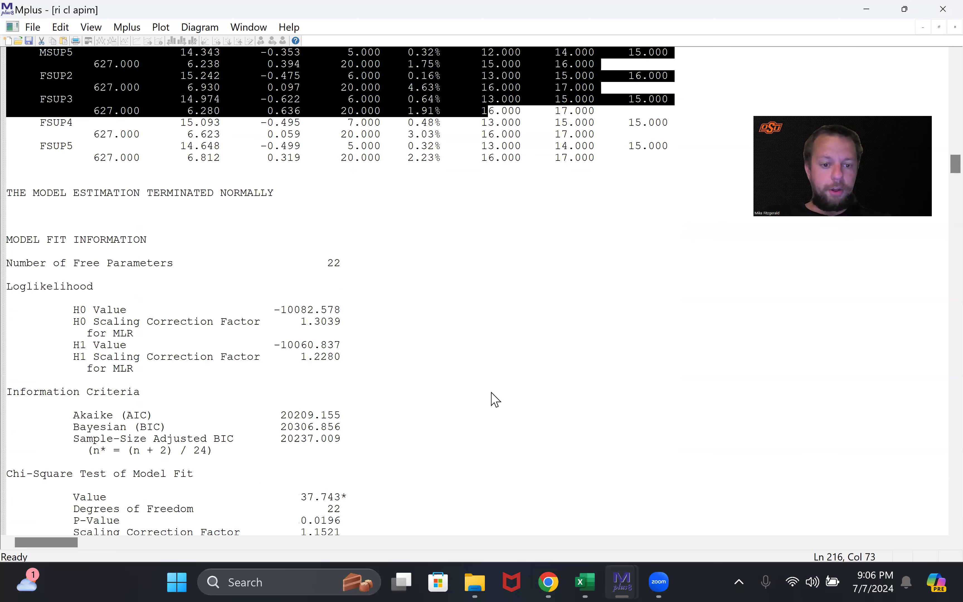
scroll(494, 399, "down", 2)
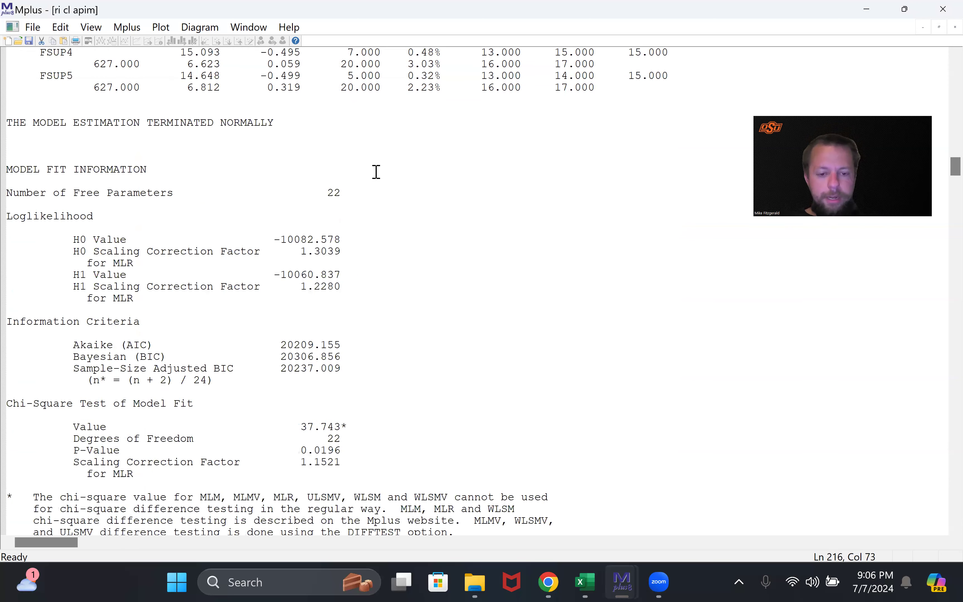
left_click(409, 370)
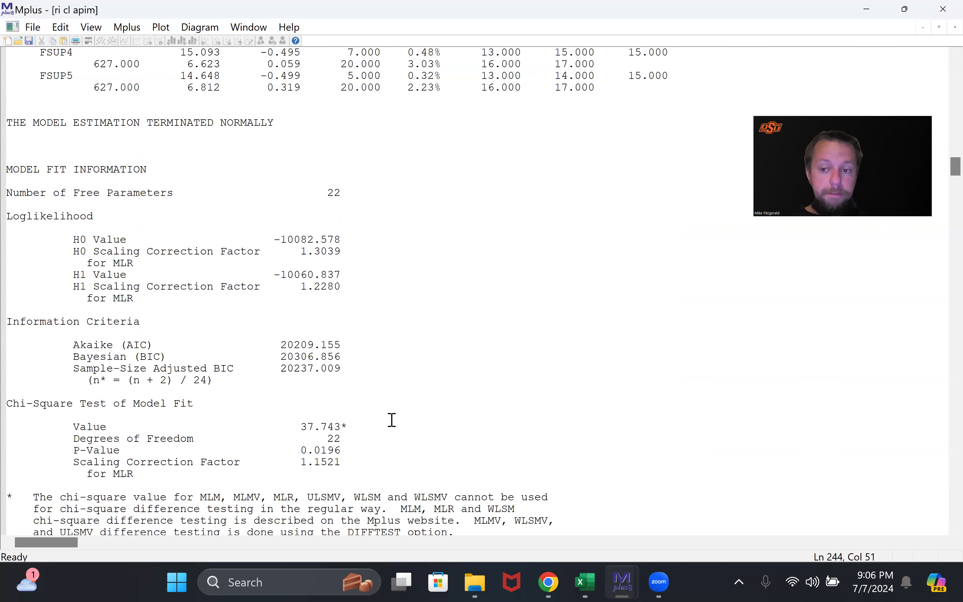
Review the model fit in the cl apim output window and close that output without saving changes.
mouse_move(627, 576)
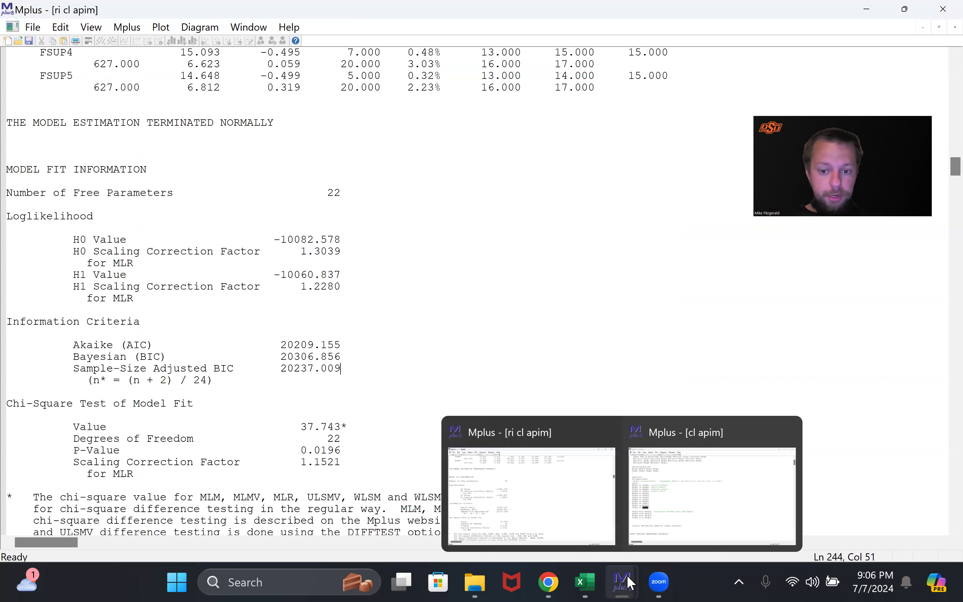
left_click(703, 516)
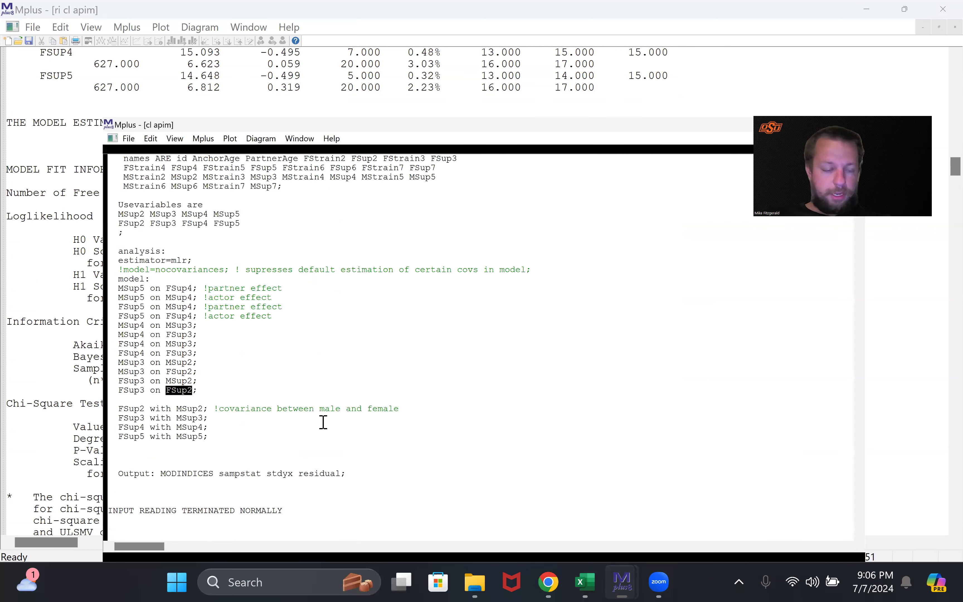
scroll(346, 322, "down", 10)
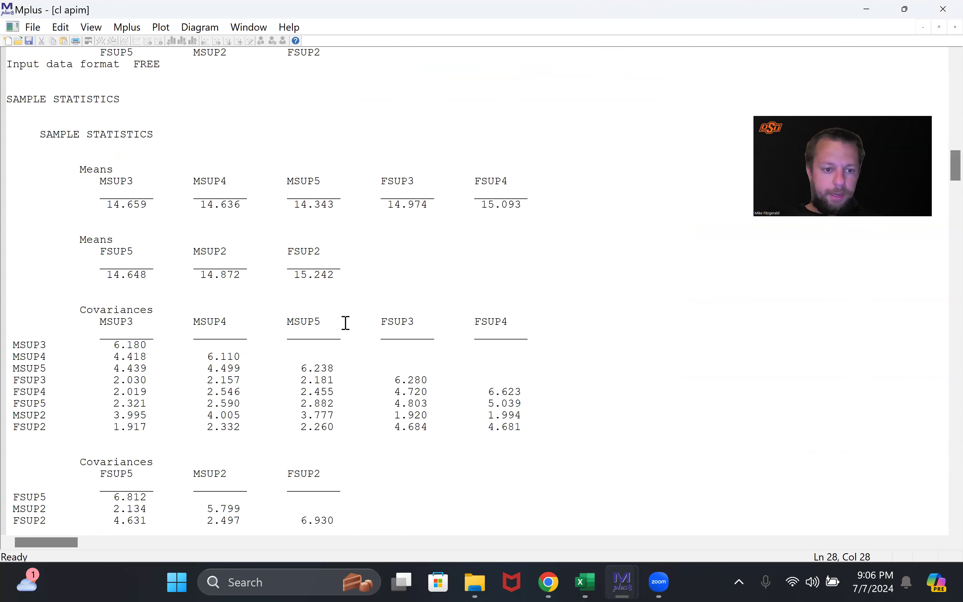
scroll(346, 323, "down", 10)
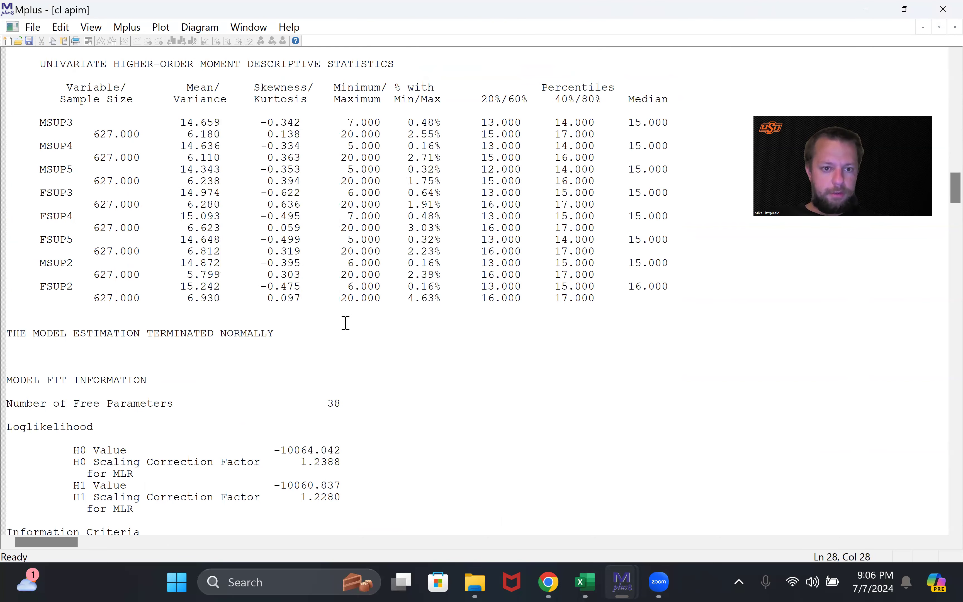
scroll(345, 323, "down", 10)
left_click(955, 27)
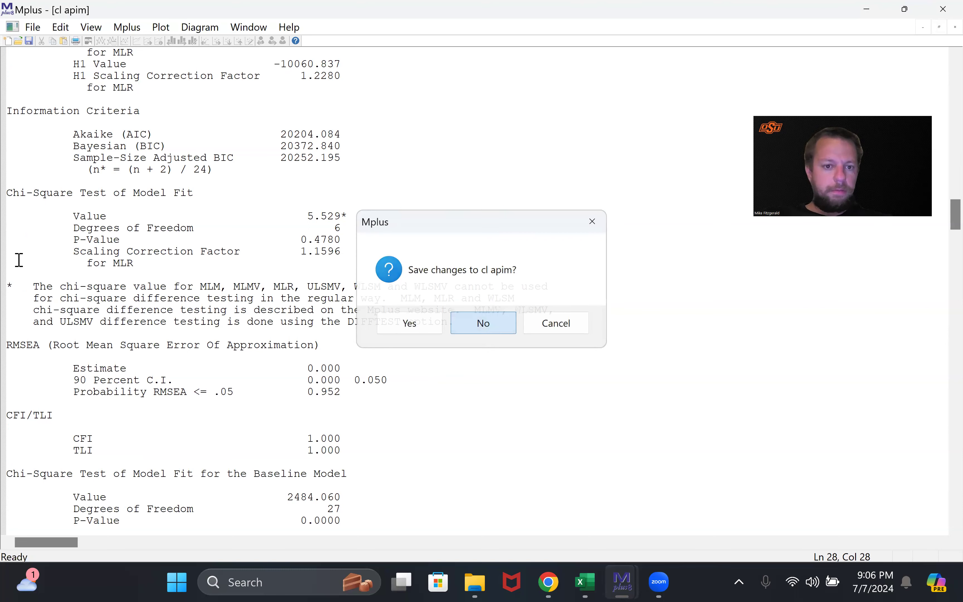
key("Return")
Remove MSup3 and MSup2 from the MSup5 actor-effect line and FSup3 and FSup2 from the FSup5 actor-effect line.
left_click(109, 298)
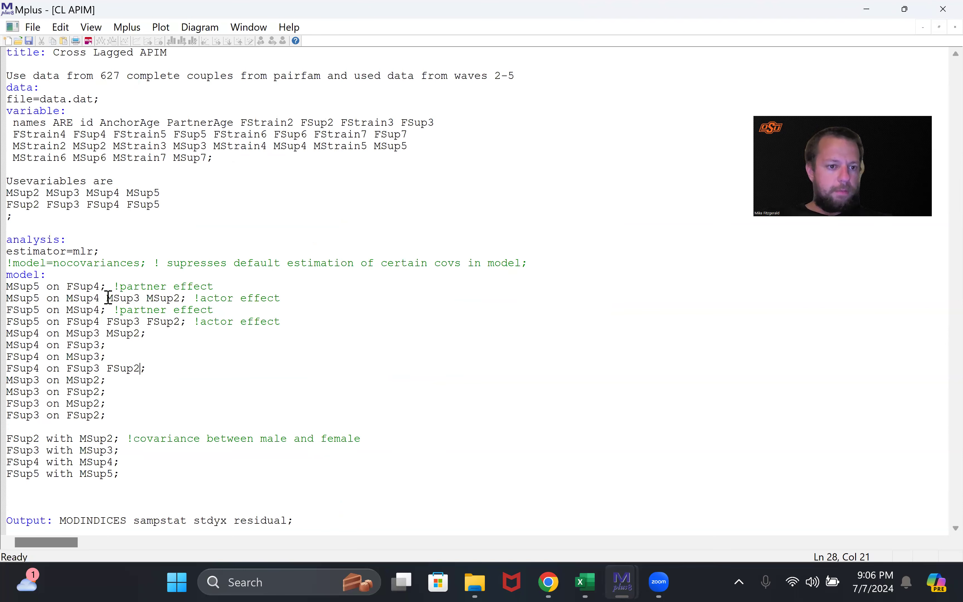
left_click(175, 298, "shift")
key("BackSpace")
key("BackSpace")
mouse_move(108, 319)
left_mouse_down()
mouse_move(167, 312)
mouse_move(180, 323)
mouse_move(110, 334)
left_mouse_up()
key("BackSpace")
key("BackSpace")
Remove MSup2 from the "MSup4 on MSup3" line and FSup2 from the "FSup4 on FSup3" line.
key("BackSpace")
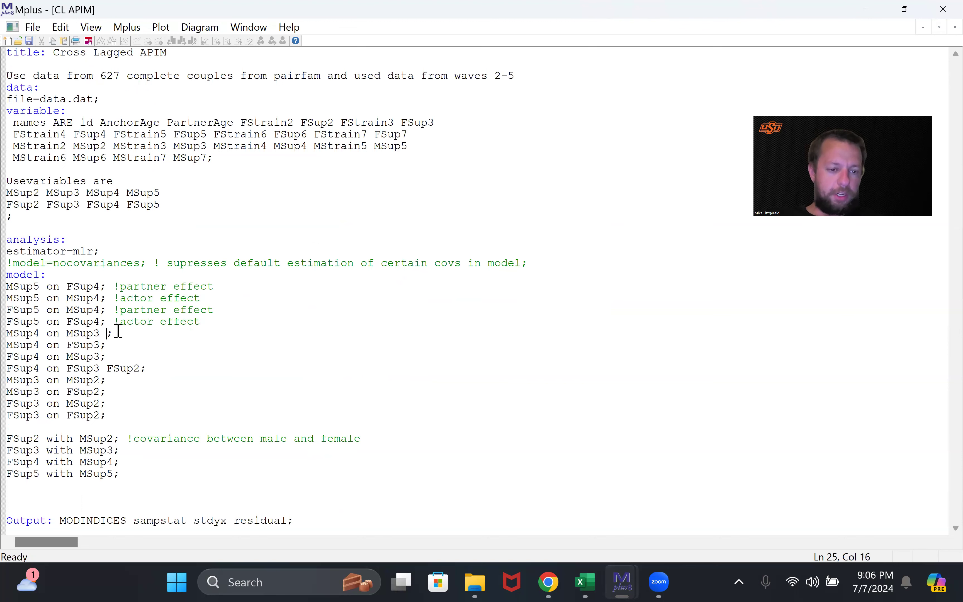
key("BackSpace")
double_click(124, 369)
key("BackSpace")
key("BackSpace")
Run the simplified CL APIM model and examine its chi-square test of model fit in the output.
left_click(88, 42)
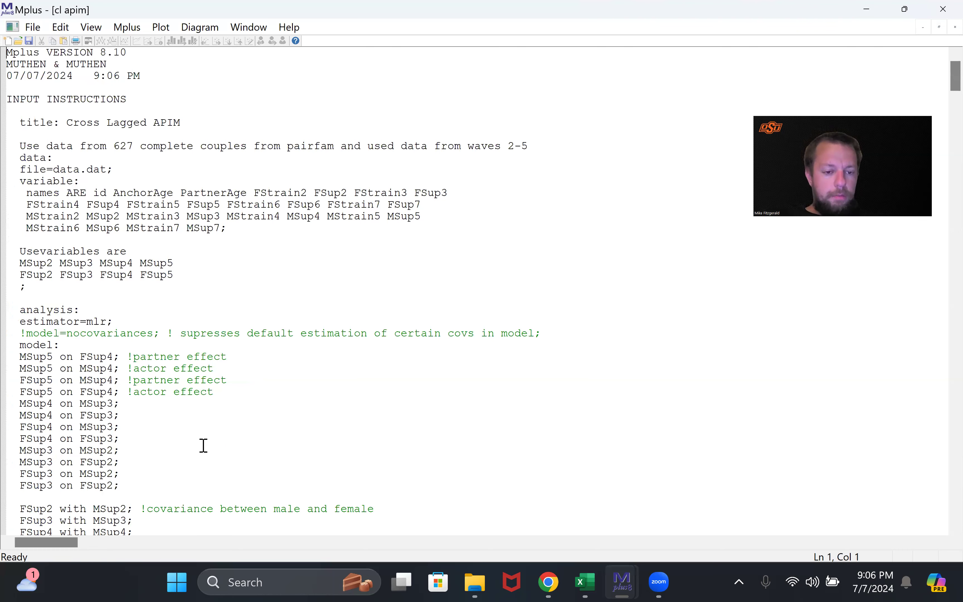
scroll(204, 445, "down", 20)
scroll(203, 445, "down", 20)
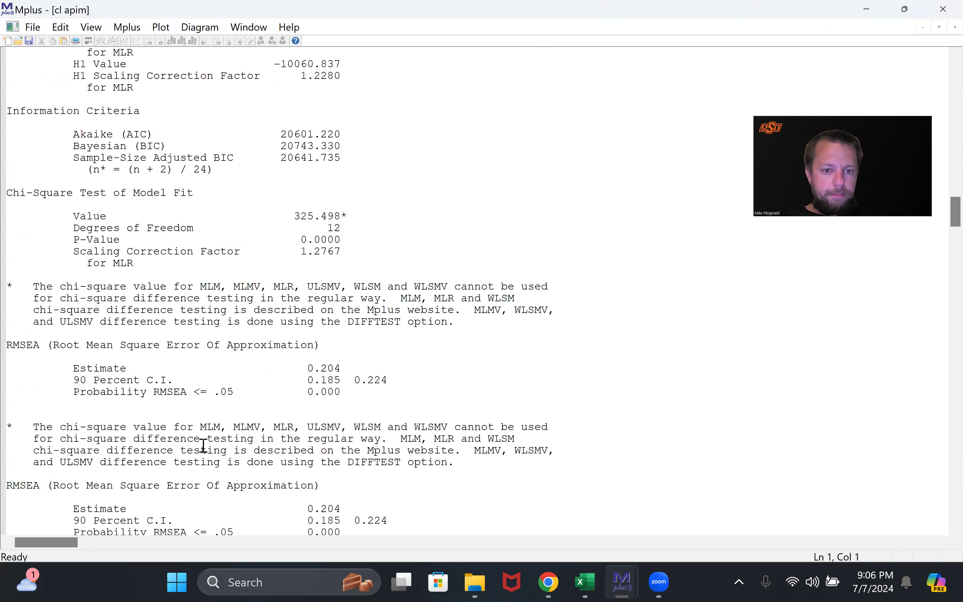
scroll(20, 250, "up", 2)
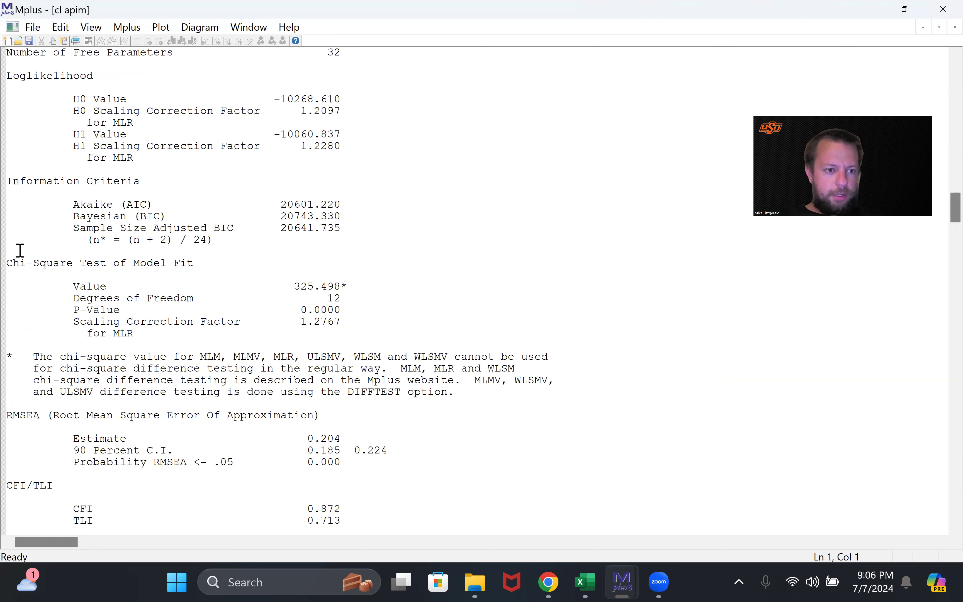
left_click_drag(30, 256, 346, 303)
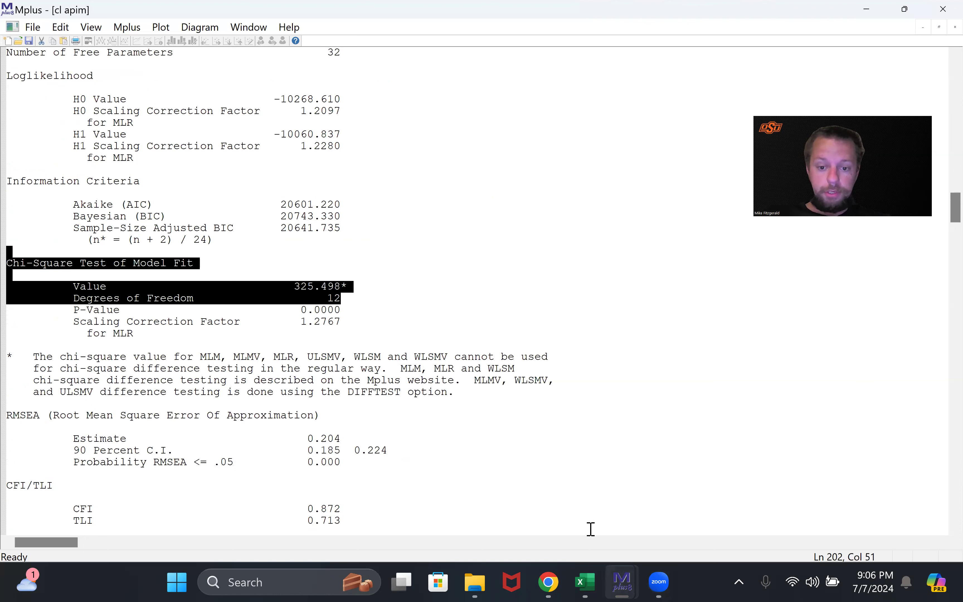
Switch to the ri cl apim output and examine its chi-square value and degrees of freedom for comparison.
mouse_move(627, 582)
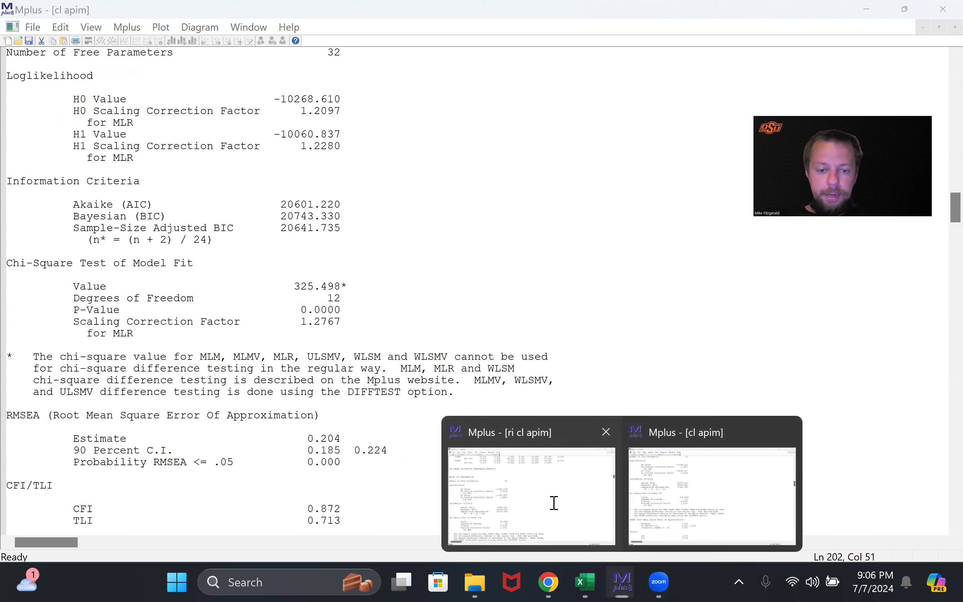
left_click(554, 503)
scroll(411, 338, "down", 6)
left_click_drag(14, 265, 353, 305)
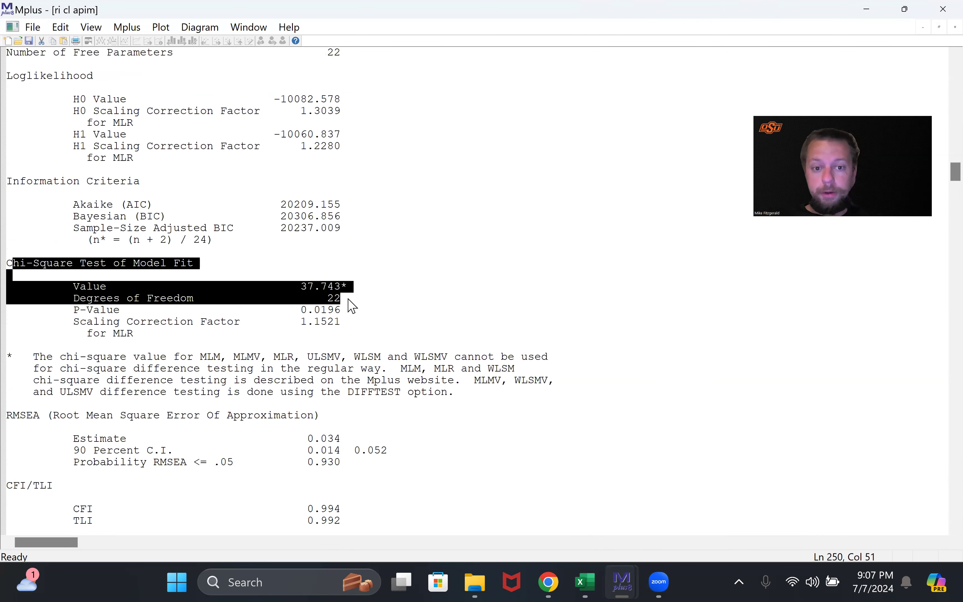
left_click(402, 325)
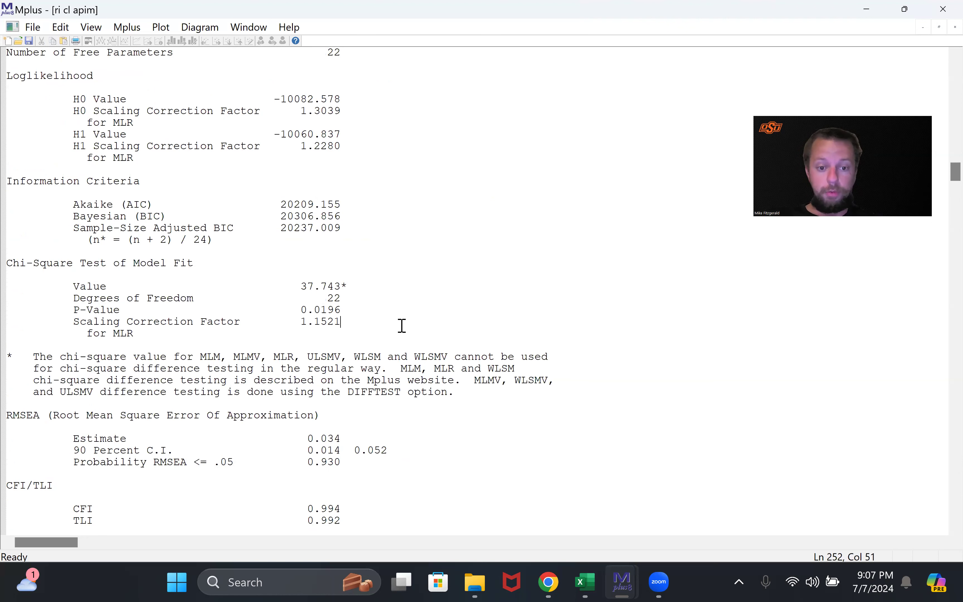
Examine the RMSEA estimate, its 90 percent confidence interval and probability, and the CFI for the RI CL APIM model.
scroll(402, 325, "down", 2)
left_click_drag(79, 365, 358, 368)
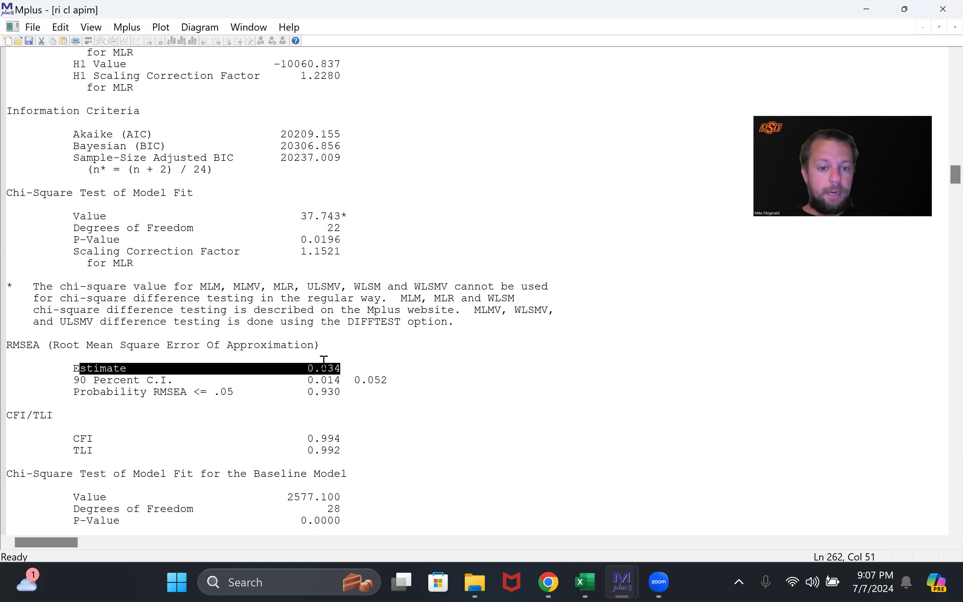
left_click_drag(316, 381, 391, 381)
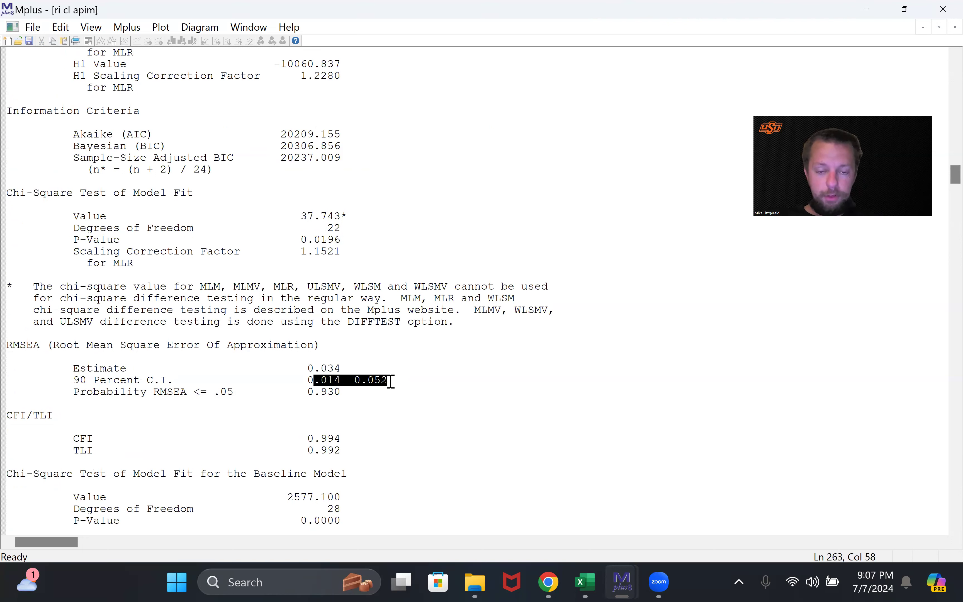
left_click_drag(87, 391, 304, 403)
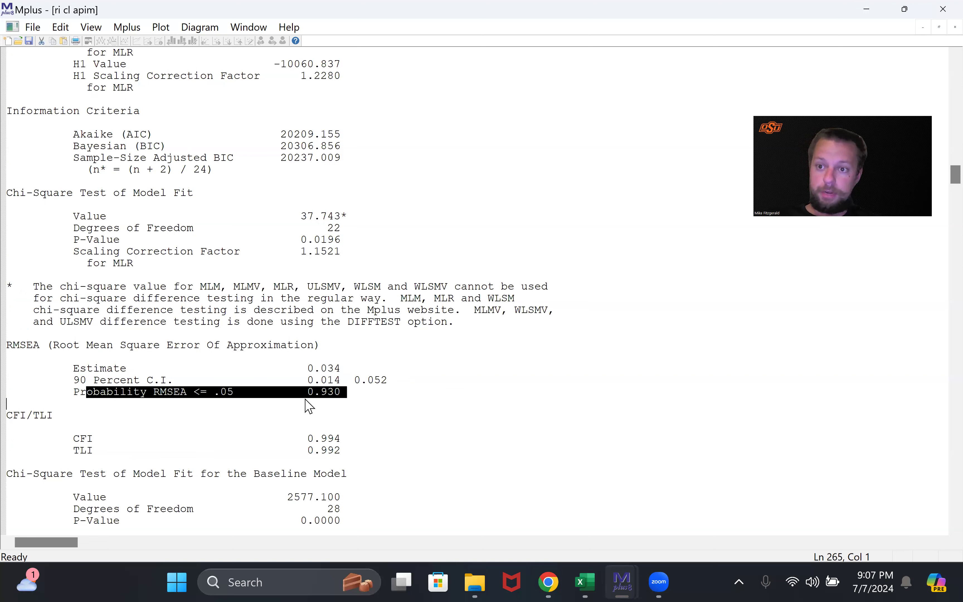
left_click(355, 436)
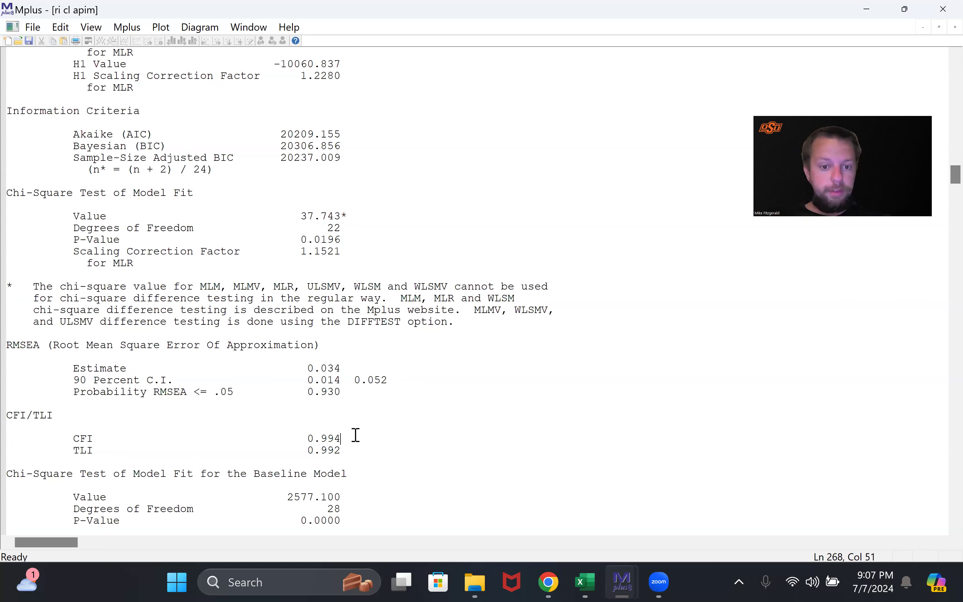
double_click(375, 381)
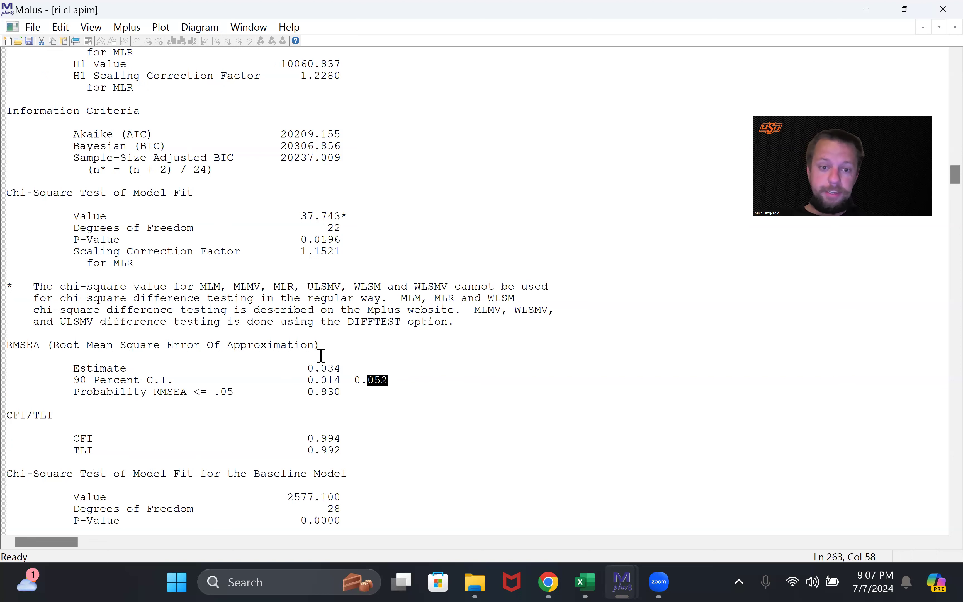
Examine the CFI/TLI section and the SRMR value in the RI CL APIM fit output.
scroll(318, 356, "down", 2)
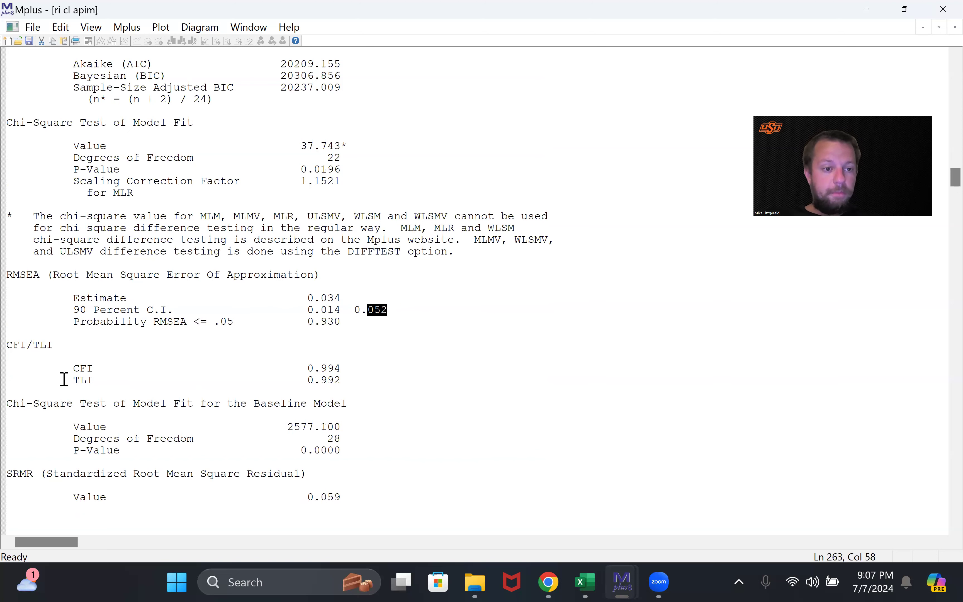
left_click_drag(22, 350, 377, 387)
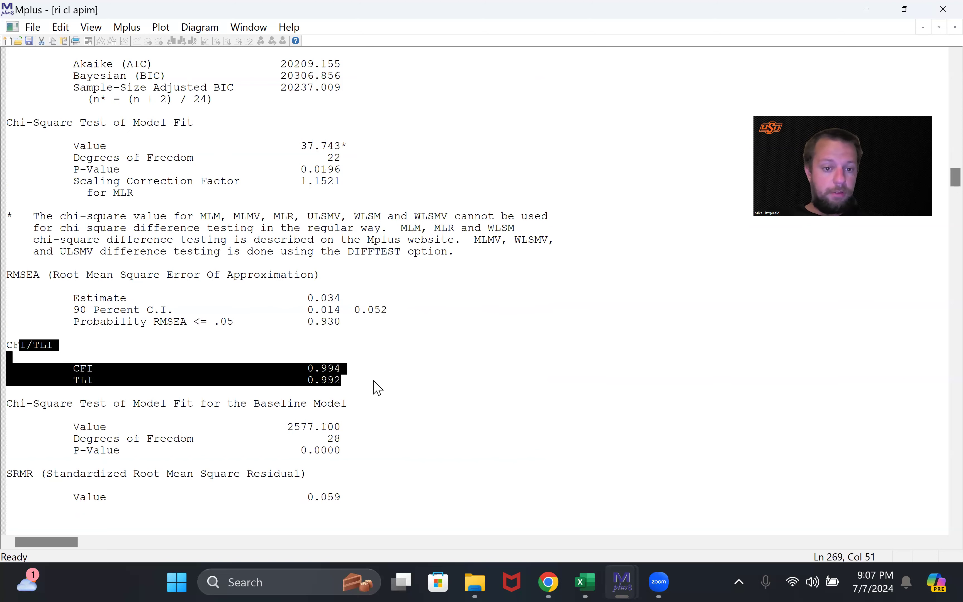
scroll(377, 387, "down", 4)
left_click_drag(26, 335, 392, 371)
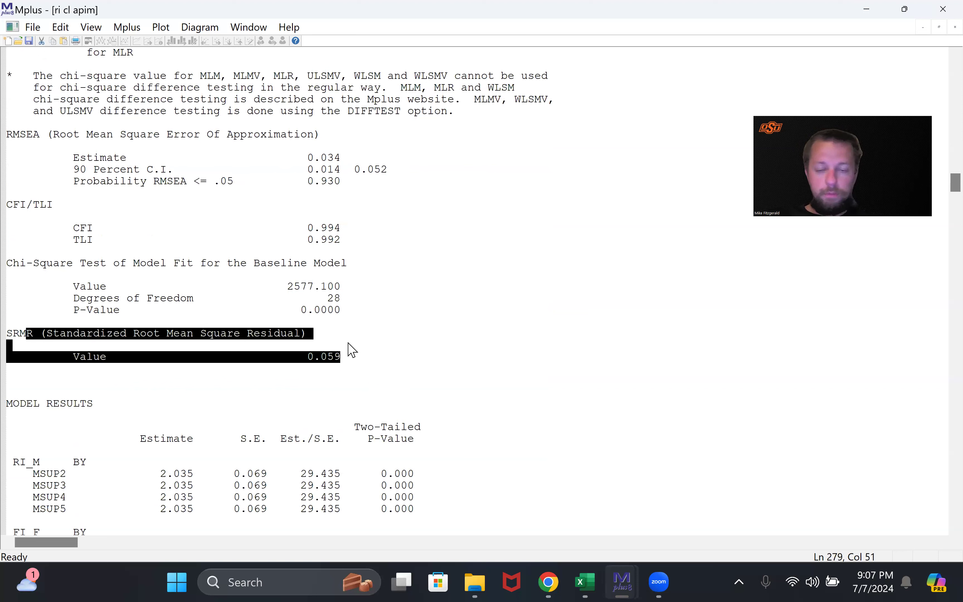
left_click(374, 344)
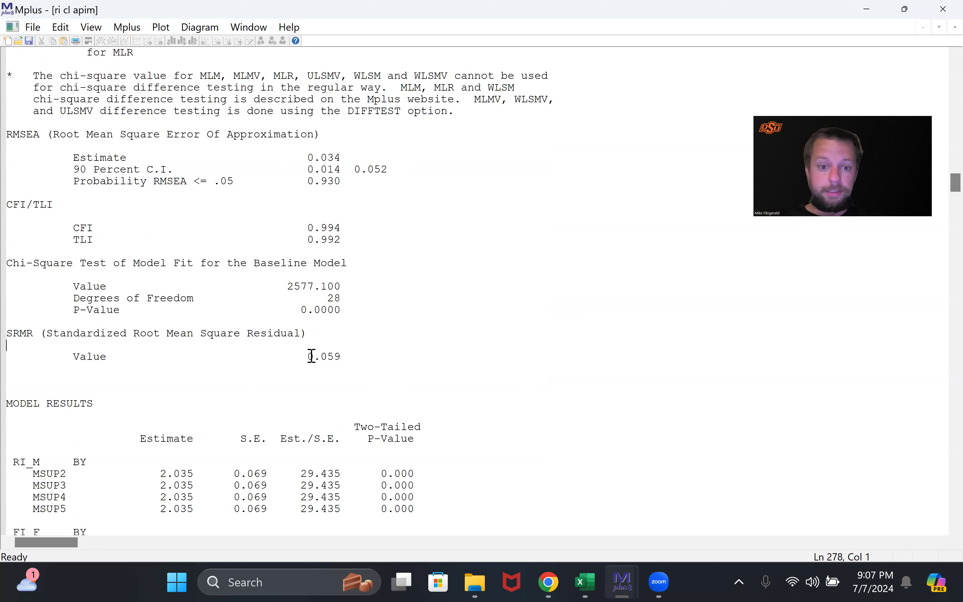
left_click_drag(350, 358, 306, 358)
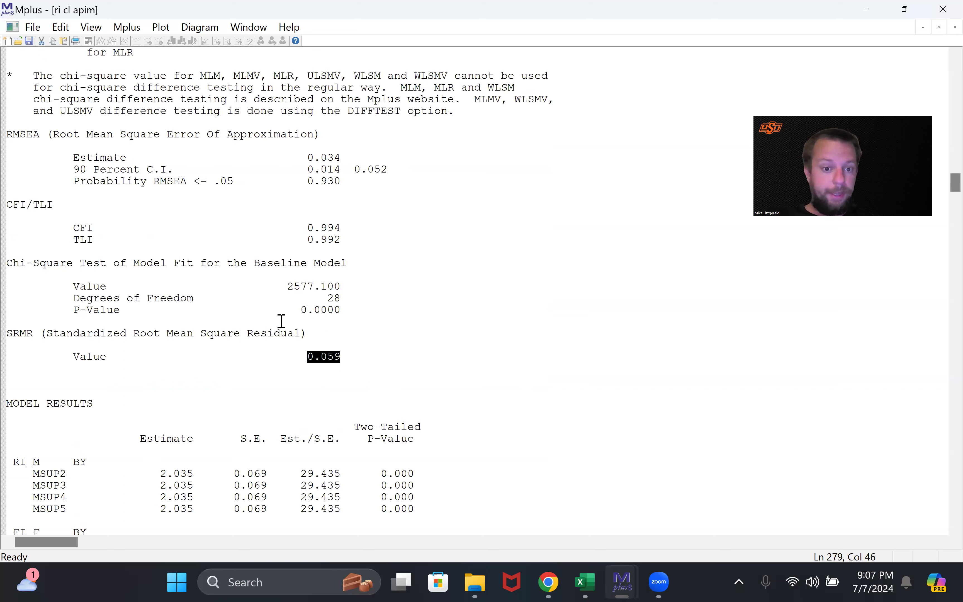
left_click(357, 354)
left_click_drag(8, 333, 348, 370)
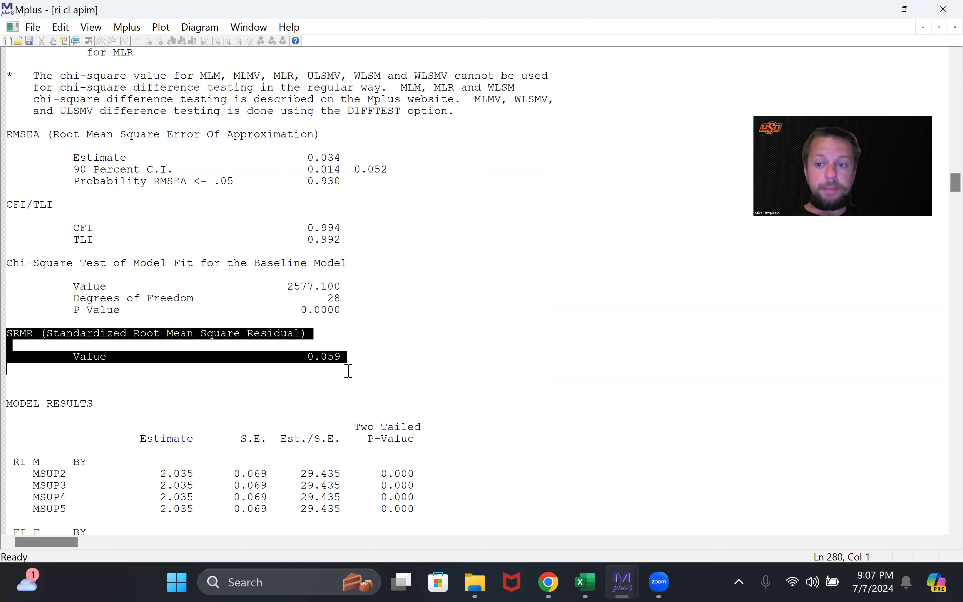
left_click(374, 369)
Examine the RI_M and FI_F random intercept factor loadings in the model results.
scroll(374, 369, "down", 4)
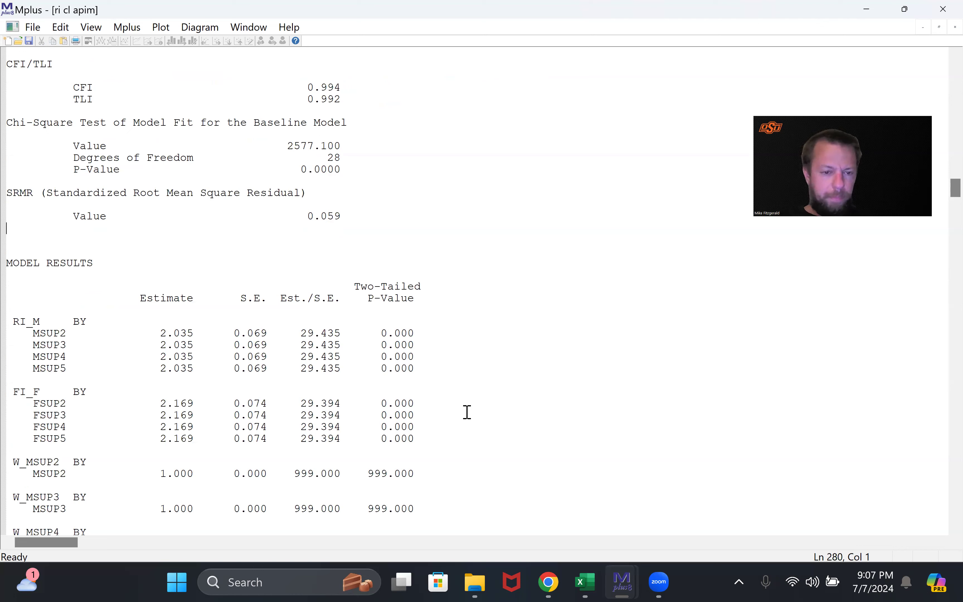
scroll(467, 411, "down", 2)
left_click_drag(13, 193, 428, 380)
left_click(427, 380)
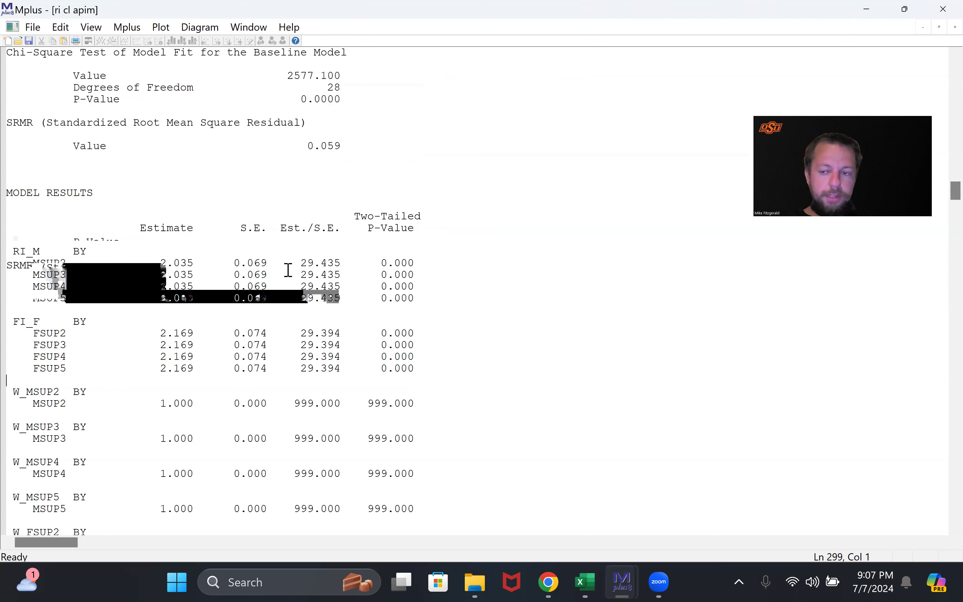
scroll(255, 334, "down", 2)
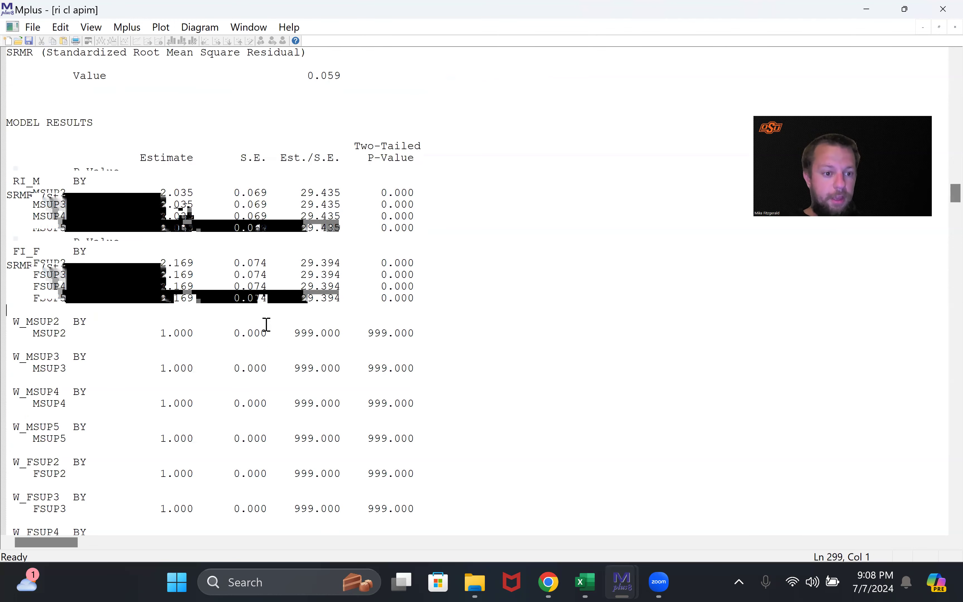
Examine the loadings of the W_MSUP and W_FSUP within-person factors, checking the W_MSUP2 estimate and p-value.
scroll(263, 373, "down", 4)
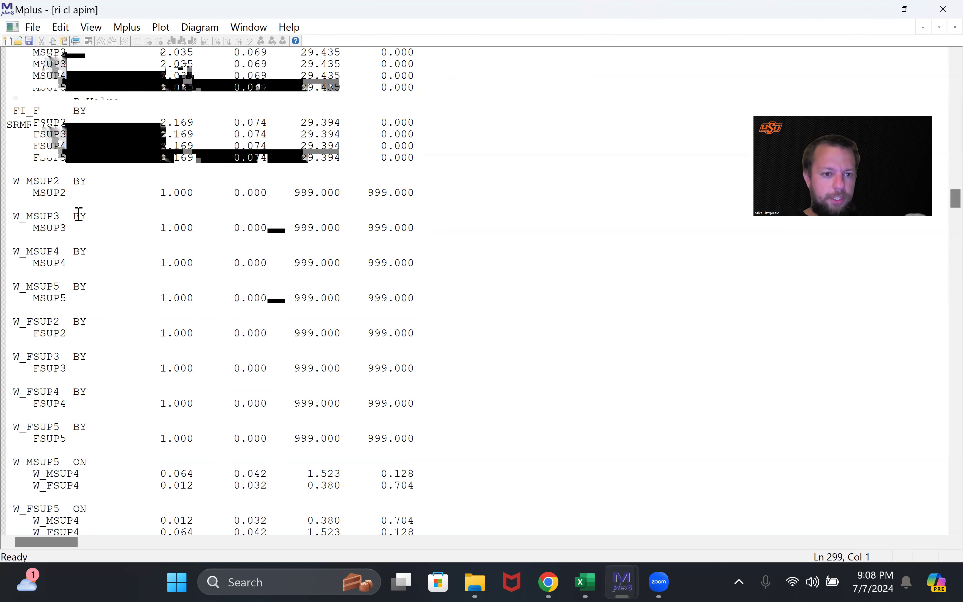
left_click_drag(14, 183, 20, 183)
left_click_drag(460, 419, 469, 449)
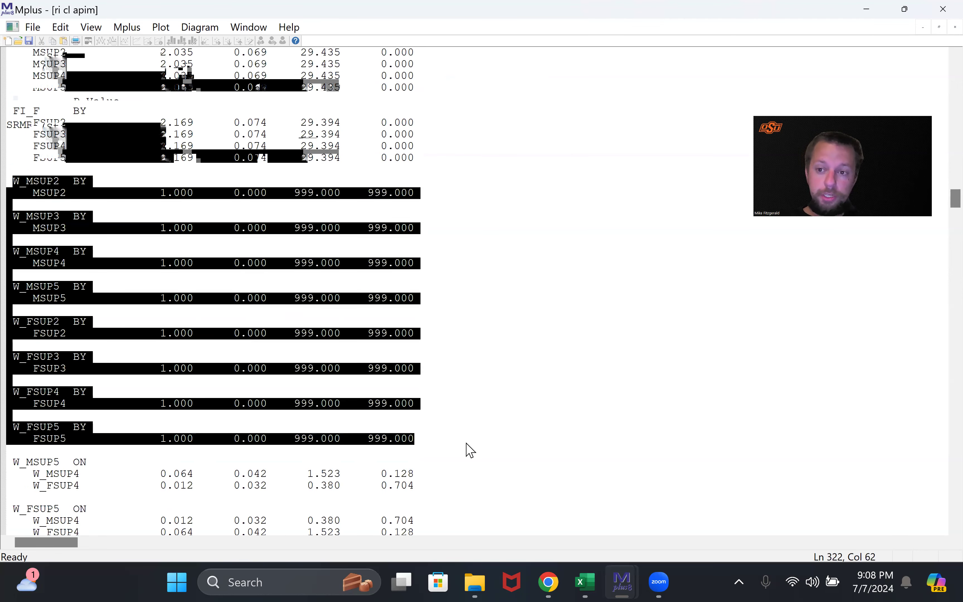
left_click(337, 275)
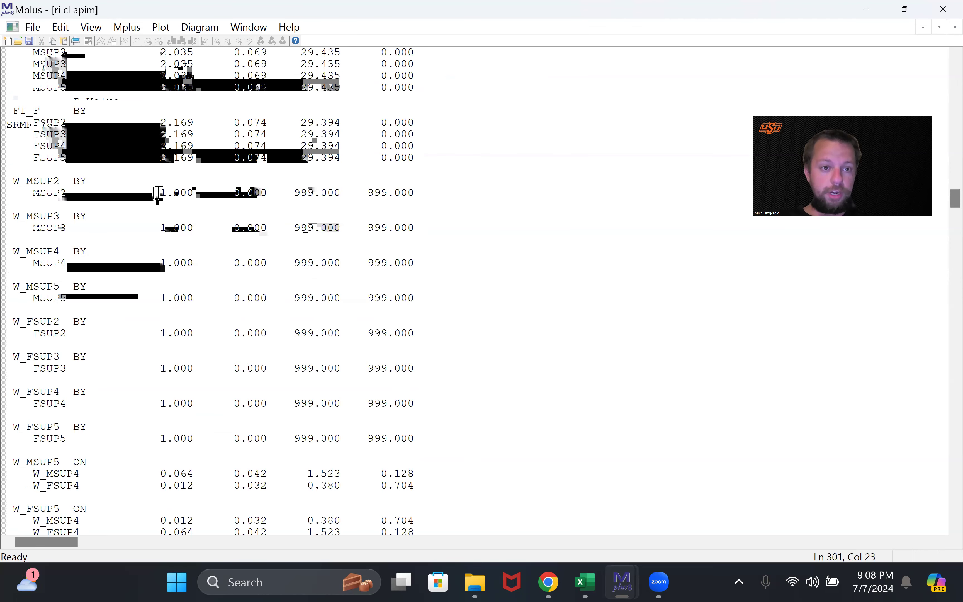
left_click_drag(154, 192, 194, 192)
left_click_drag(360, 191, 428, 197)
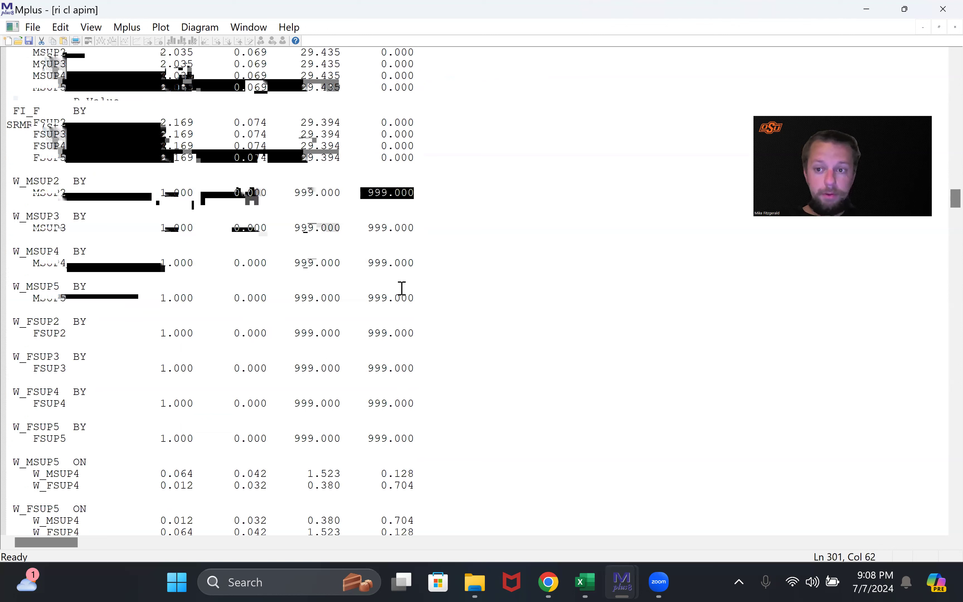
left_click(439, 366)
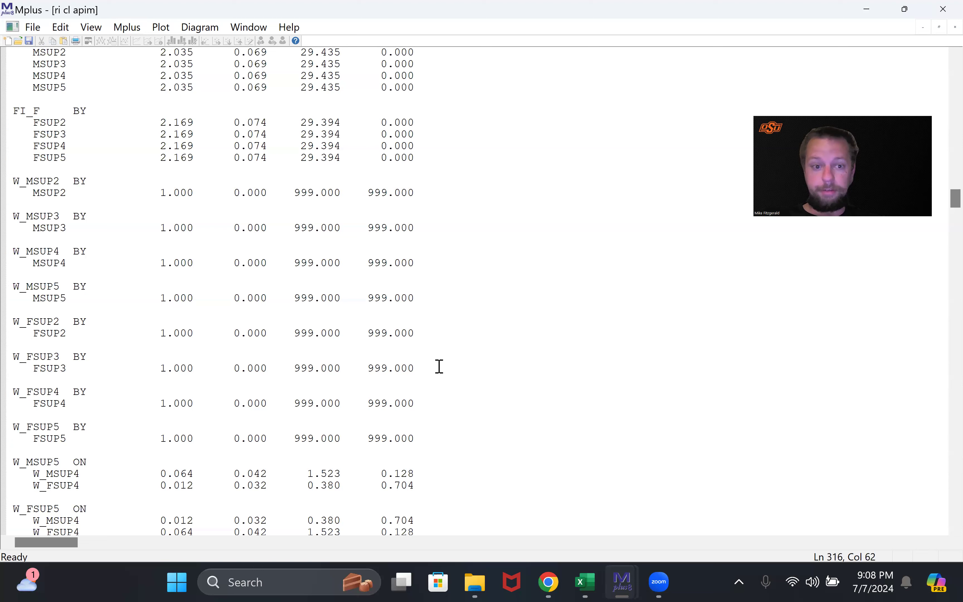
Review the full block of within-person regression paths from W_MSUP5 ON through W_FSUP3 ON.
scroll(426, 369, "down", 2)
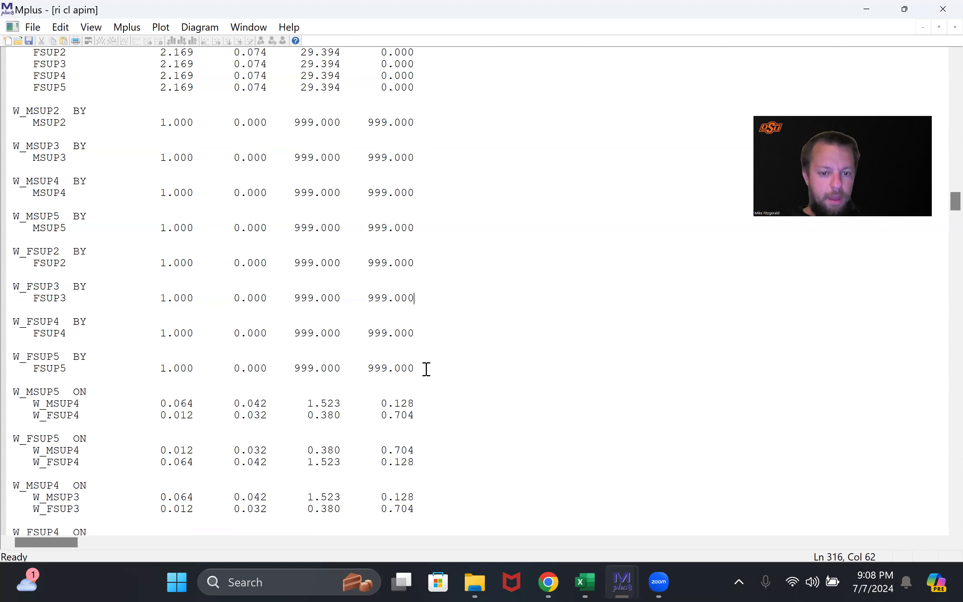
scroll(426, 369, "down", 4)
scroll(426, 369, "down", 4)
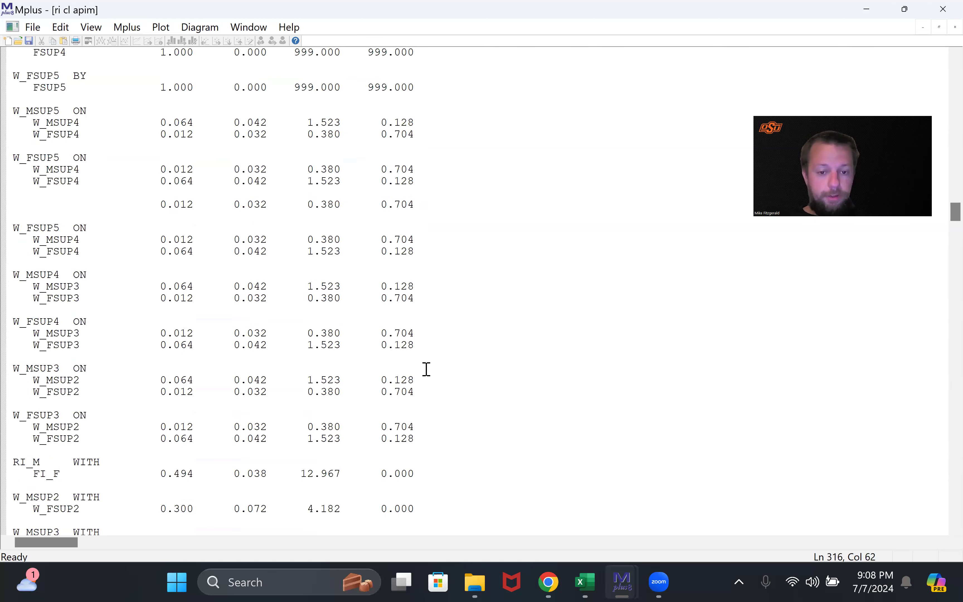
scroll(426, 369, "up", 2)
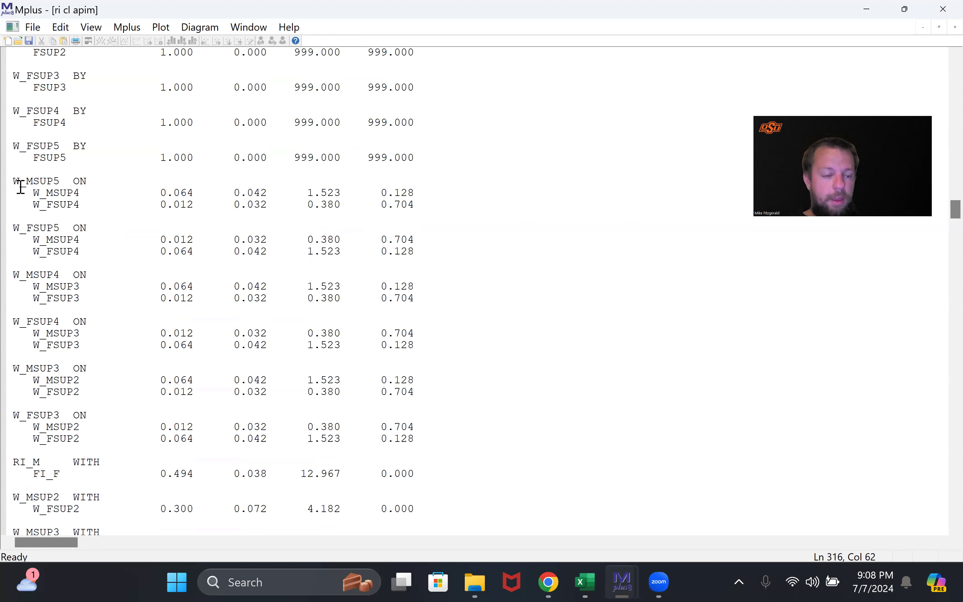
left_click_drag(16, 182, 439, 438)
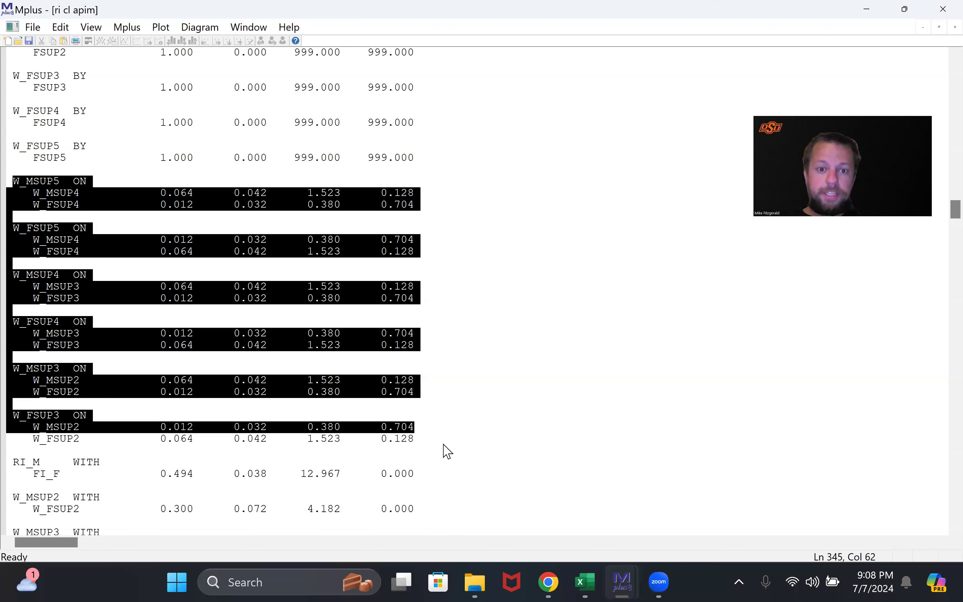
key("shift+Down")
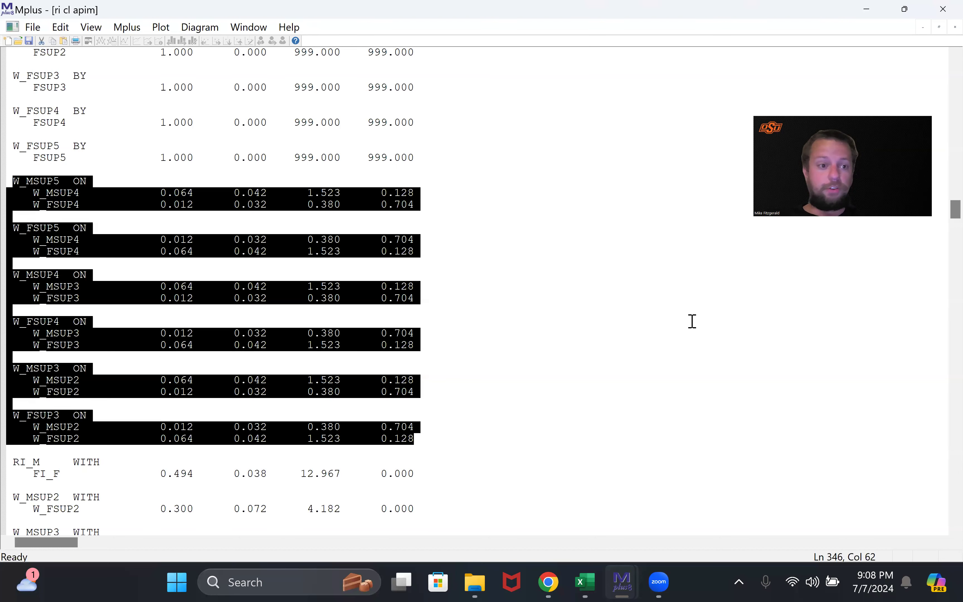
left_click(692, 318)
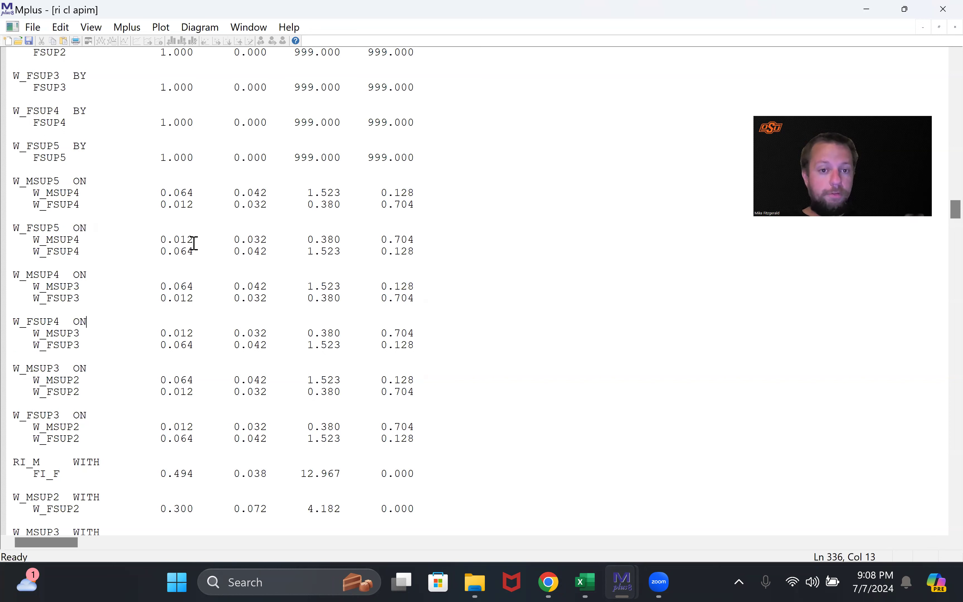
Examine the cross-lagged results of W_MSUP5 on W_FSUP4, from estimate through p-value.
left_click_drag(255, 221, 338, 221)
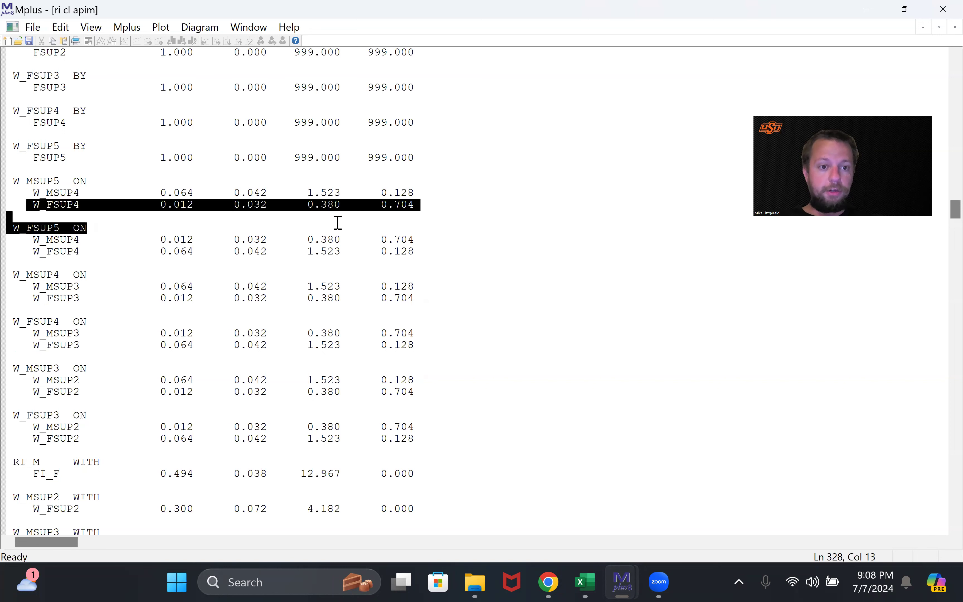
left_click(268, 222)
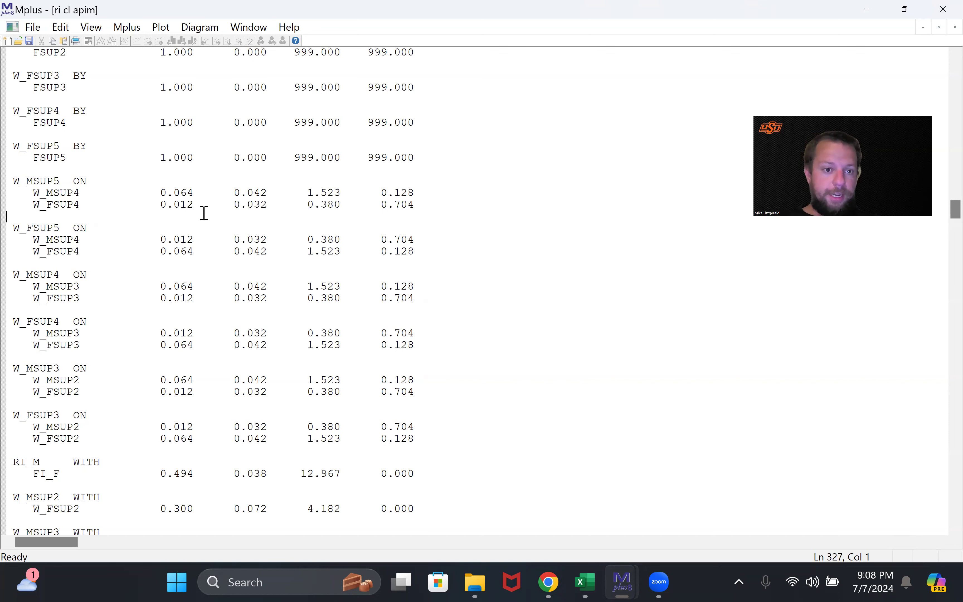
left_click_drag(155, 204, 221, 222)
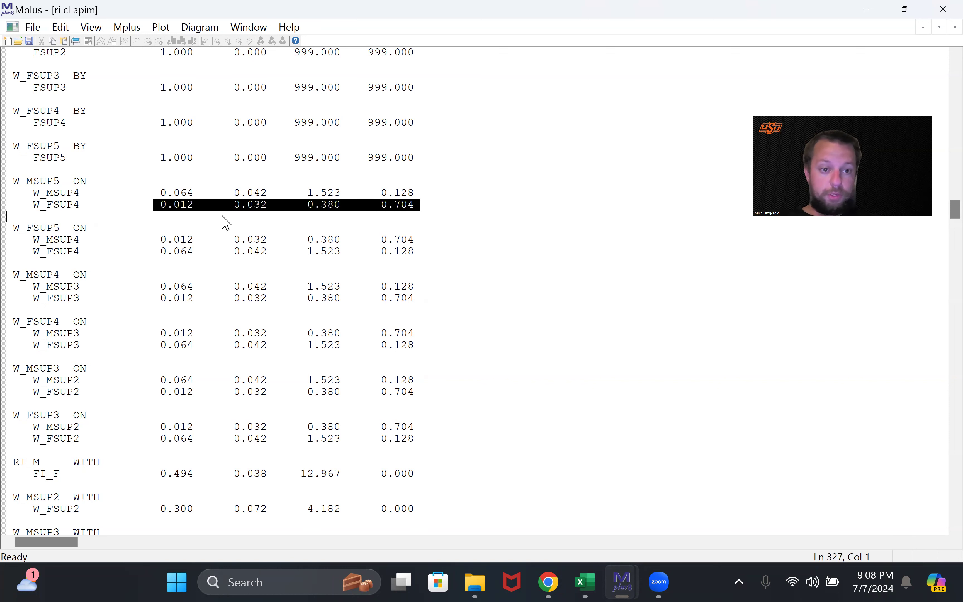
left_click(341, 226)
Compare the within-person stability path estimates across waves for both W_MSUP and W_FSUP.
left_click_drag(170, 193, 200, 192)
left_click_drag(174, 251, 214, 256)
left_click_drag(175, 291, 219, 298)
left_click_drag(179, 345, 222, 383)
left_click_drag(149, 441, 186, 440)
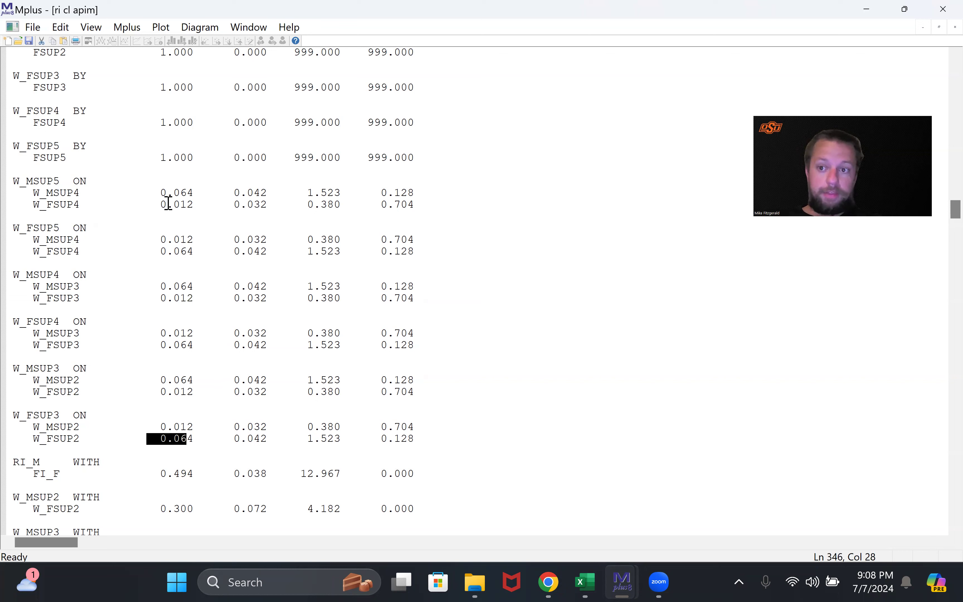
Compare the within-person cross-lagged path estimates between W_MSUP and W_FSUP across waves.
left_click_drag(161, 205, 207, 205)
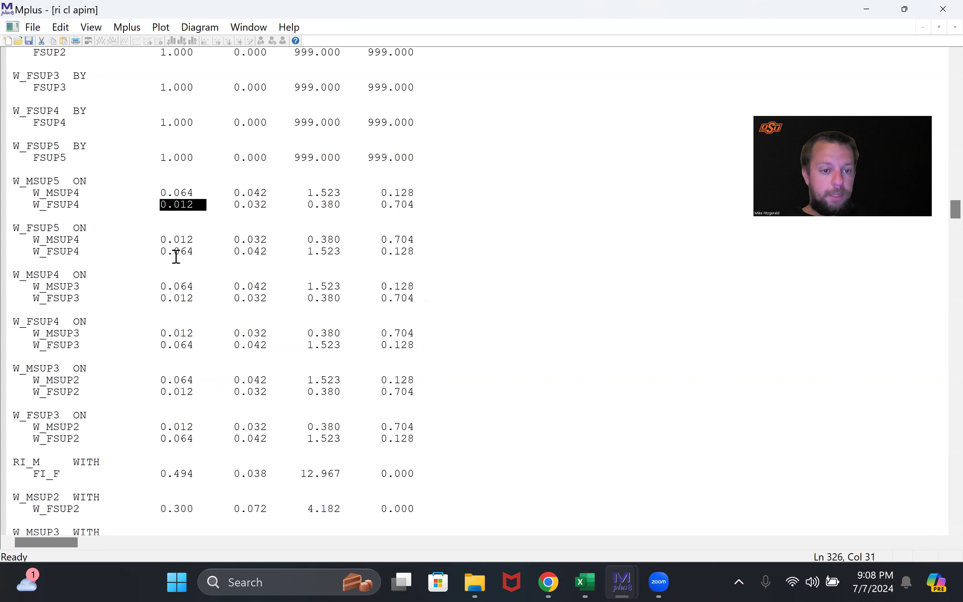
left_click_drag(167, 250, 200, 253)
left_click_drag(167, 333, 201, 335)
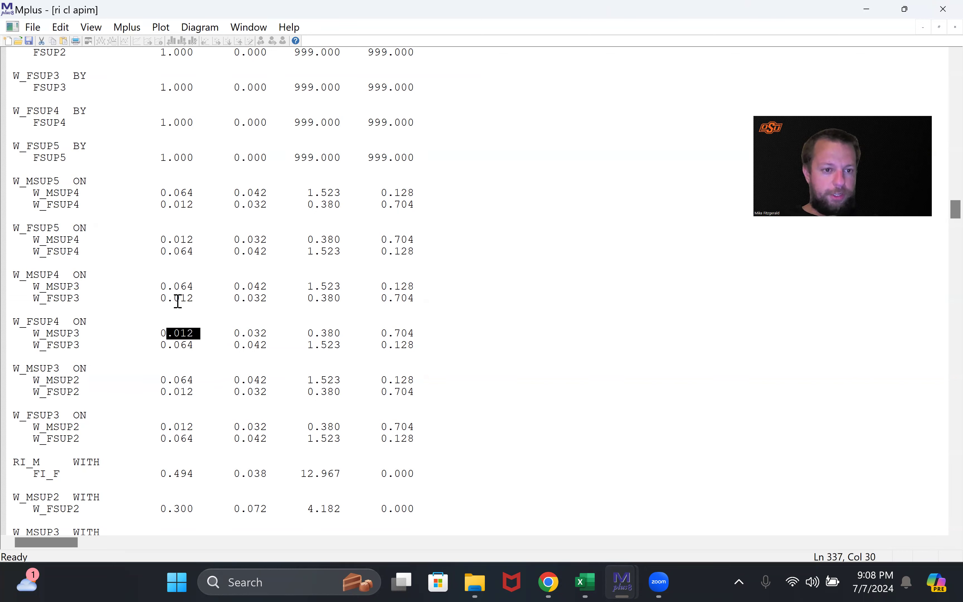
left_click_drag(175, 299, 204, 308)
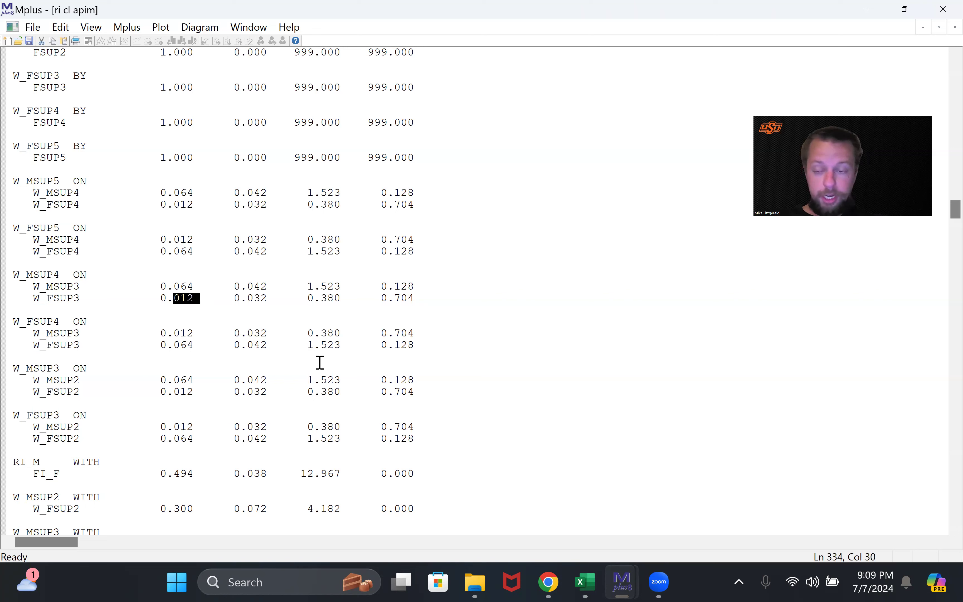
left_click(320, 381)
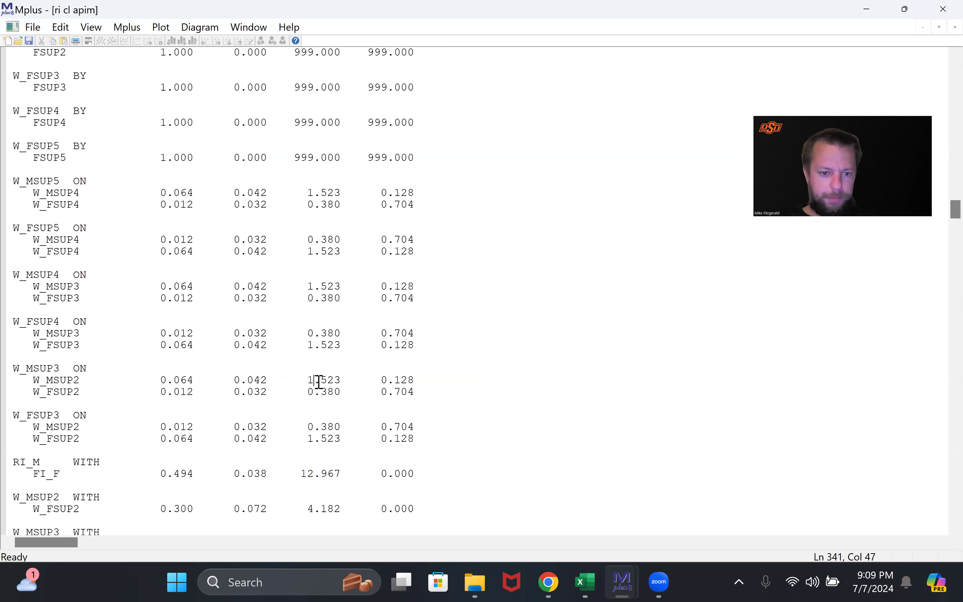
Examine the same-wave covariances between the W_MSUP and W_FSUP factors, waves 2 through 5.
scroll(320, 382, "down", 6)
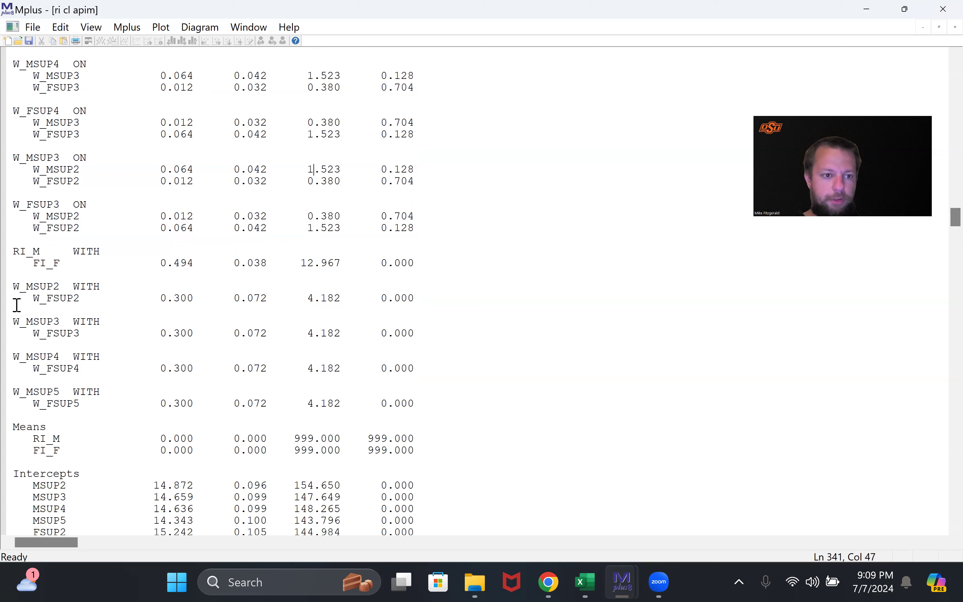
left_click_drag(21, 287, 409, 424)
left_click(471, 384)
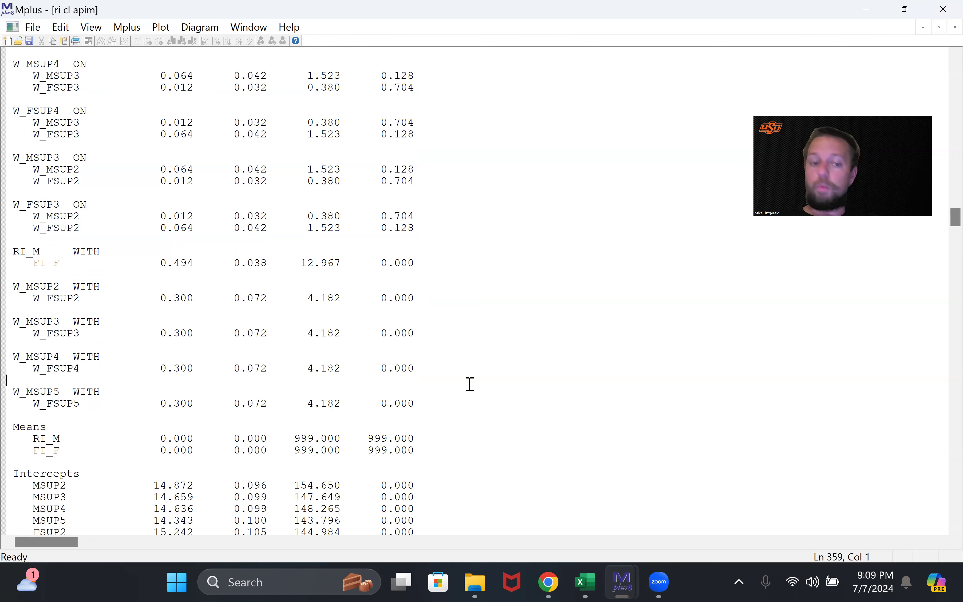
Examine the means and variances of RI_M and FI_F and the variances of W_MSUP2 and W_FSUP2.
scroll(309, 287, "down", 2)
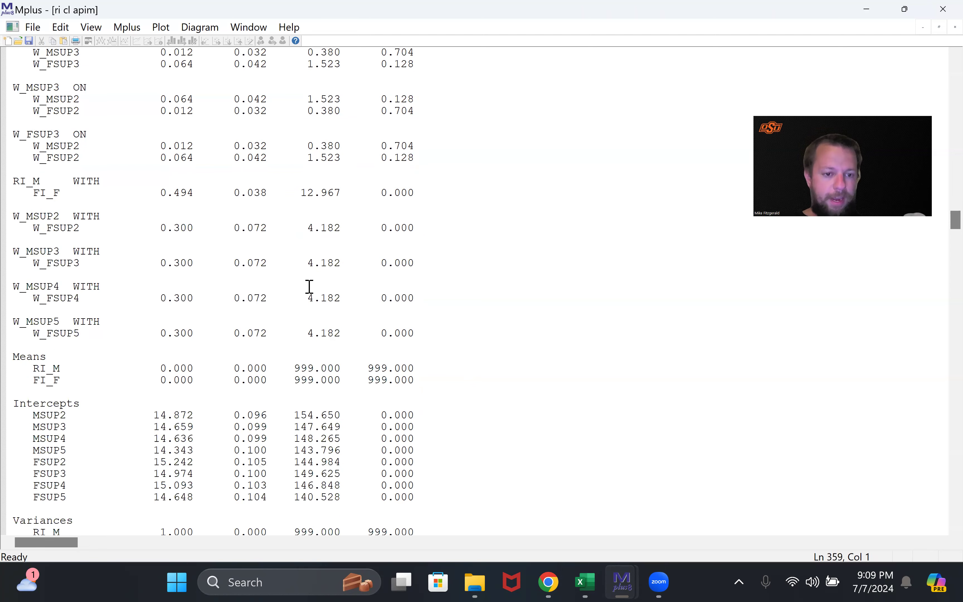
scroll(310, 287, "down", 6)
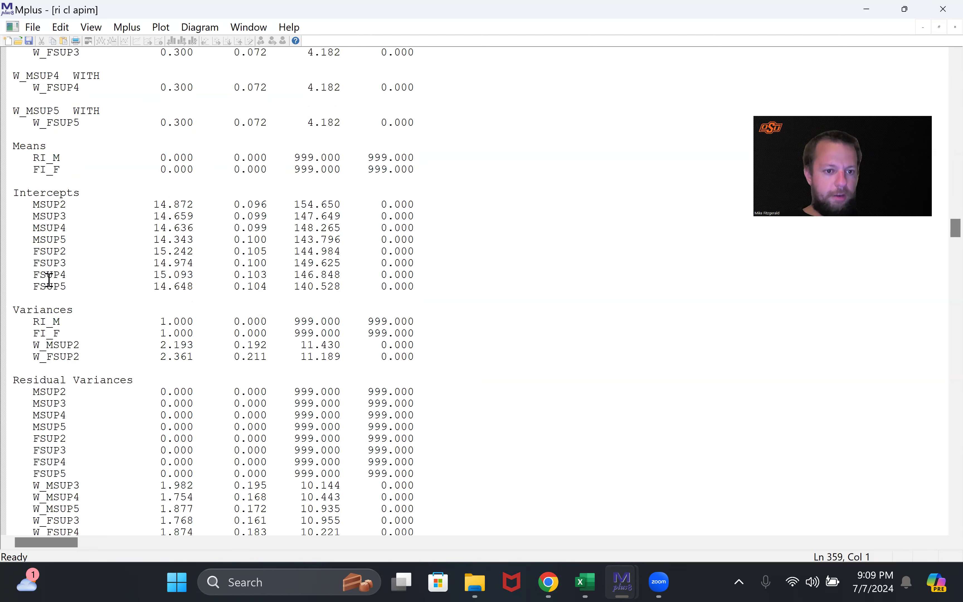
left_click_drag(26, 158, 426, 183)
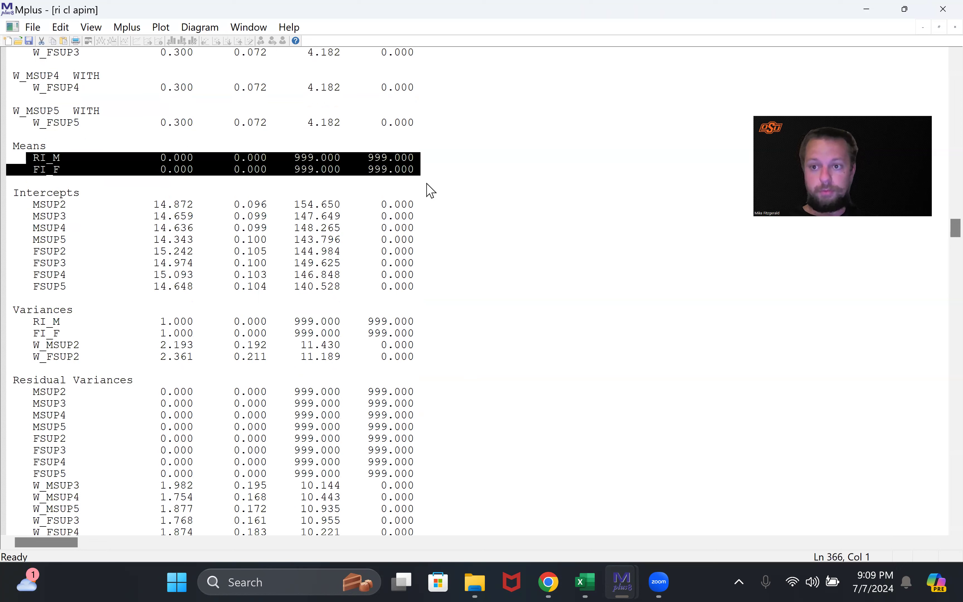
left_click_drag(33, 311, 454, 335)
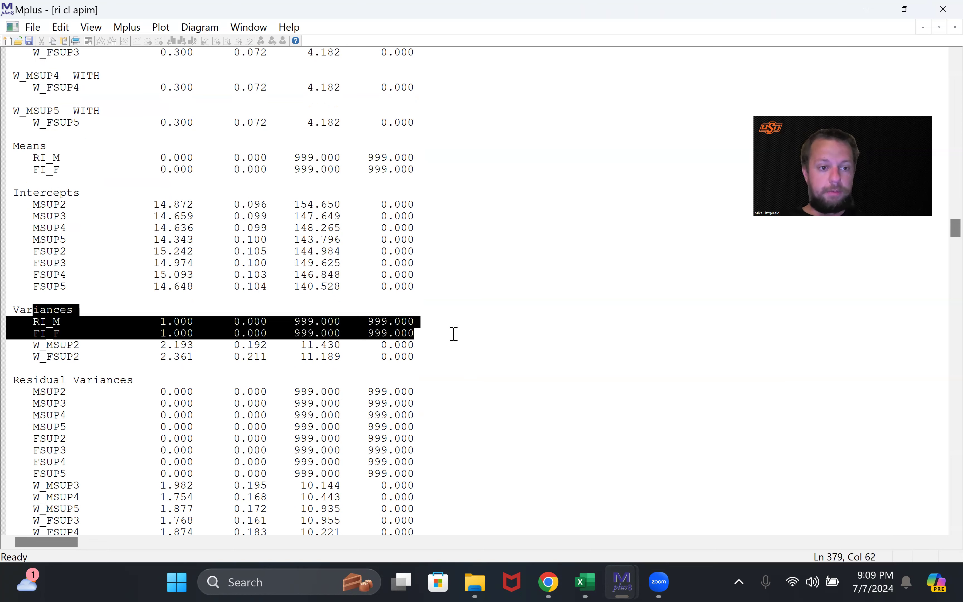
left_click(307, 356)
left_click_drag(33, 344, 424, 365)
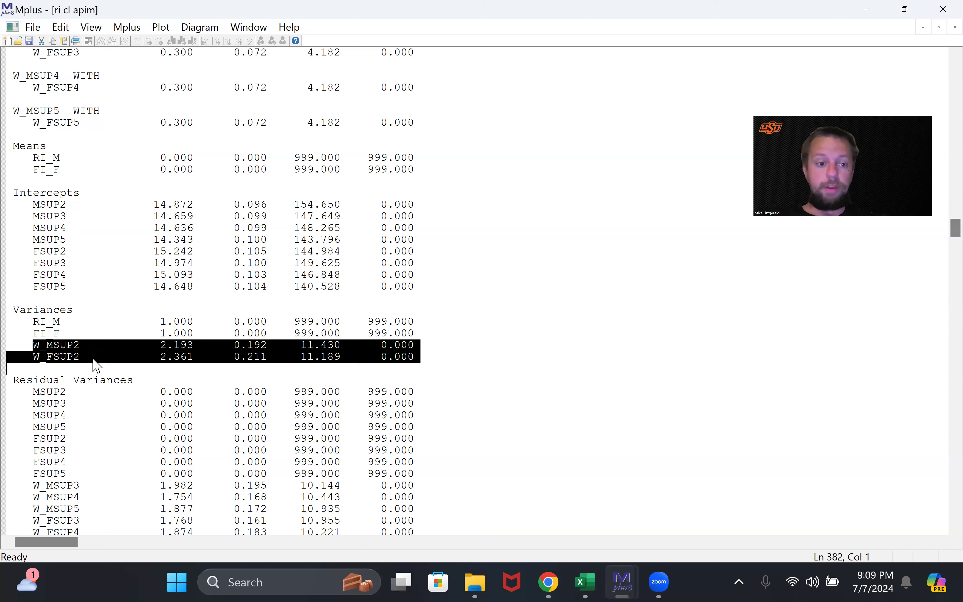
Compare the unstandardized wave 2 within-person variance estimates of W_MSUP2 and W_FSUP2.
left_click(119, 369)
double_click(185, 345)
left_click(195, 345)
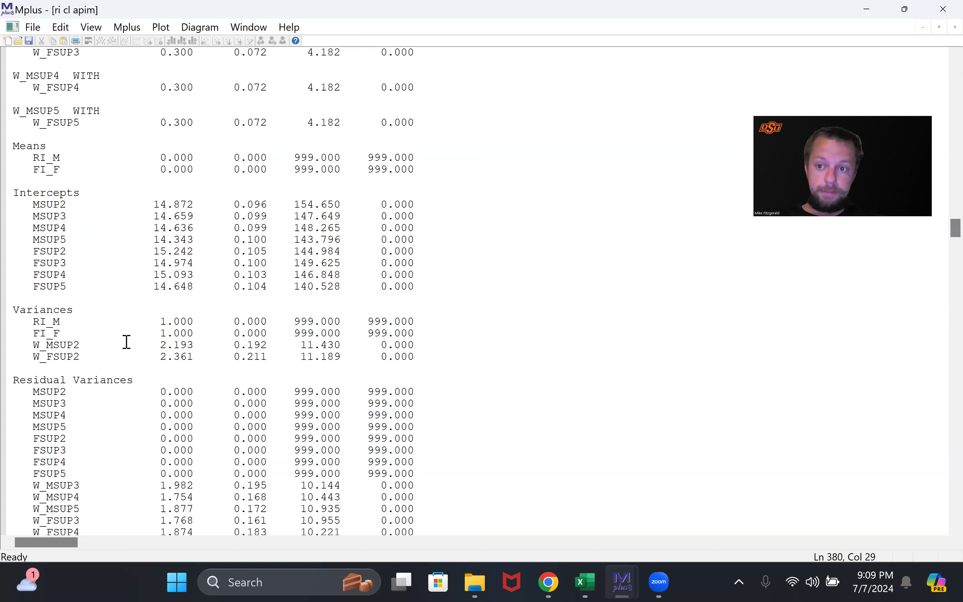
left_click_drag(34, 345, 202, 351)
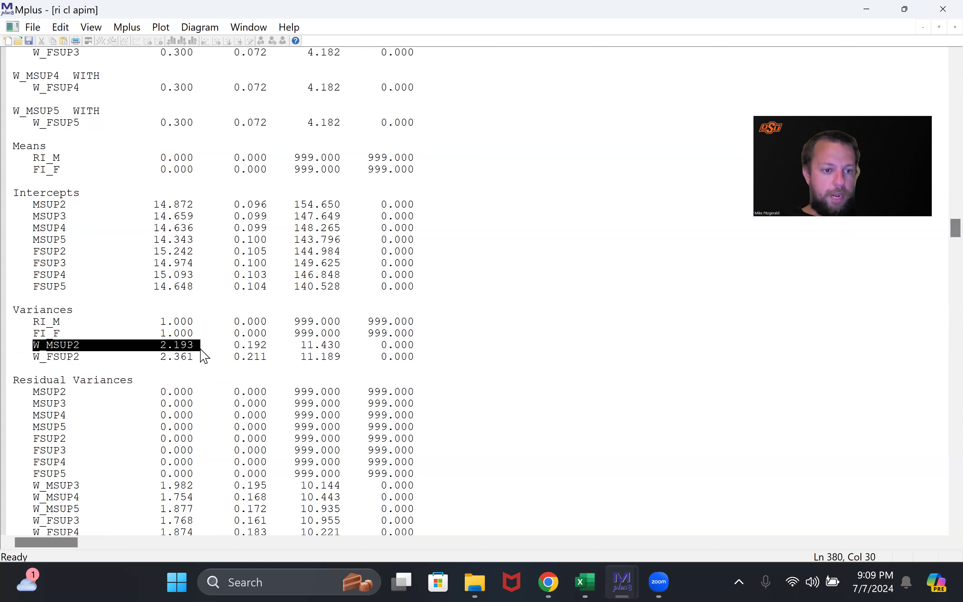
left_click_drag(35, 356, 198, 366)
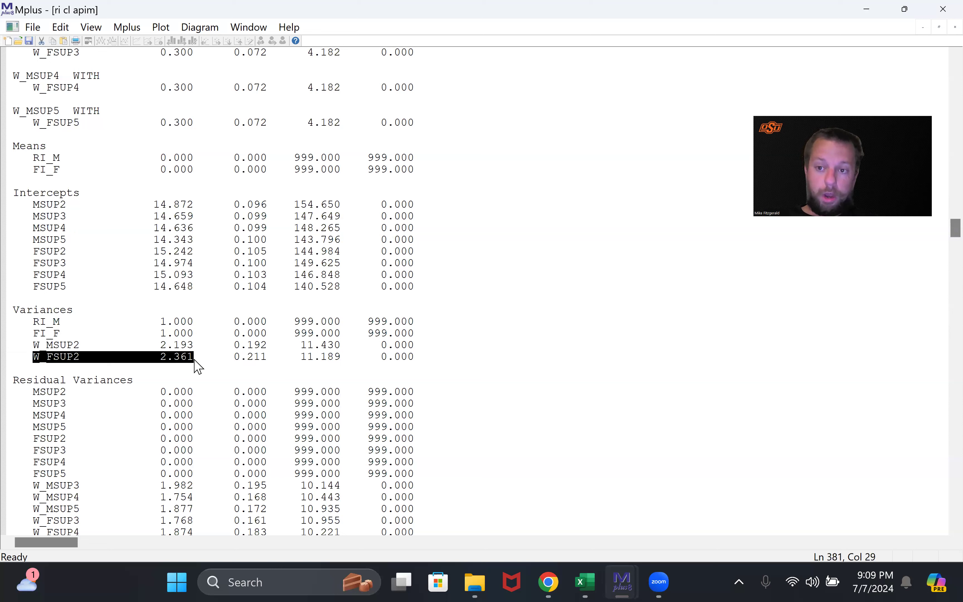
left_click(239, 373)
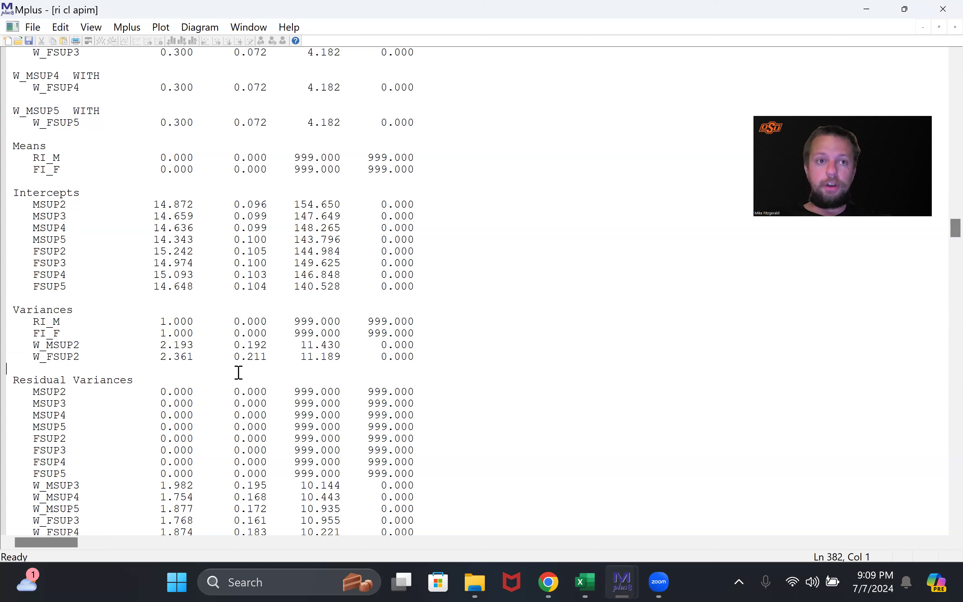
Review the whole Variances block of the unstandardized results, from RI_M to W_FSUP2, focusing on W_MSUP2.
left_click(161, 314)
left_click_drag(20, 311, 443, 364)
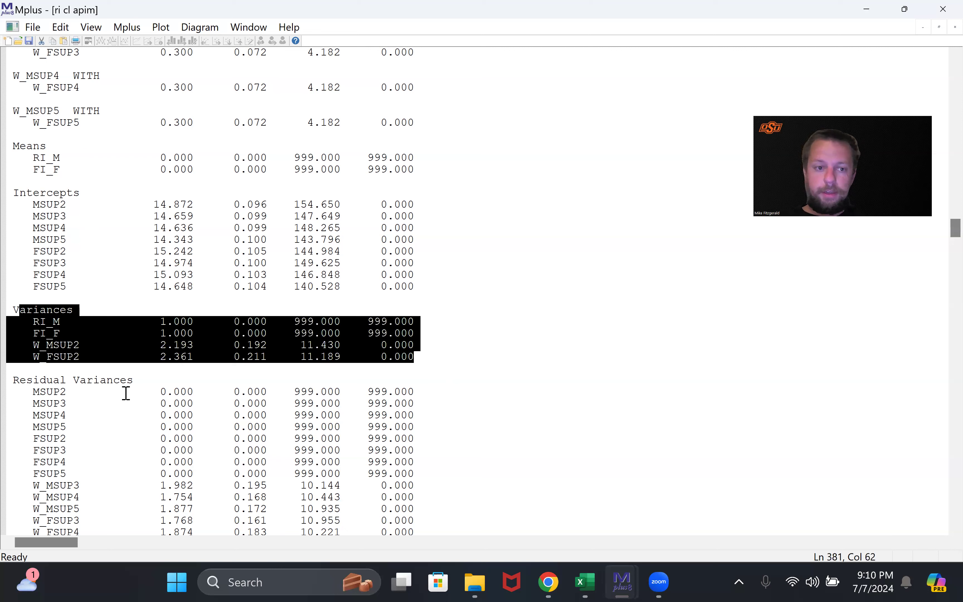
left_click(47, 315)
left_click_drag(15, 311, 442, 365)
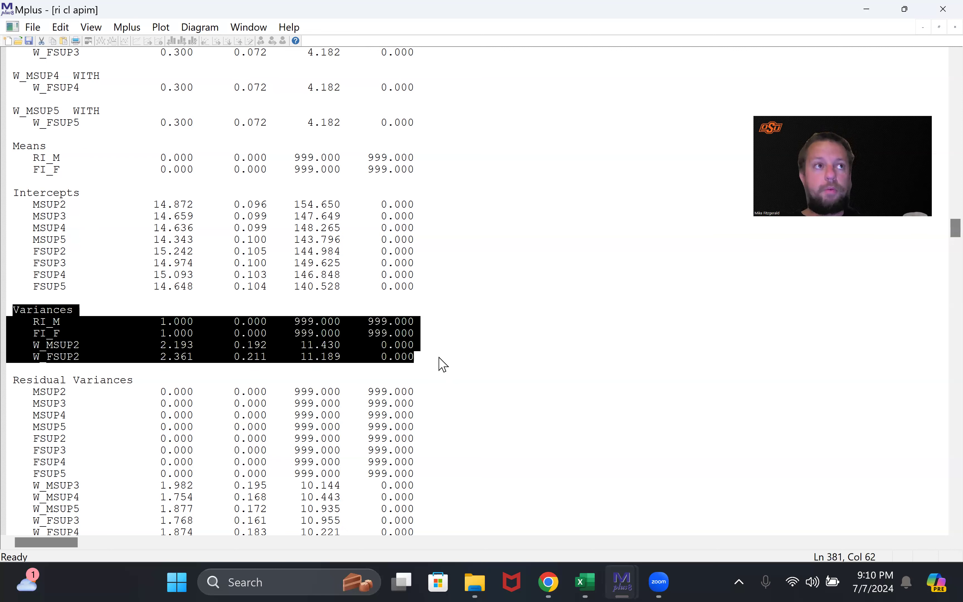
left_click(443, 364)
left_click_drag(34, 345, 81, 345)
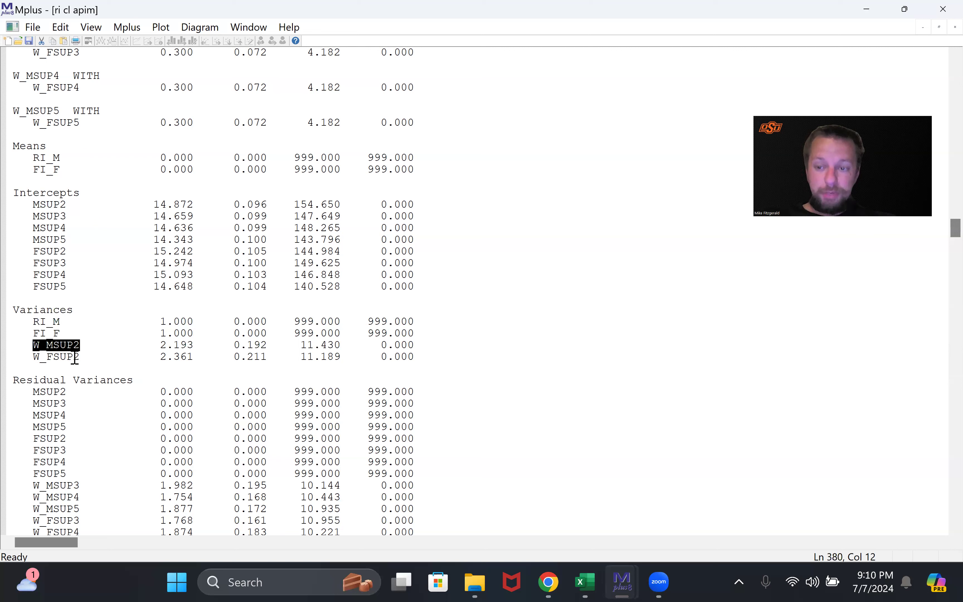
left_click(131, 371)
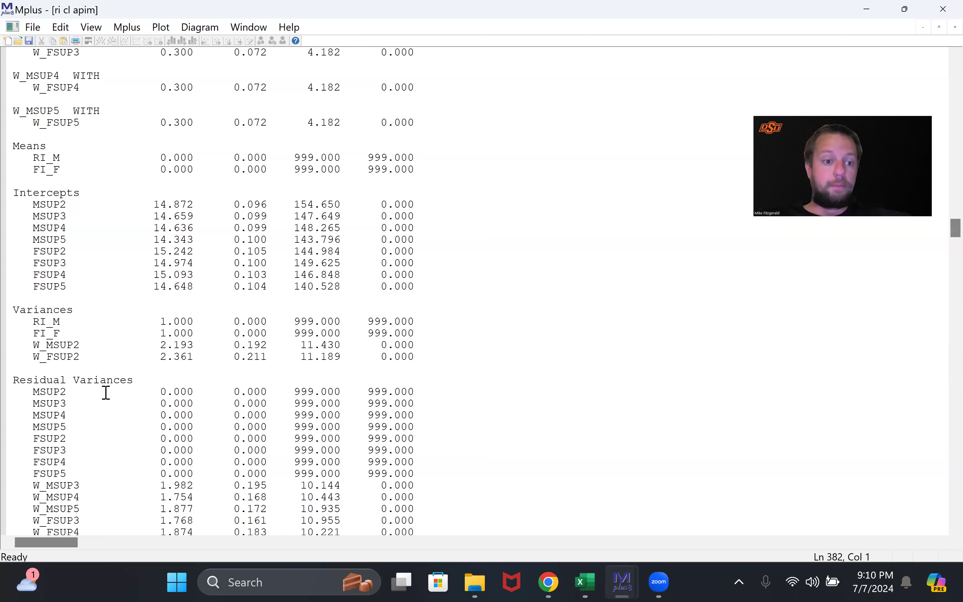
Examine the residual variances of the W_MSUP and W_FSUP factors for waves 3 through 5.
scroll(106, 392, "down", 2)
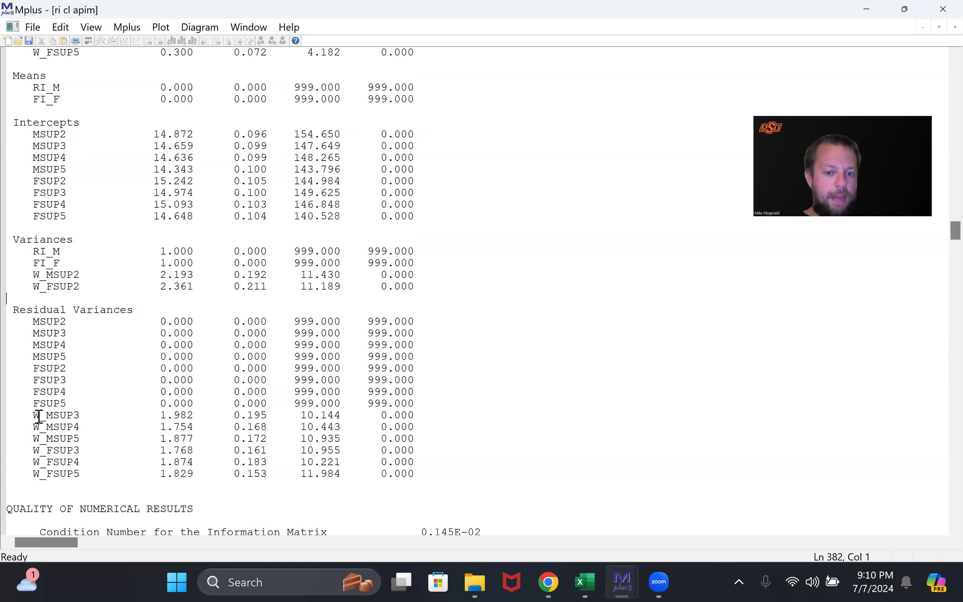
left_click_drag(38, 418, 468, 480)
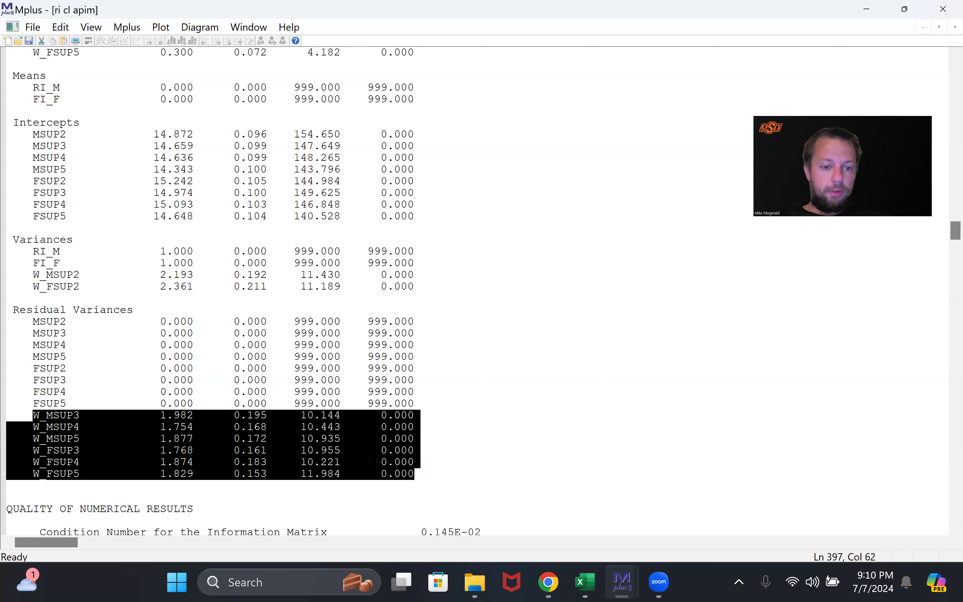
left_click(401, 439)
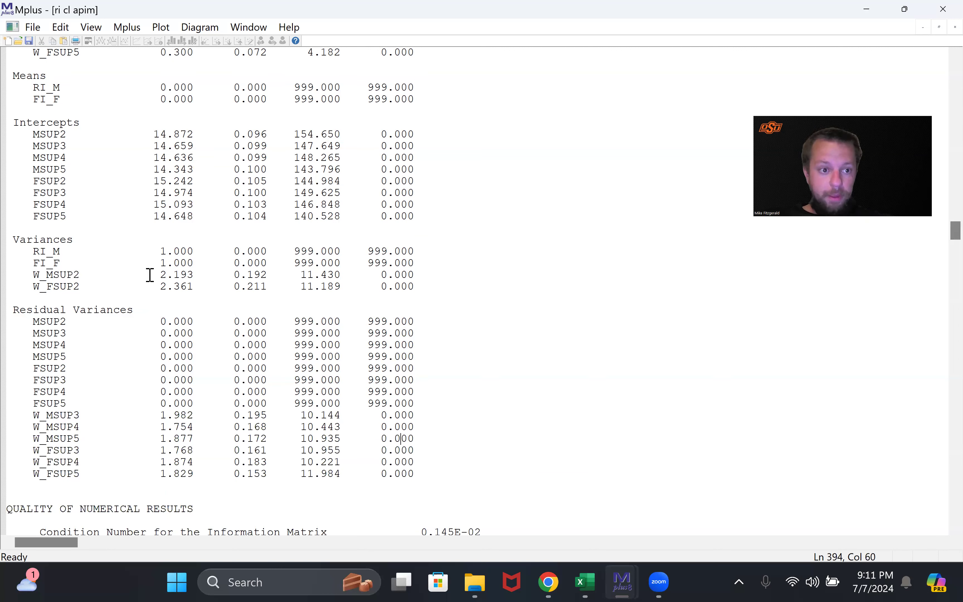
left_click_drag(21, 238, 447, 470)
left_click(447, 469)
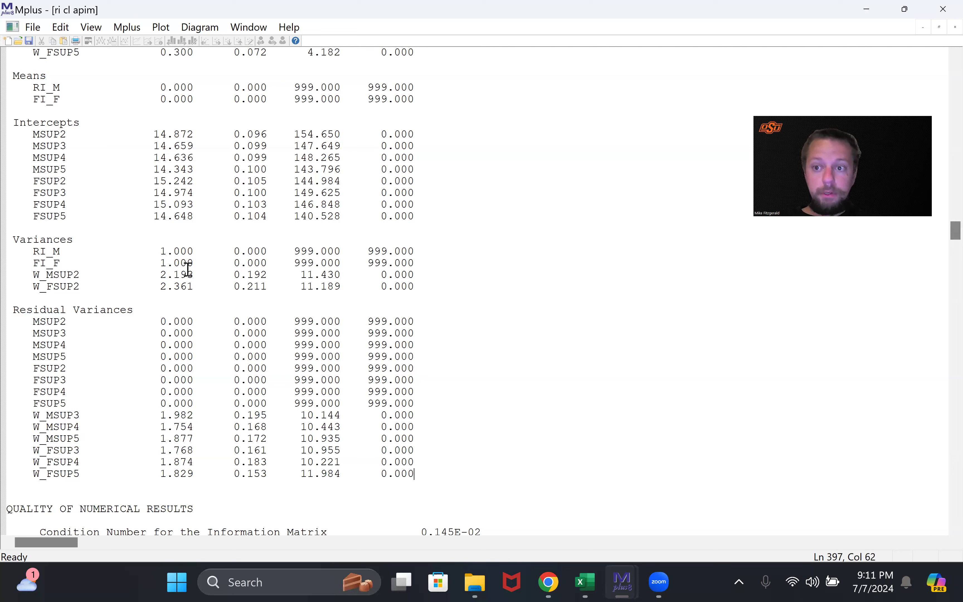
Compare the variances of W_MSUP2 and W_FSUP2 with the residual variances of the wave 3 to 5 within-person factors.
left_click_drag(14, 240, 462, 338)
left_click(462, 339)
left_click_drag(33, 275, 413, 289)
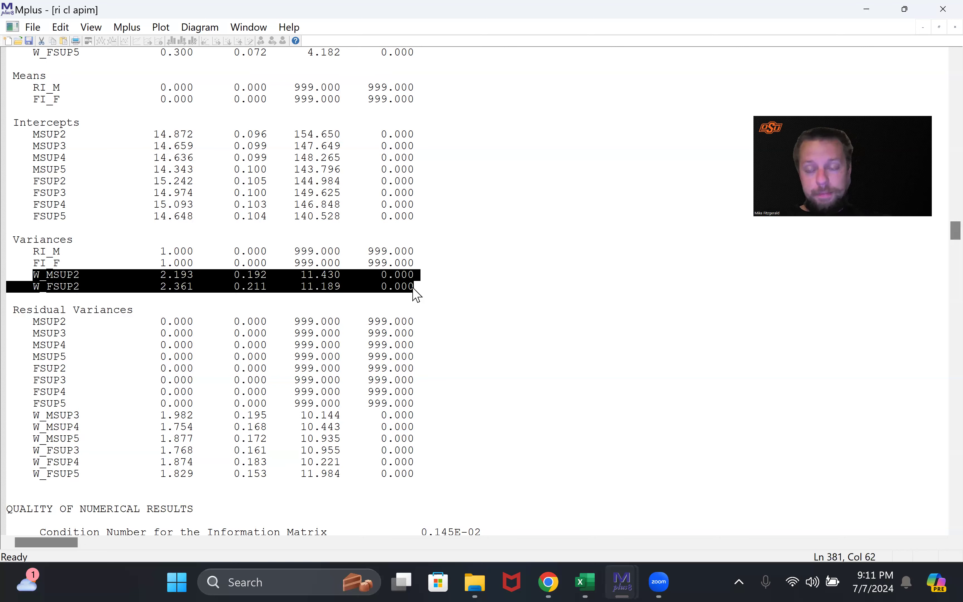
left_click(374, 355)
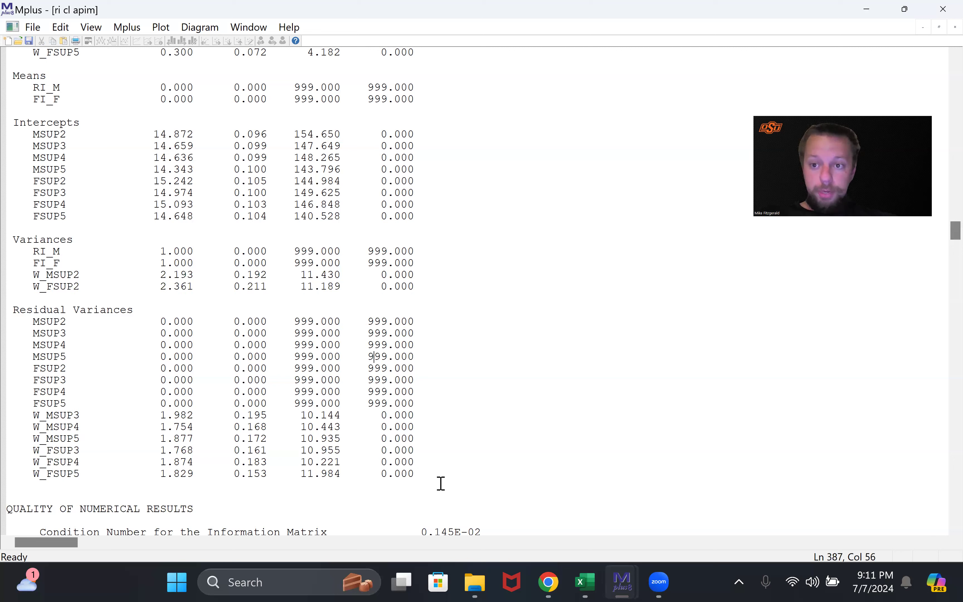
left_click(262, 543)
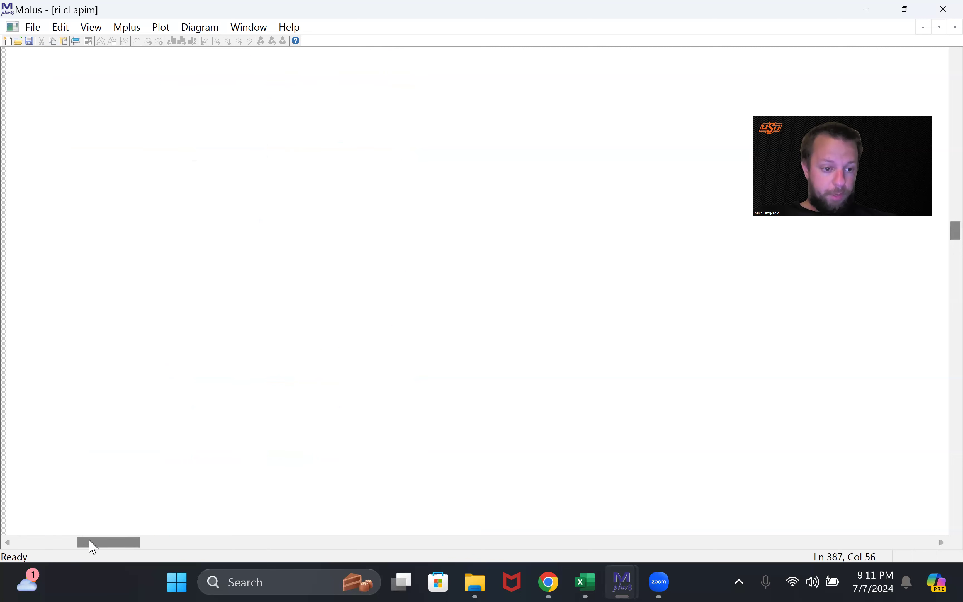
left_click_drag(88, 540, 1, 529)
left_click_drag(33, 414, 495, 484)
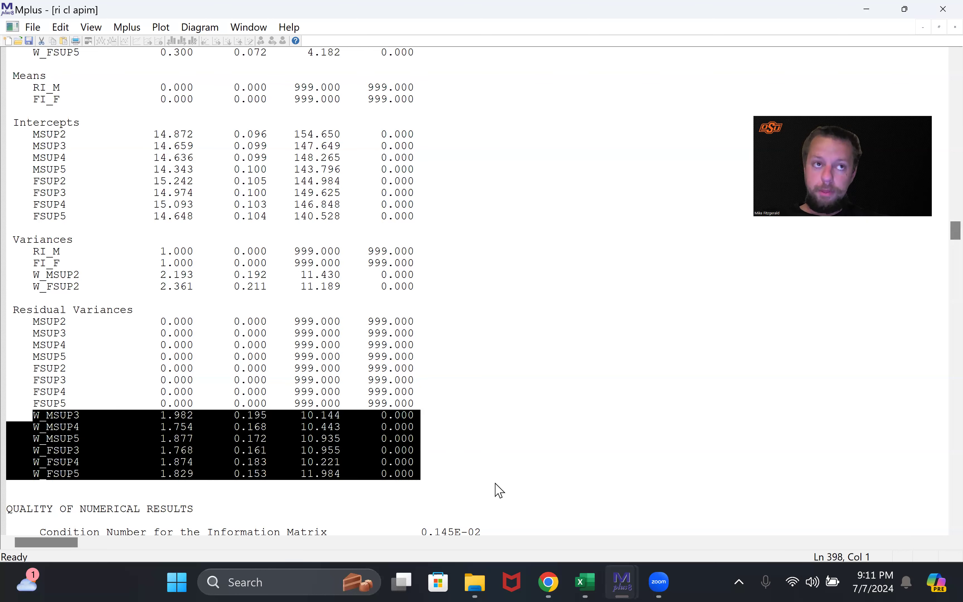
left_click(230, 406)
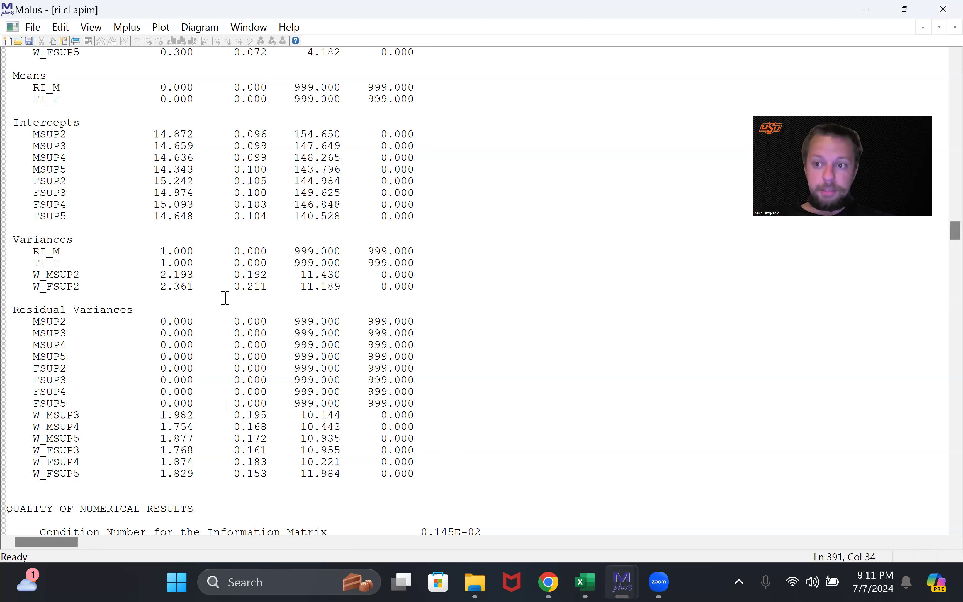
Examine the STDYX standardized within-person actor and partner paths between W_MSUP and W_FSUP across all waves.
scroll(225, 298, "down", 6)
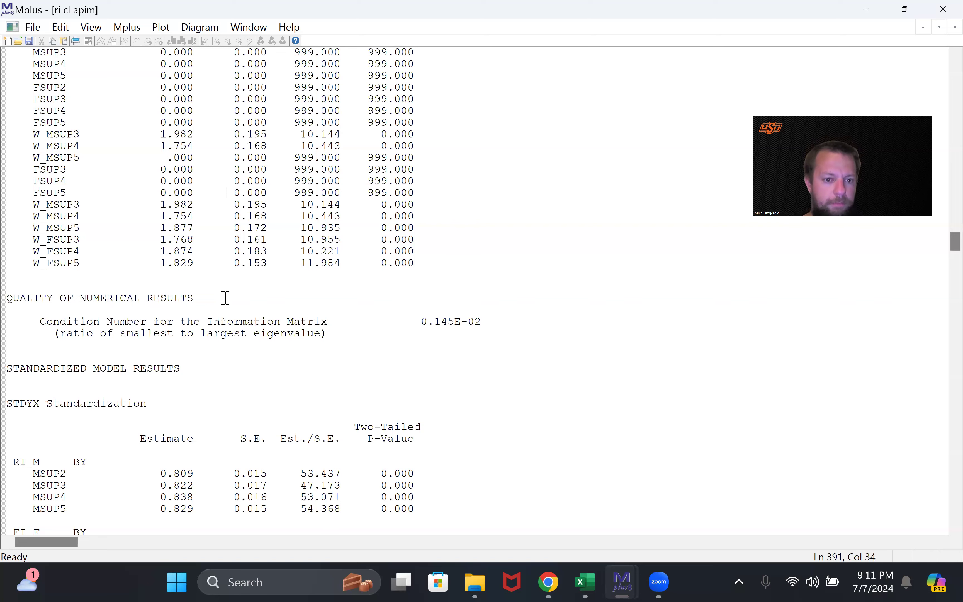
scroll(225, 298, "down", 12)
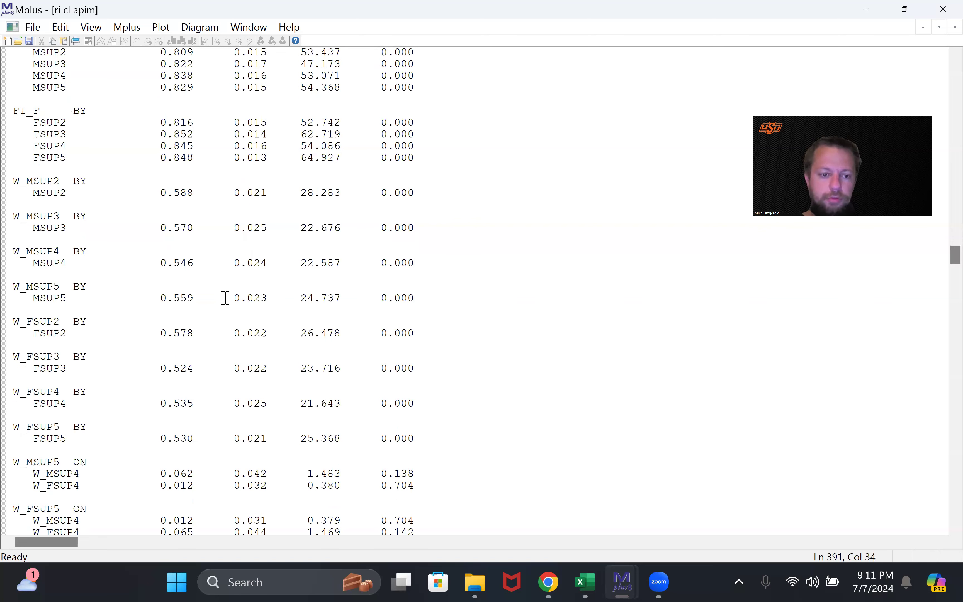
scroll(225, 298, "down", 4)
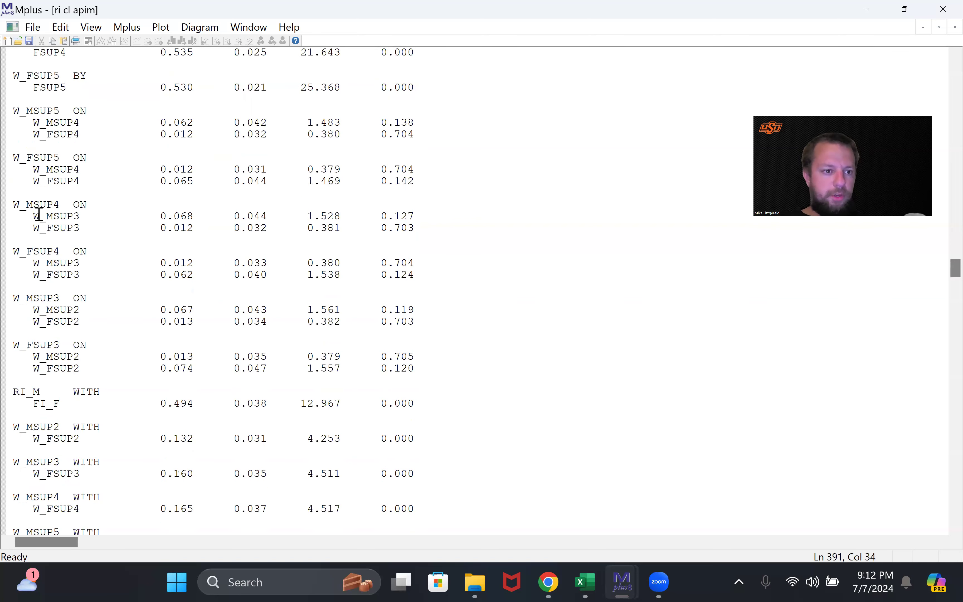
left_click_drag(34, 122, 458, 380)
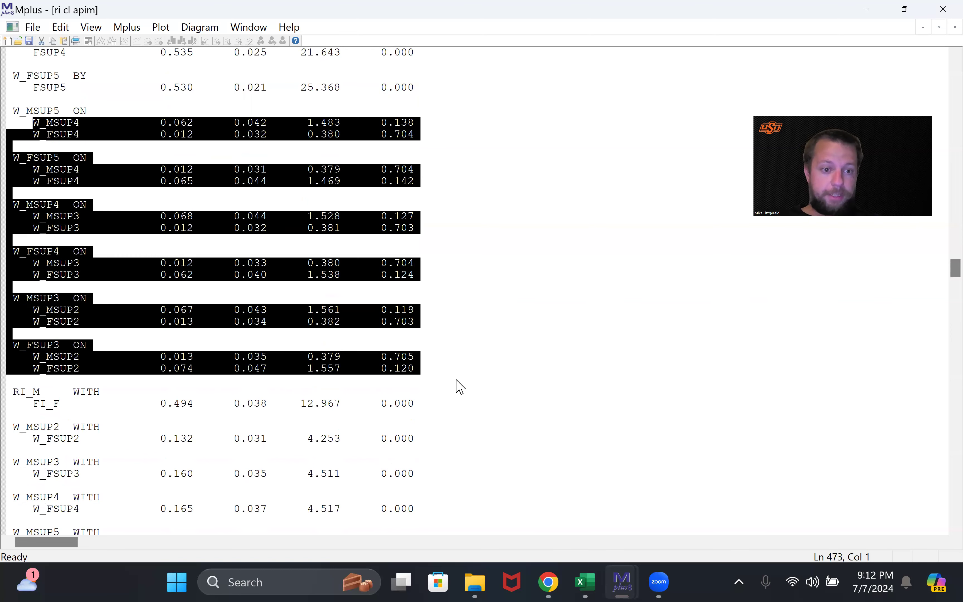
left_click(246, 263)
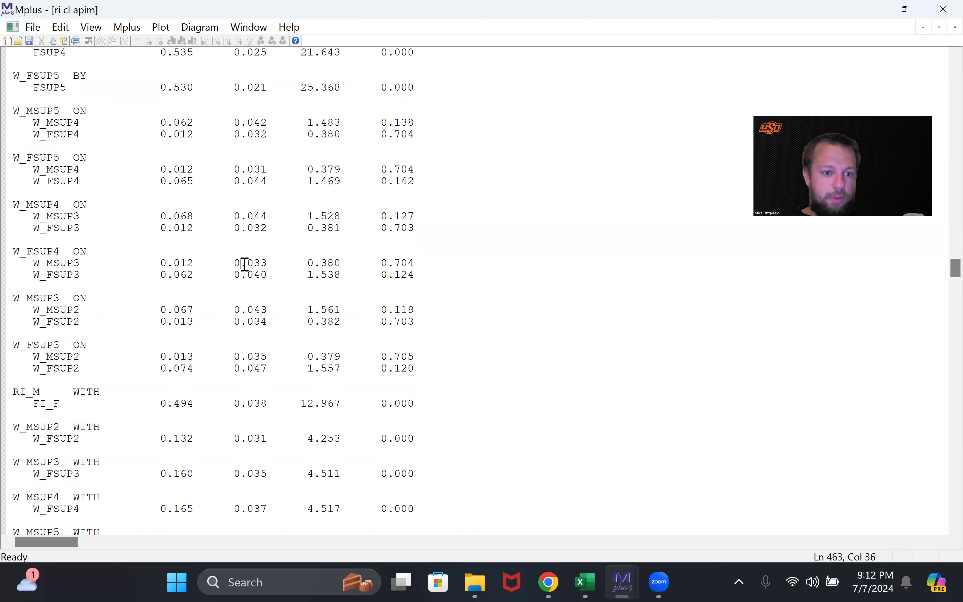
left_click_drag(34, 368, 441, 382)
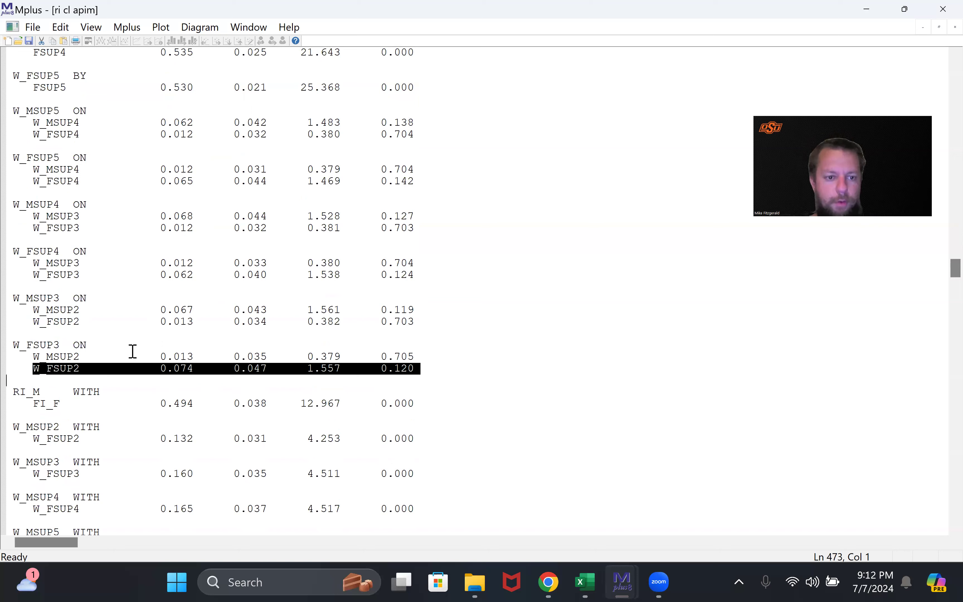
left_click_drag(153, 308, 427, 302)
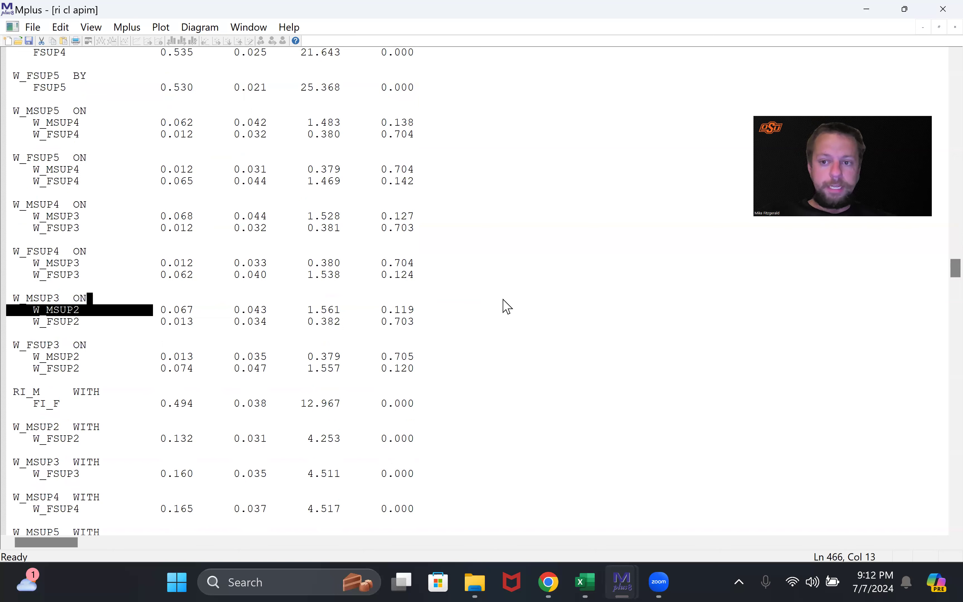
left_click(413, 293)
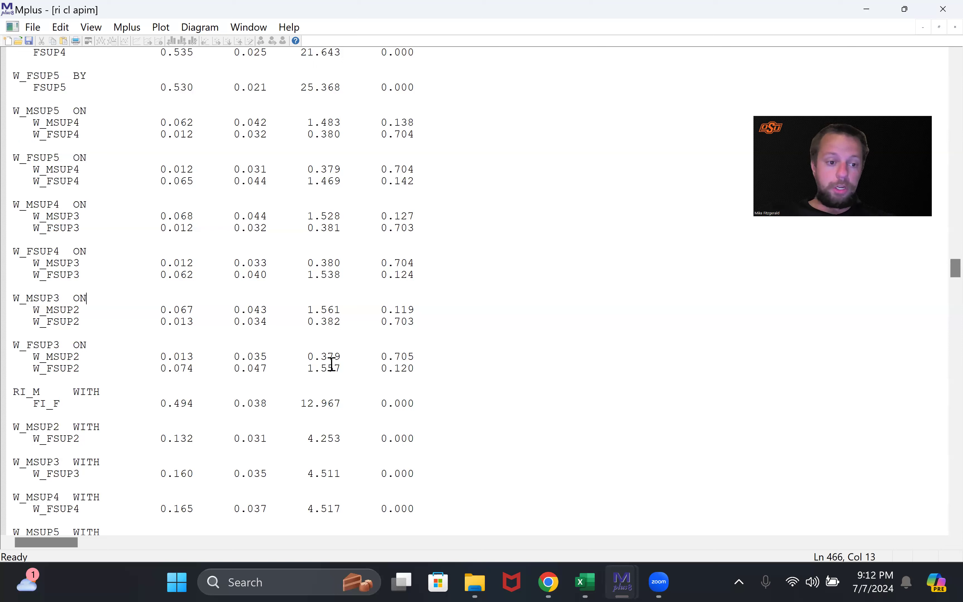
Examine the standardized same-wave covariances between W_MSUP and W_FSUP for waves 2 through 5.
scroll(331, 364, "down", 2)
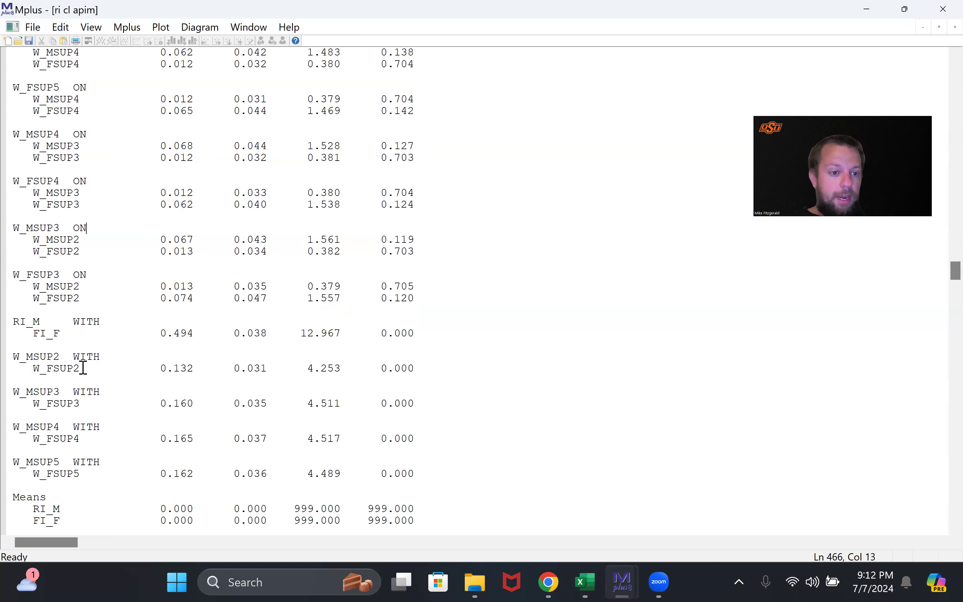
left_click_drag(26, 359, 418, 469)
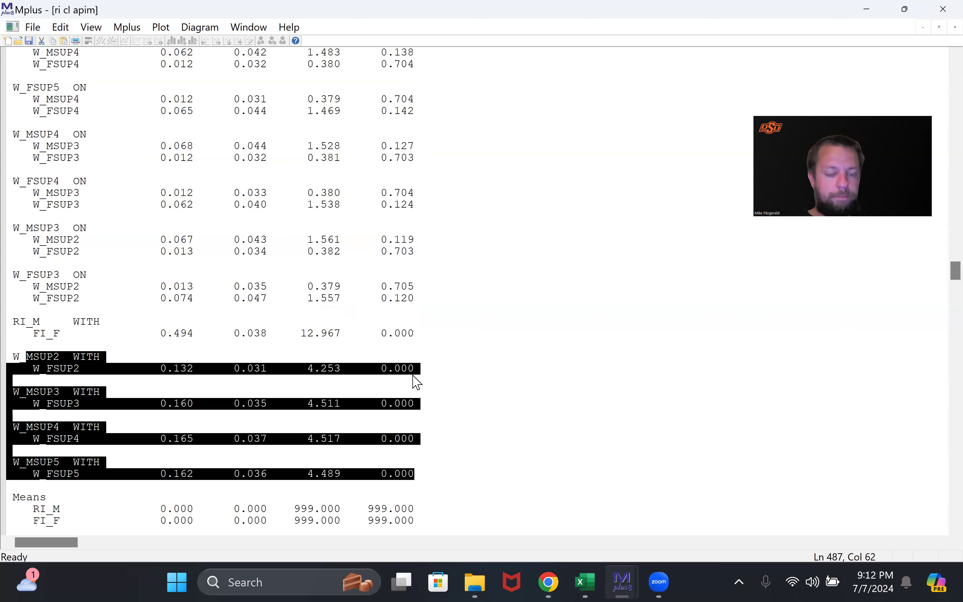
scroll(417, 382, "down", 6)
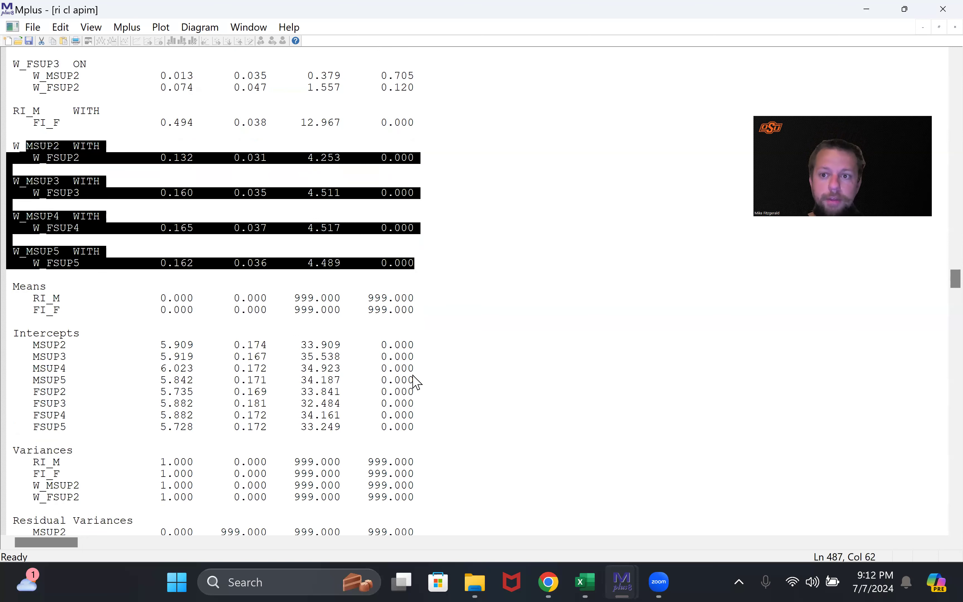
scroll(628, 232, "up", 4)
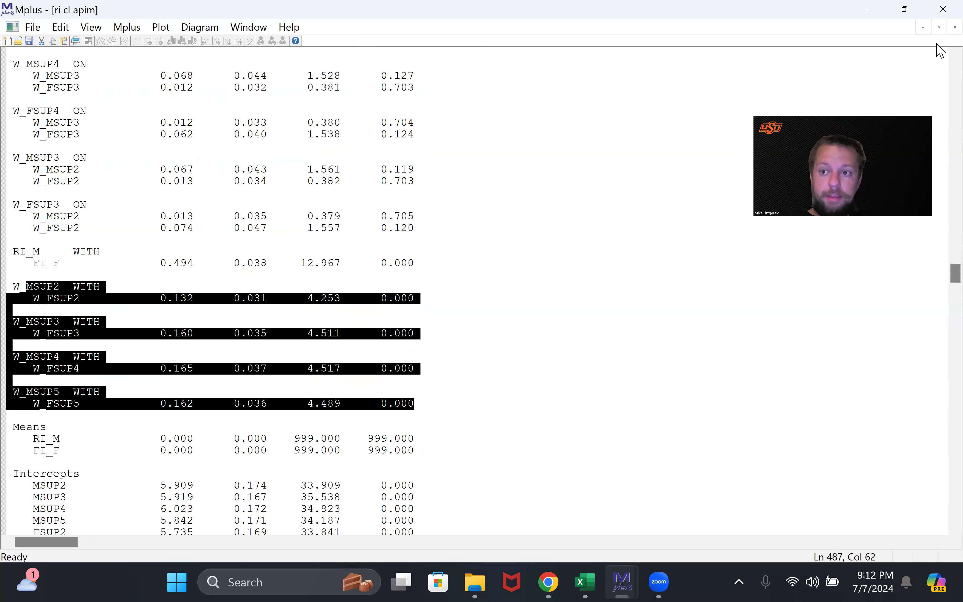
In the RI CL APIM input file, relabel the four wave 4 on wave 3 paths as c1, c2, c2 and c1.
left_click(938, 27)
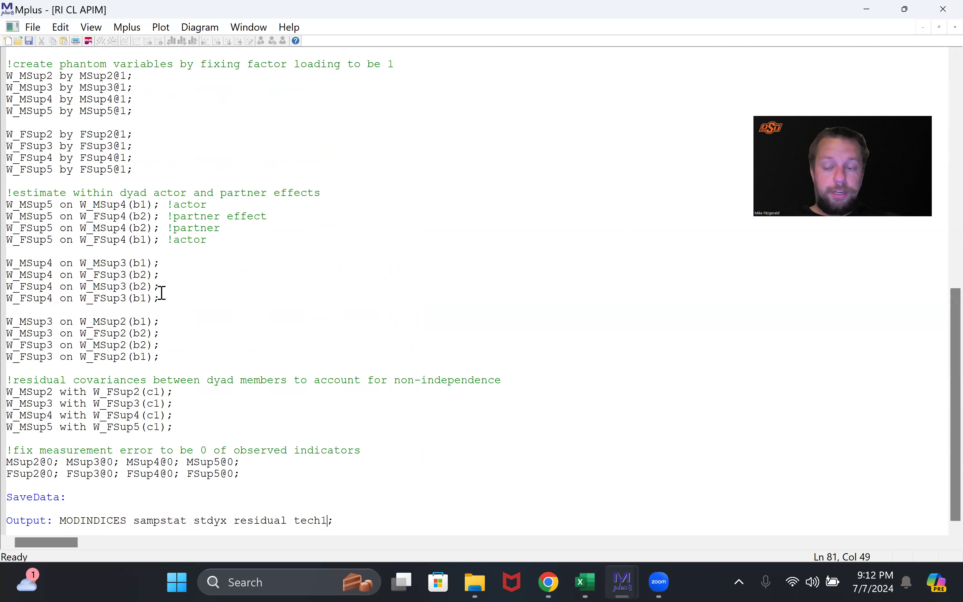
left_click(141, 264)
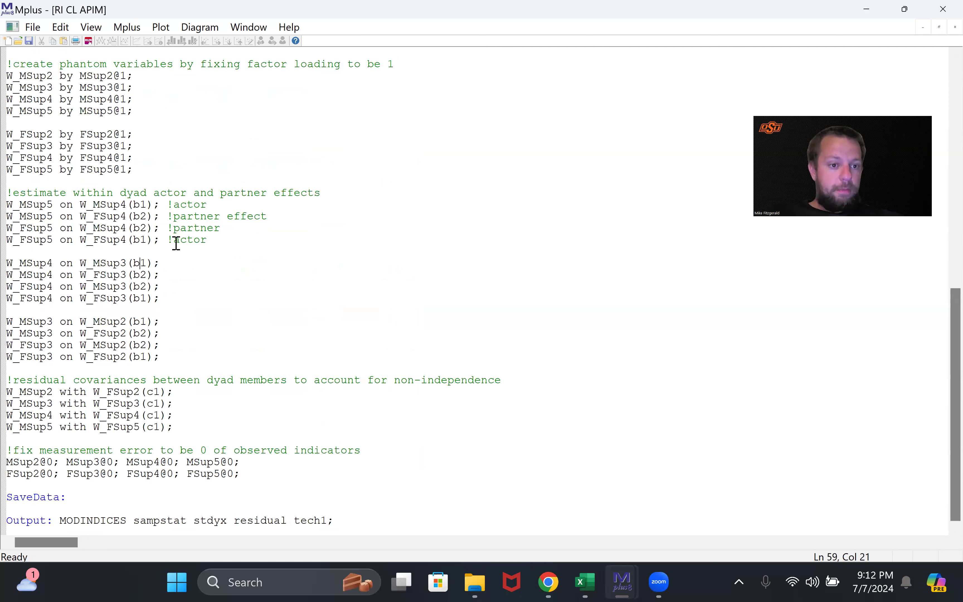
key("BackSpace")
type("c")
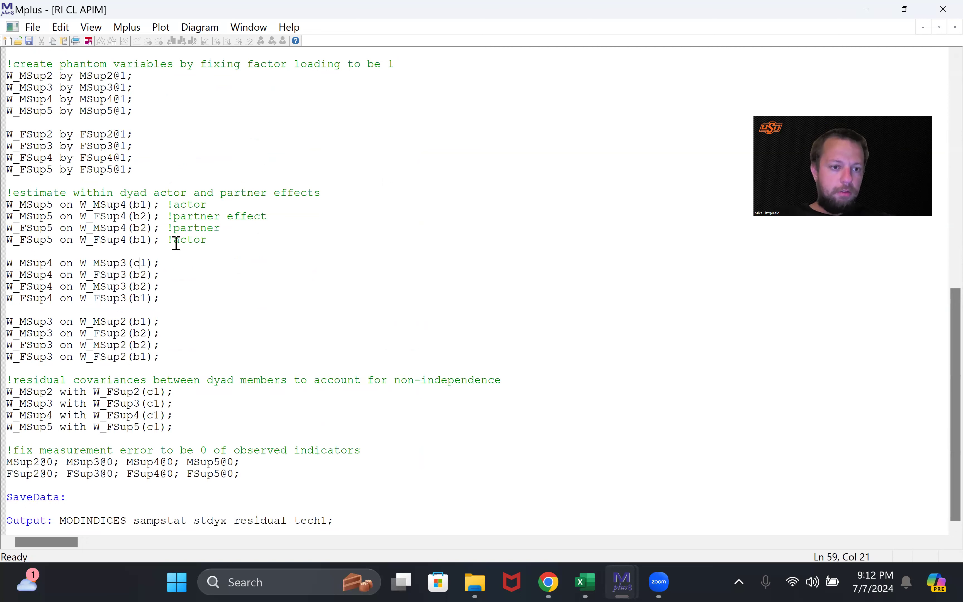
key("Down")
key("BackSpace")
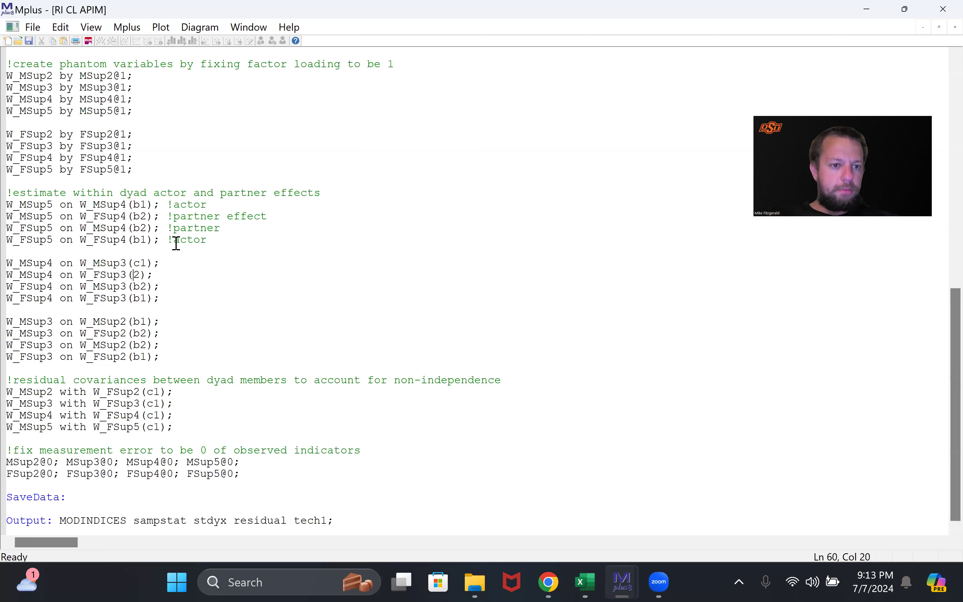
type("c")
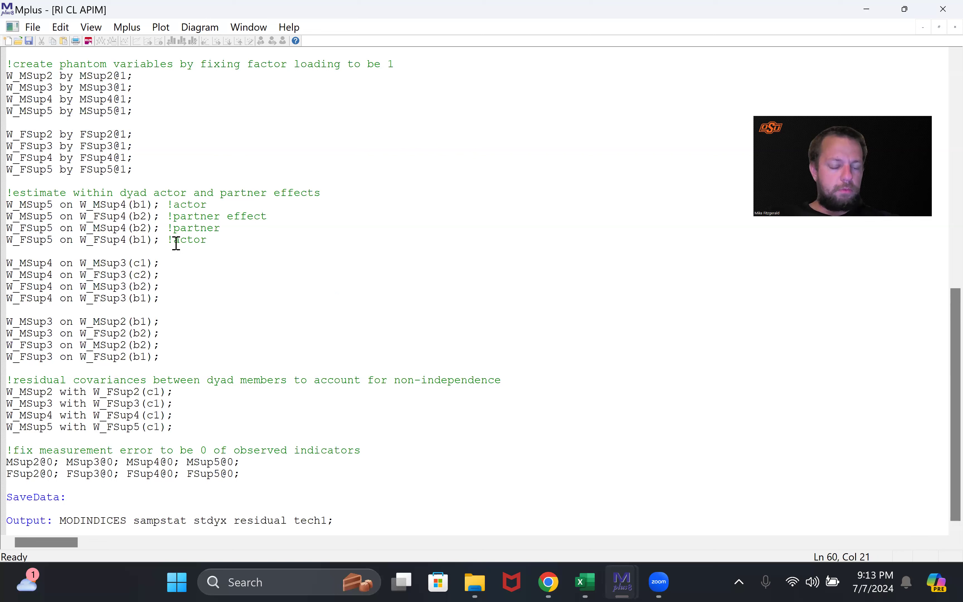
key("Down")
key("BackSpace")
type("c")
key("Down")
key("BackSpace")
type("c")
Relabel the four wave 3 on wave 2 within-dyad paths as d1, d2, d2 and d1.
key("Down")
key("Down")
key("BackSpace")
type("d")
key("Down")
key("BackSpace")
type("d")
key("Down")
key("BackSpace")
type("d")
key("Down")
key("BackSpace")
type("d")
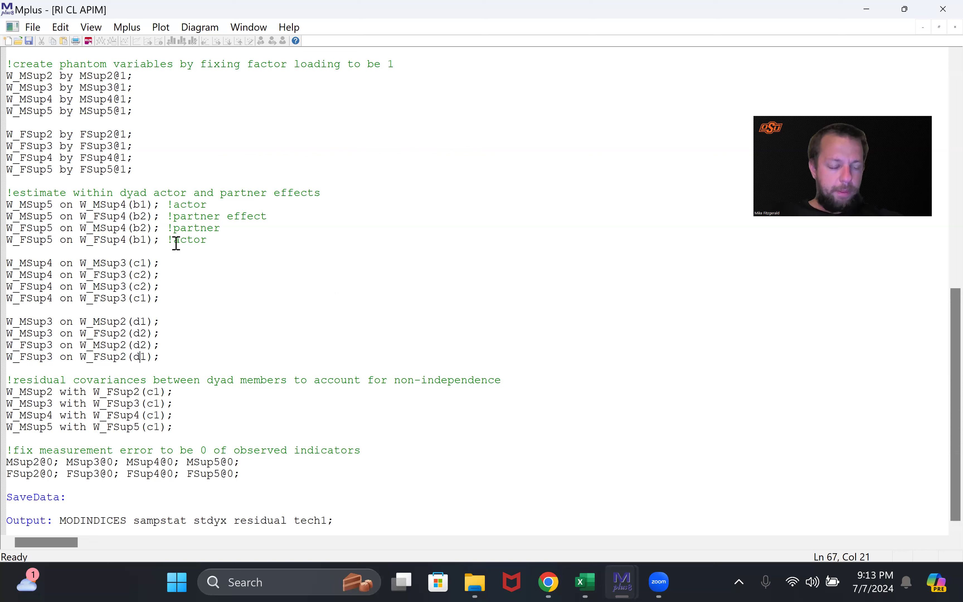
Relabel the four same-wave residual covariances between W_MSup and W_FSup, waves 2 through 5, as e1.
left_click(156, 392)
key("BackSpace")
type("e")
key("Down")
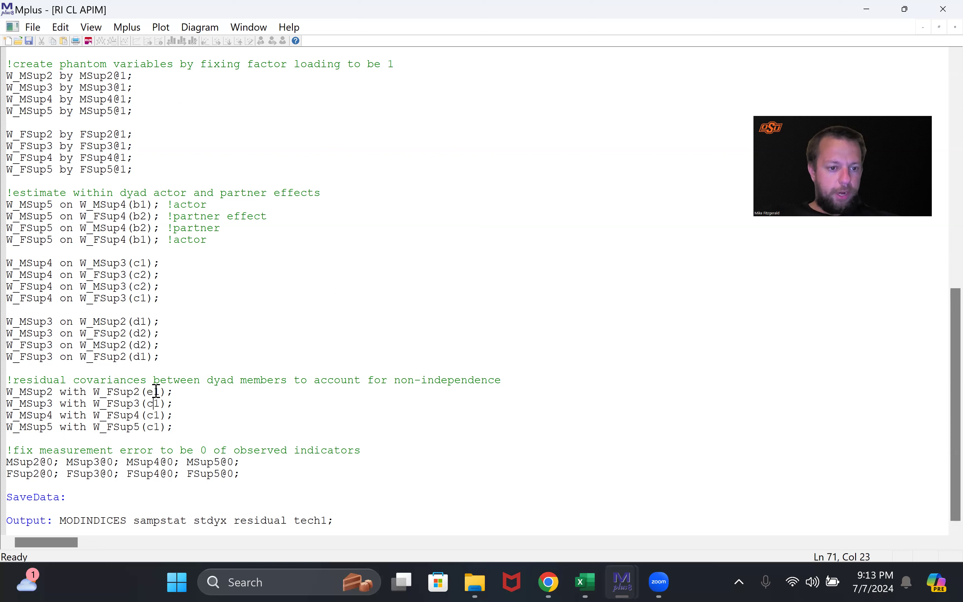
type("e")
key("Down")
key("BackSpace")
type("e")
key("Down")
key("BackSpace")
type("e")
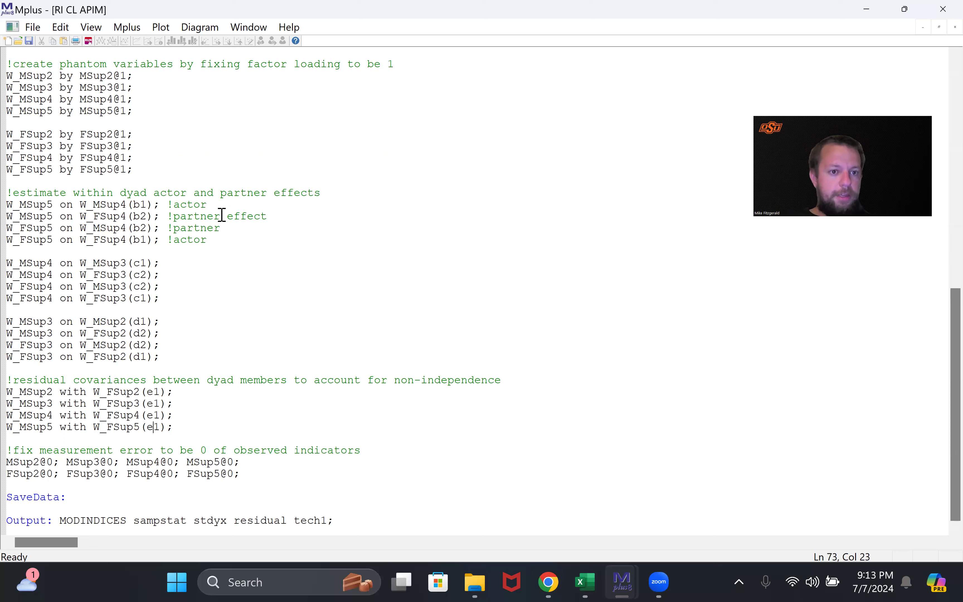
Review the b1/b2 labels on the wave 5 on wave 4 paths and the c1/c2 labels on the wave 4 on wave 3 paths.
left_click_drag(224, 239, 9, 201)
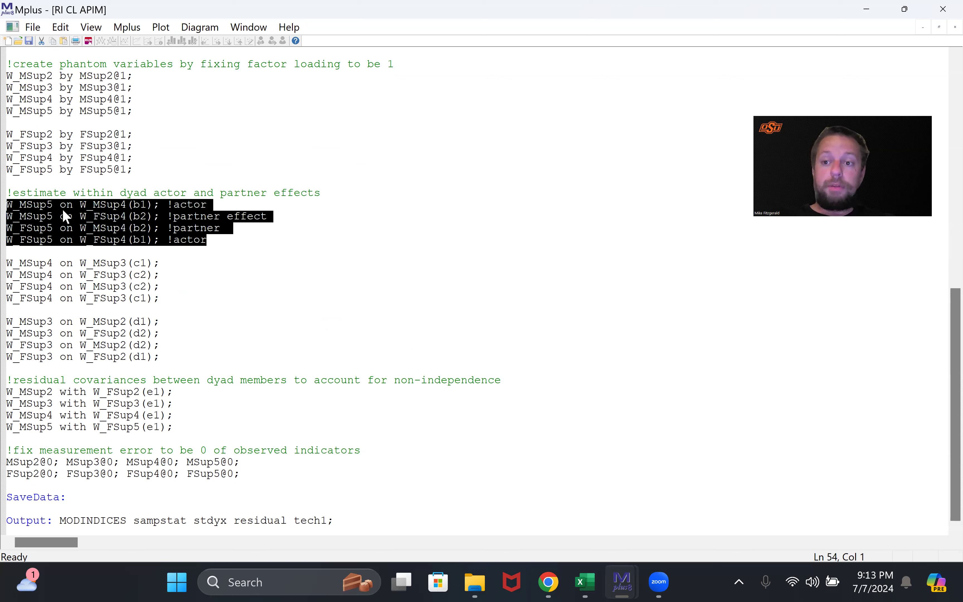
left_click(86, 217)
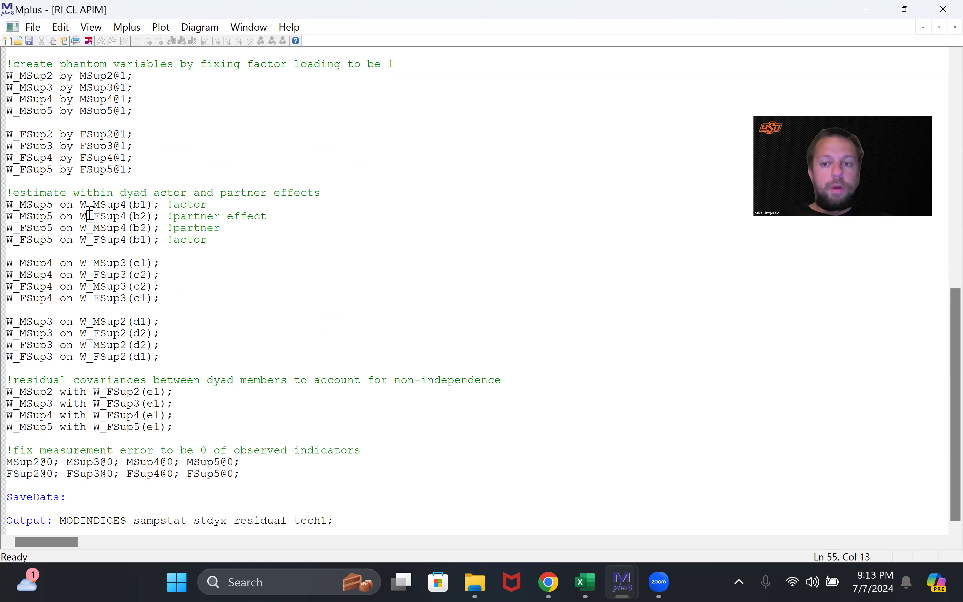
left_click_drag(6, 263, 166, 312)
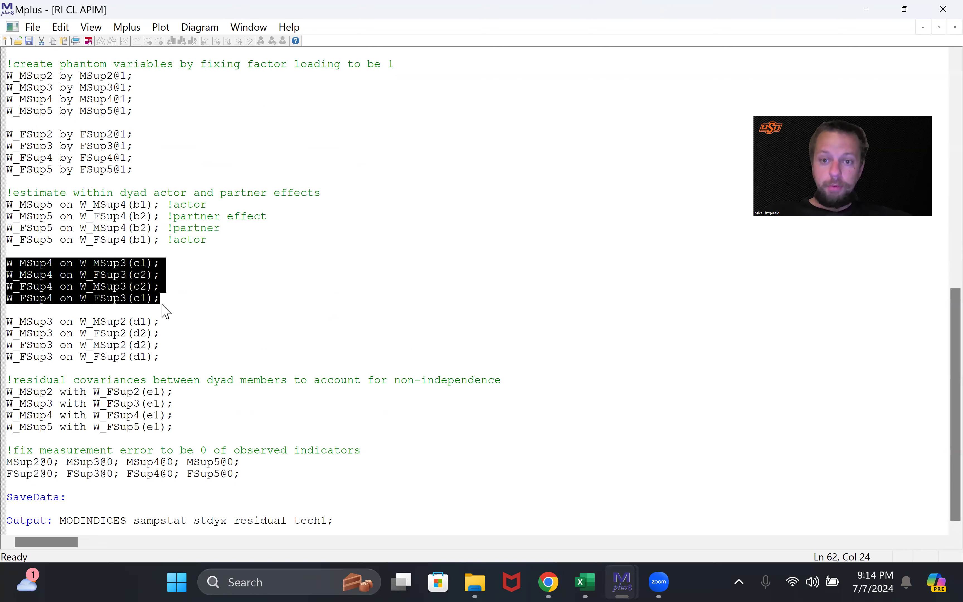
left_click(164, 326)
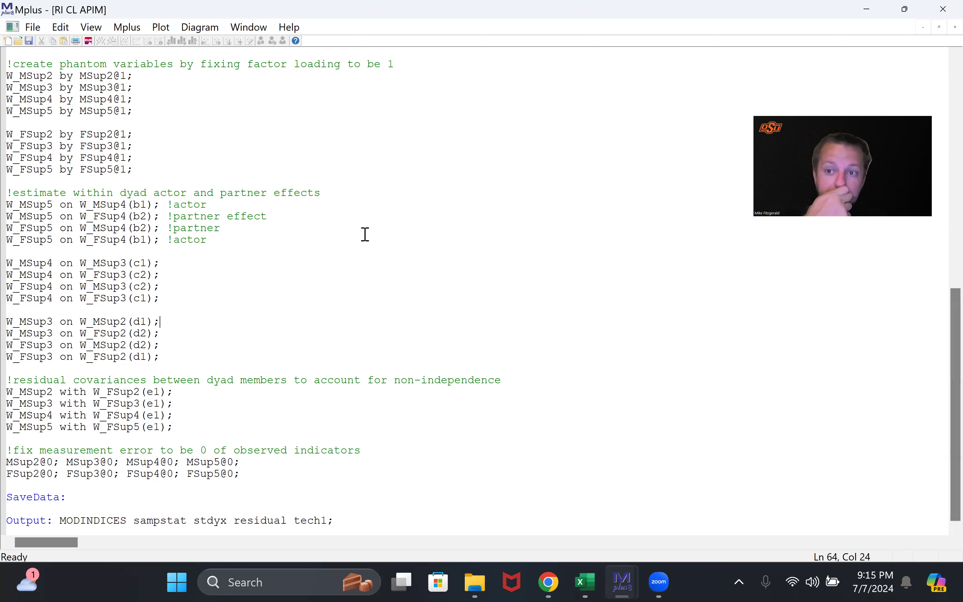
left_click(366, 235)
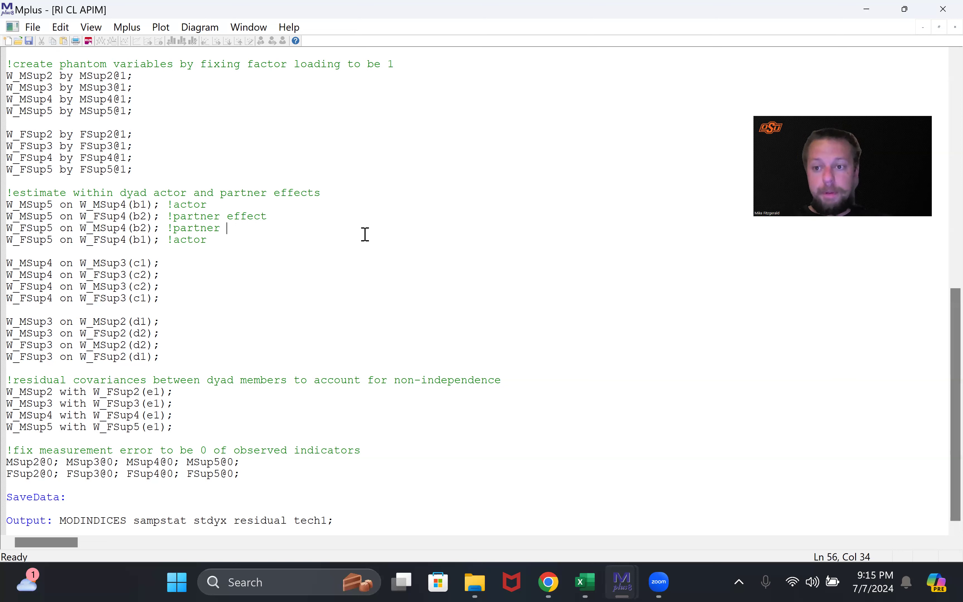
left_click(241, 268)
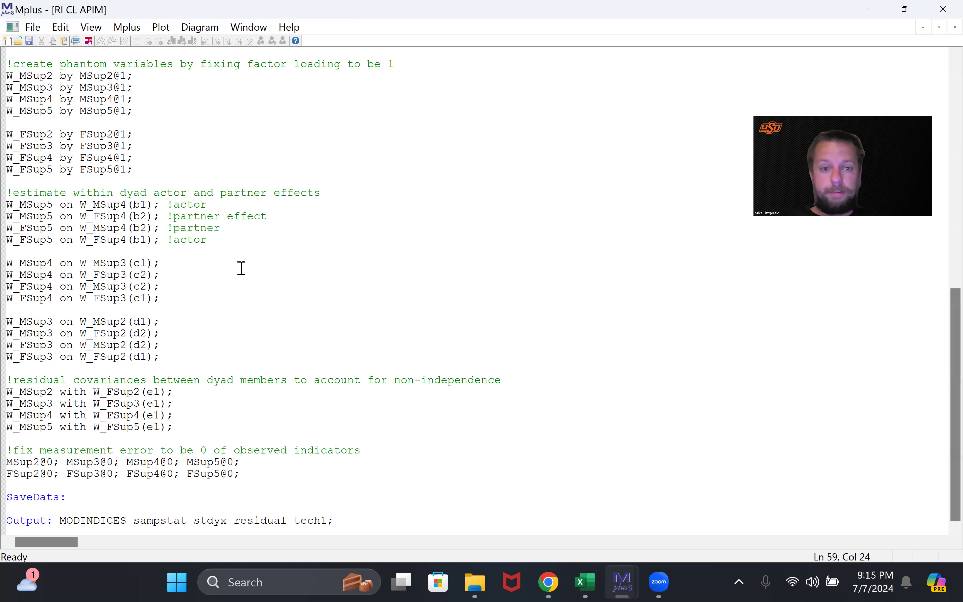
Run the relabelled model and go to the model fit information in its output.
left_click(89, 41)
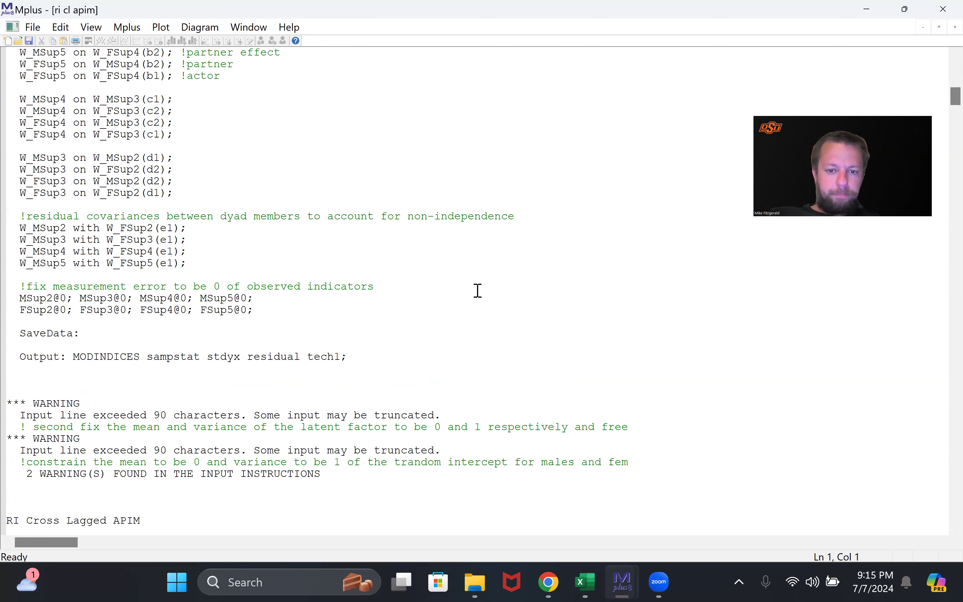
scroll(478, 290, "down", 20)
scroll(478, 290, "down", 14)
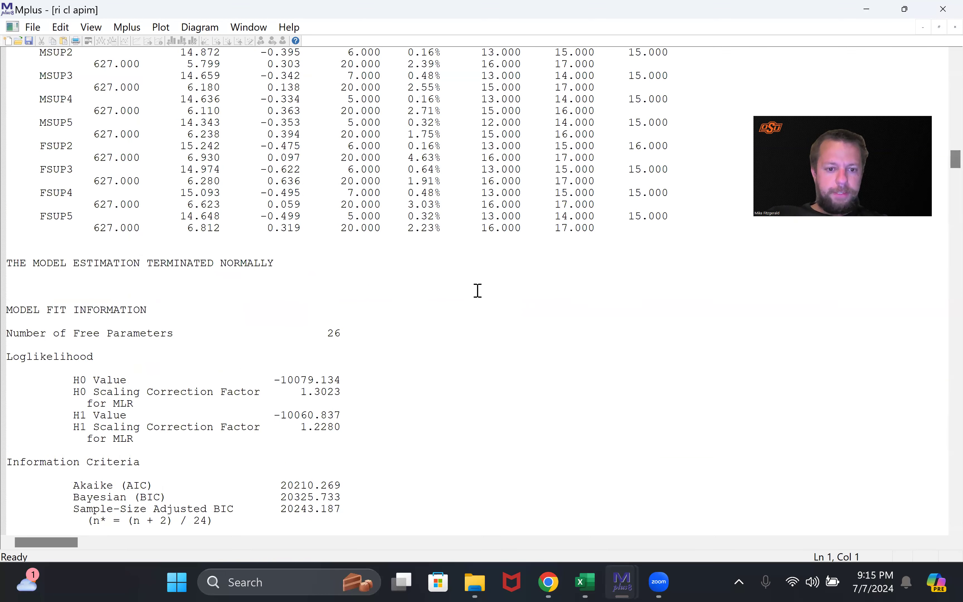
scroll(280, 270, "down", 8)
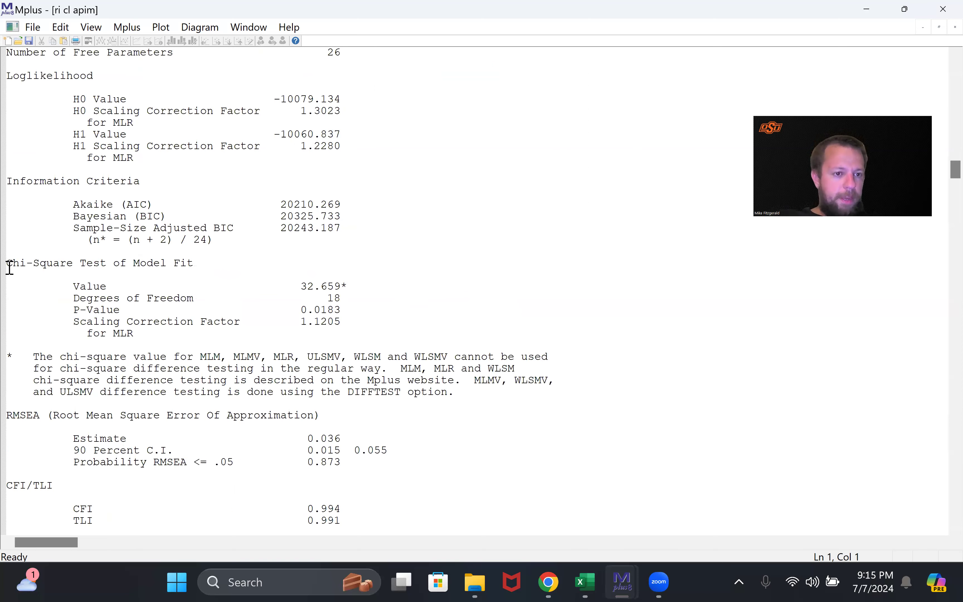
Examine the chi-square value and degrees of freedom in the model fit test.
left_click_drag(9, 265, 350, 304)
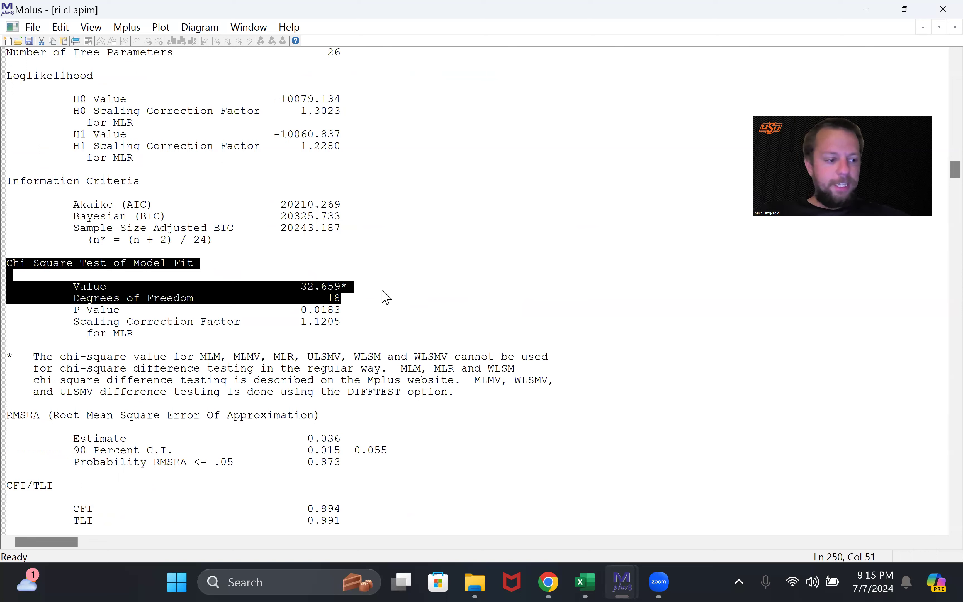
left_click(378, 298)
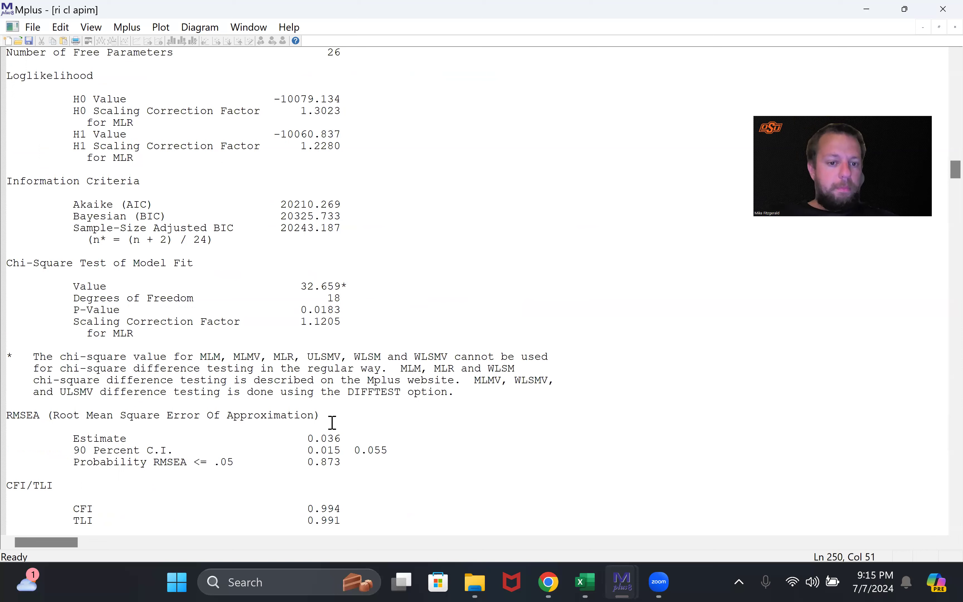
left_click_drag(343, 312, 277, 293)
left_click(274, 286)
left_click_drag(65, 286, 344, 299)
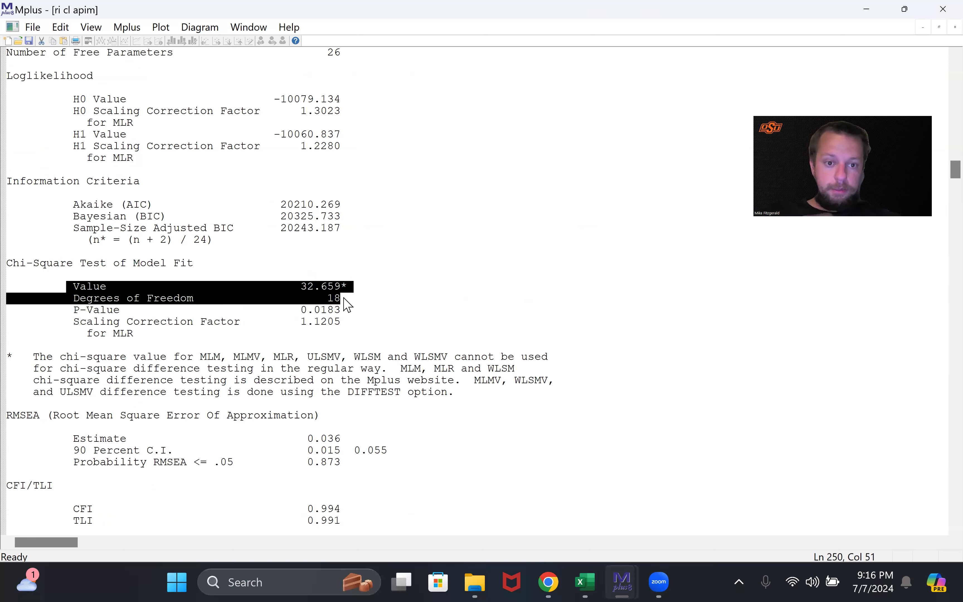
left_click(345, 303)
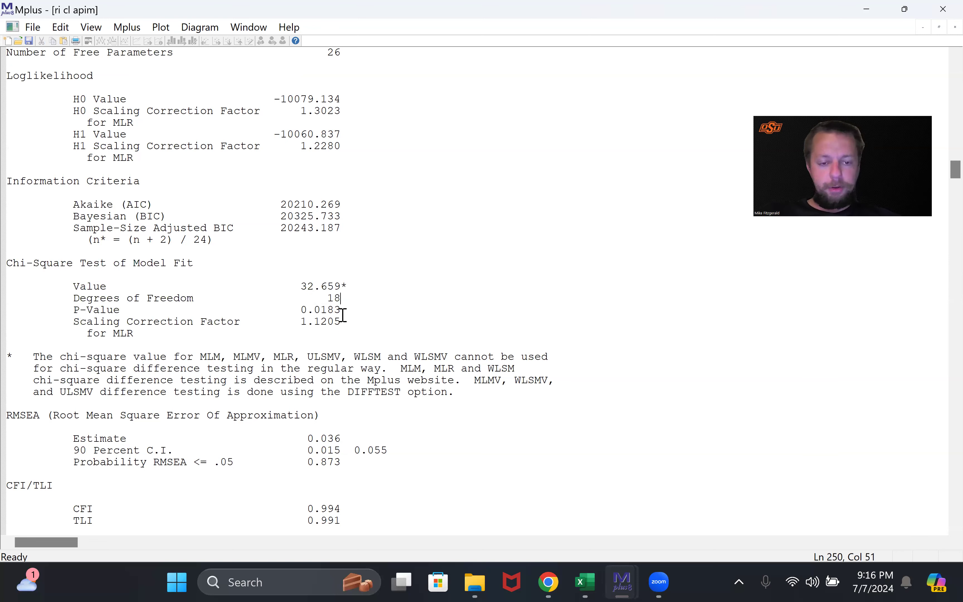
Examine the CFI/TLI, RMSEA with its 90 percent confidence interval, and SRMR fit indices.
scroll(336, 320, "down", 2)
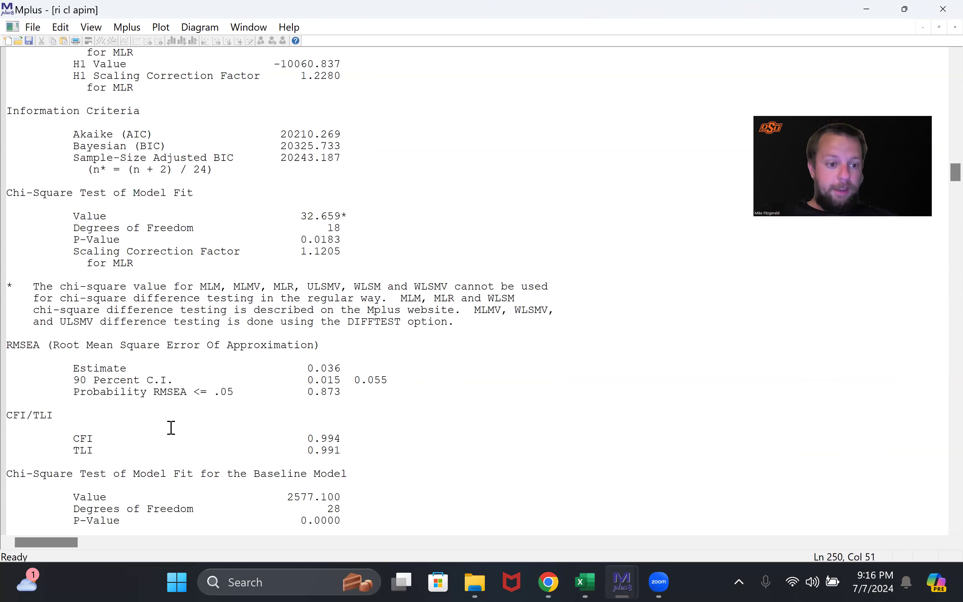
left_click_drag(19, 415, 361, 448)
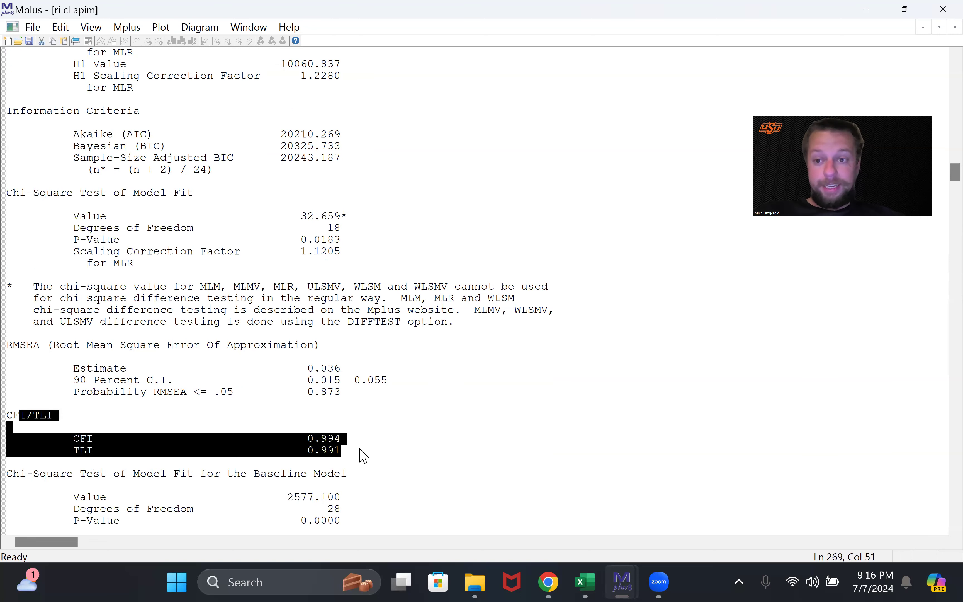
scroll(360, 452, "down", 10)
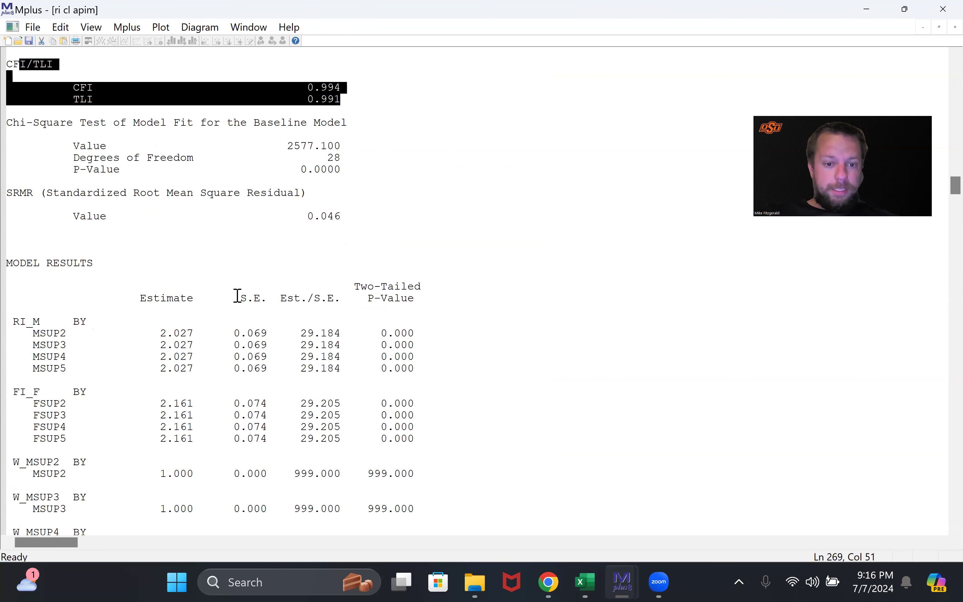
scroll(236, 294, "up", 4)
scroll(143, 208, "up", 6)
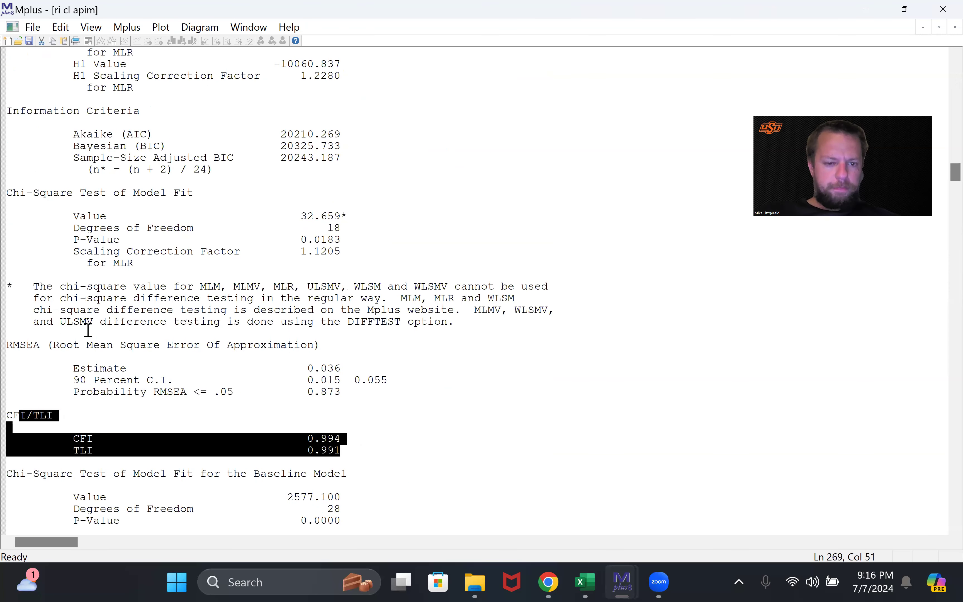
left_click_drag(74, 370, 354, 380)
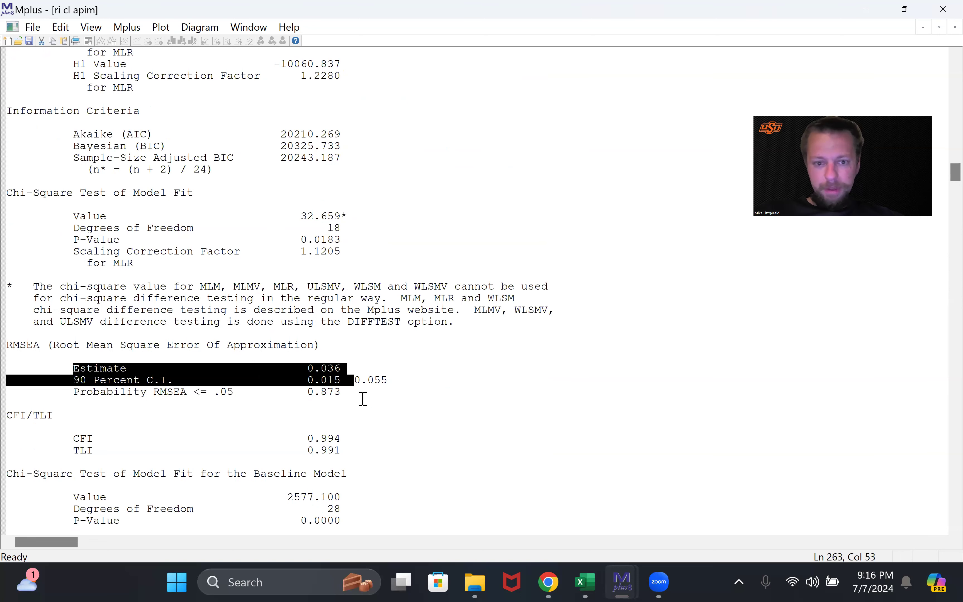
scroll(313, 394, "down", 4)
left_click_drag(51, 416, 346, 431)
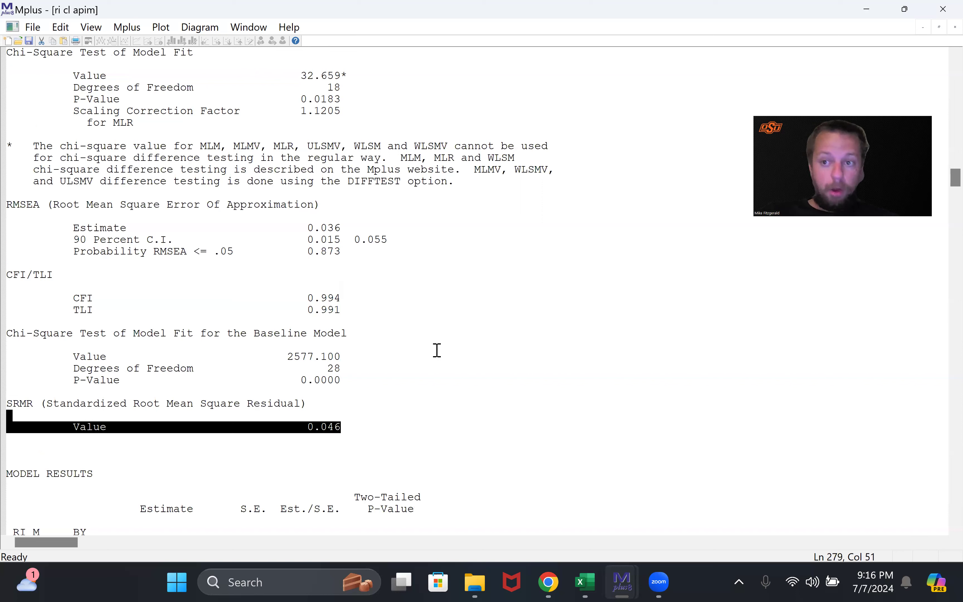
left_click(402, 373)
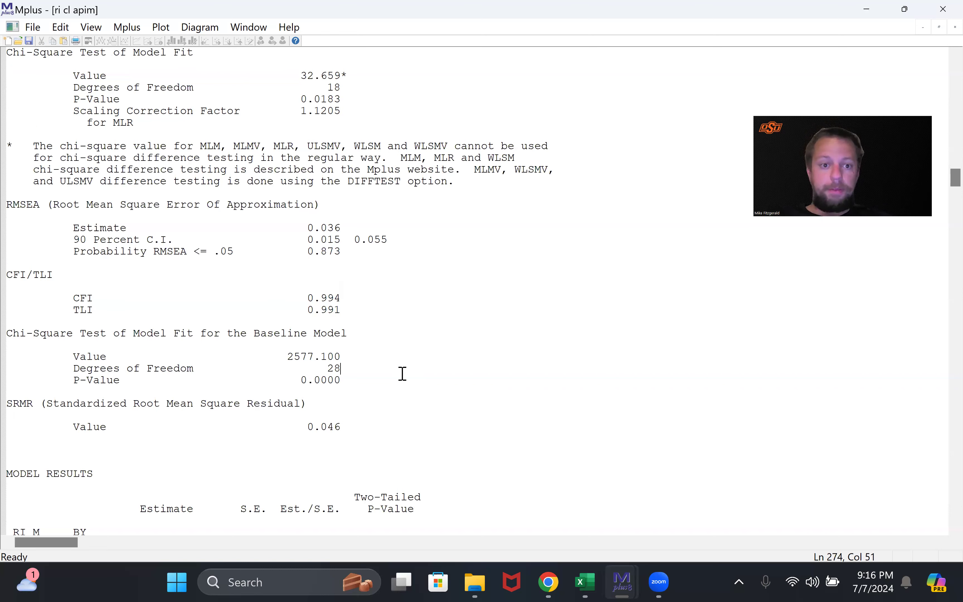
scroll(376, 367, "down", 8)
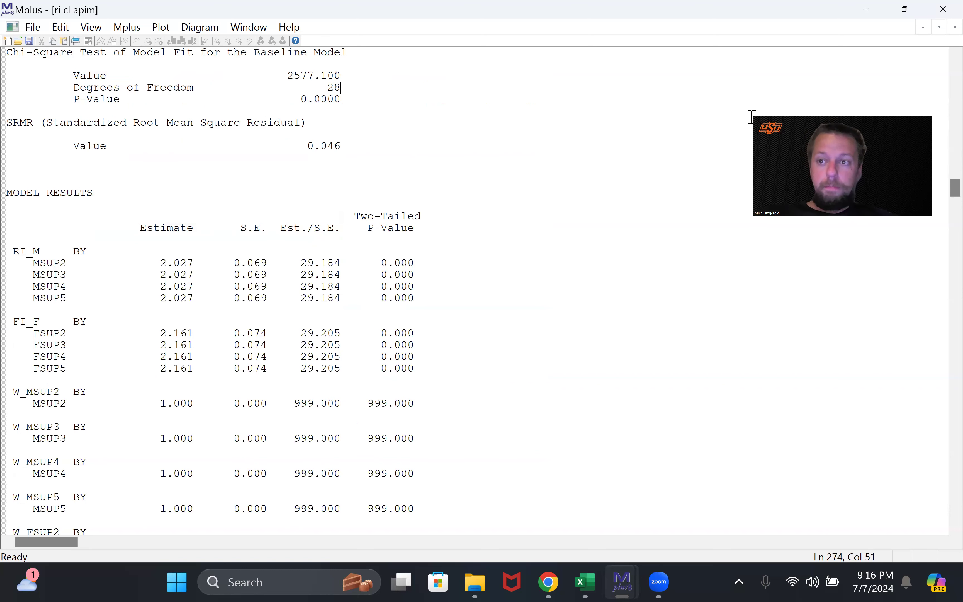
Close the output and relabel the W_MSup actor paths in the input file as b10, c10 and d10.
left_click(955, 26)
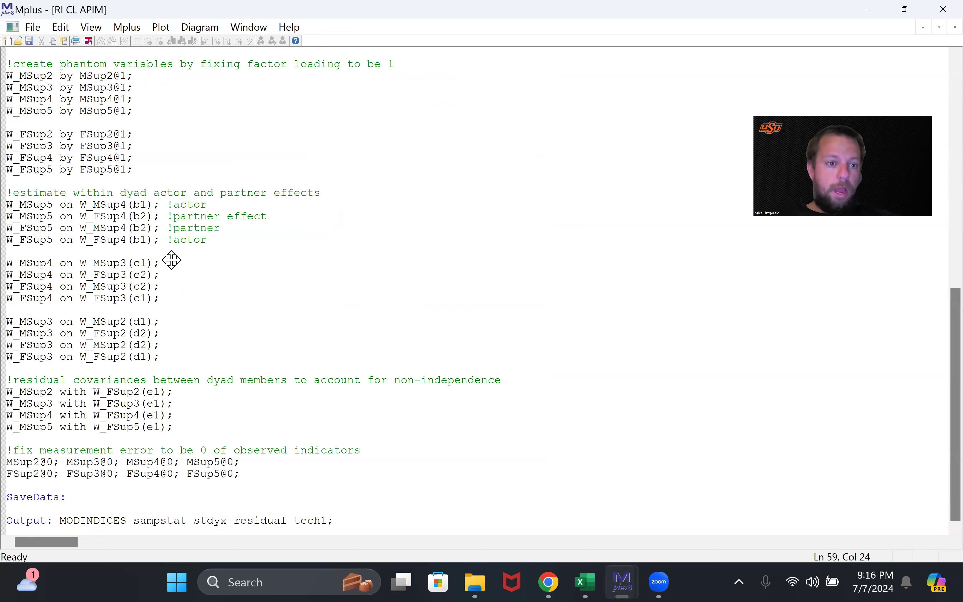
left_click(144, 206)
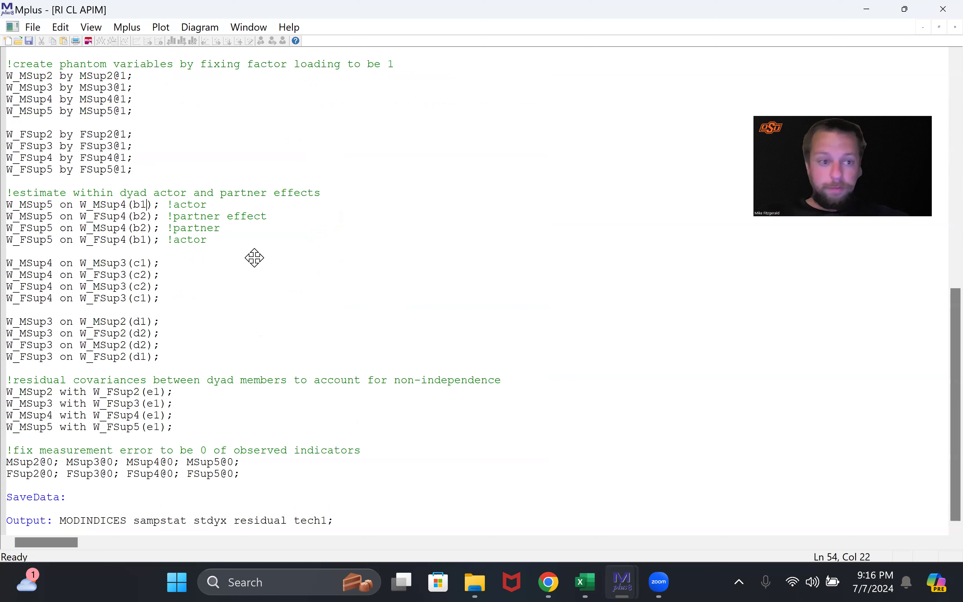
type("0")
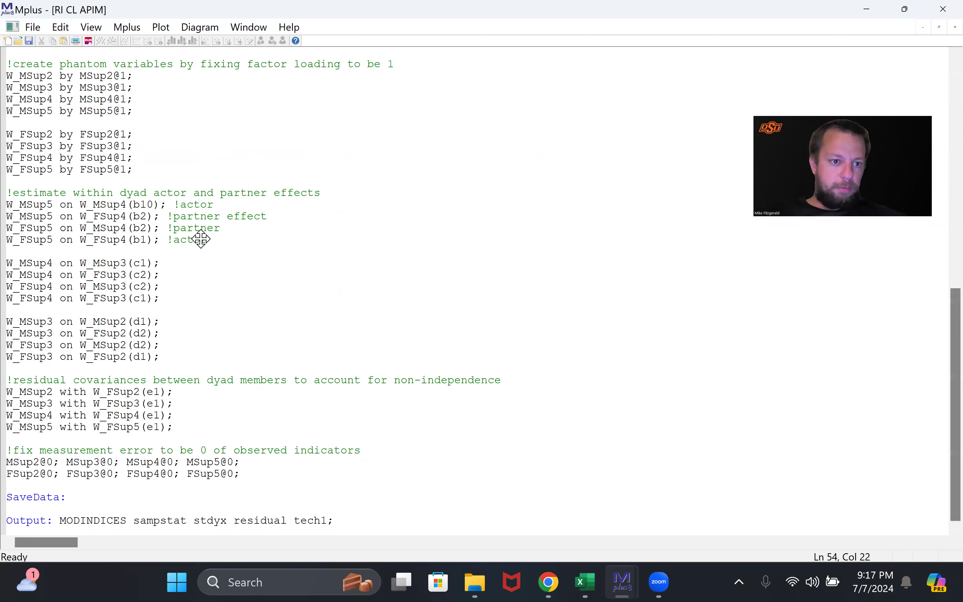
left_click(146, 268)
type("0")
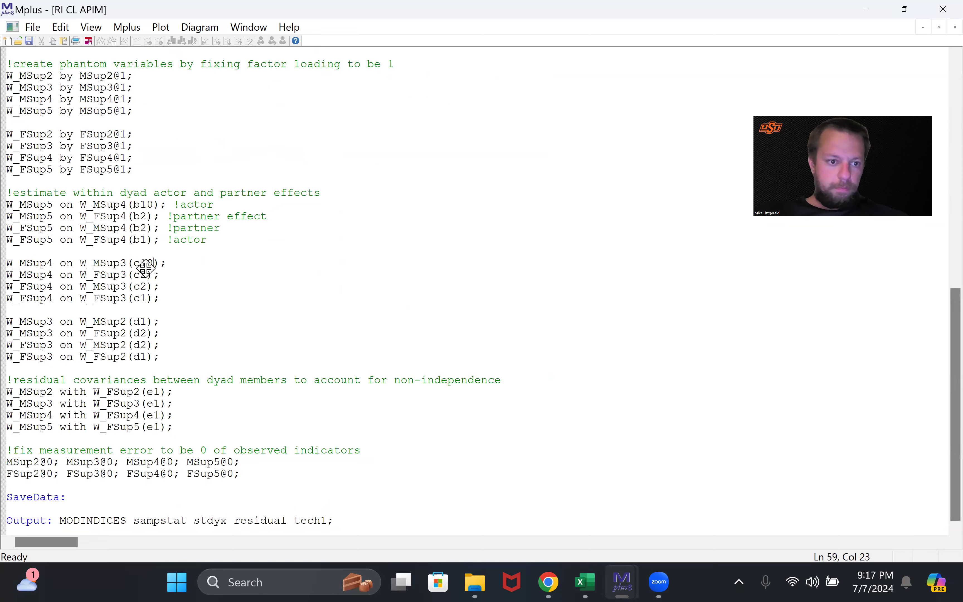
left_click(148, 323)
type("0")
key("End")
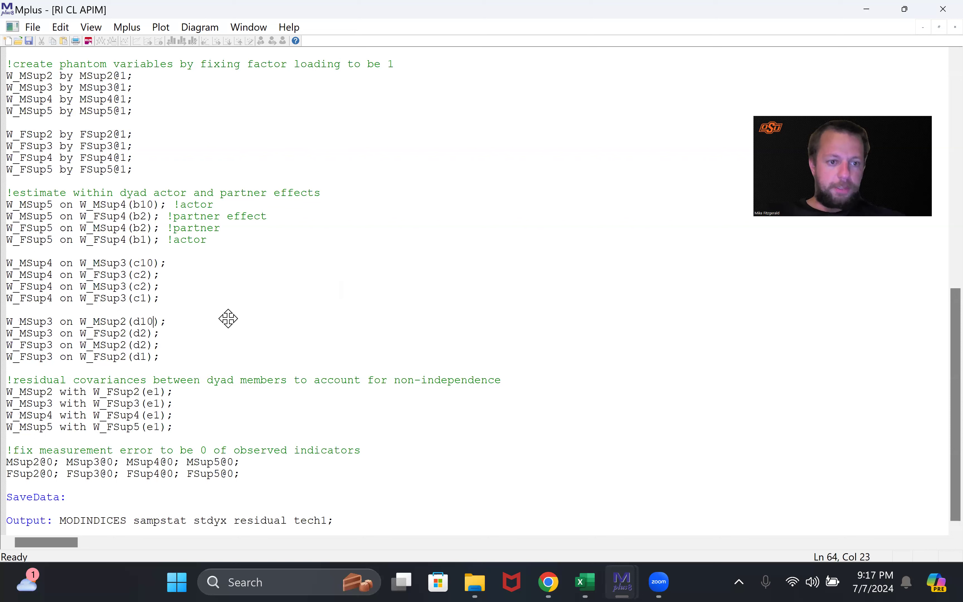
Compare the male and female actor path labels b10 and b1 in the wave 5 on wave 4 block.
left_click_drag(133, 205, 154, 204)
left_click_drag(133, 239, 140, 240)
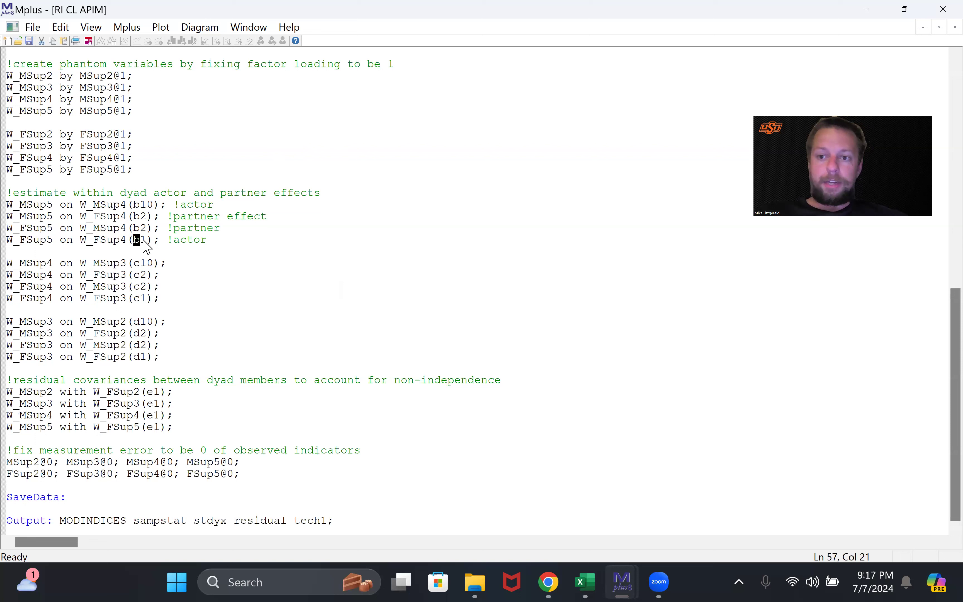
left_click(148, 241)
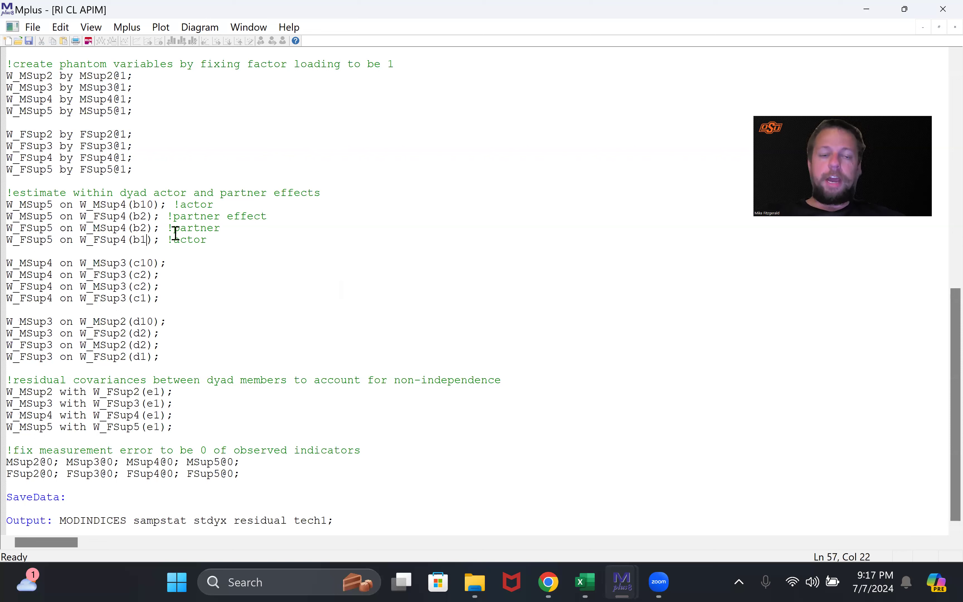
left_click(133, 206)
left_click(156, 206)
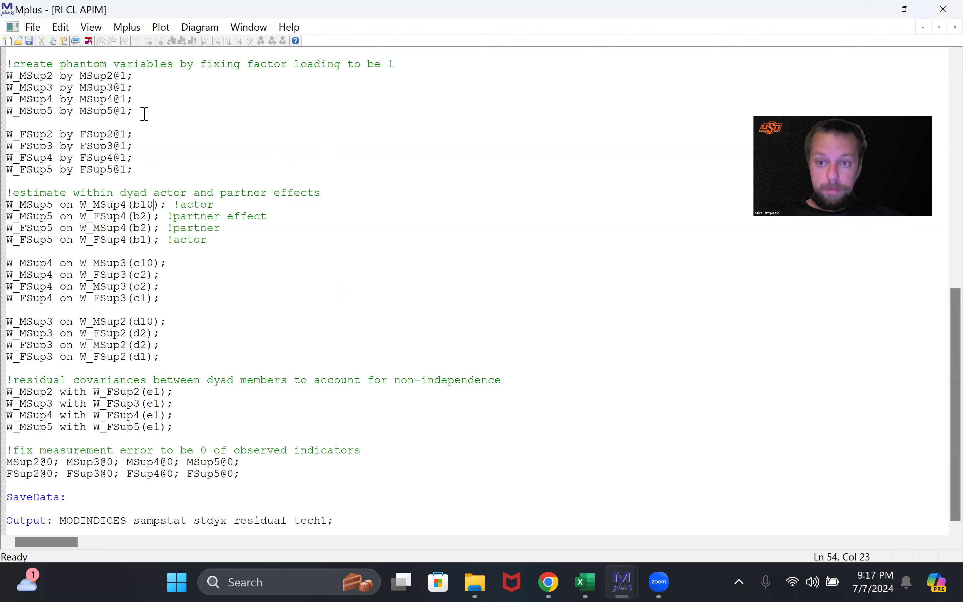
Run the model with the freed actor paths and examine its chi-square test of model fit.
left_click(88, 41)
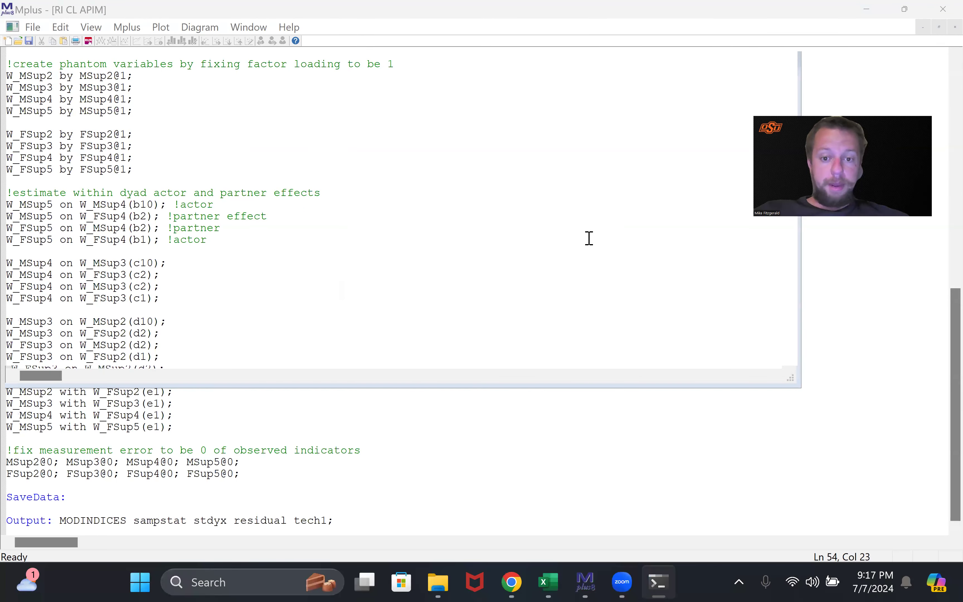
scroll(589, 238, "down", 15)
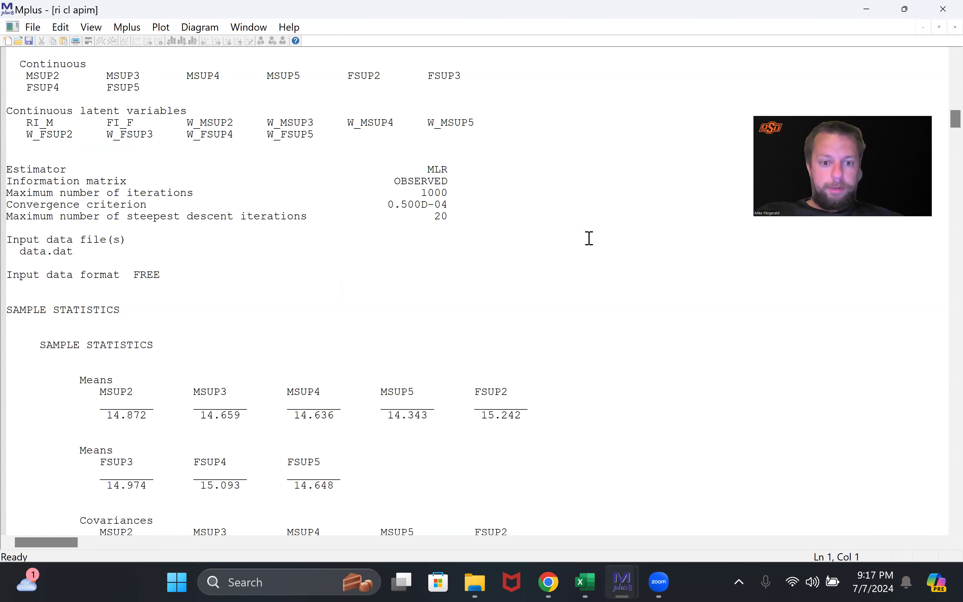
scroll(590, 238, "down", 20)
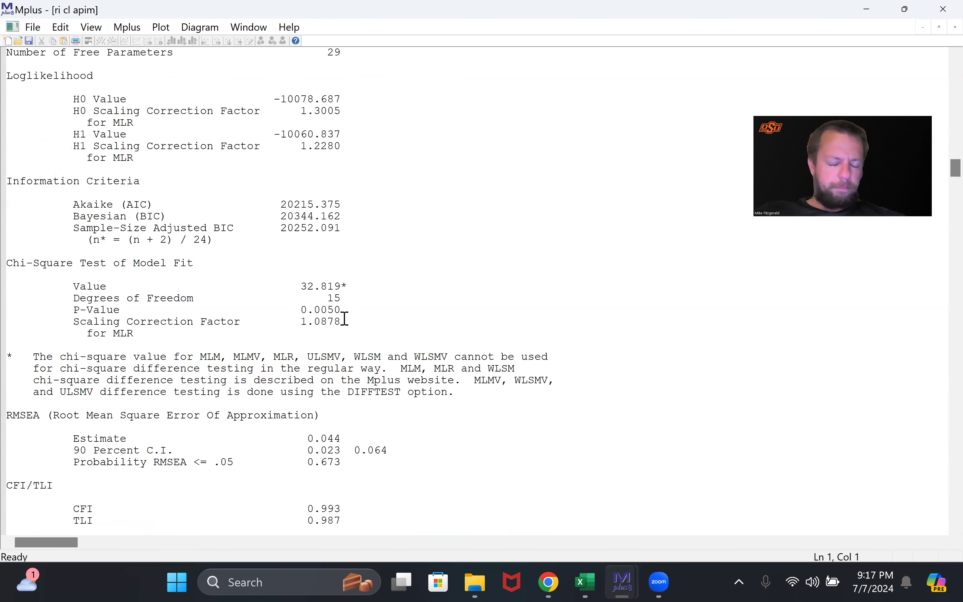
left_click_drag(80, 158, 349, 171)
left_click(350, 166)
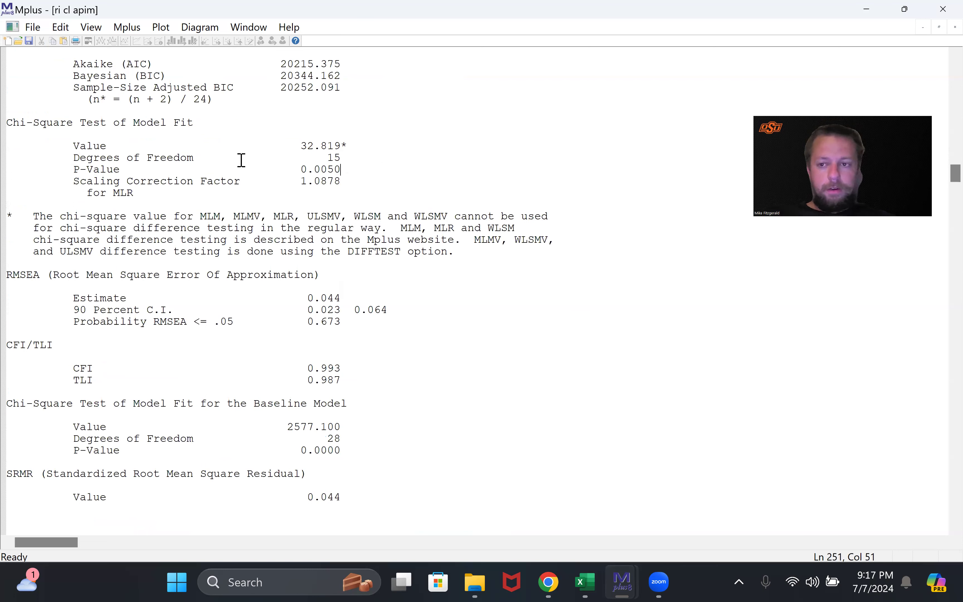
Close the output and relabel the partner paths from W_FSup to W_MSup in the input file as b20, c20 and d20.
left_click_drag(80, 146, 357, 150)
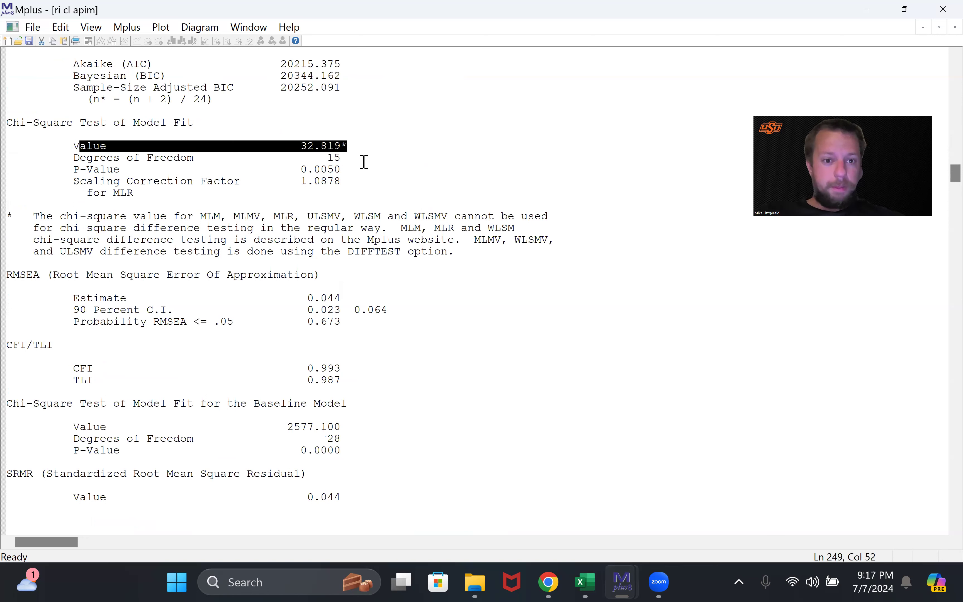
left_click(248, 146)
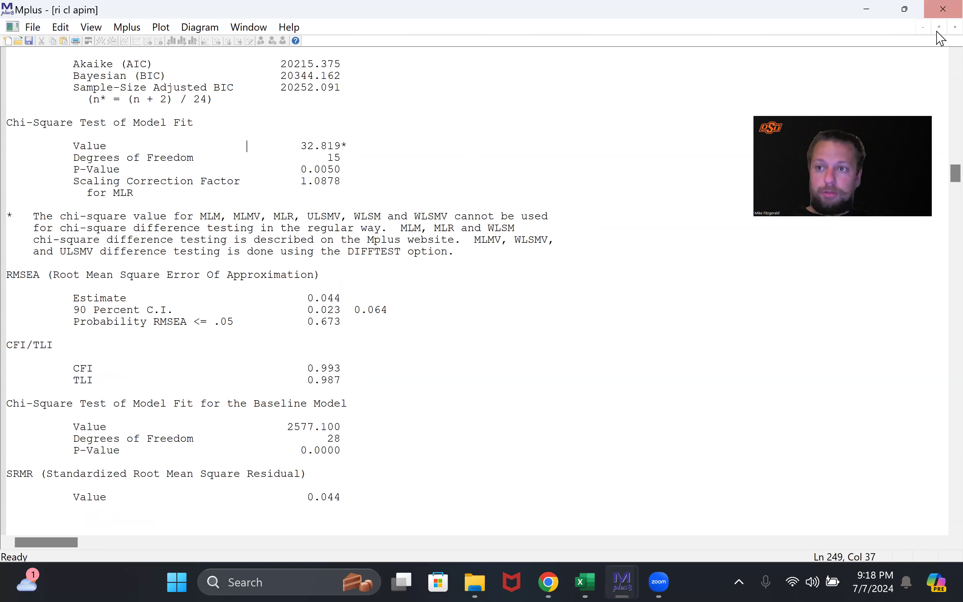
left_click(955, 27)
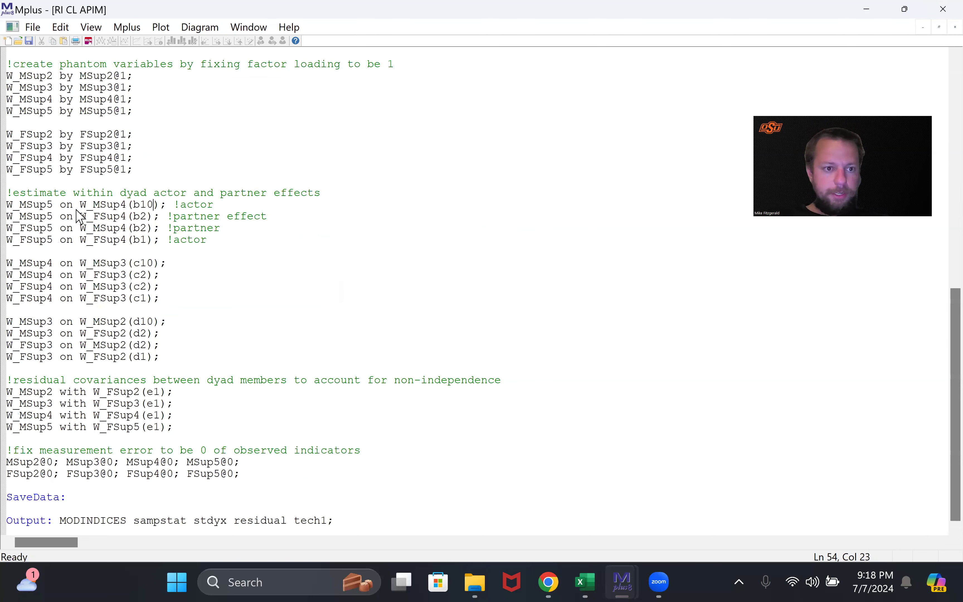
left_click(147, 216)
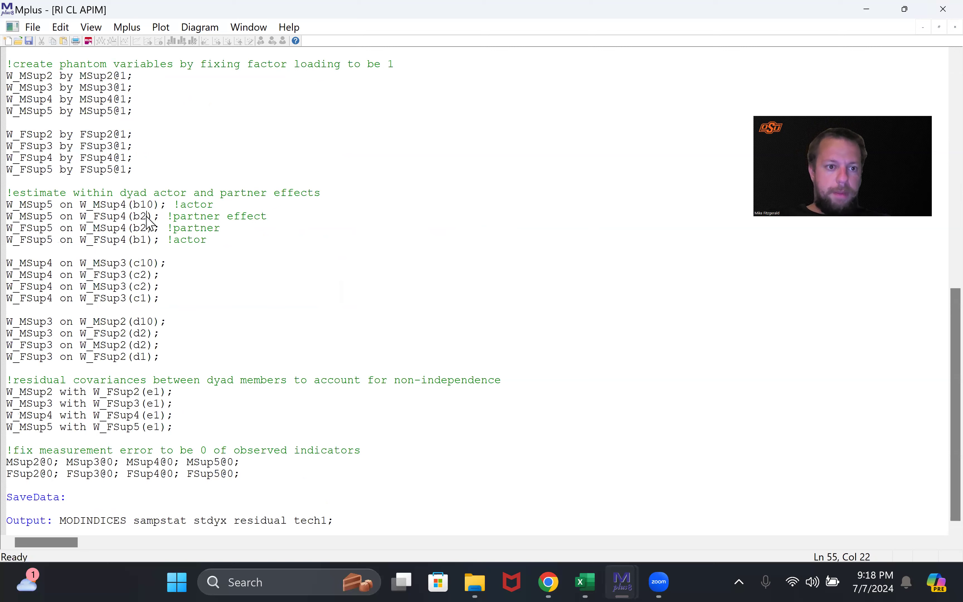
type("0")
left_click(152, 276)
type("0")
left_click(148, 334)
type("0")
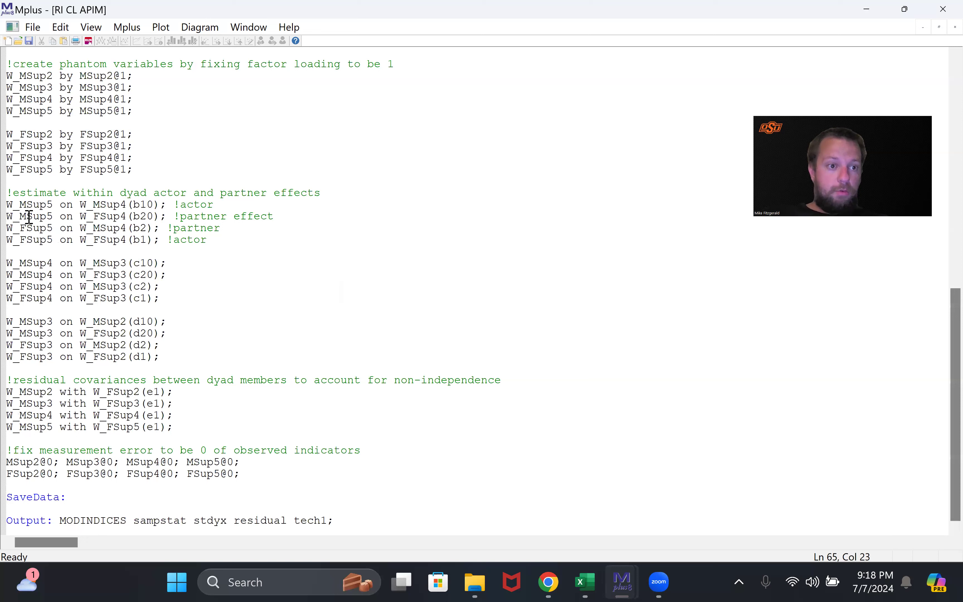
Check the within-dyad paths and residual covariances, and run the model with the freed partner paths.
left_click_drag(19, 204, 279, 366)
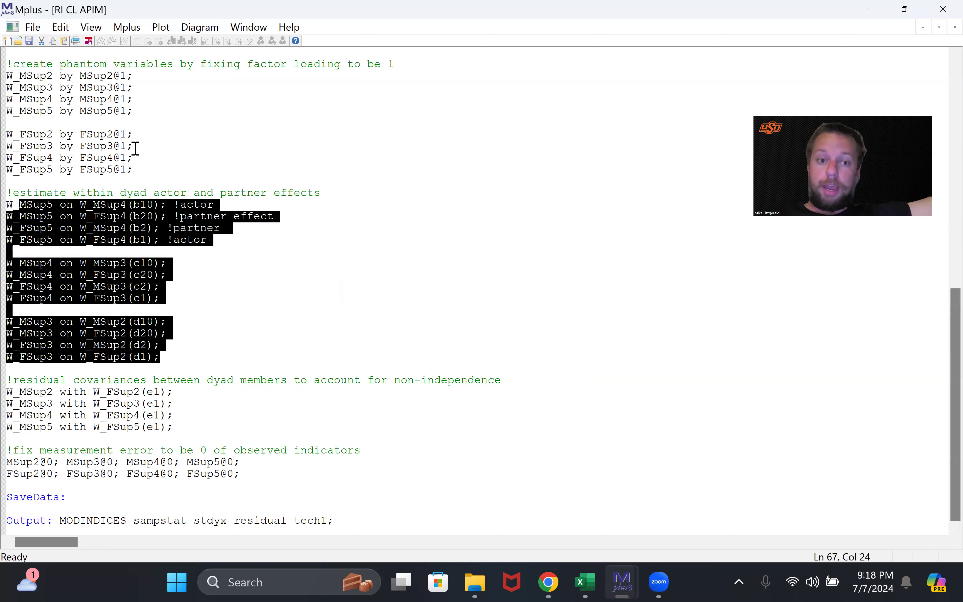
left_click(174, 259)
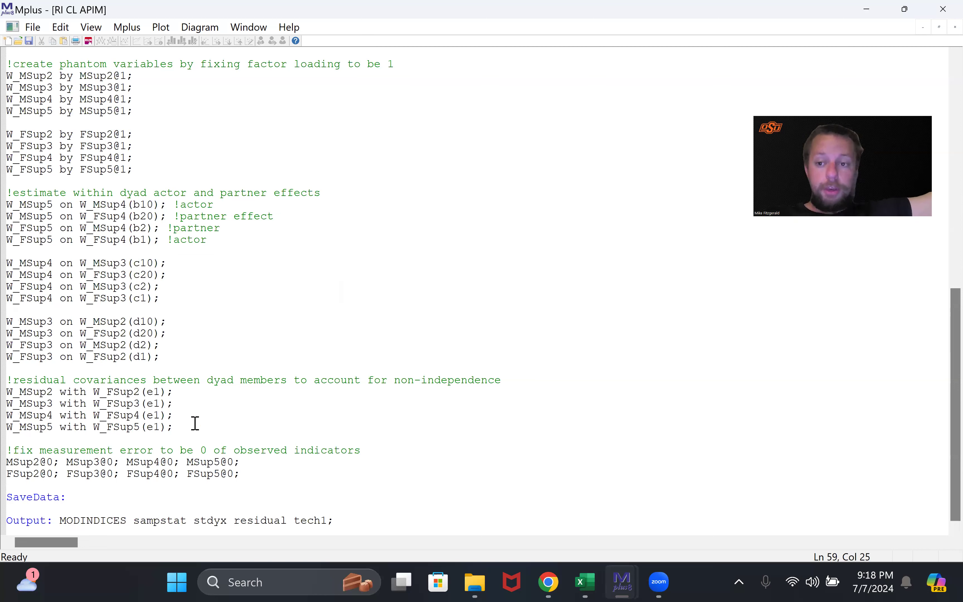
left_click_drag(197, 428, 11, 394)
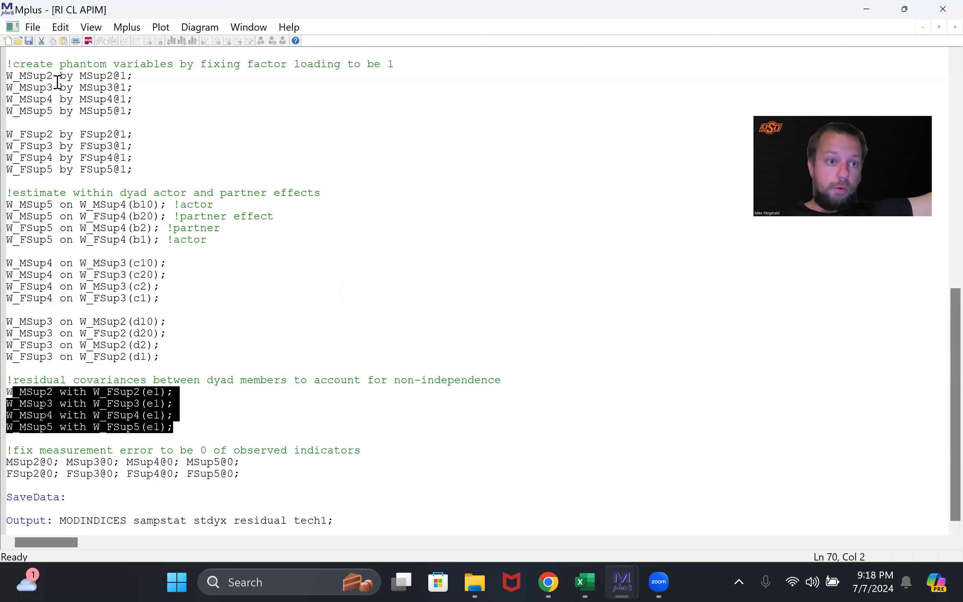
left_click(30, 41)
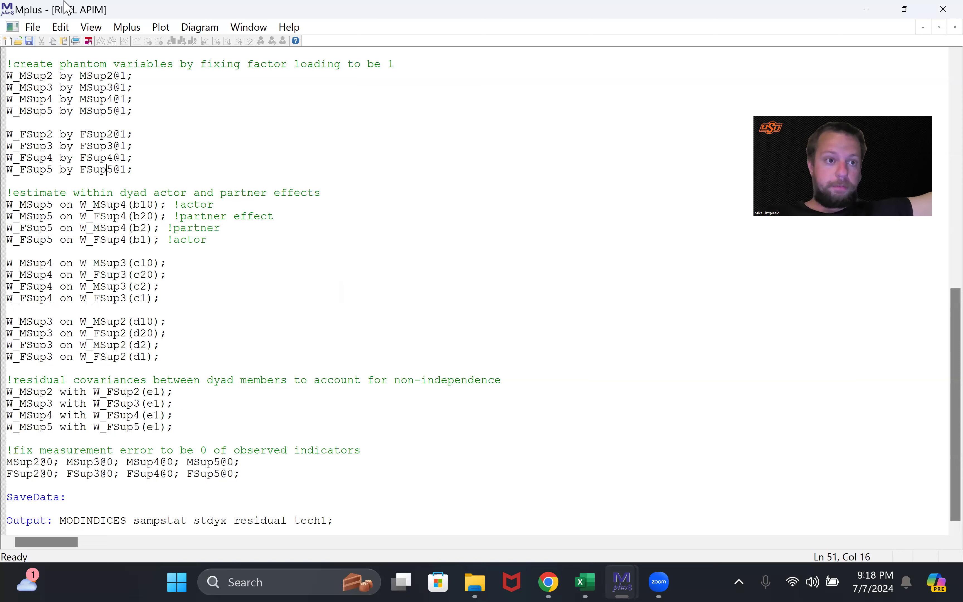
left_click(89, 41)
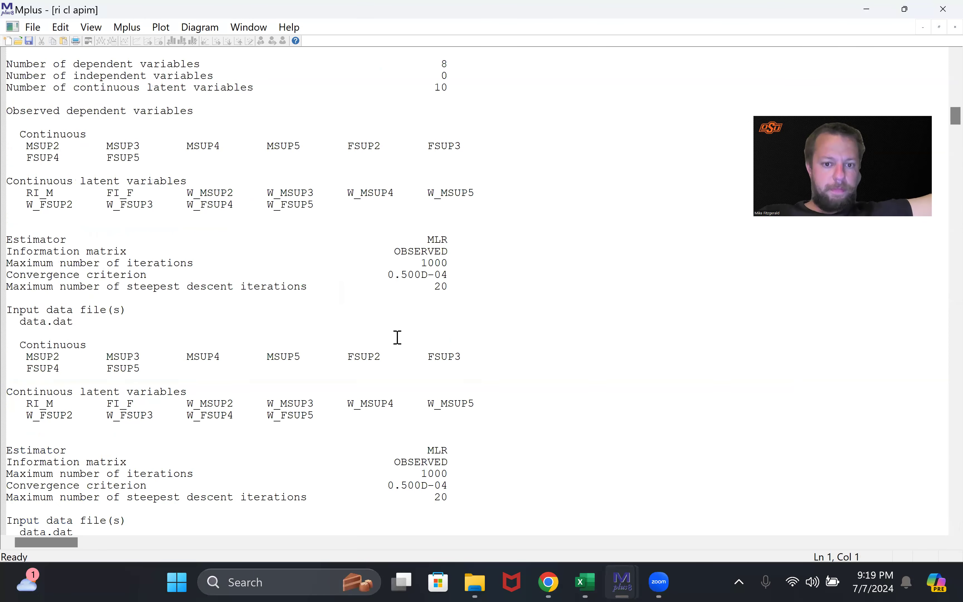
Examine the chi-square value and degrees of freedom for the model with freed partner paths.
scroll(398, 338, "down", 15)
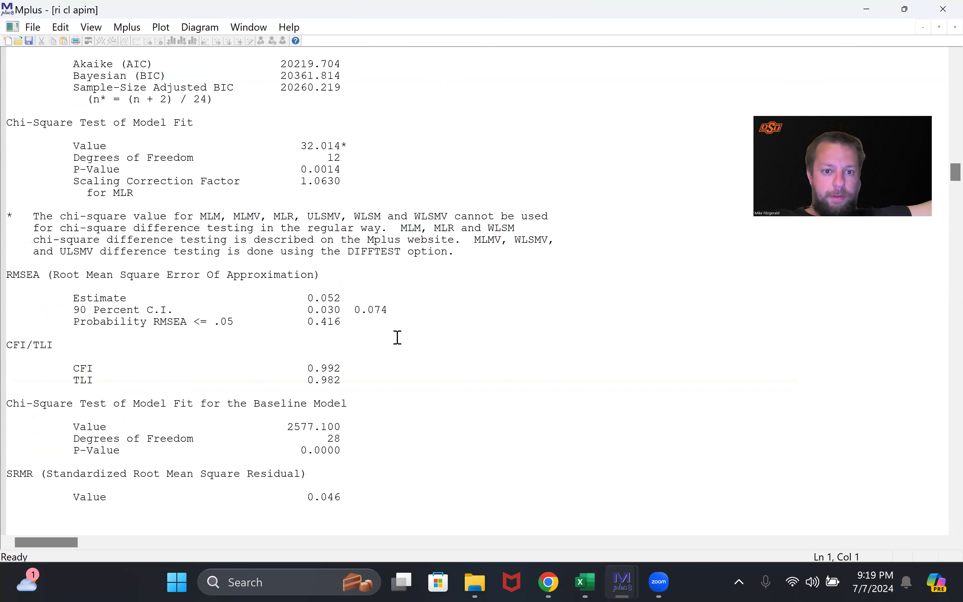
scroll(351, 239, "up", 2)
left_click_drag(352, 227, 318, 222)
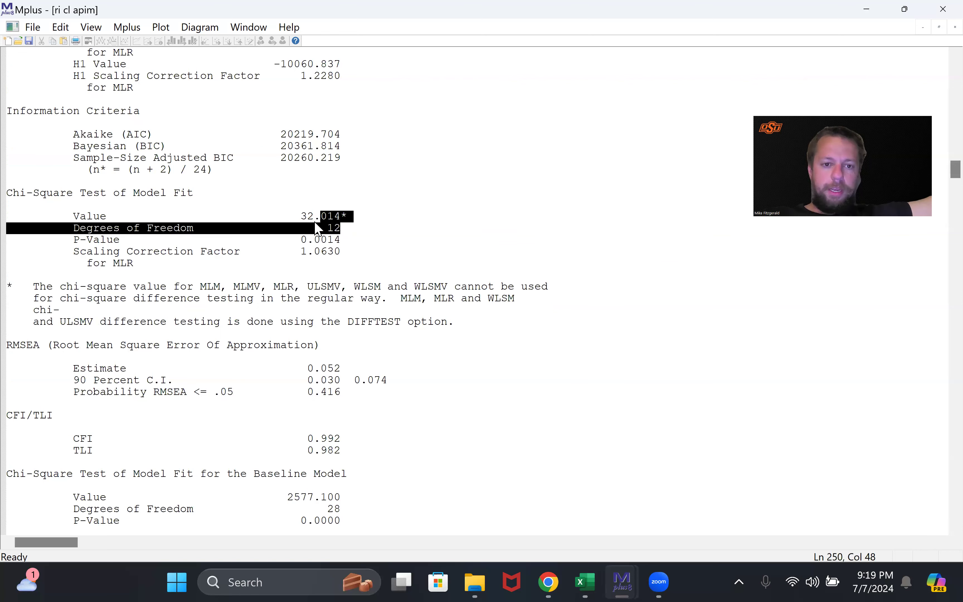
left_click(422, 285)
scroll(422, 285, "down", 6)
scroll(422, 285, "up", 4)
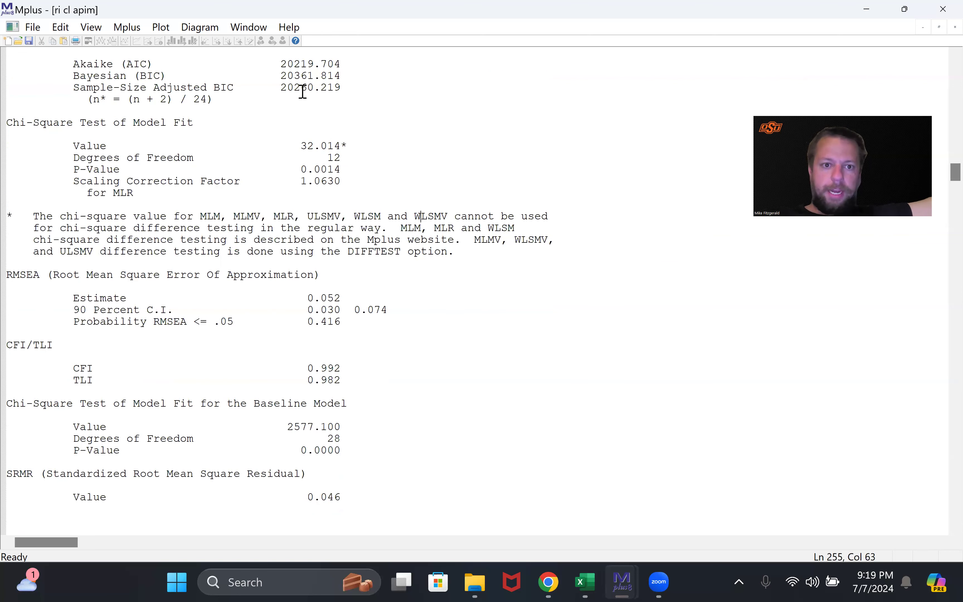
left_click_drag(345, 158, 299, 148)
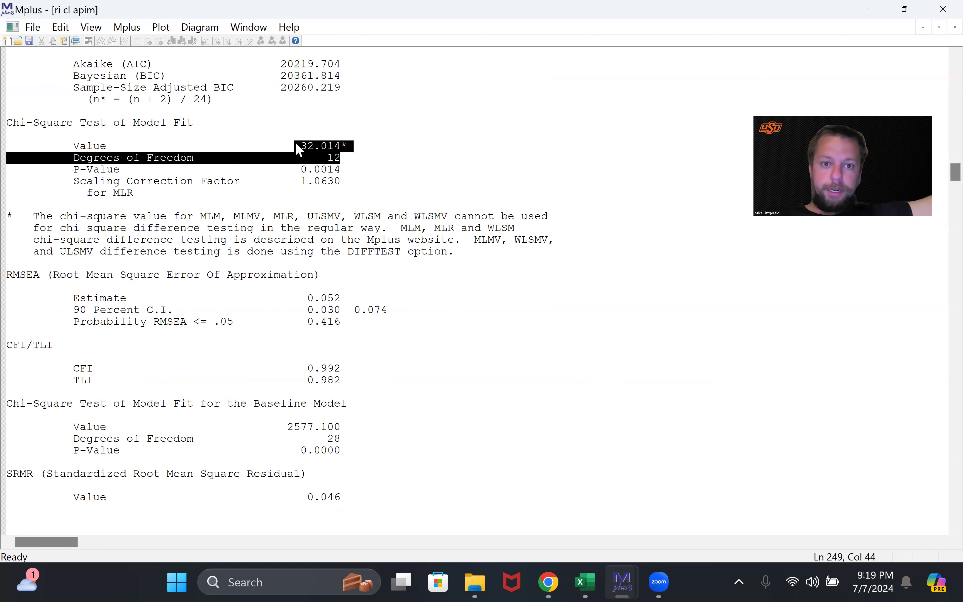
left_click(352, 218)
scroll(351, 218, "down", 4)
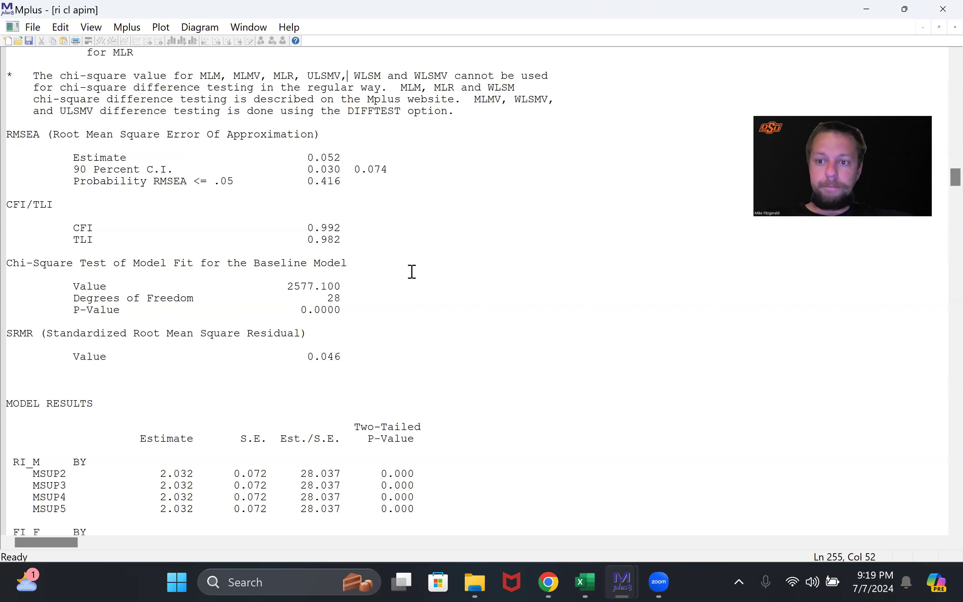
Compare the RMSEA estimate, chi-square test, CFI, TLI and SRMR of the model with freed partner paths.
left_click(351, 310)
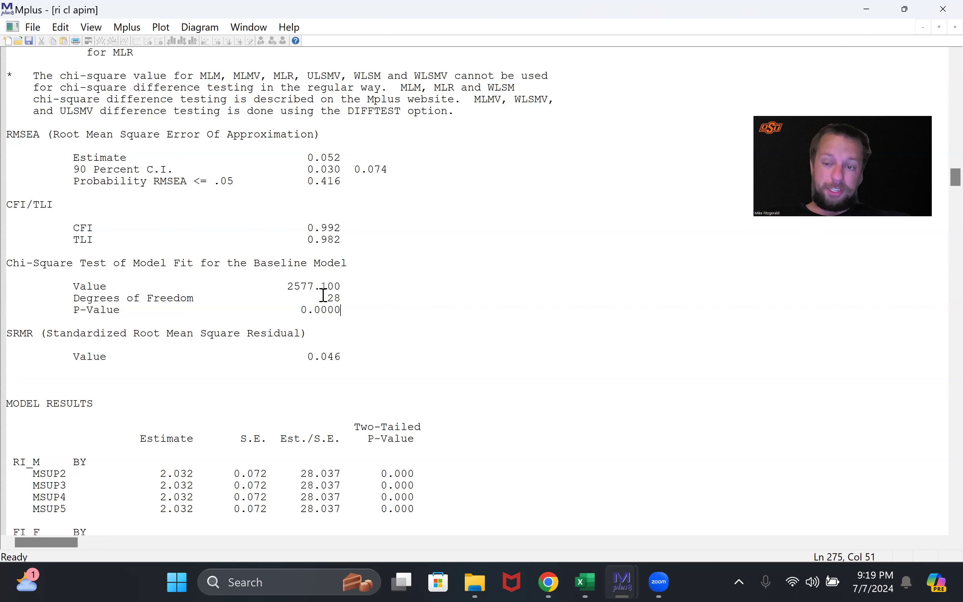
left_click(349, 335)
scroll(358, 315, "up", 6)
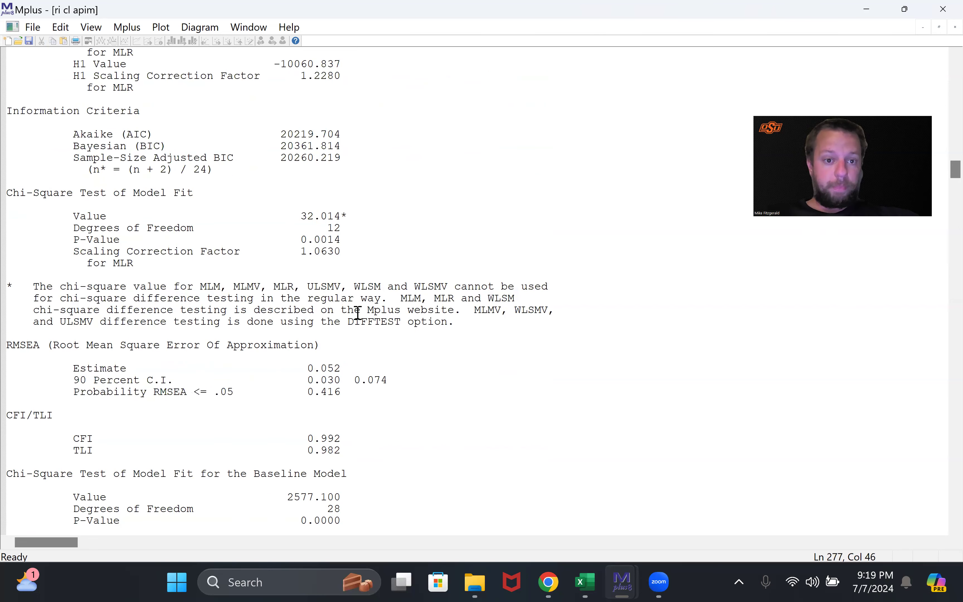
left_click_drag(343, 368, 81, 367)
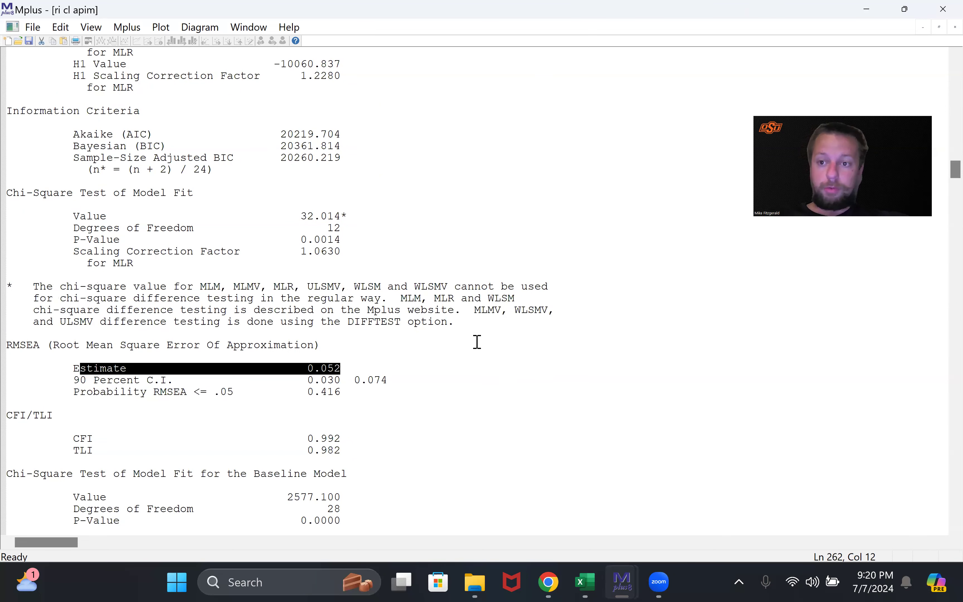
left_click_drag(345, 229, 107, 217)
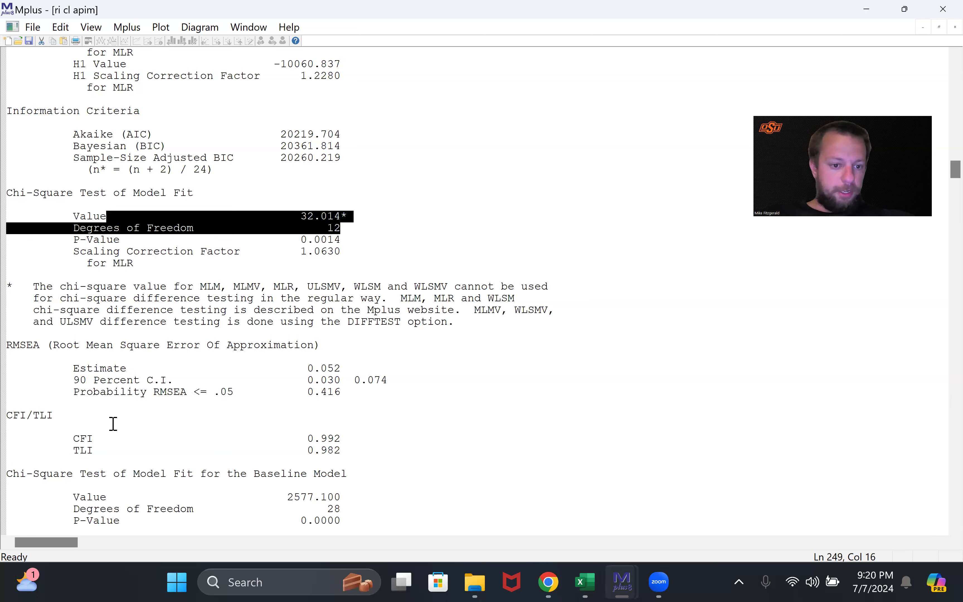
left_click_drag(52, 437, 341, 438)
left_click_drag(73, 451, 344, 449)
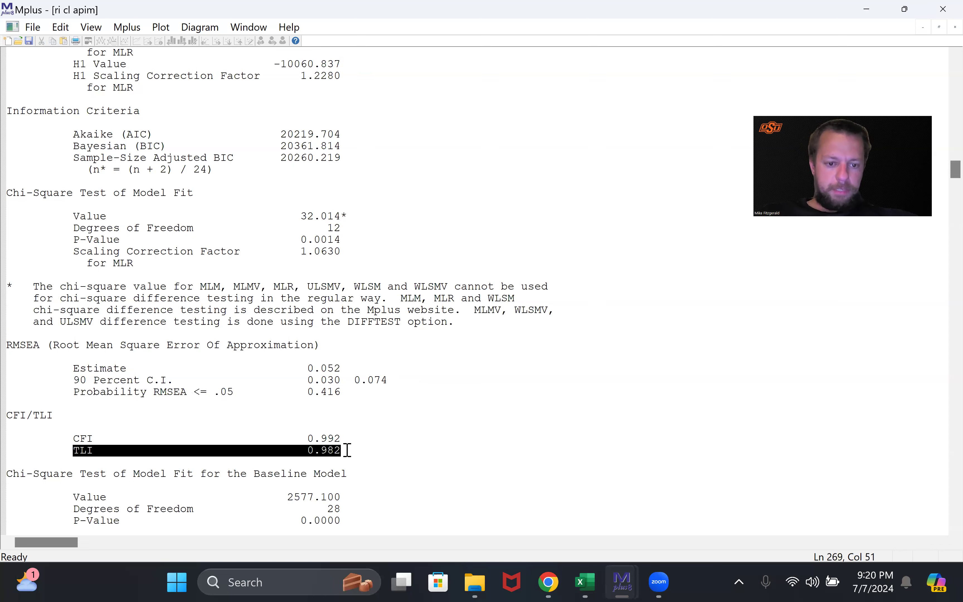
left_click(347, 454)
scroll(348, 451, "down", 2)
scroll(348, 451, "down", 6)
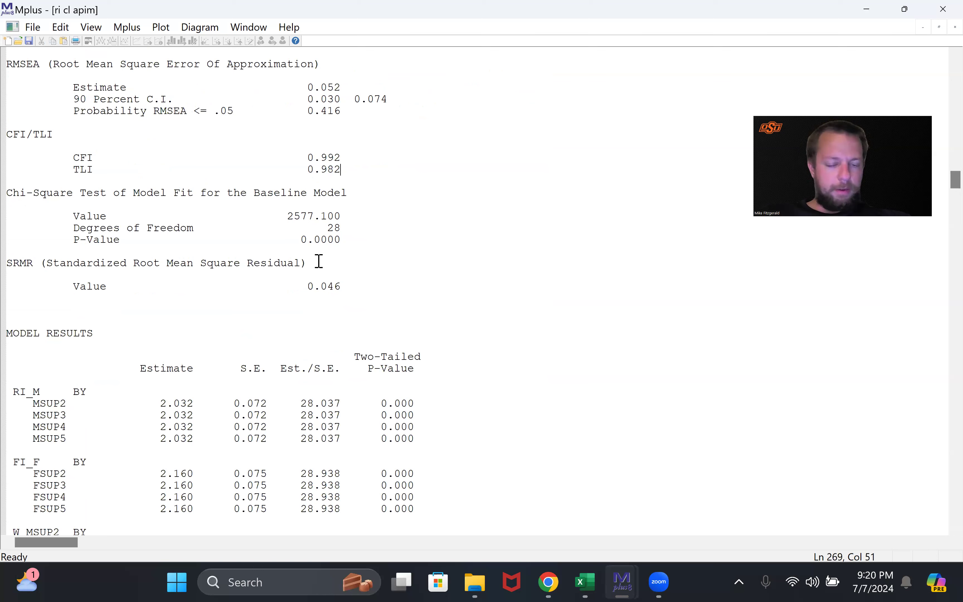
Examine the actor and partner path estimates and their p-values in the model results, from W_MSUP5 ON through W_FSUP3 ON.
left_click(369, 358)
scroll(369, 358, "down", 2)
scroll(369, 359, "down", 14)
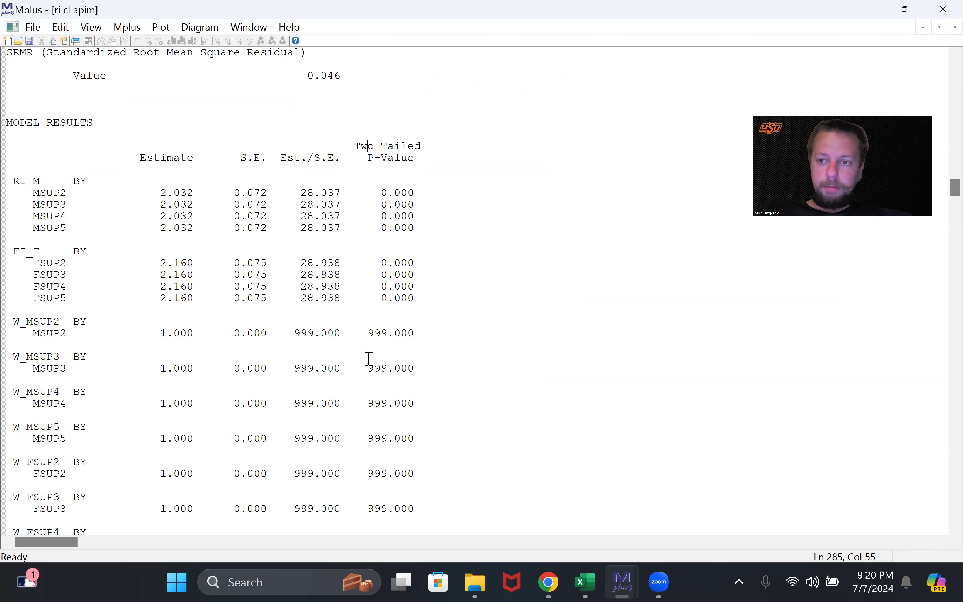
scroll(369, 358, "down", 8)
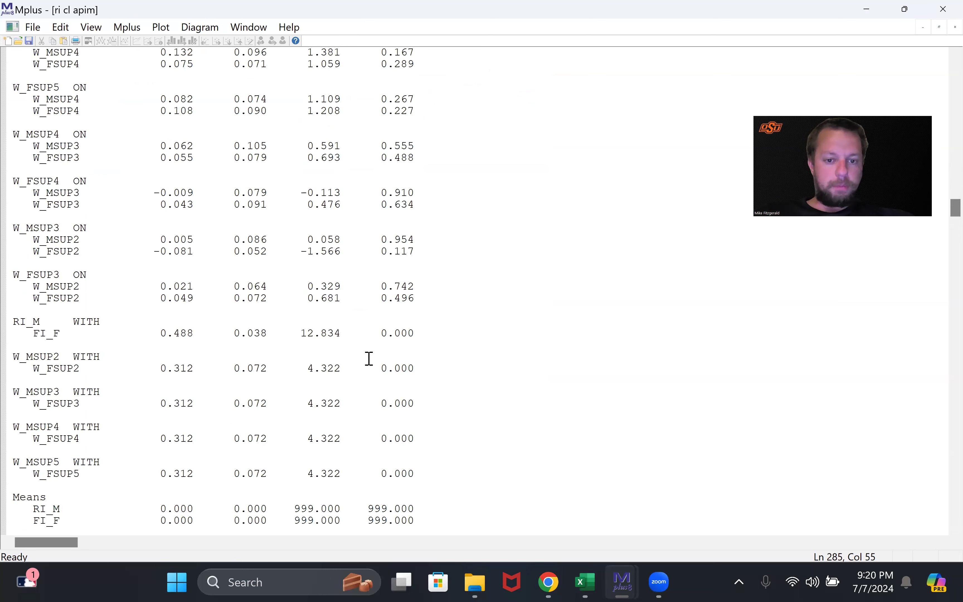
left_click(369, 358)
scroll(369, 359, "up", 4)
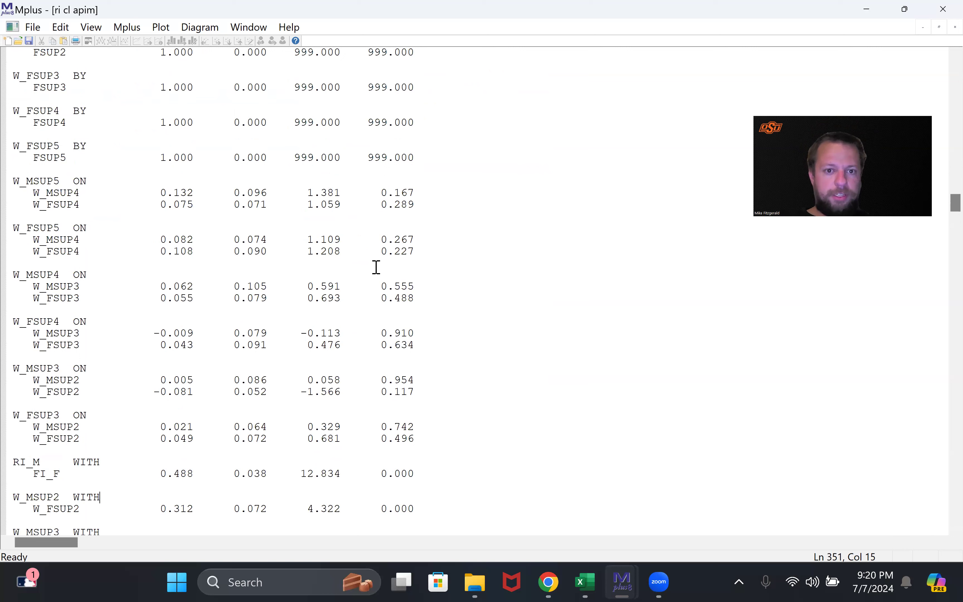
left_click(26, 181)
left_click_drag(264, 290, 434, 440)
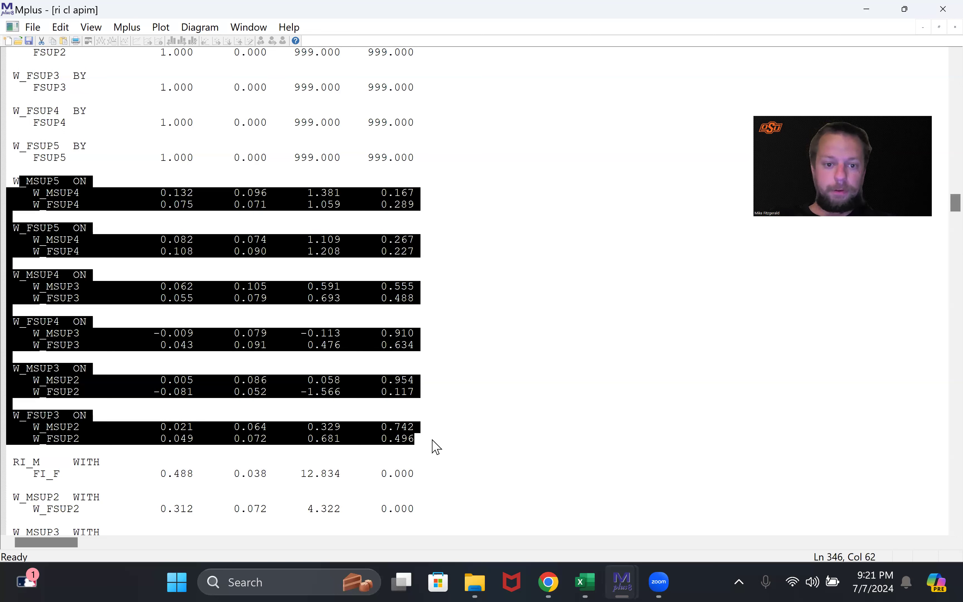
left_click(397, 403)
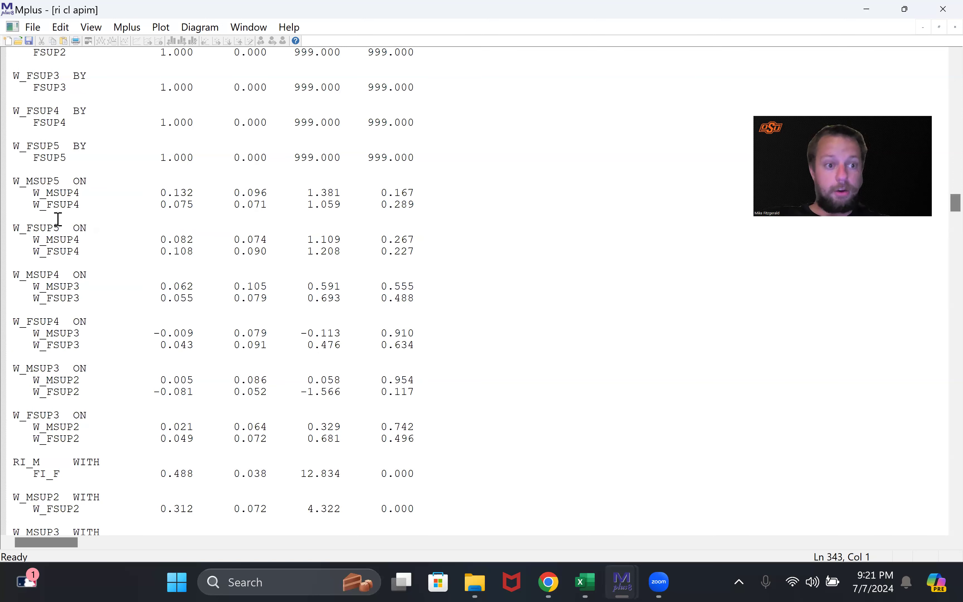
left_click_drag(33, 192, 434, 206)
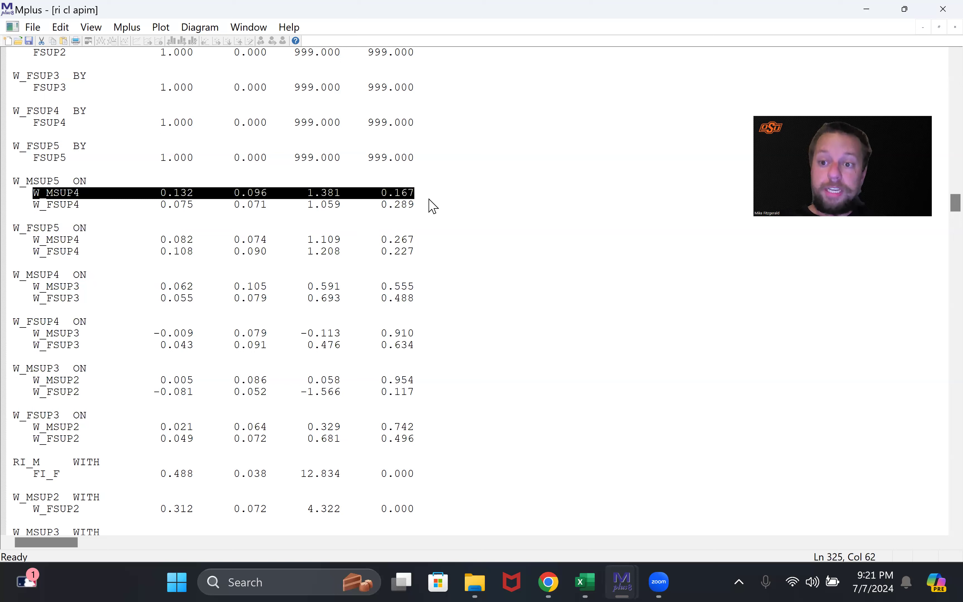
left_click(431, 198)
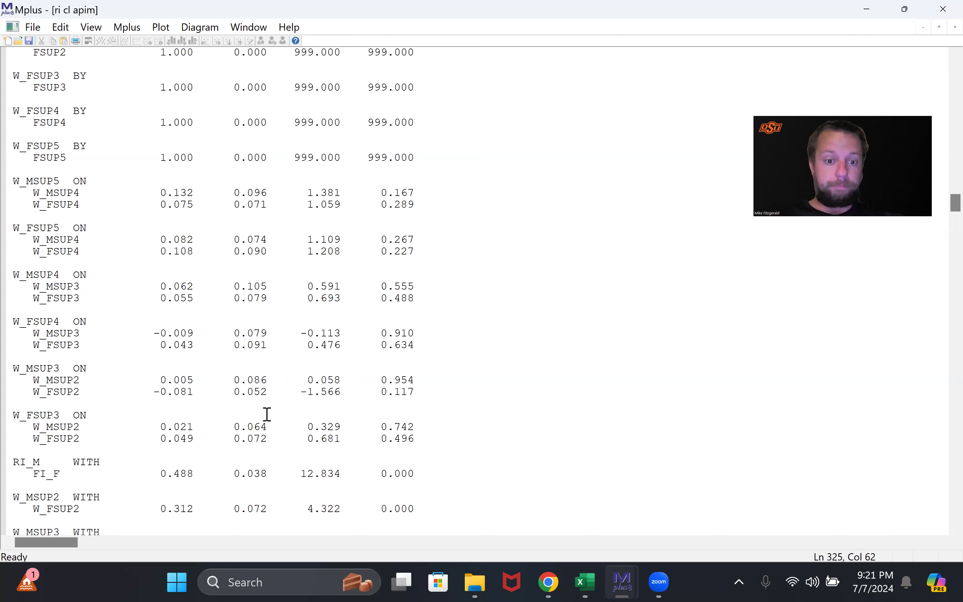
scroll(266, 415, "down", 6)
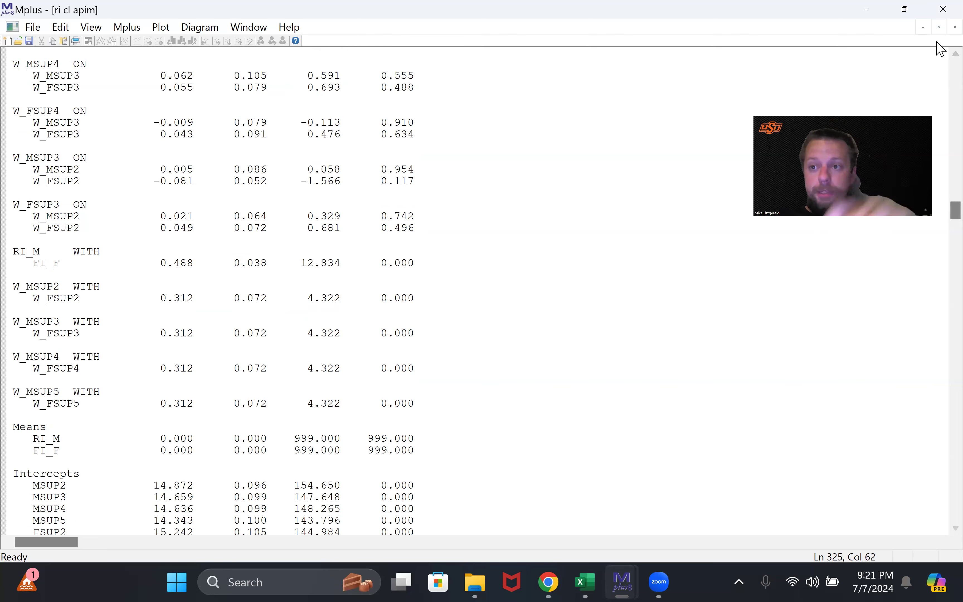
Close the output and relabel the wave 2 to 5 residual covariances in the input file as e10, e100, e1000 and e10000.
left_click(955, 27)
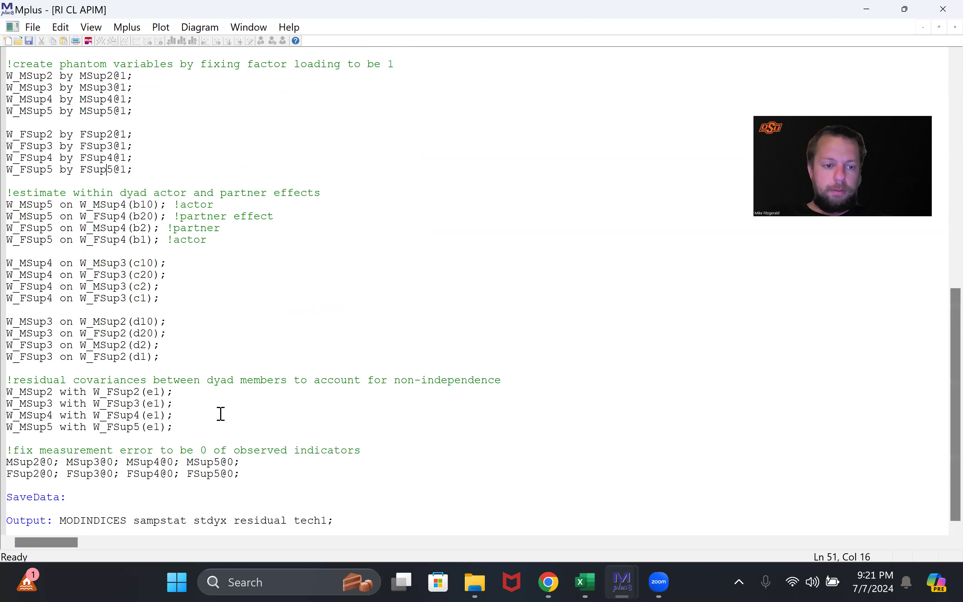
left_click(162, 392)
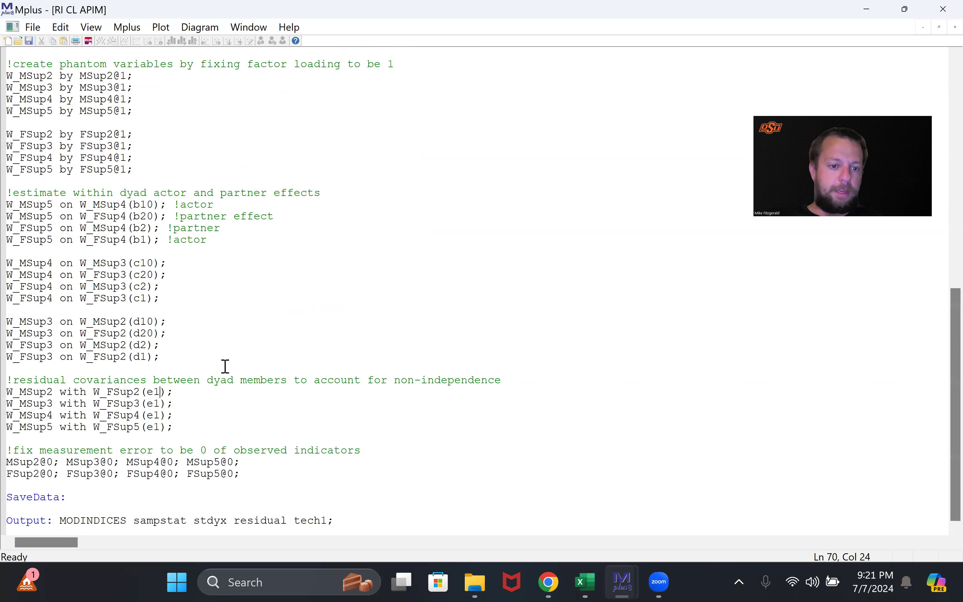
type("0")
key("Down")
key("Left")
type("00")
key("Down")
key("Left")
key("Left")
type("000")
key("Down")
key("Left")
key("Left")
type("0000")
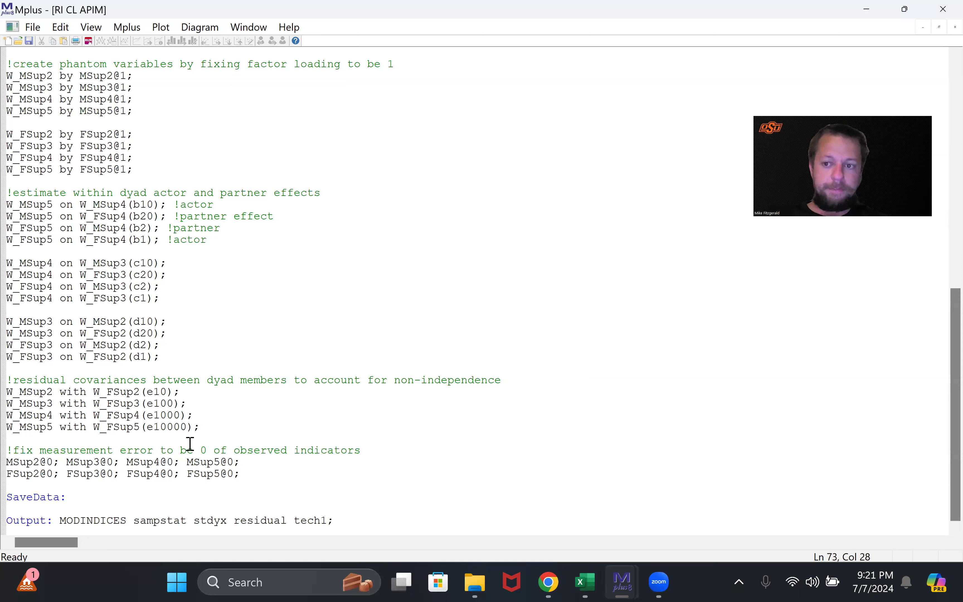
left_click(143, 393)
type("!")
key("Left")
type(";")
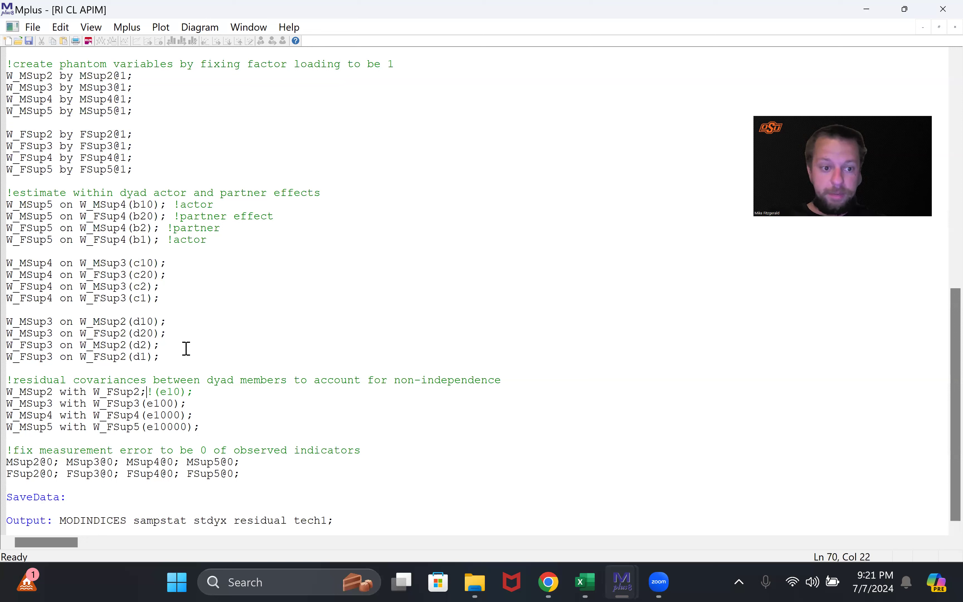
key("BackSpace")
key("Right")
key("BackSpace")
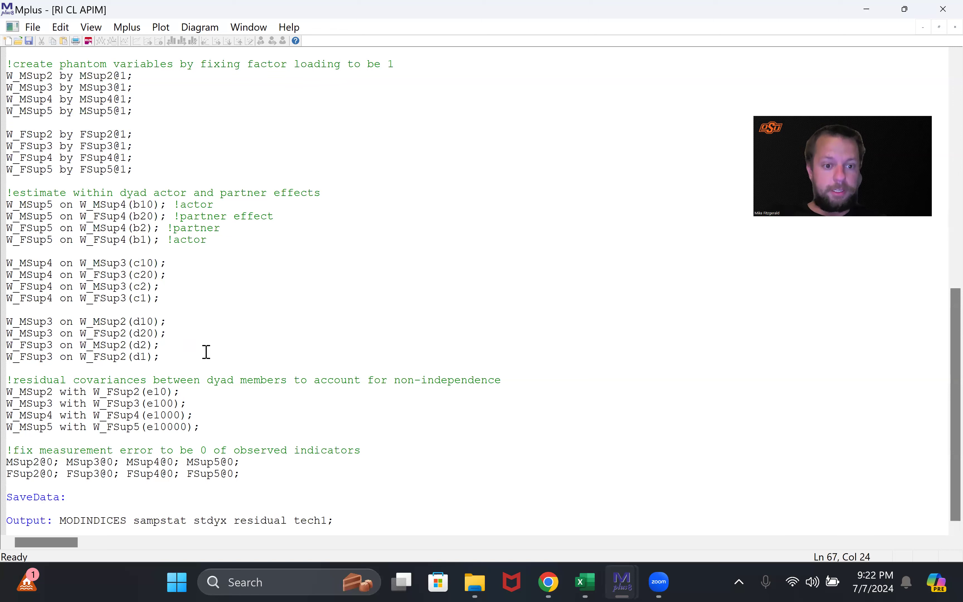
Run the model with the residual covariances freed across waves.
left_click(87, 41)
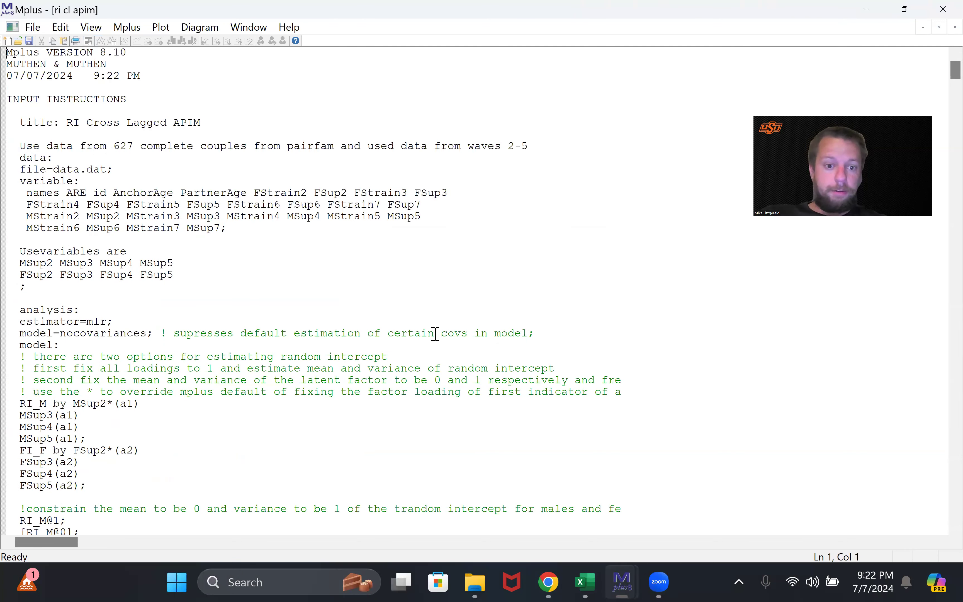
Examine the chi-square test of model fit in the new output, including its degrees of freedom and p-value.
scroll(436, 334, "down", 10)
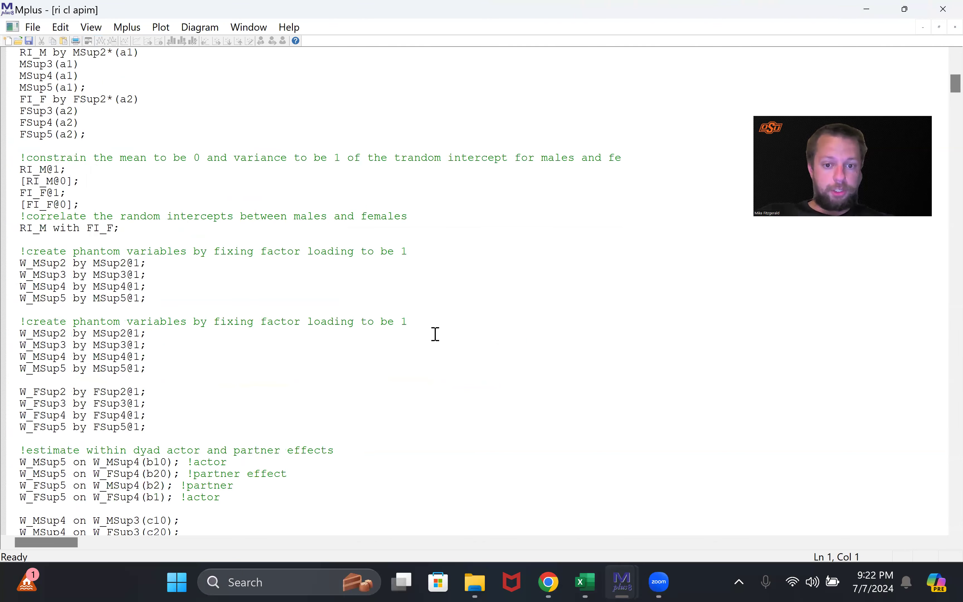
scroll(436, 334, "down", 15)
scroll(436, 334, "down", 15)
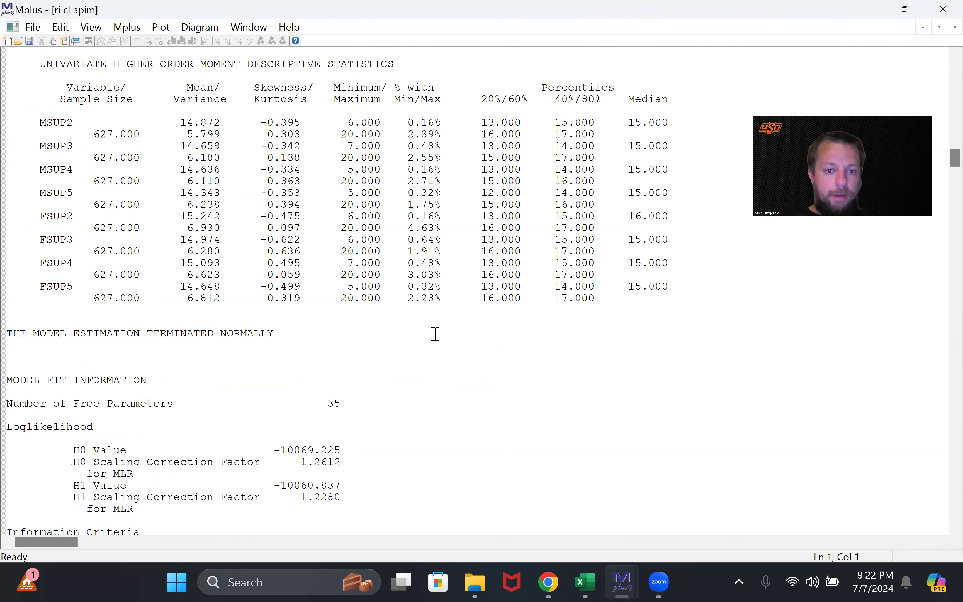
scroll(246, 291, "down", 12)
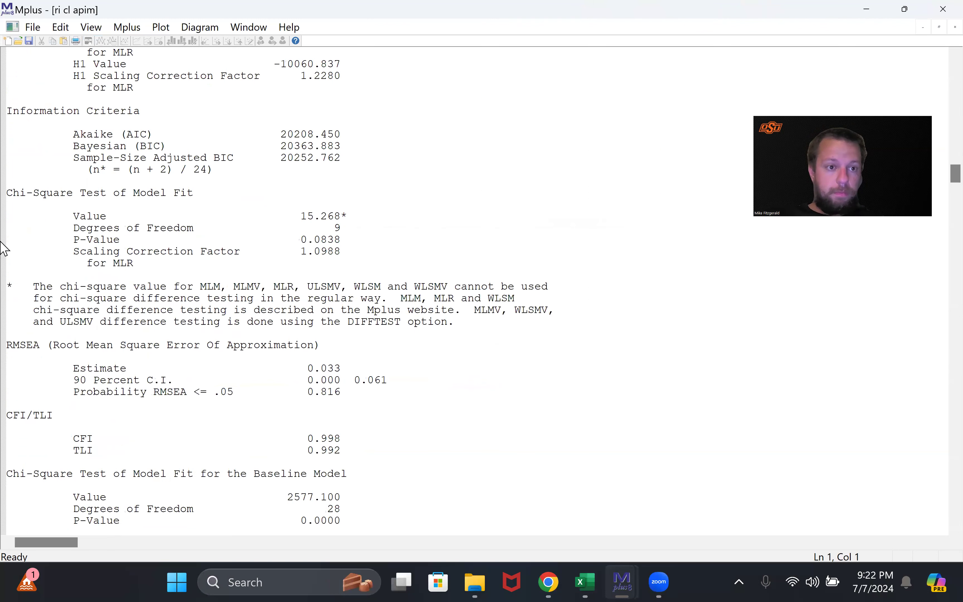
left_click_drag(12, 183, 369, 254)
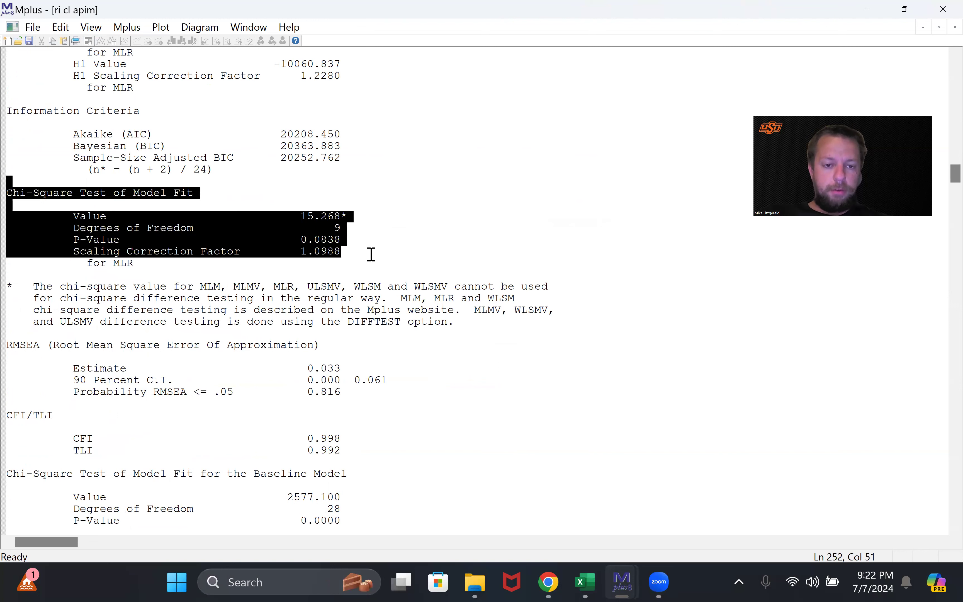
left_click(398, 256)
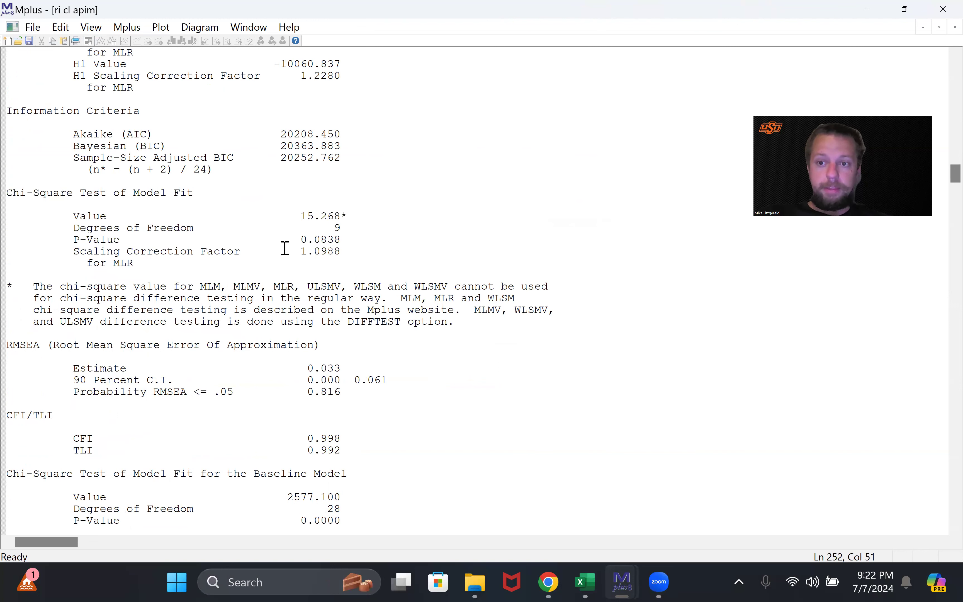
left_click_drag(13, 194, 347, 231)
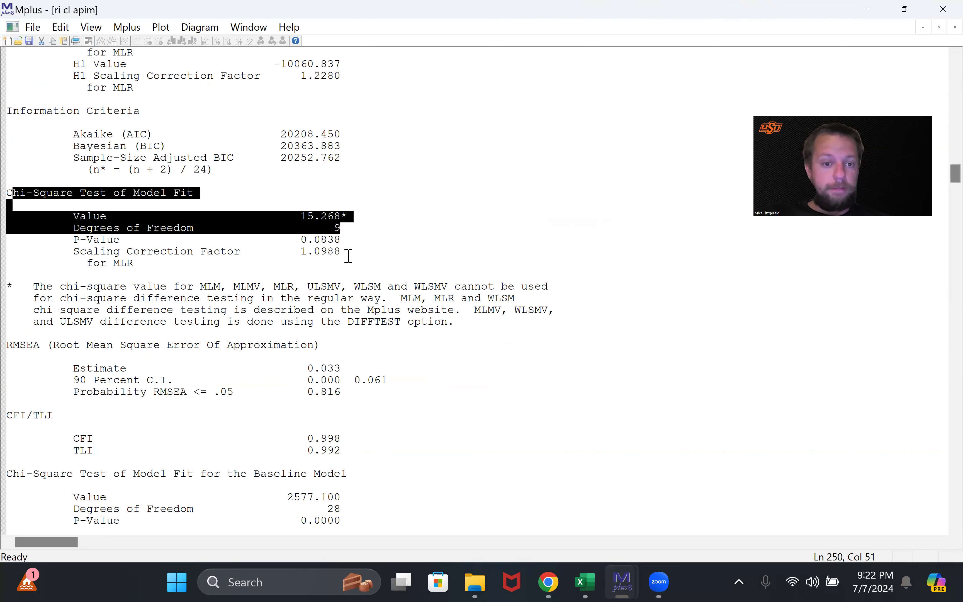
left_click_drag(341, 239, 47, 239)
left_click(236, 408)
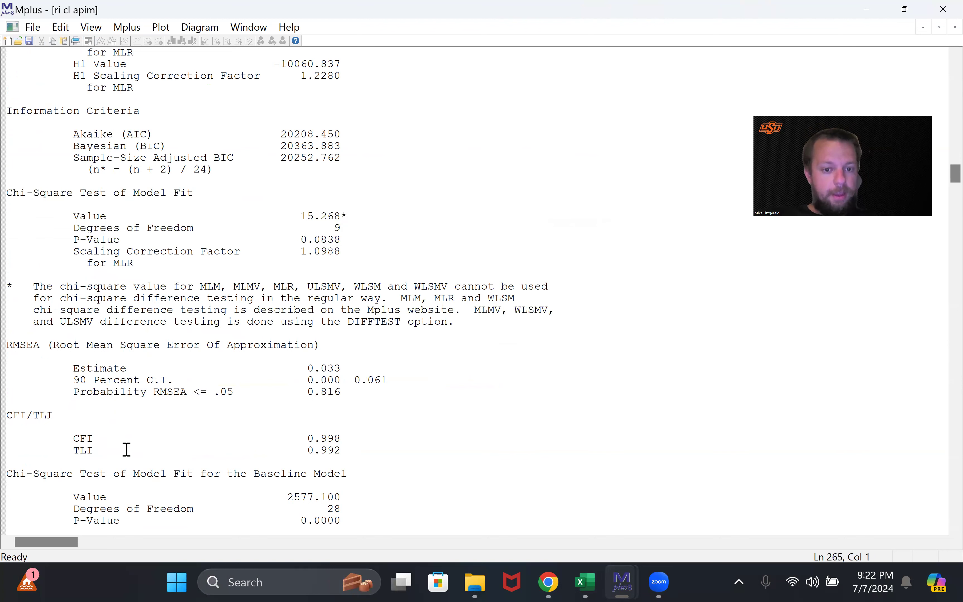
Check the CFI/TLI, the RMSEA estimate with its confidence interval, and the SRMR of the model with freed residual covariances.
left_click_drag(14, 419, 107, 437)
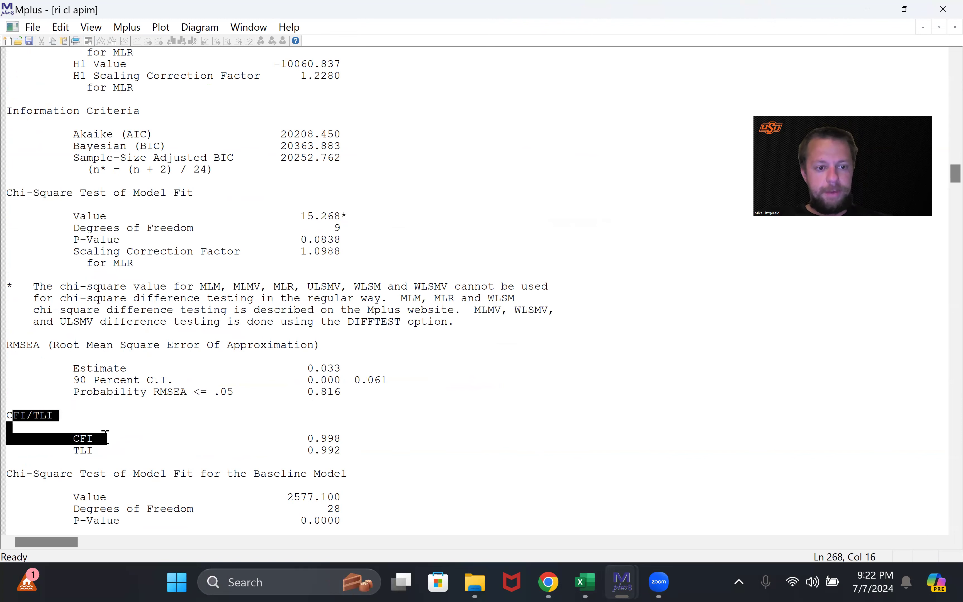
left_click_drag(216, 460, 214, 460)
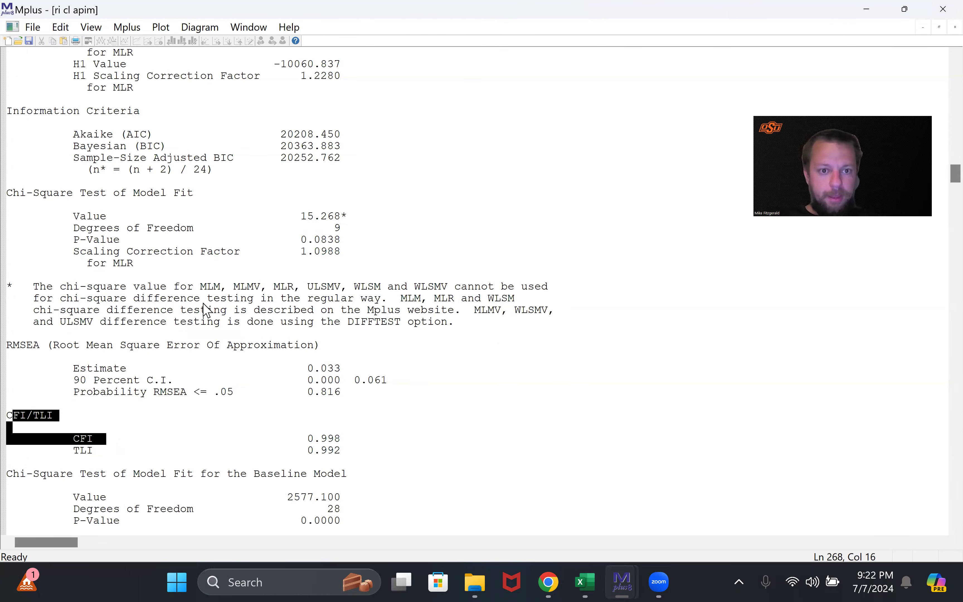
scroll(202, 304, "down", 4)
left_click_drag(74, 230, 343, 239)
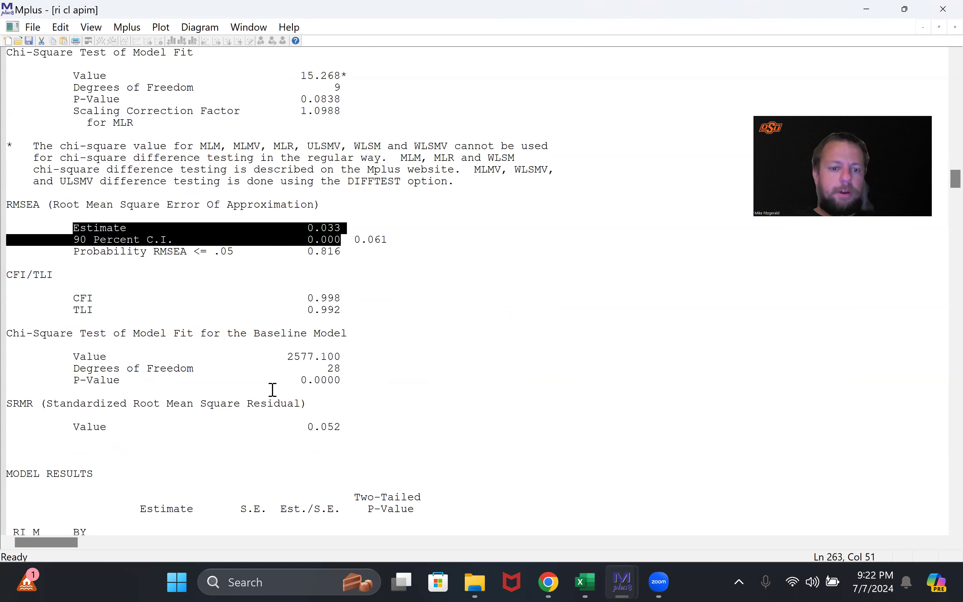
left_click(338, 436)
Review the within-dyad path estimates and p-values in the model results, focusing on W_MSUP3 ON W_FSUP2 and W_FSUP5 ON.
scroll(339, 434, "down", 8)
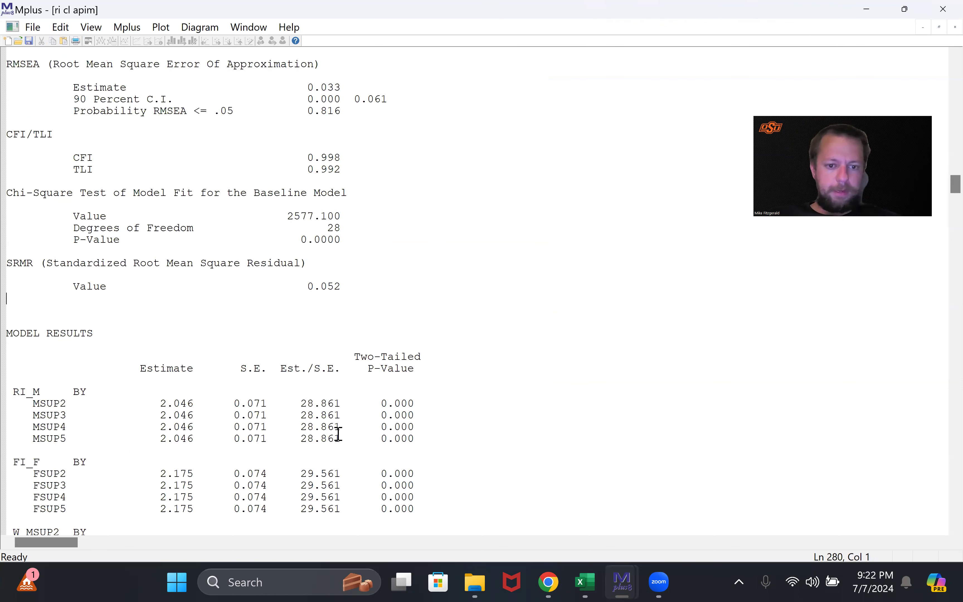
scroll(338, 434, "down", 6)
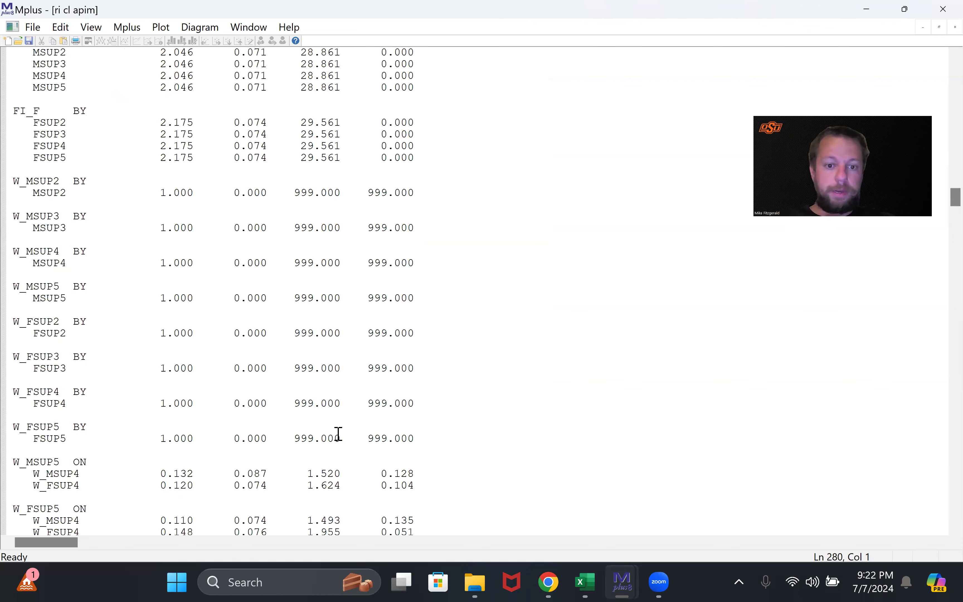
scroll(338, 434, "down", 6)
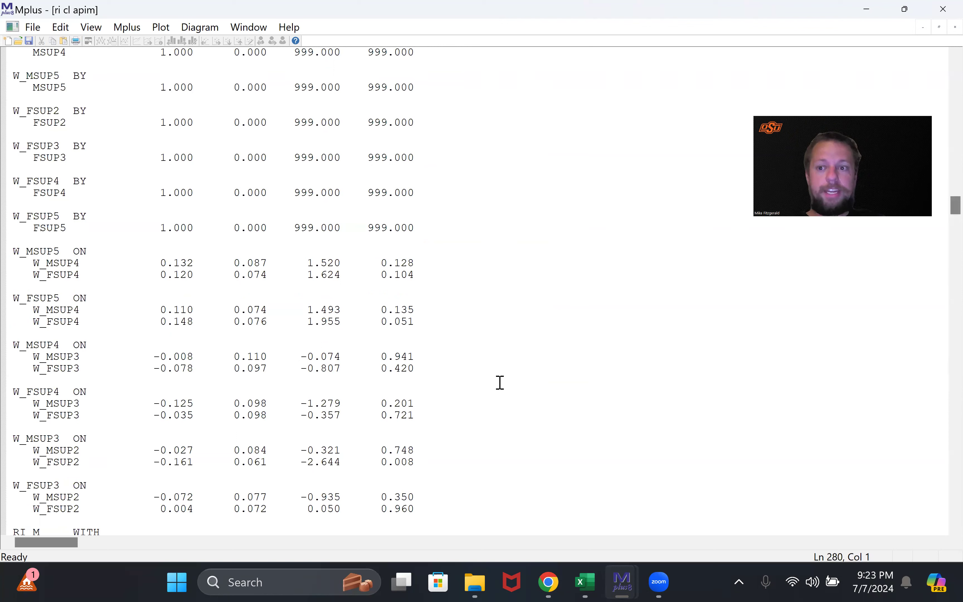
left_click_drag(432, 468, 19, 462)
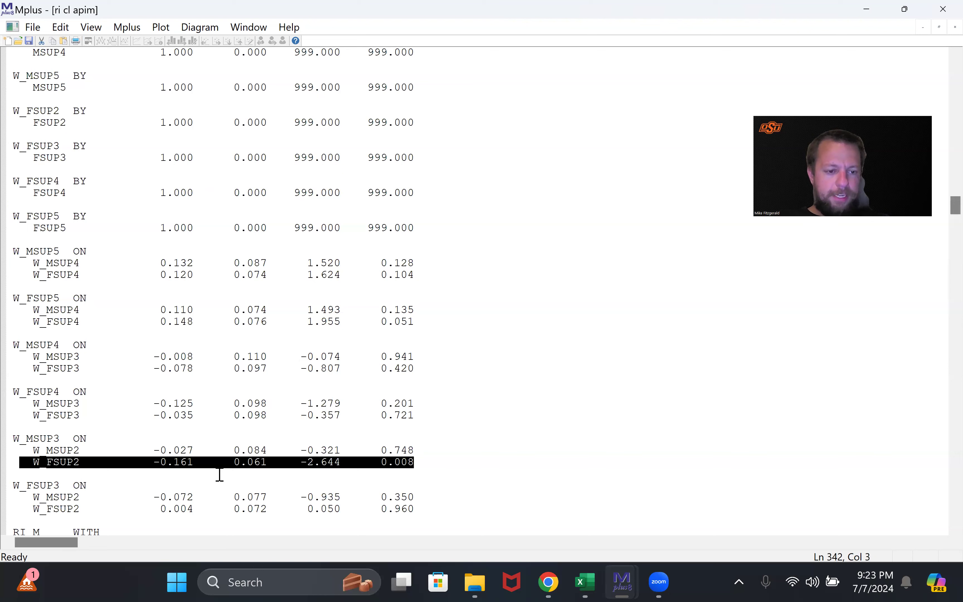
left_click_drag(423, 323, 74, 301)
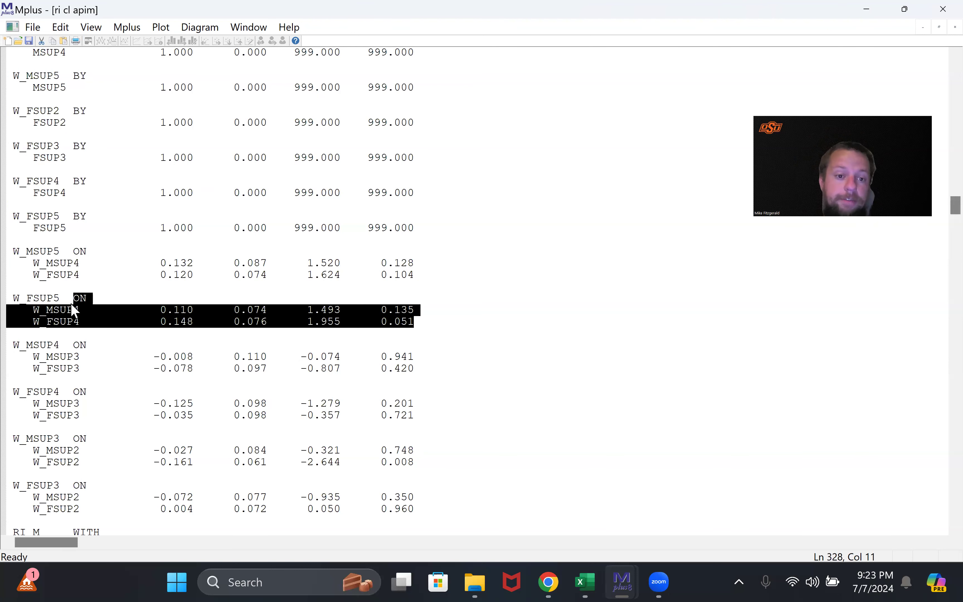
left_click(94, 321)
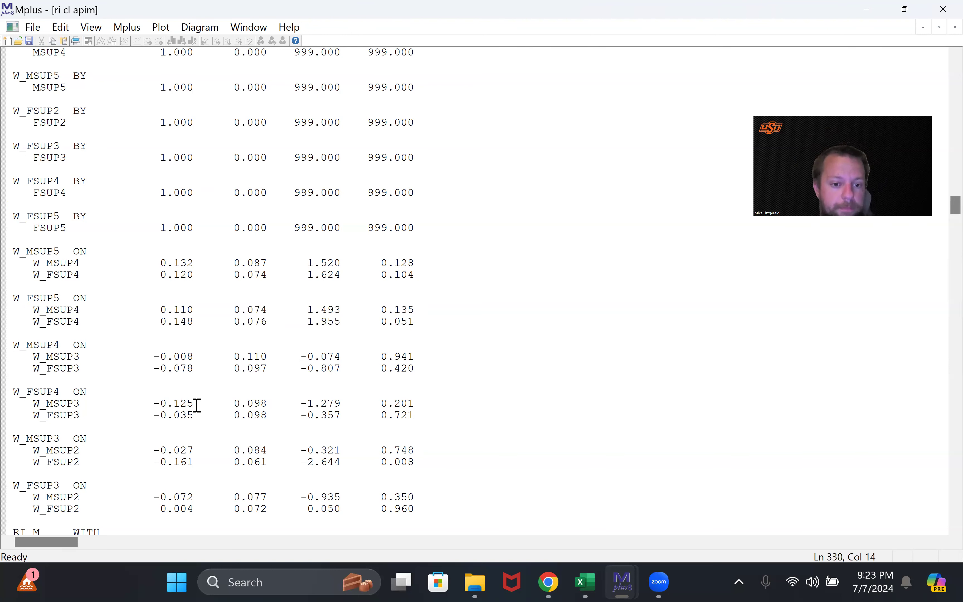
scroll(187, 467, "down", 2)
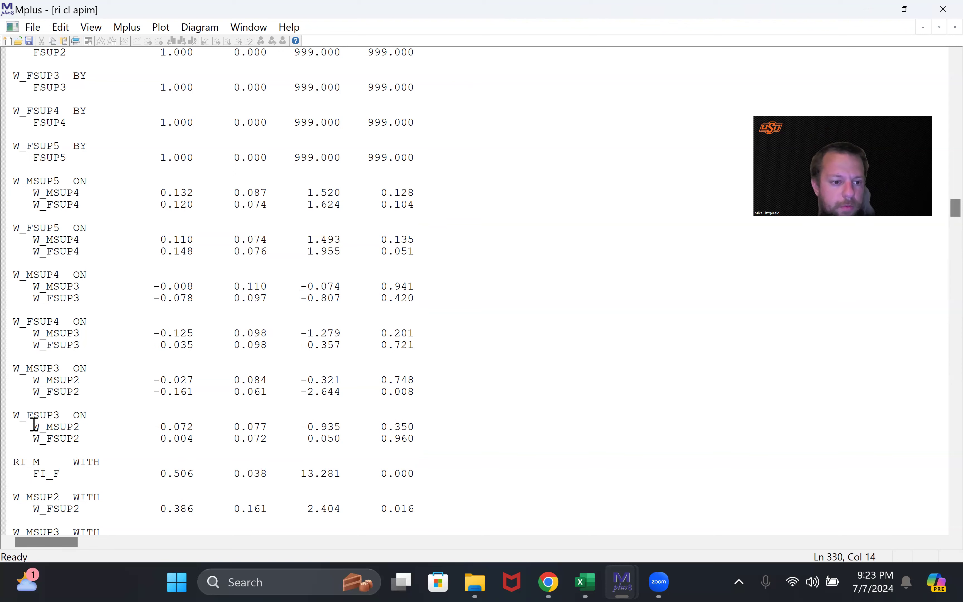
Examine the partner effect of W_FSUP2 on W_MSUP3 and its significance.
mouse_move(38, 398)
left_mouse_down()
mouse_move(16, 380)
mouse_move(286, 391)
mouse_move(89, 415)
mouse_move(22, 385)
mouse_move(34, 392)
left_mouse_up()
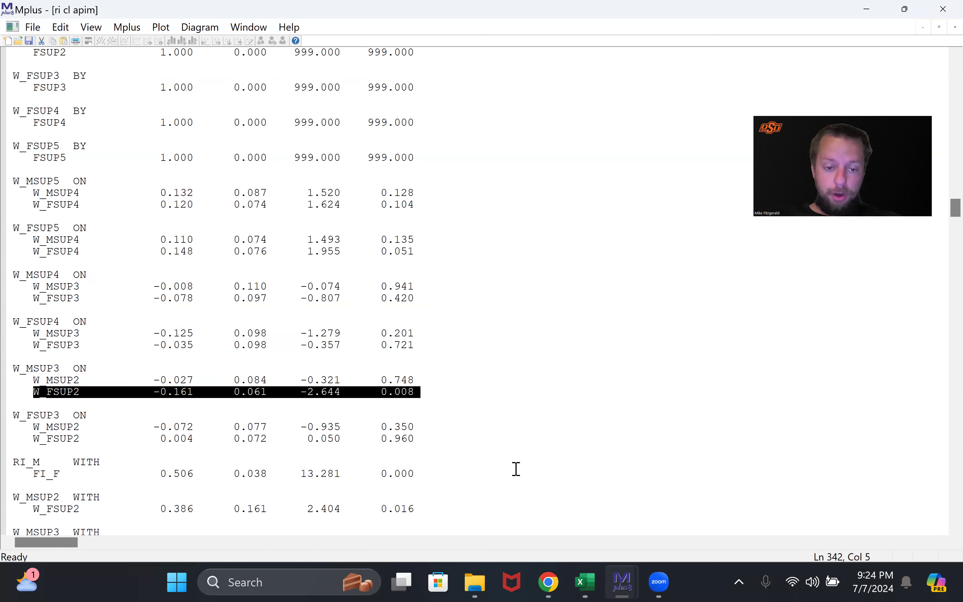
left_click(289, 405)
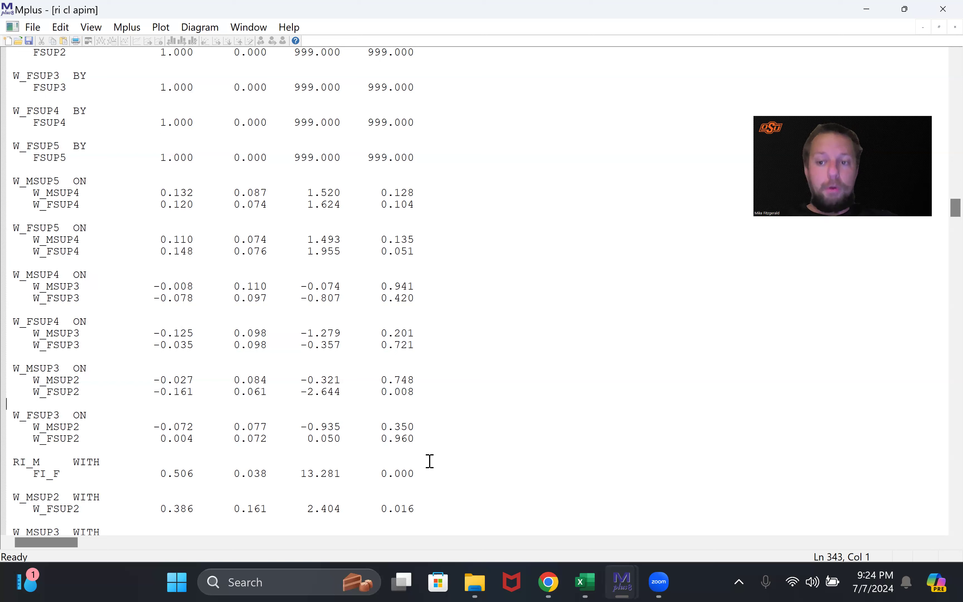
left_click(32, 373)
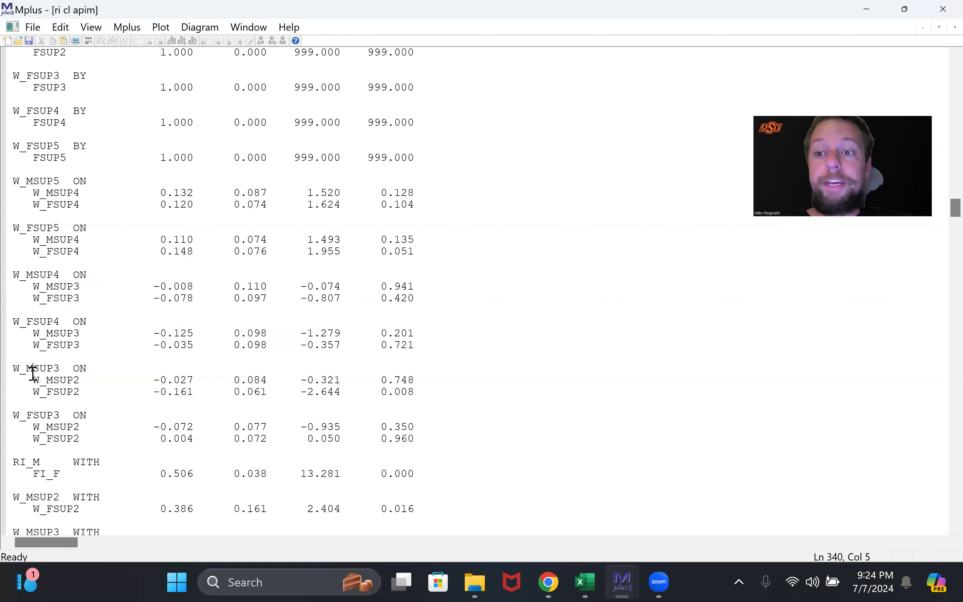
left_click(62, 400)
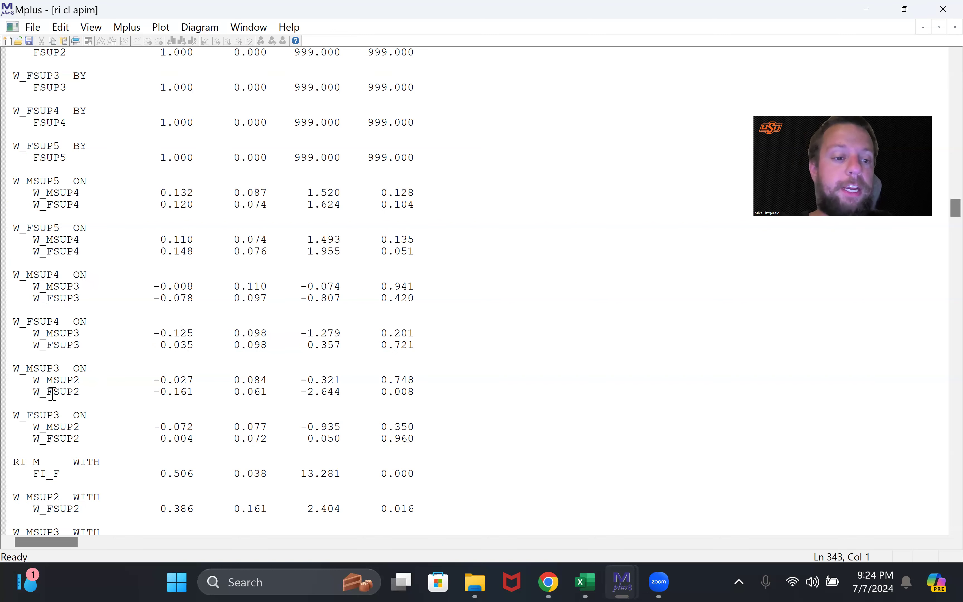
left_click_drag(35, 395, 422, 401)
left_click(417, 393)
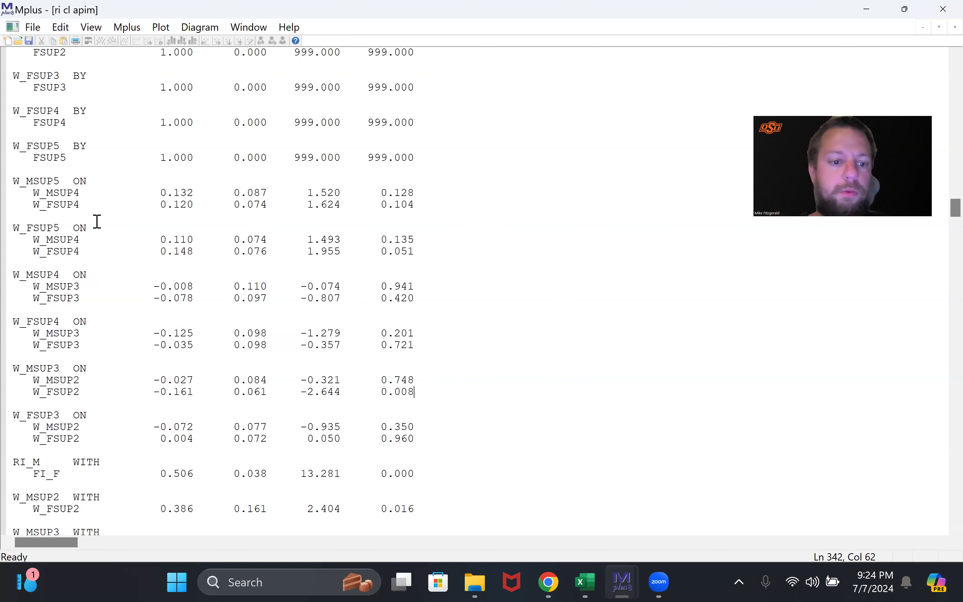
Compare the actor and partner paths wave by wave, from the W_MSUP5 and W_FSUP5 blocks down to W_FSUP3 ON.
left_click_drag(33, 181, 448, 449)
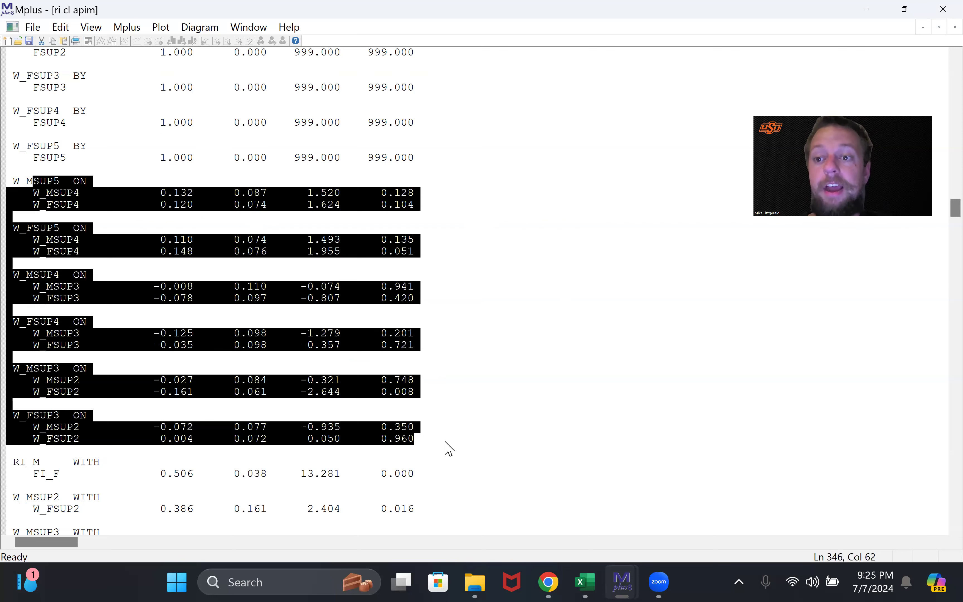
left_click(449, 449)
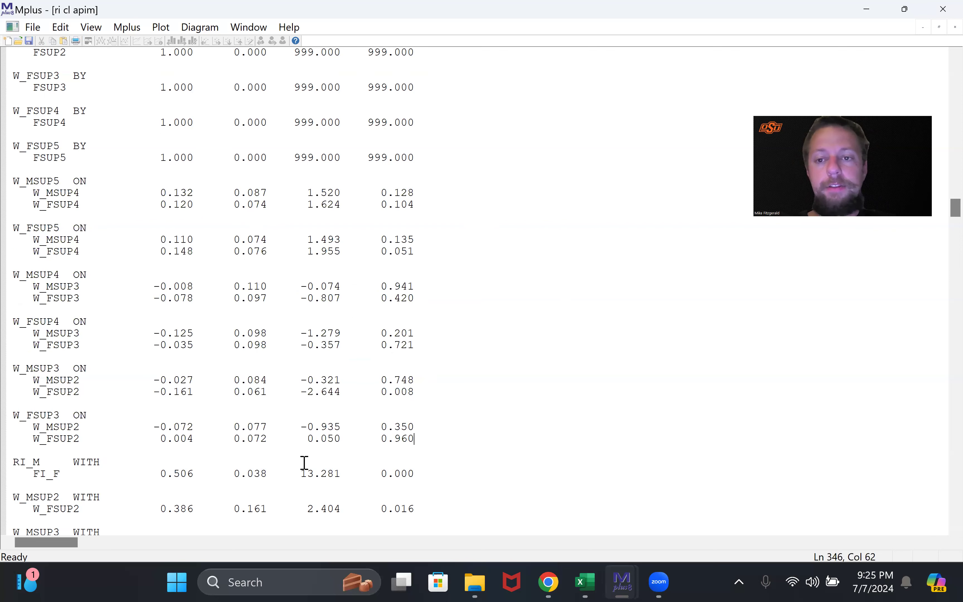
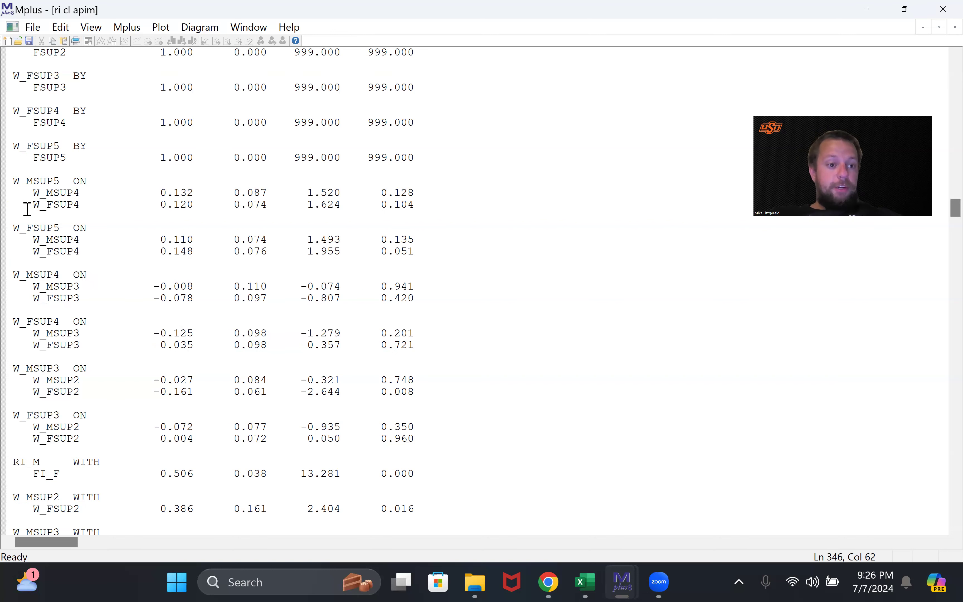
left_click_drag(14, 181, 86, 181)
left_click_drag(360, 276, 430, 264)
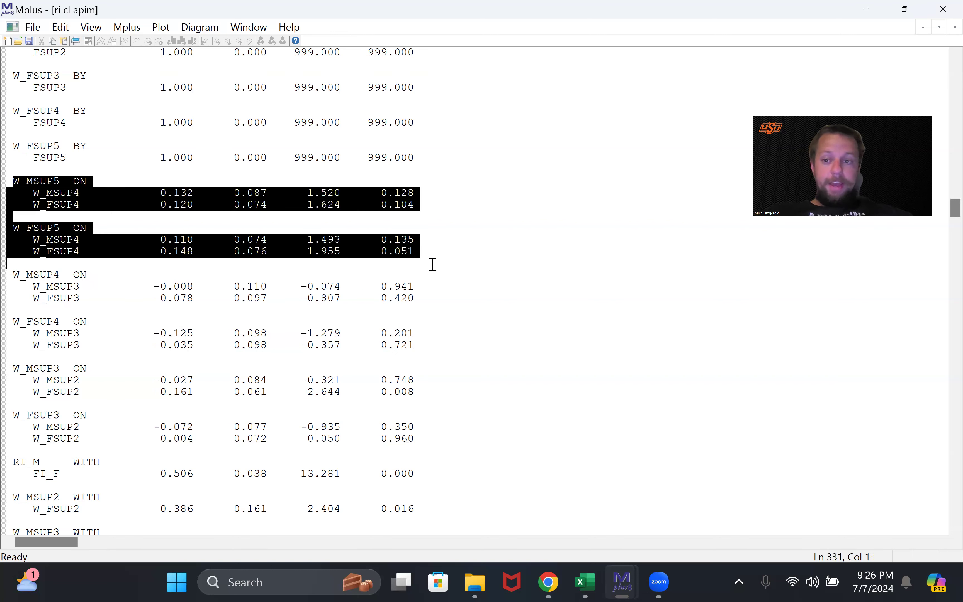
left_click(162, 293)
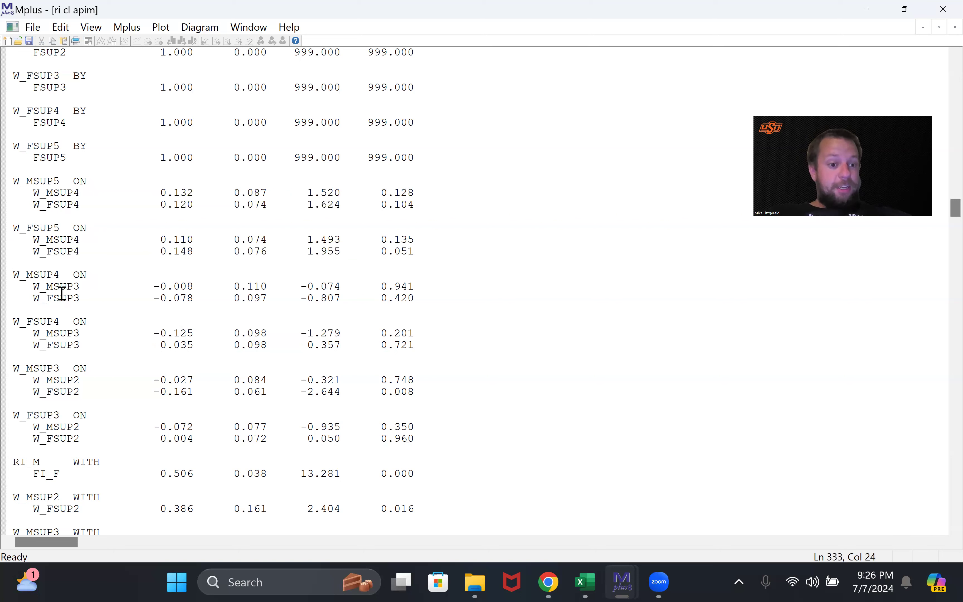
left_click_drag(53, 287, 438, 406)
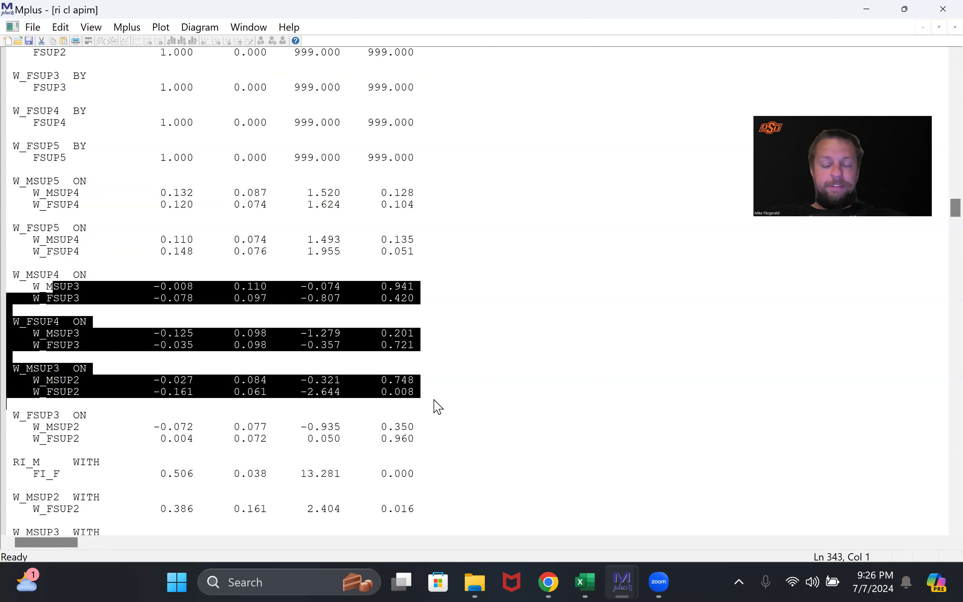
left_click(427, 390)
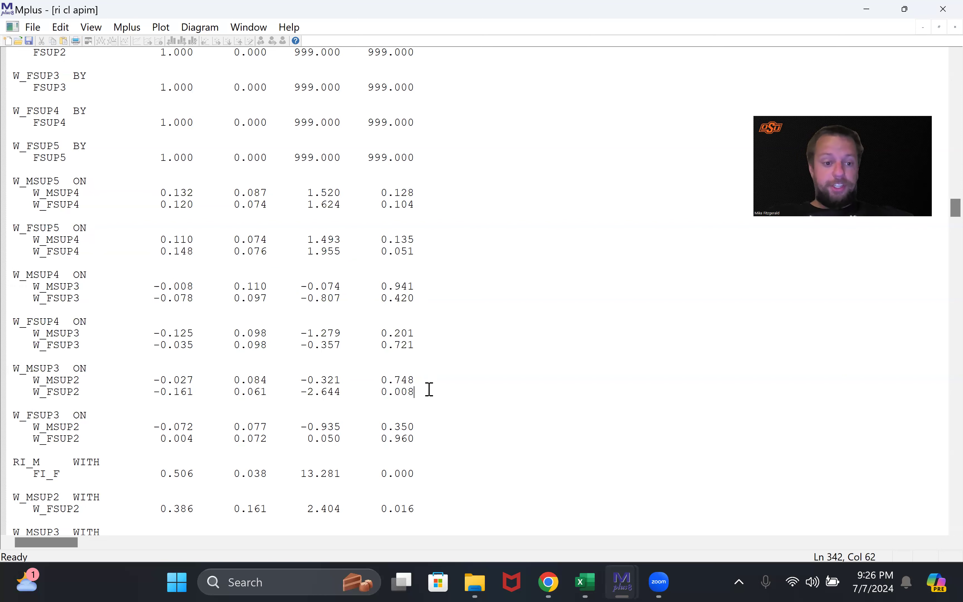
left_click_drag(19, 415, 430, 456)
left_click(148, 428)
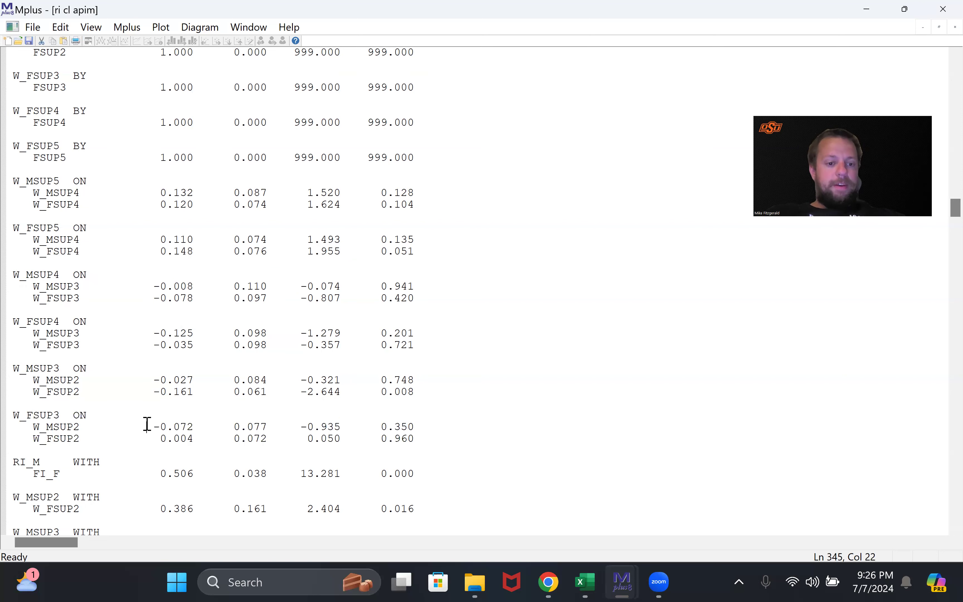
left_click_drag(150, 425, 427, 438)
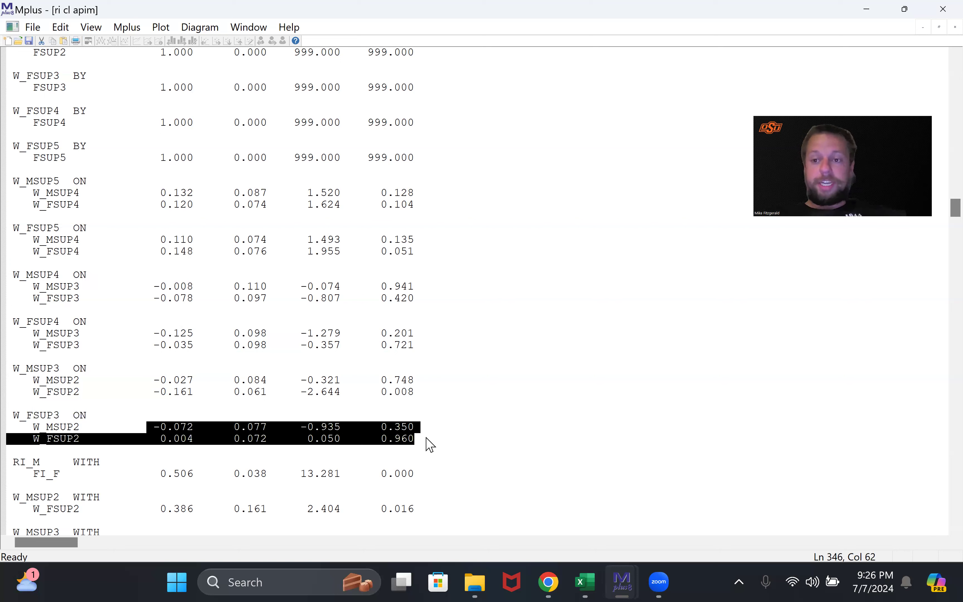
left_click_drag(427, 438, 272, 393)
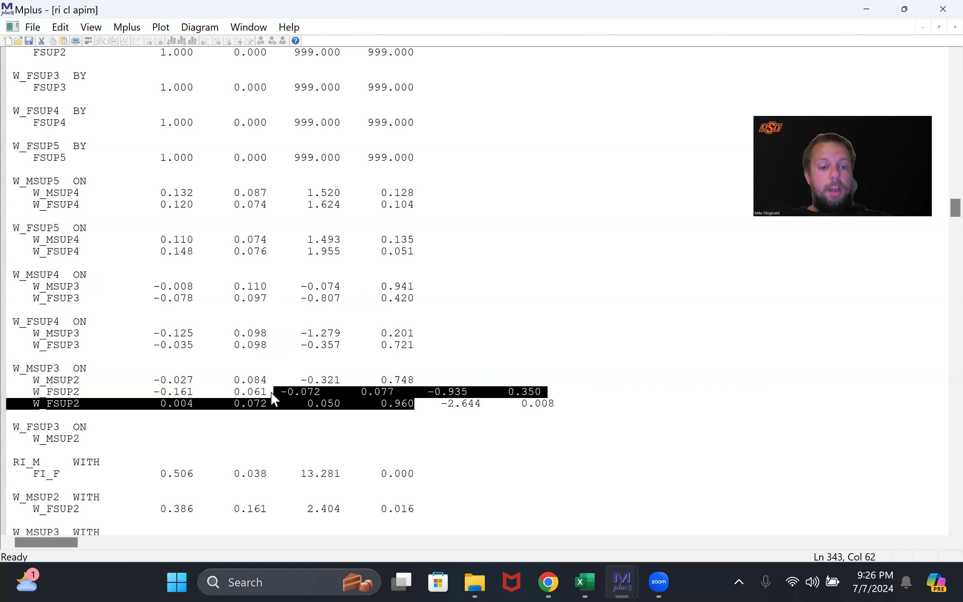
key("ctrl+z")
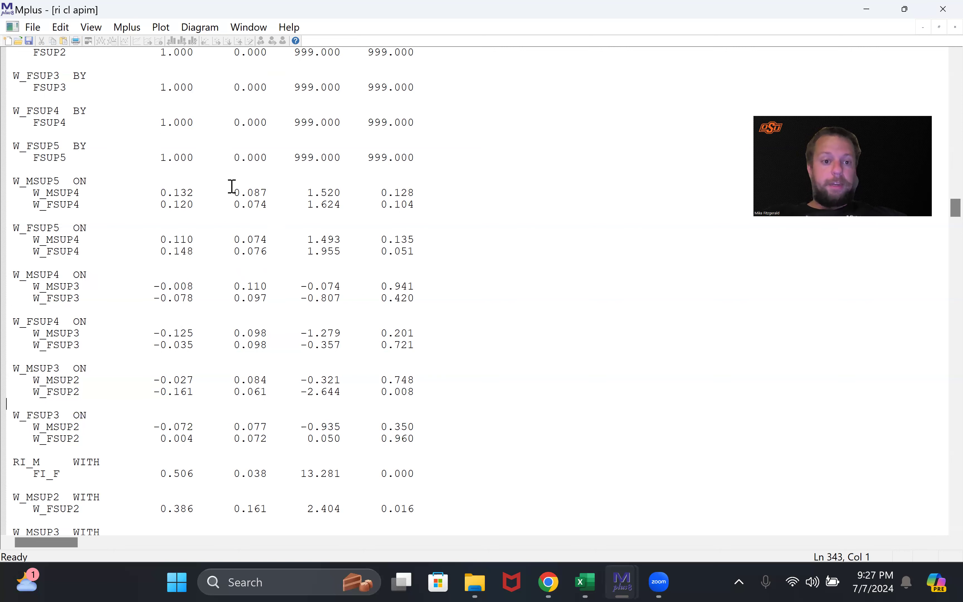
Compare the male actor-path estimates for W_MSUP5 ON W_MSUP4 and W_MSUP4 ON W_MSUP3 within the full set of lagged paths.
left_click_drag(221, 190, 472, 463)
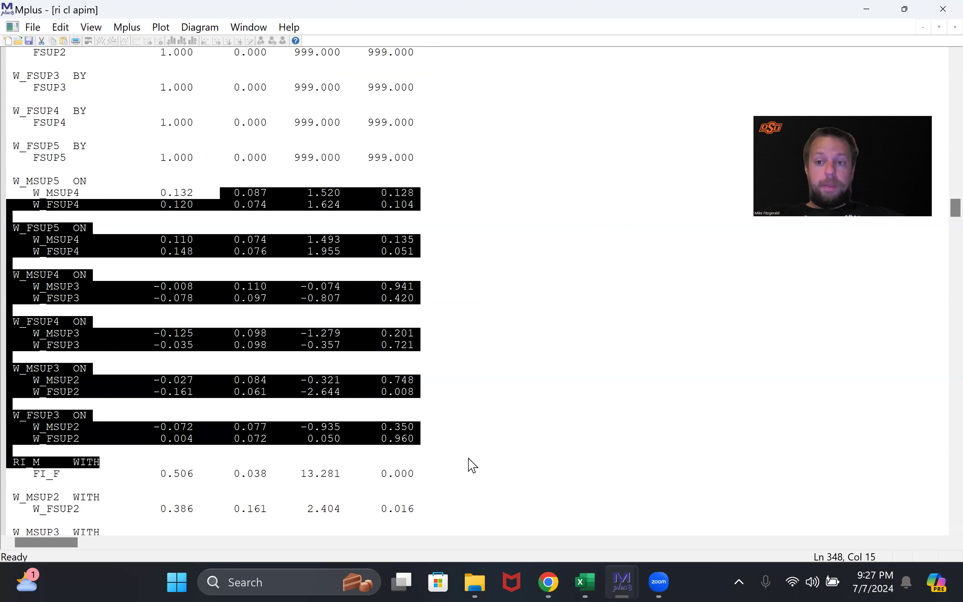
left_click(165, 289)
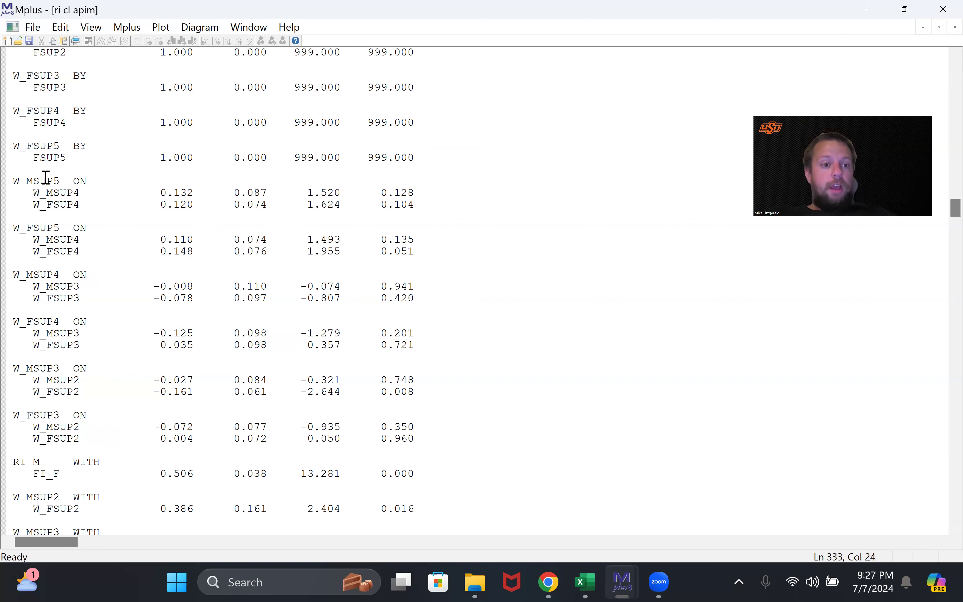
left_click_drag(20, 181, 434, 449)
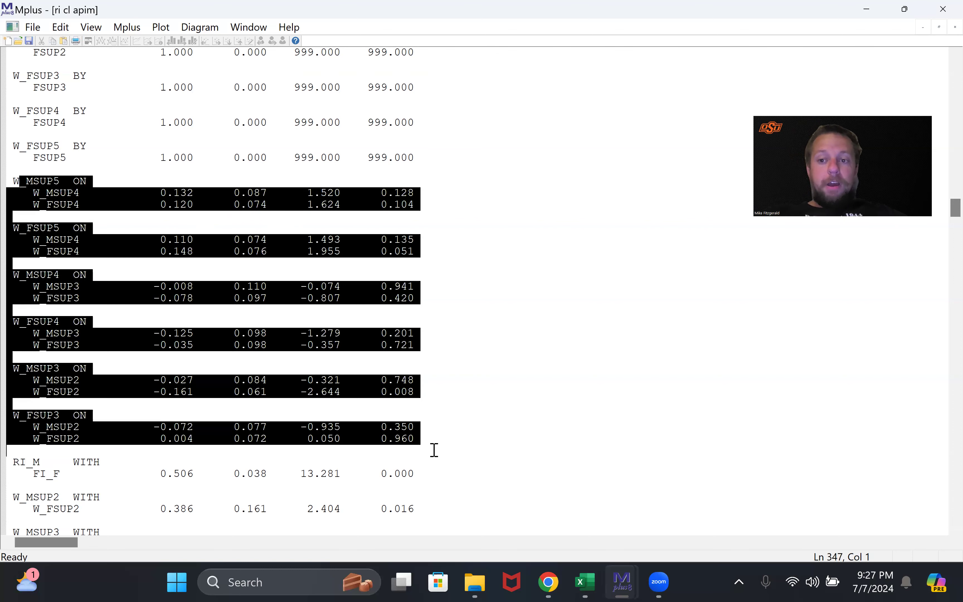
left_click(434, 450)
left_click_drag(153, 193, 195, 194)
left_click(221, 251)
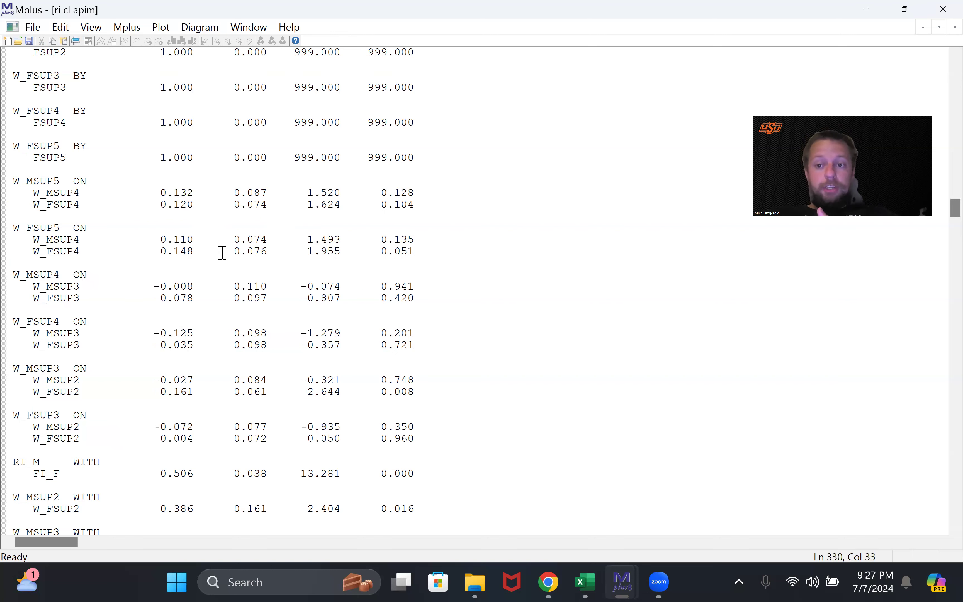
left_click_drag(160, 287, 206, 293)
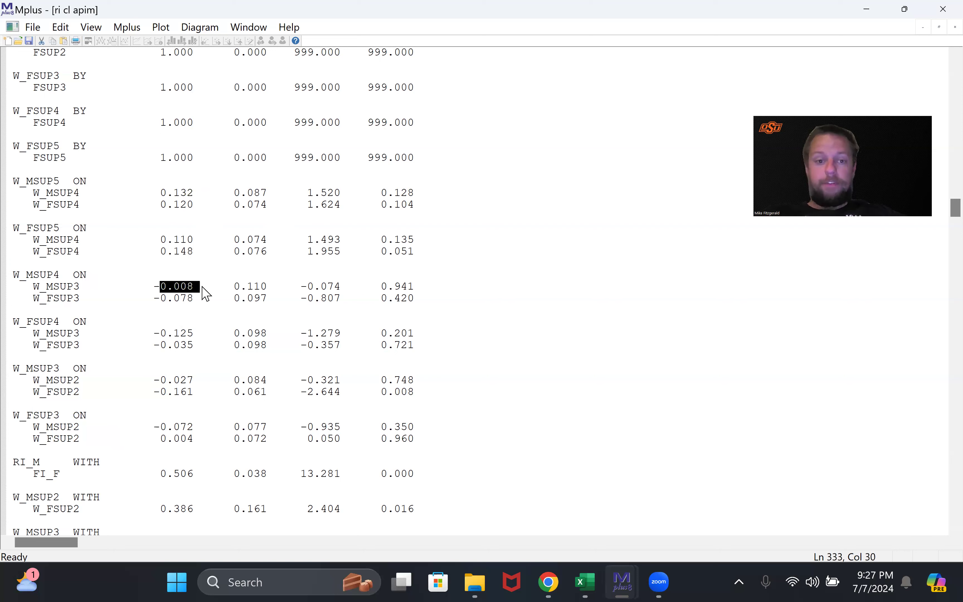
left_click(233, 292)
key("shift+Up")
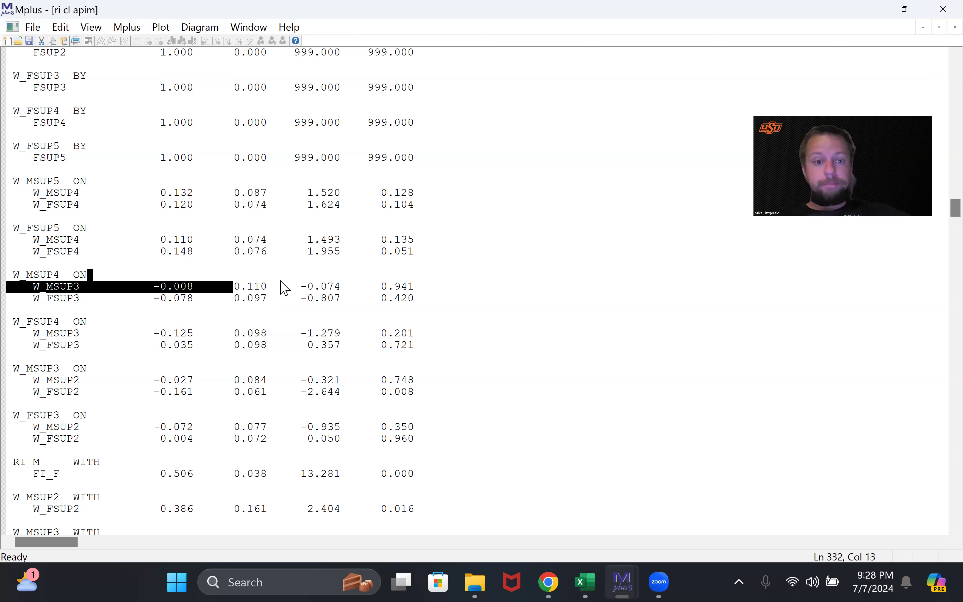
left_click(280, 280)
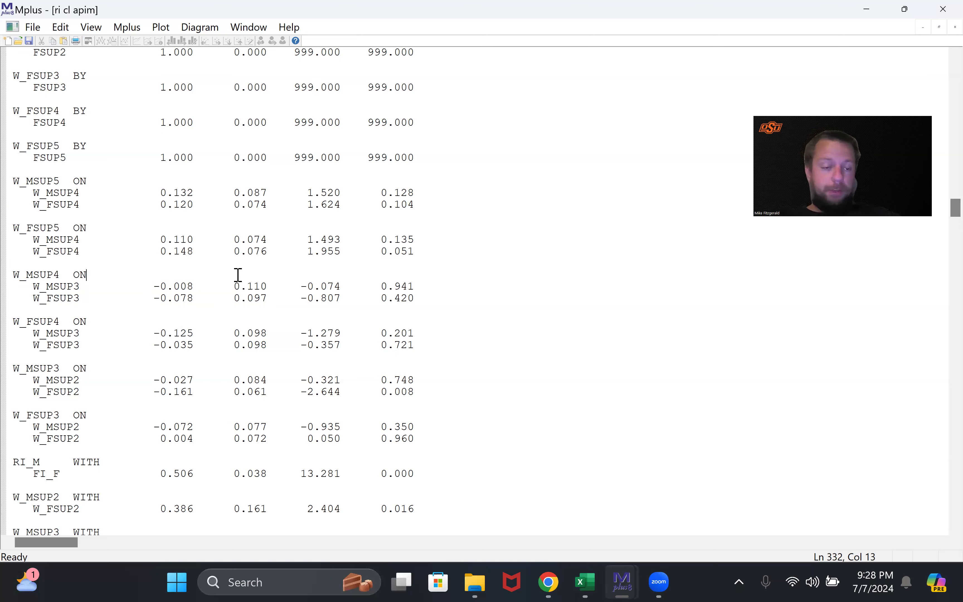